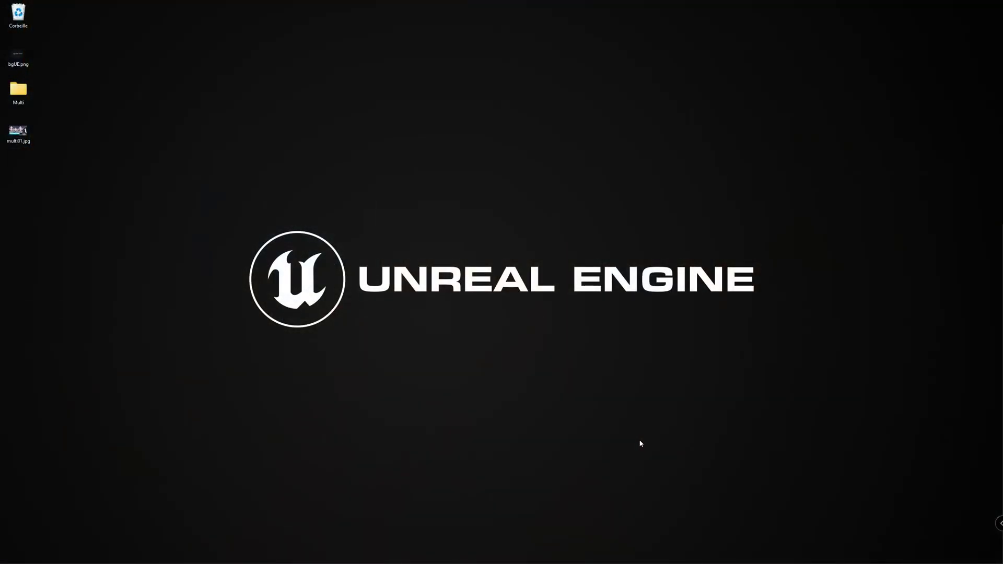
Start Unreal Engine 4.27 from the desktop and wait for its startup splash screen.
{"action": "mouse_move", "coordinate": [555, 558]}
Create a Blueprint project named TutoMulti from the Games category's Third Person template.
{"action": "left_click_drag", "start_coordinate": [576, 138], "coordinate": [581, 123]}
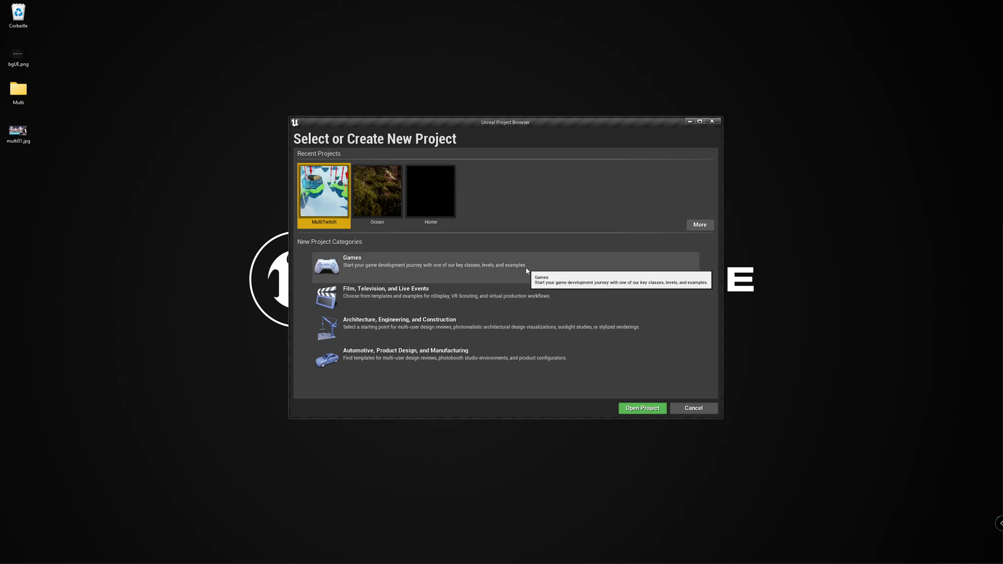
{"action": "left_click", "coordinate": [412, 267]}
{"action": "left_click", "coordinate": [599, 413]}
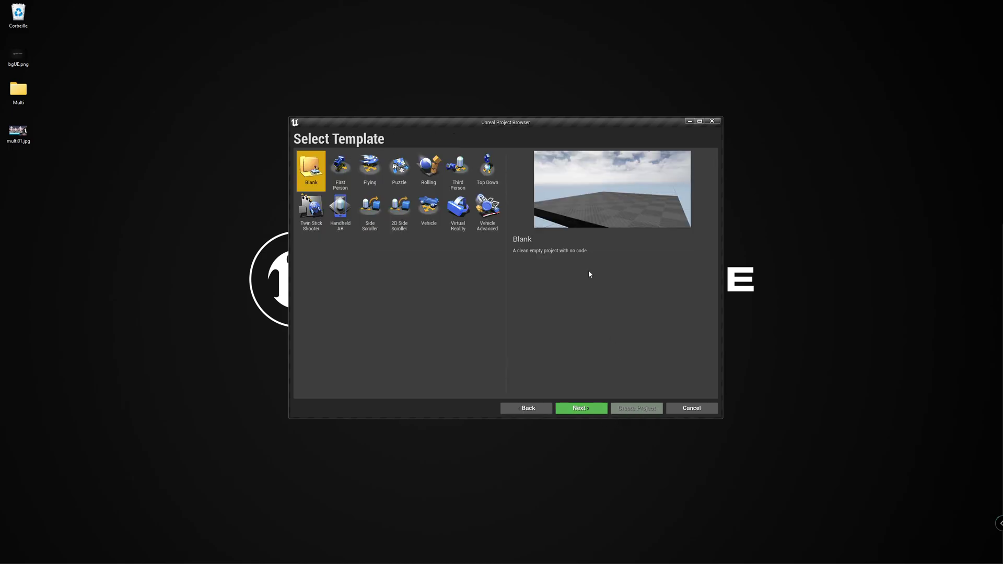
{"action": "left_click", "coordinate": [469, 179]}
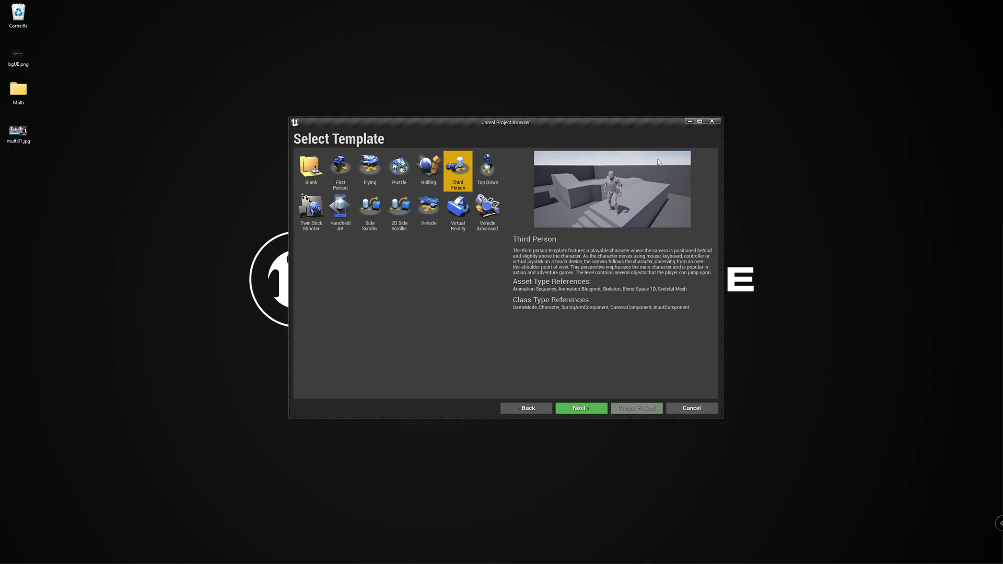
{"action": "left_click", "coordinate": [590, 411]}
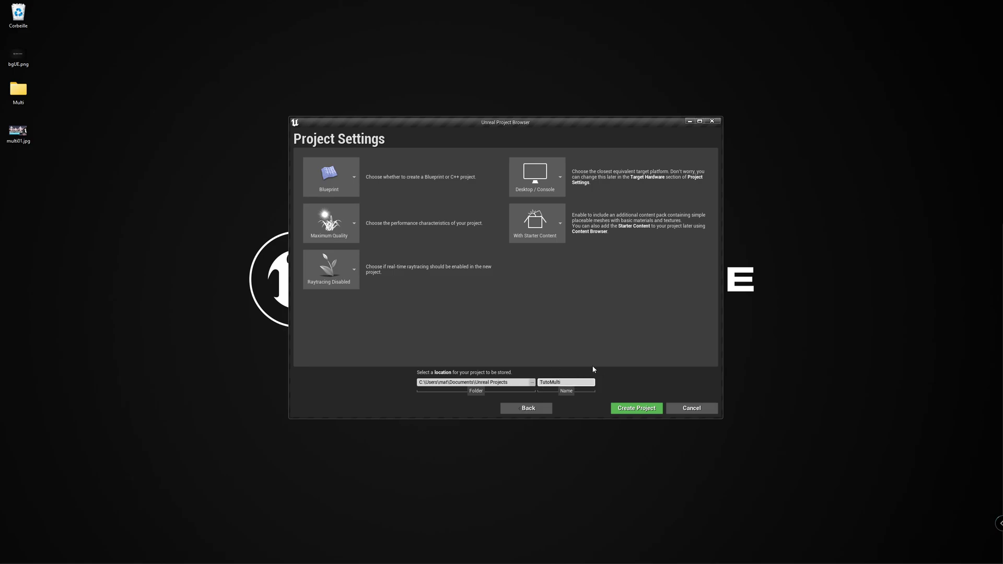
{"action": "left_click", "coordinate": [631, 409]}
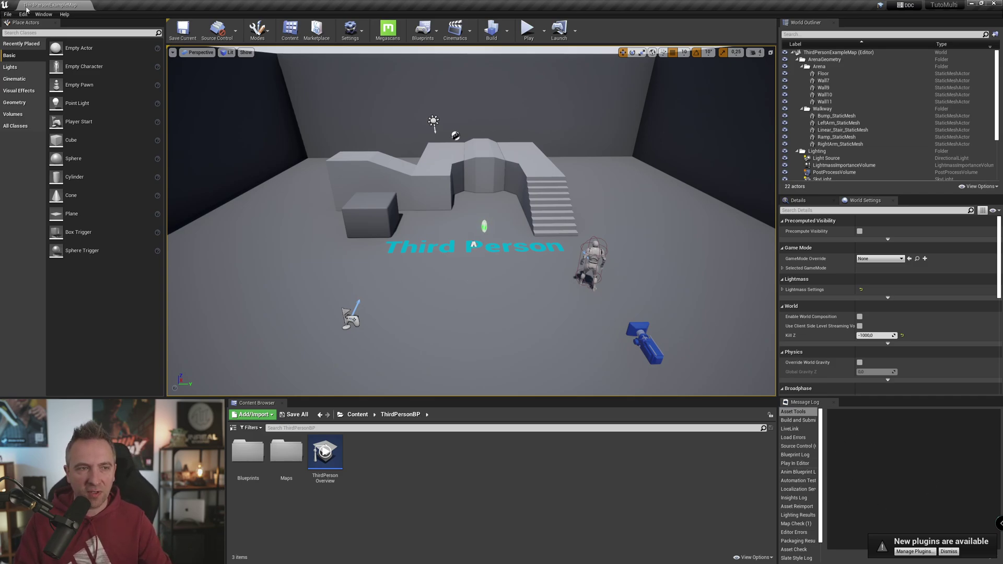
Set Application Scale to 1.4 in the Widget Reflector, then go back to the Content root folder.
{"action": "left_click", "coordinate": [44, 15]}
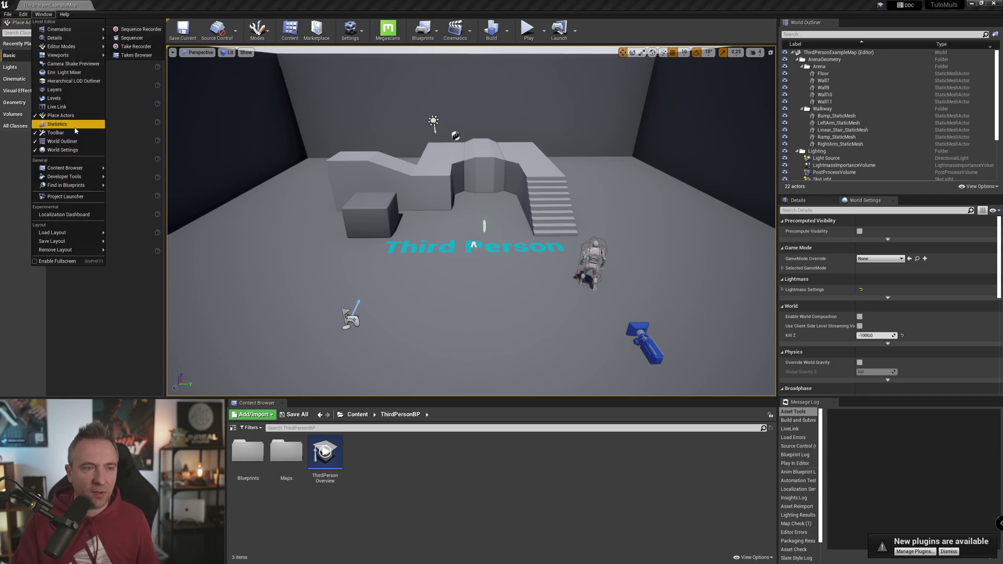
{"action": "mouse_move", "coordinate": [87, 178]}
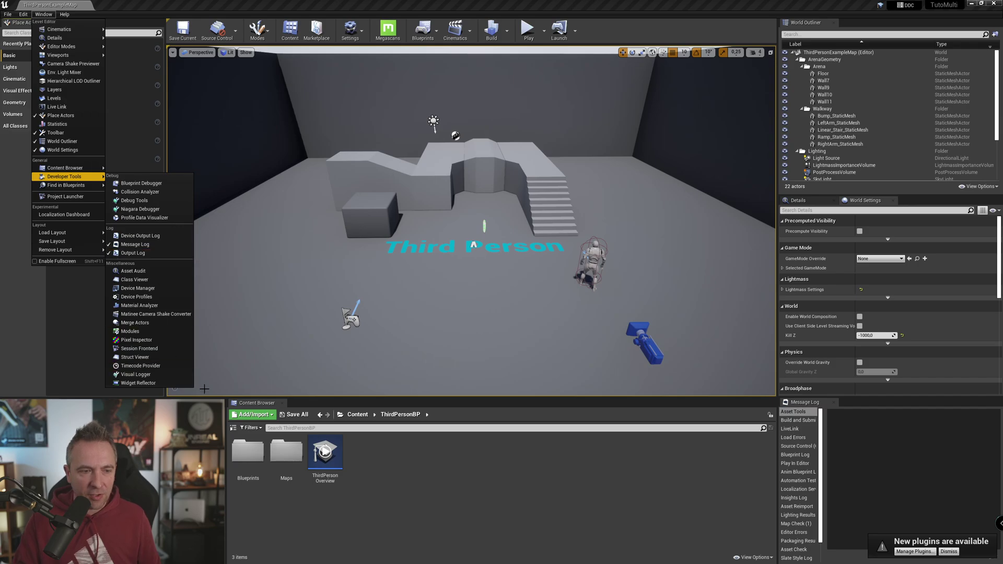
{"action": "left_click", "coordinate": [138, 383]}
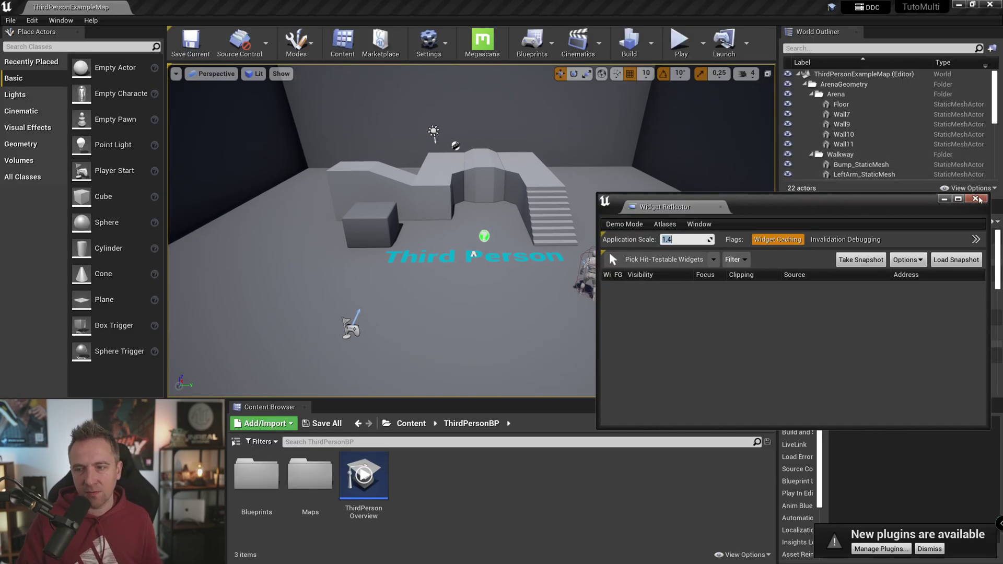
{"action": "left_click", "coordinate": [979, 197]}
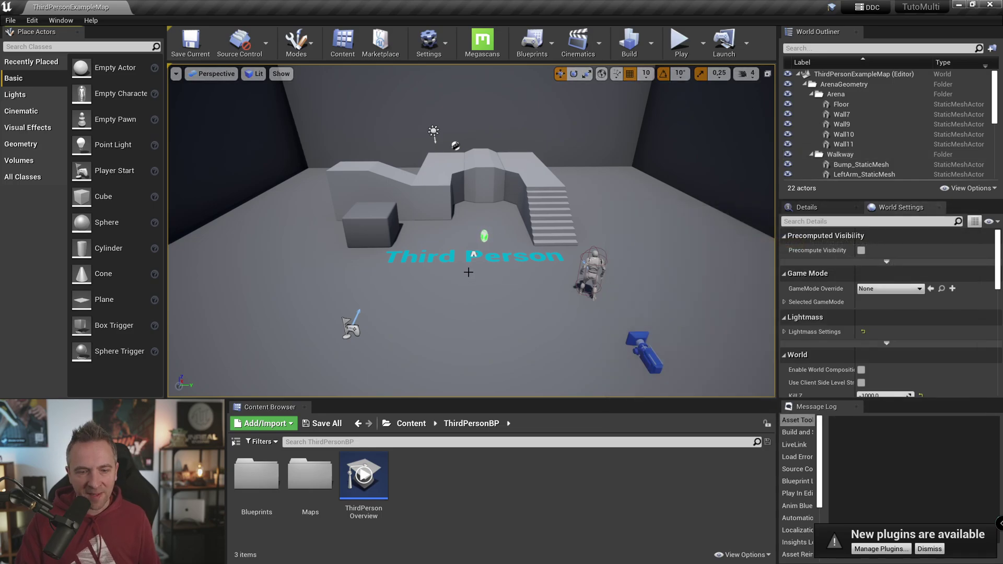
{"action": "left_click", "coordinate": [928, 548]}
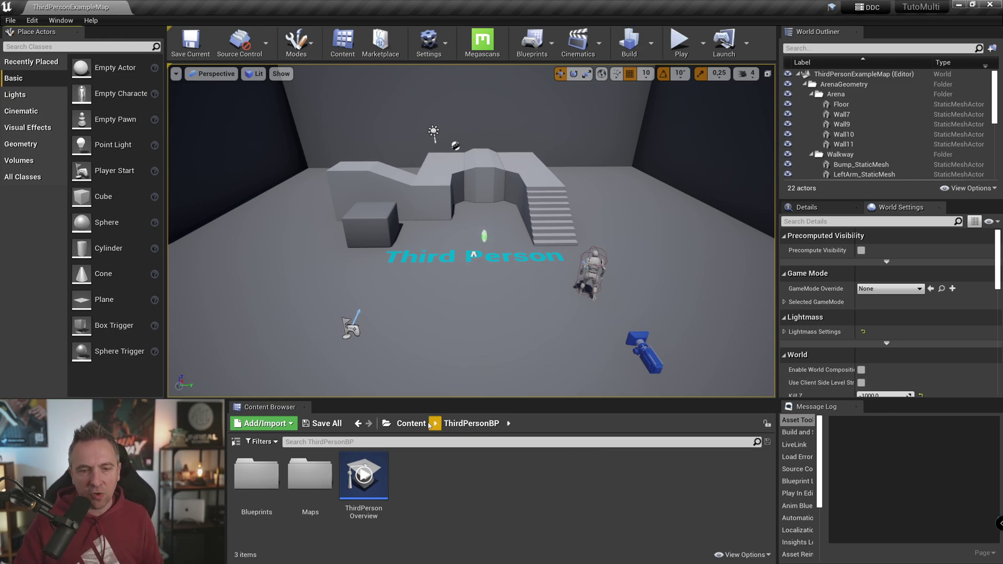
{"action": "left_click", "coordinate": [412, 423]}
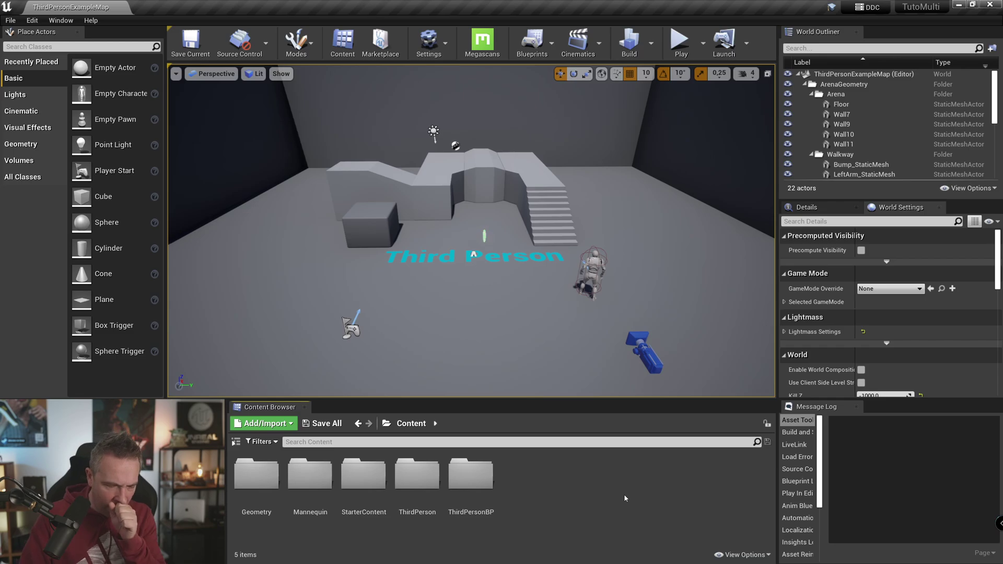
Create a new folder named Levels in Content.
{"action": "right_click", "coordinate": [556, 479]}
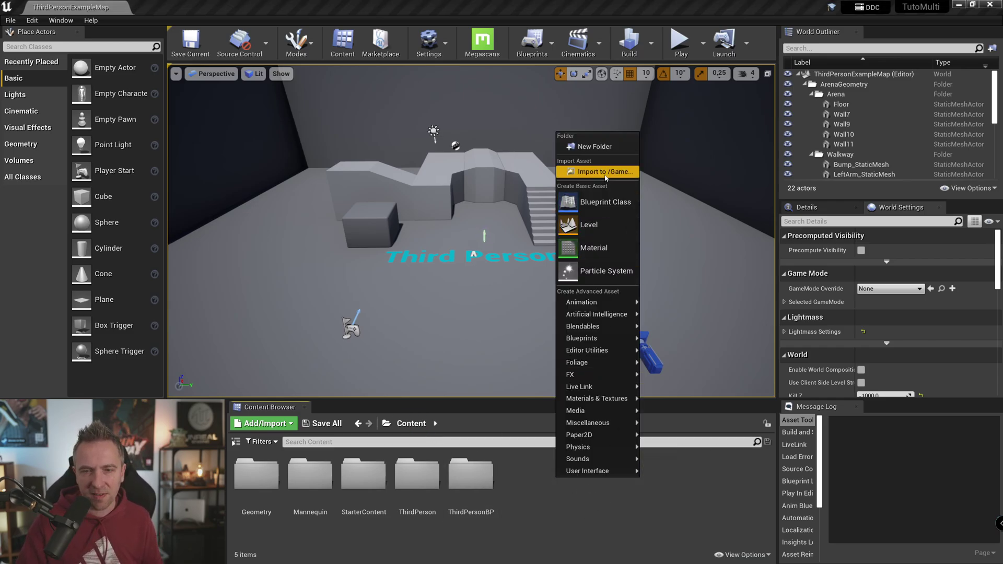
{"action": "left_click", "coordinate": [606, 146]}
{"action": "type", "text": "Levels"}
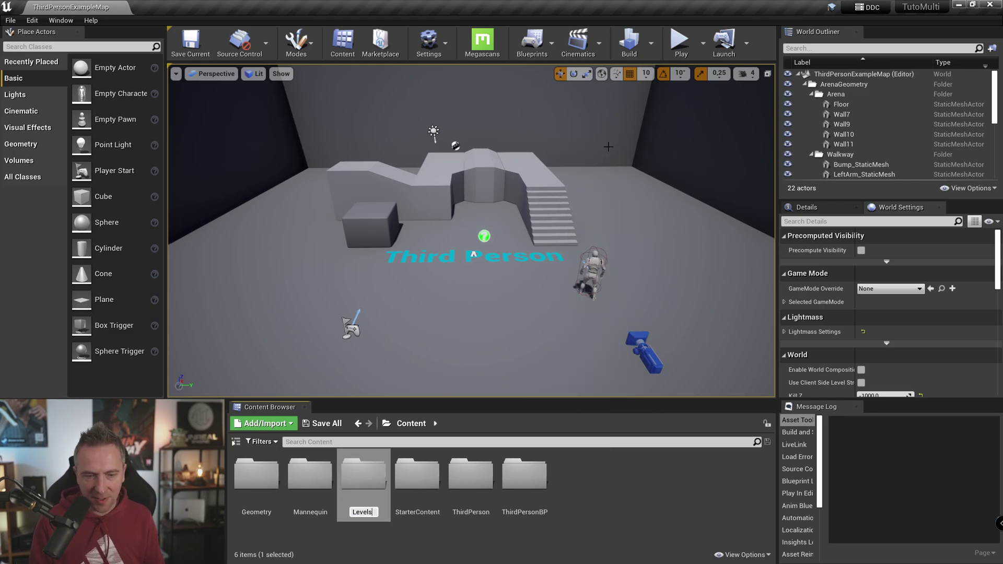
{"action": "key", "text": "Return"}
{"action": "key", "text": "Return"}
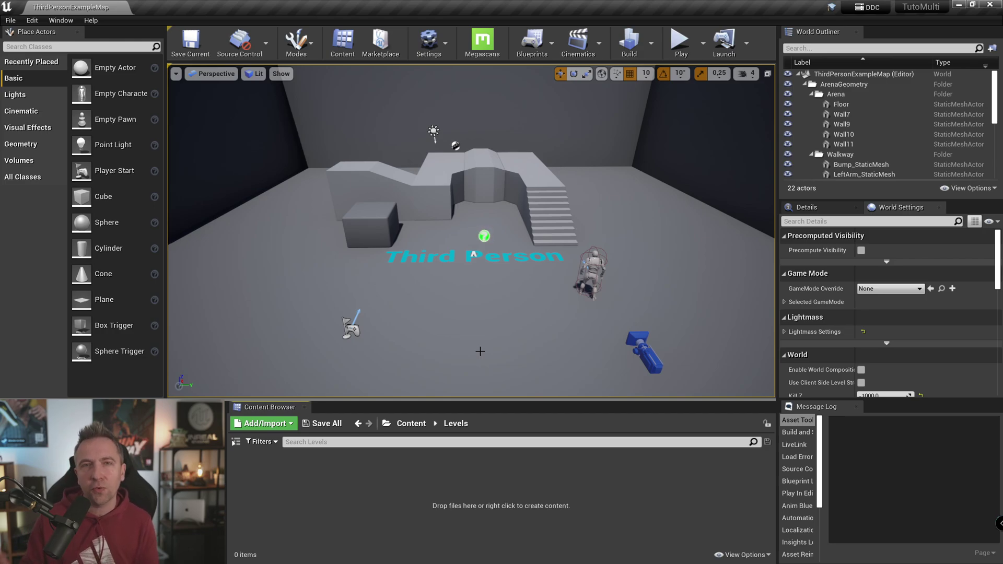
Inside Levels, add the Menu, Lobby and Game subfolders, then select Menu.
{"action": "right_click", "coordinate": [383, 487]}
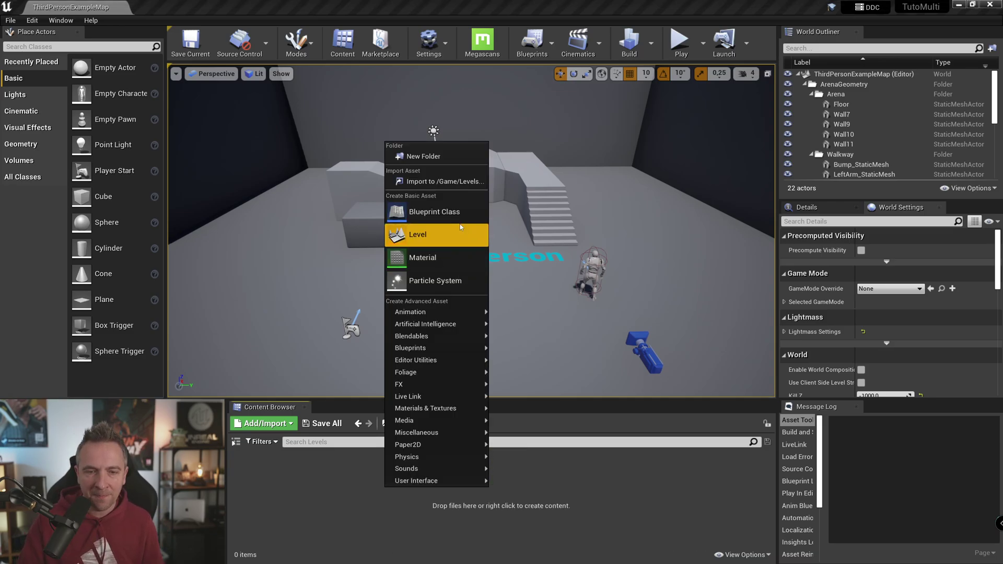
{"action": "left_click", "coordinate": [454, 152]}
{"action": "type", "text": "Men"}
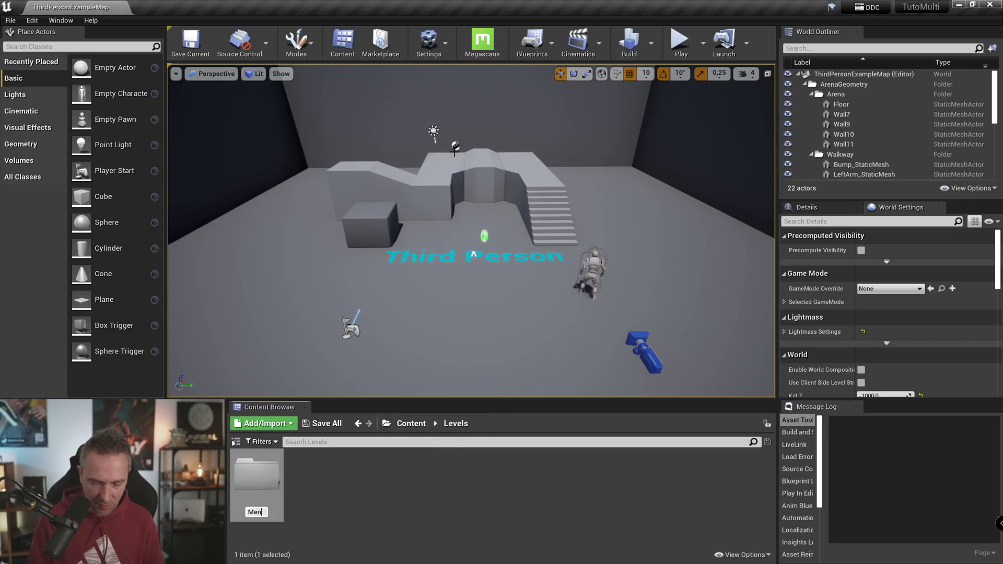
{"action": "type", "text": "u"}
{"action": "key", "text": "Return"}
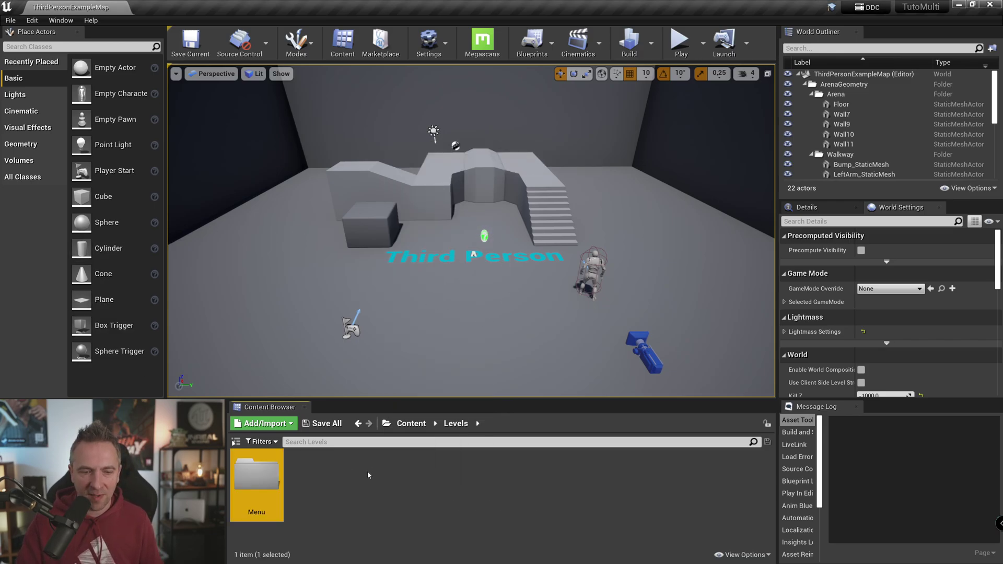
{"action": "right_click", "coordinate": [368, 475]}
{"action": "left_click", "coordinate": [408, 137]}
{"action": "type", "text": "Lobb"}
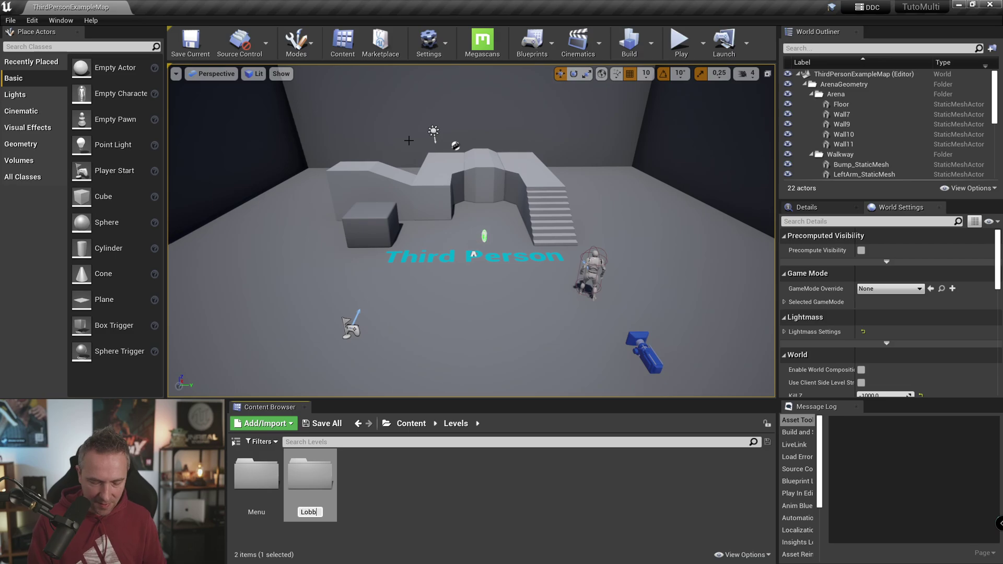
{"action": "type", "text": "y"}
{"action": "key", "text": "Return"}
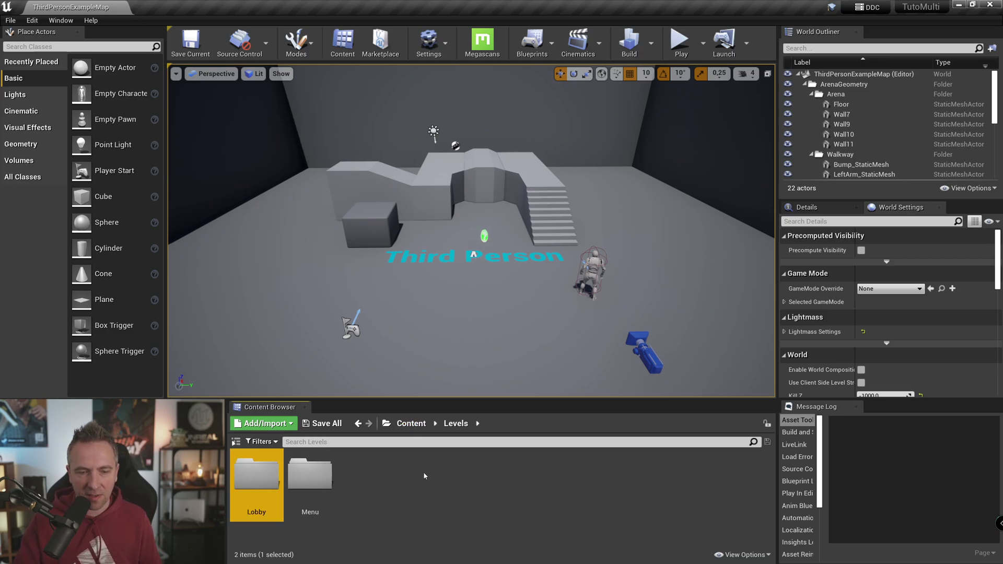
{"action": "right_click", "coordinate": [425, 475]}
{"action": "left_click", "coordinate": [476, 138]}
{"action": "type", "text": "Game"}
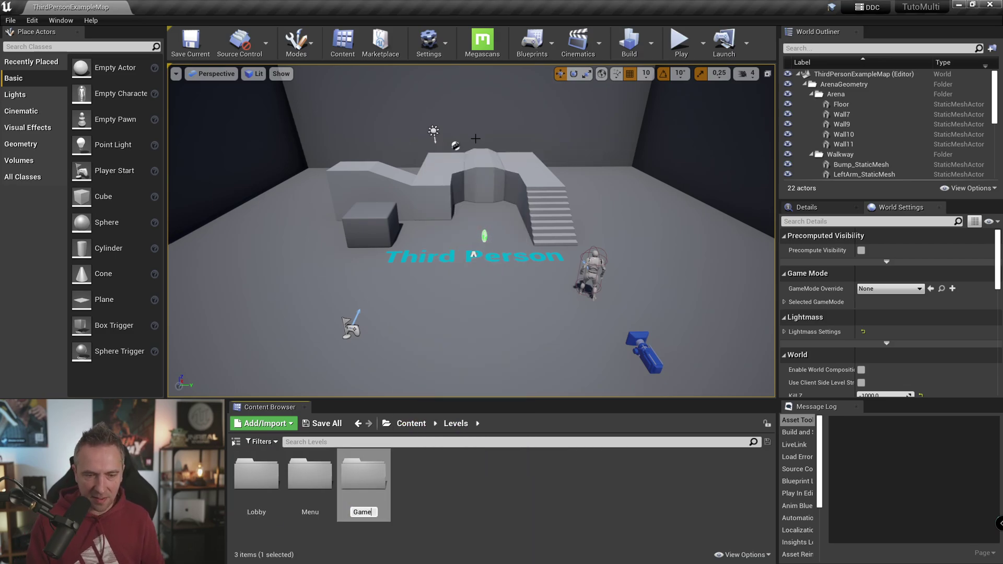
{"action": "key", "text": "Return"}
{"action": "left_click", "coordinate": [455, 474]}
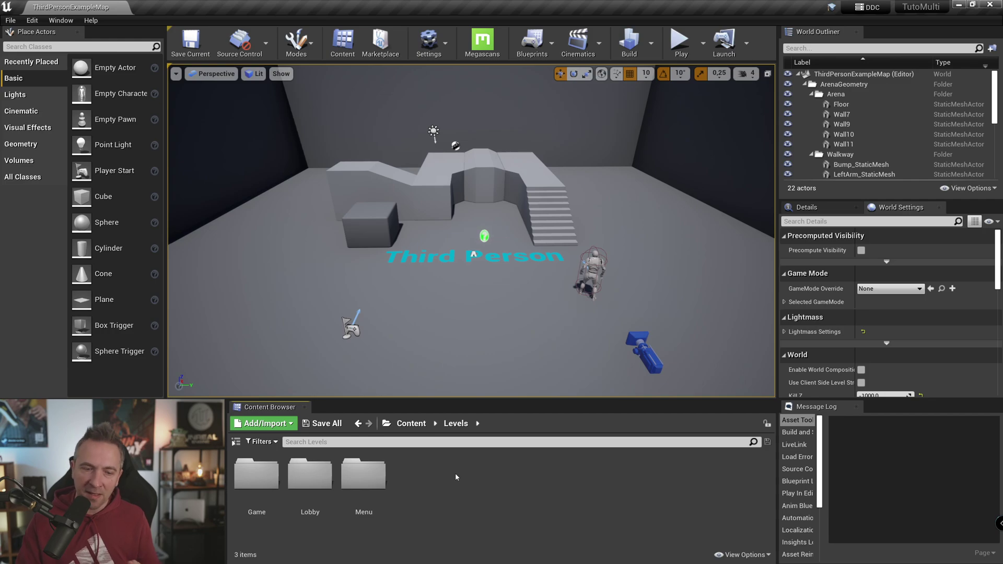
{"action": "left_click", "coordinate": [417, 475]}
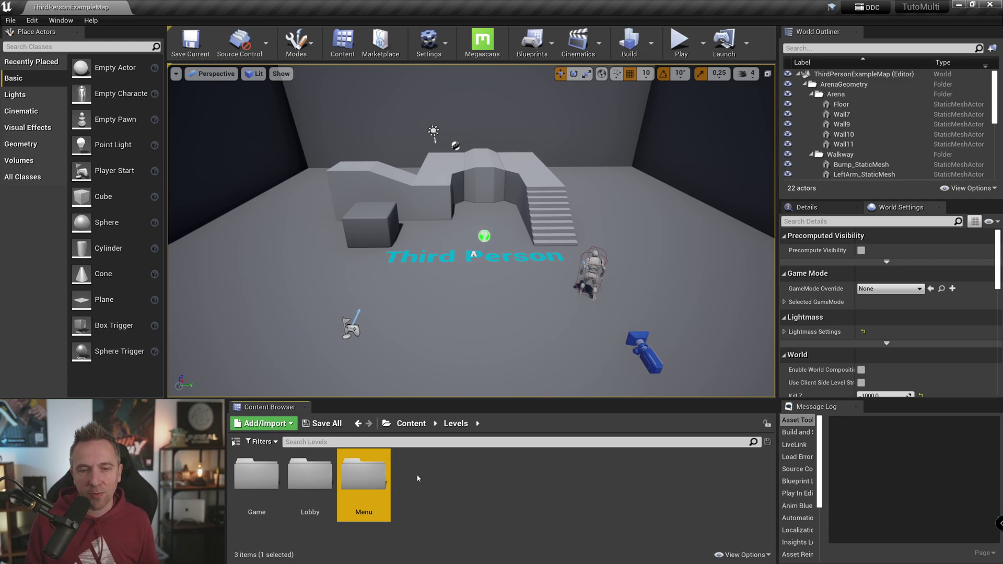
{"action": "double_click", "coordinate": [376, 477]}
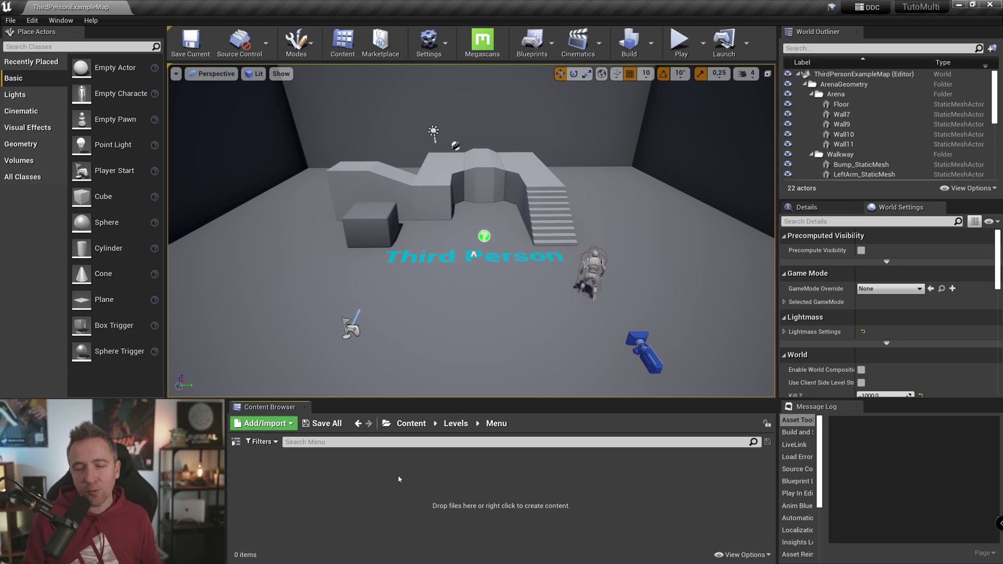
{"action": "right_click", "coordinate": [295, 484]}
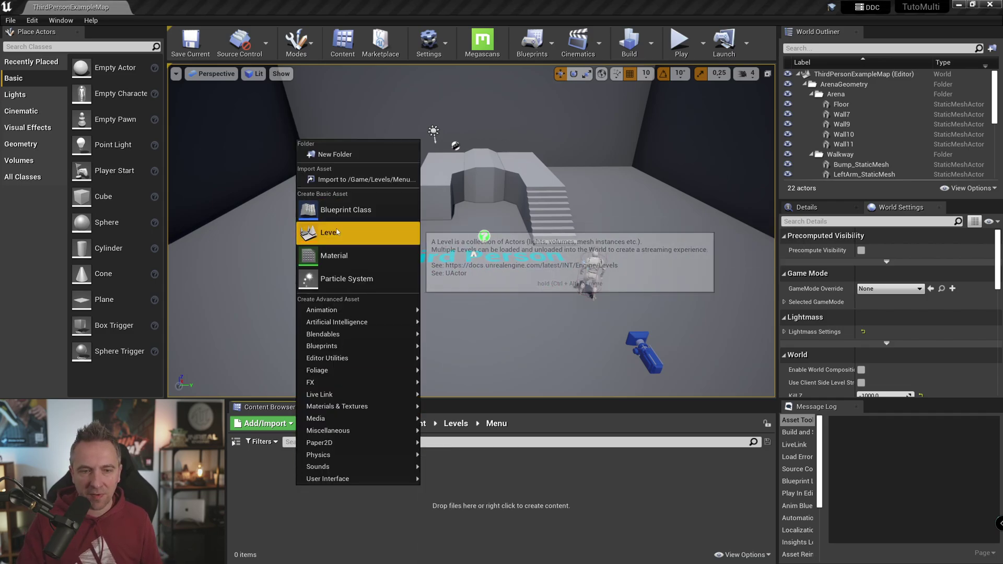
{"action": "left_click", "coordinate": [338, 232]}
{"action": "type", "text": "Men"}
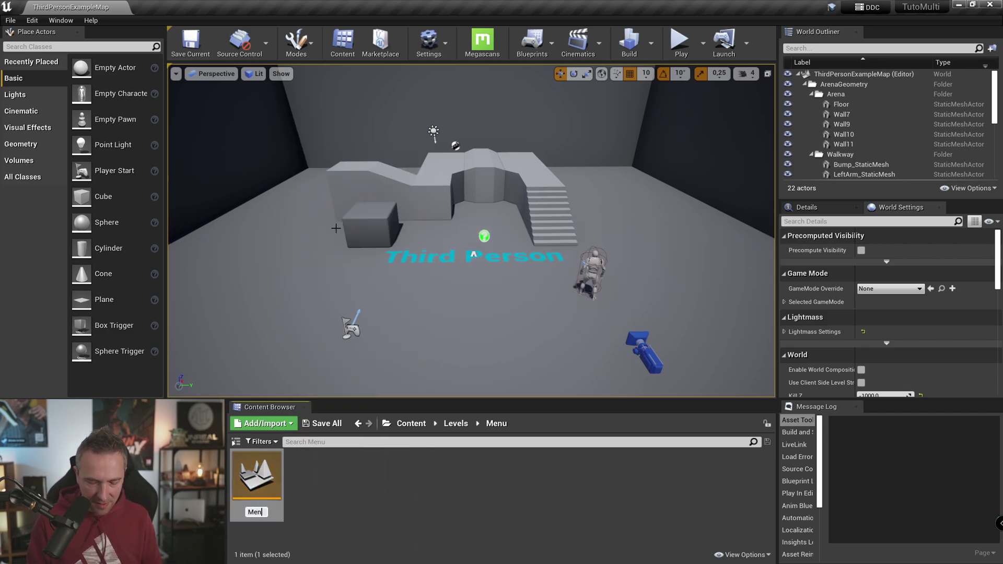
{"action": "type", "text": "u"}
{"action": "key", "text": "Return"}
{"action": "double_click", "coordinate": [250, 457]}
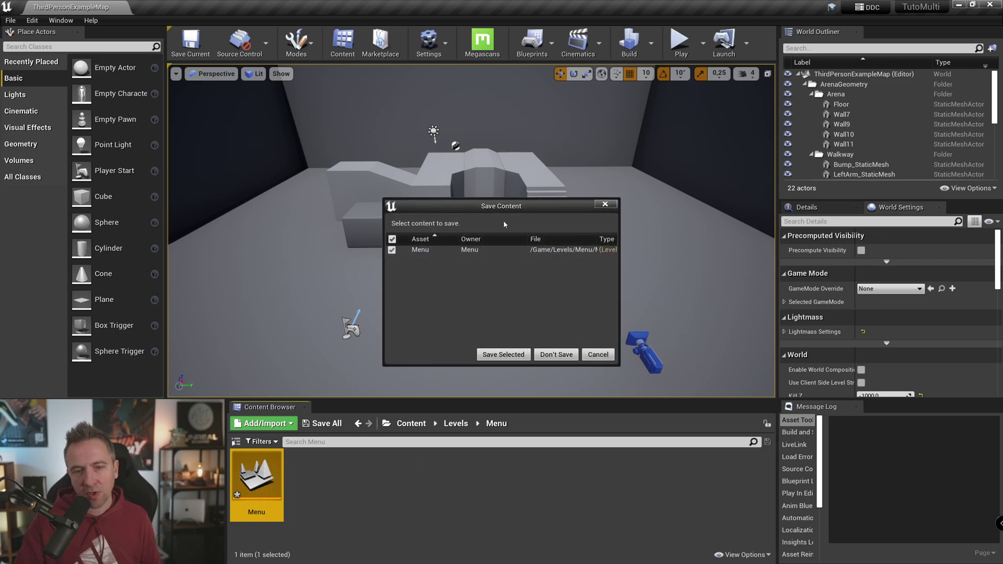
{"action": "left_click", "coordinate": [552, 354]}
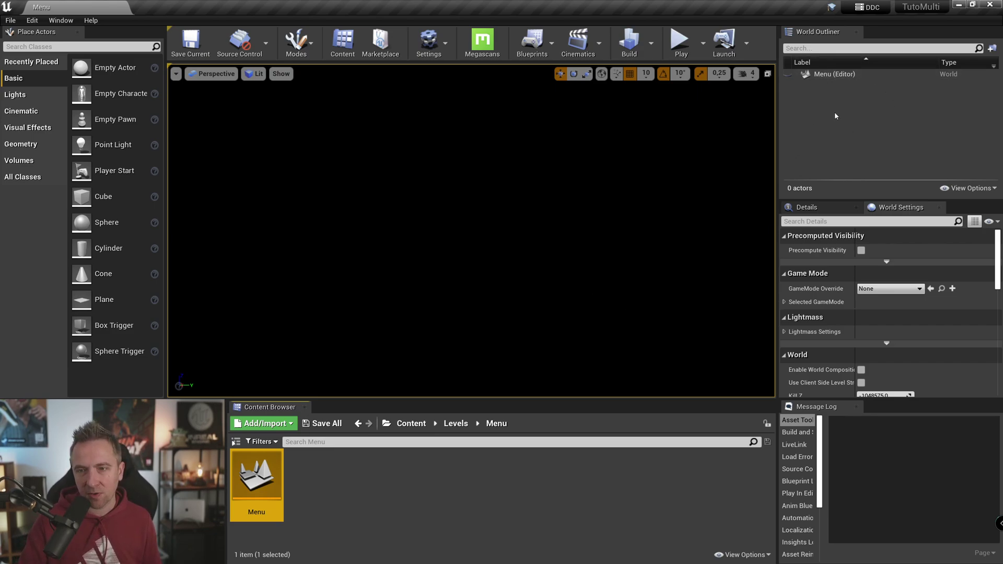
{"action": "key", "text": "ctrl+n"}
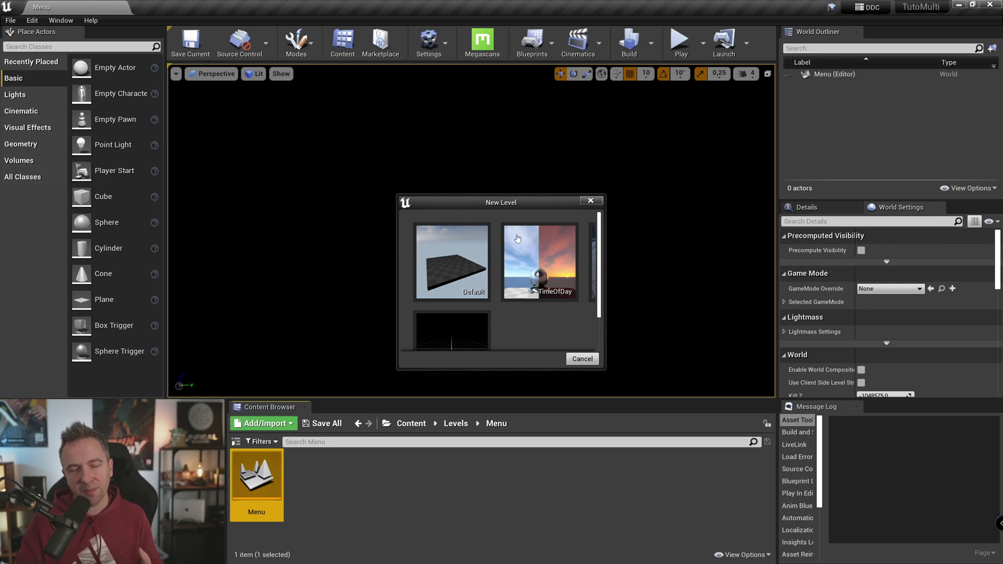
{"action": "left_click", "coordinate": [591, 202]}
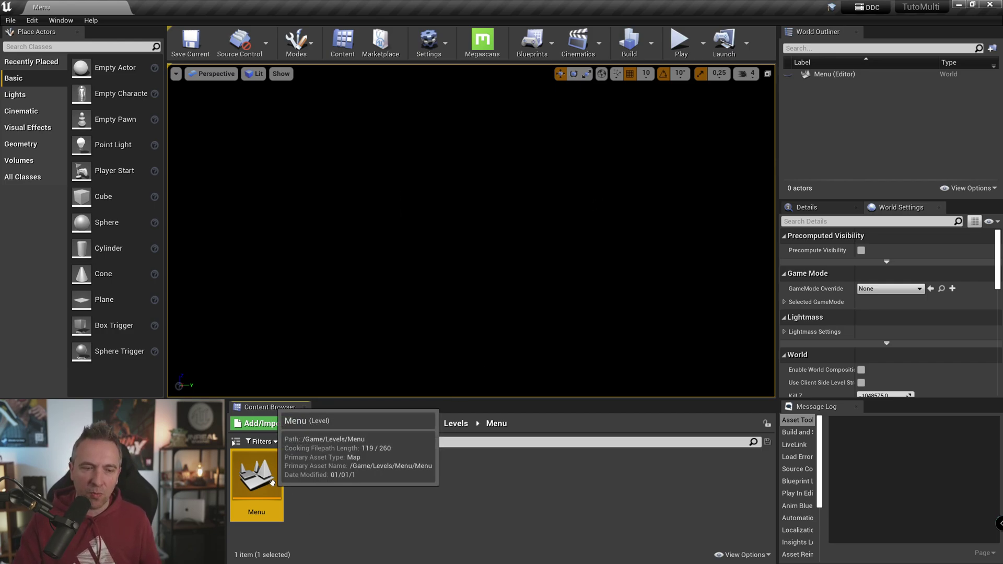
{"action": "left_click", "coordinate": [365, 486]}
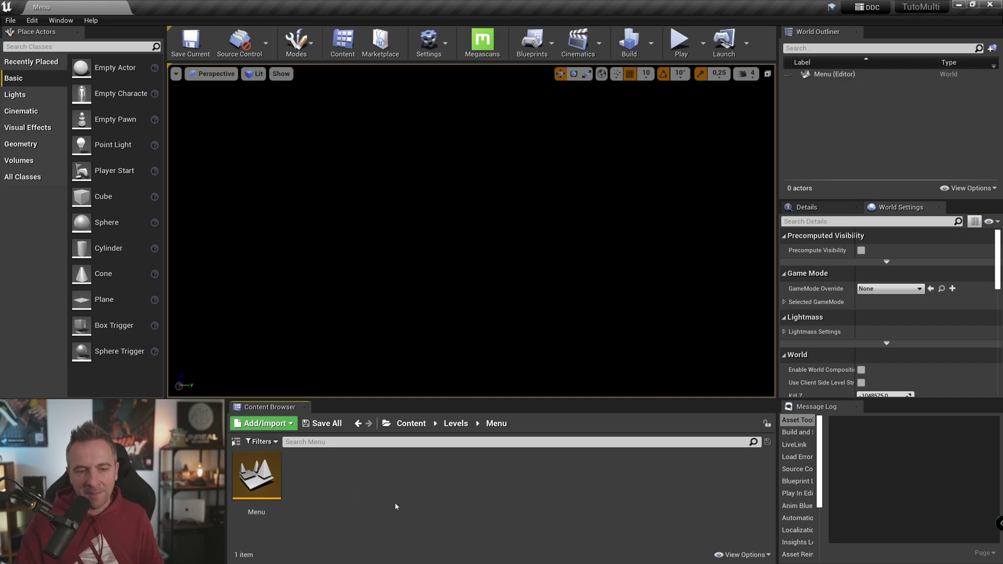
Create a Game Mode Base Blueprint called GM_menu in Levels/Menu and open its editor.
{"action": "left_click", "coordinate": [256, 475]}
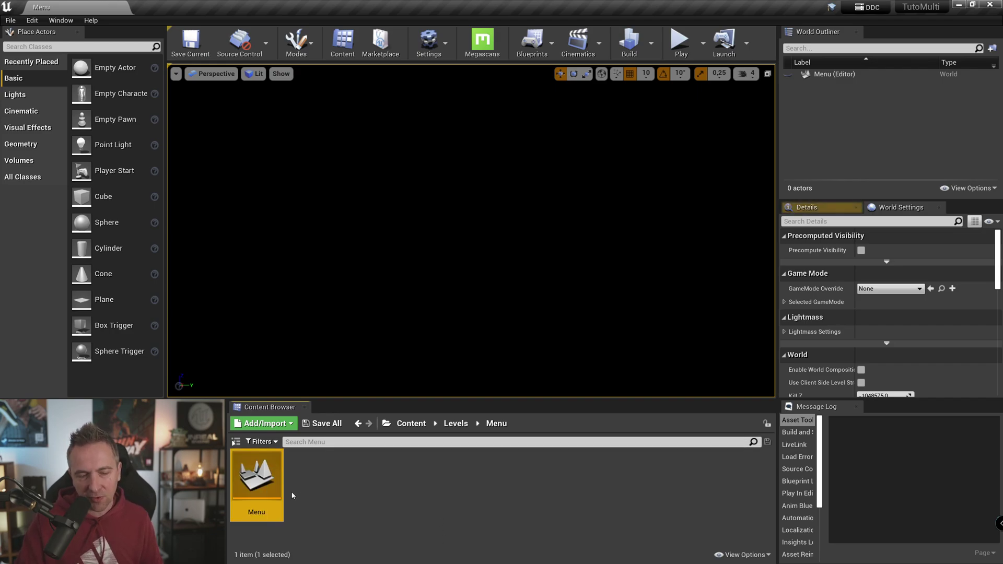
{"action": "right_click", "coordinate": [344, 483]}
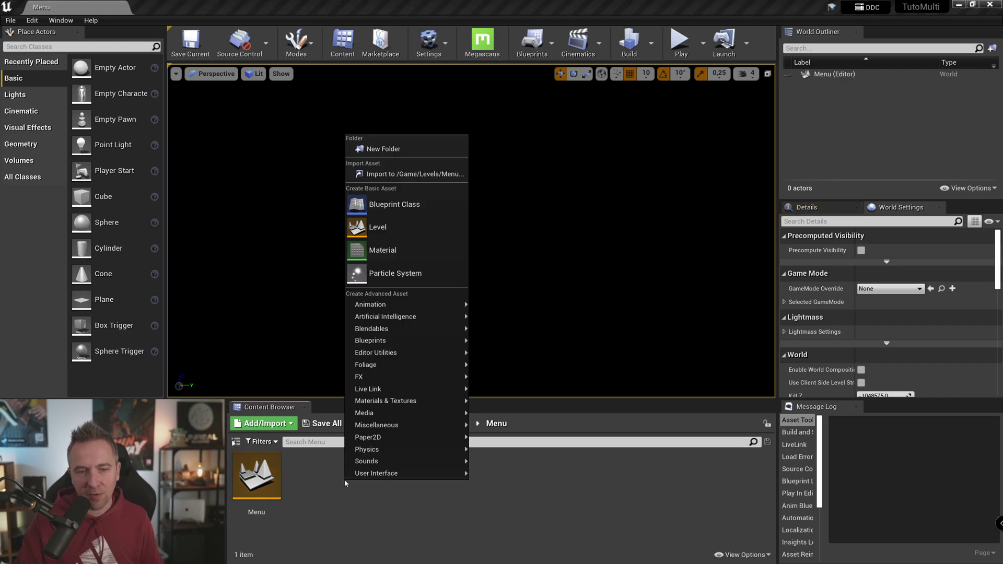
{"action": "left_click", "coordinate": [432, 206]}
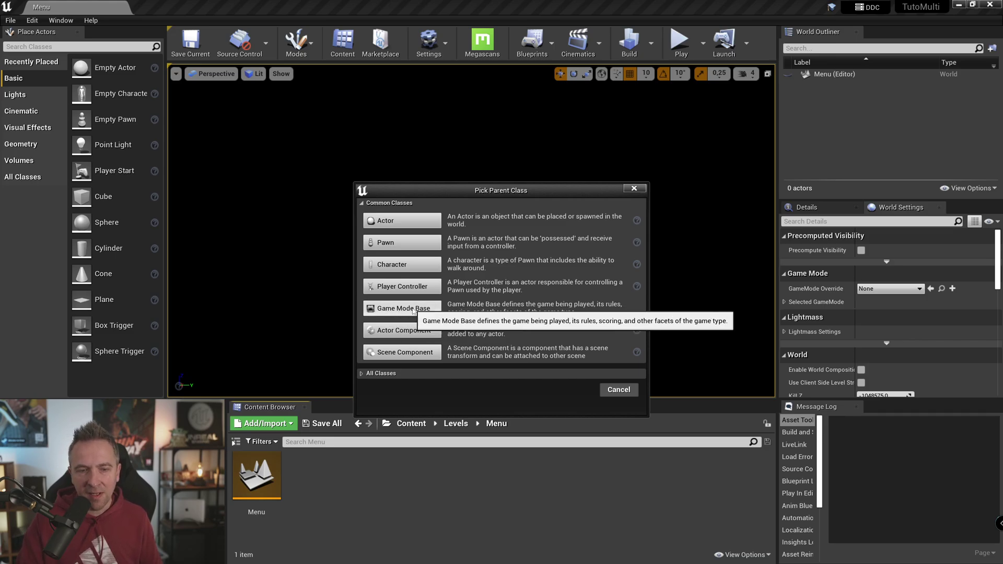
{"action": "left_click", "coordinate": [413, 309]}
{"action": "type", "text": "GM_menu"}
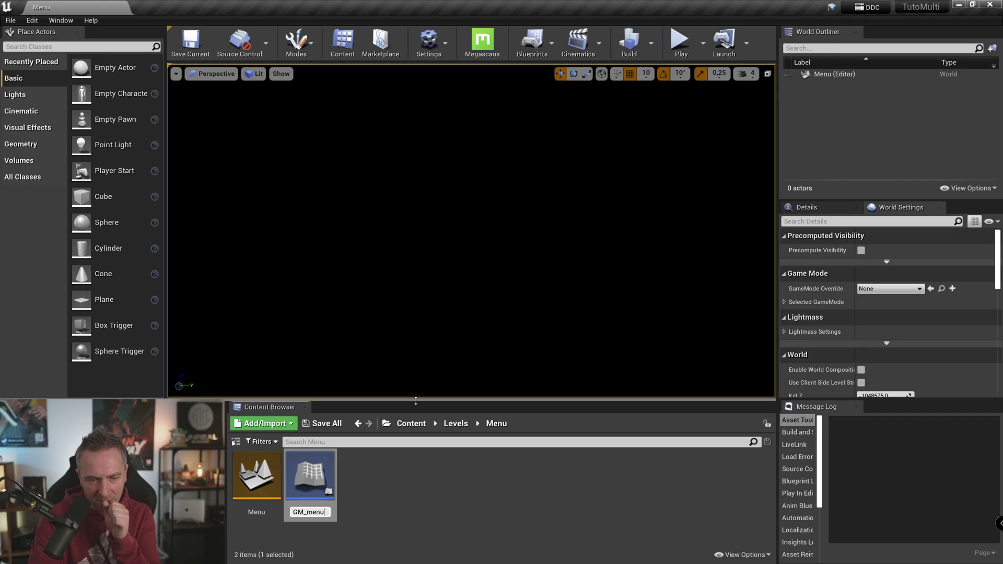
{"action": "key", "text": "Return"}
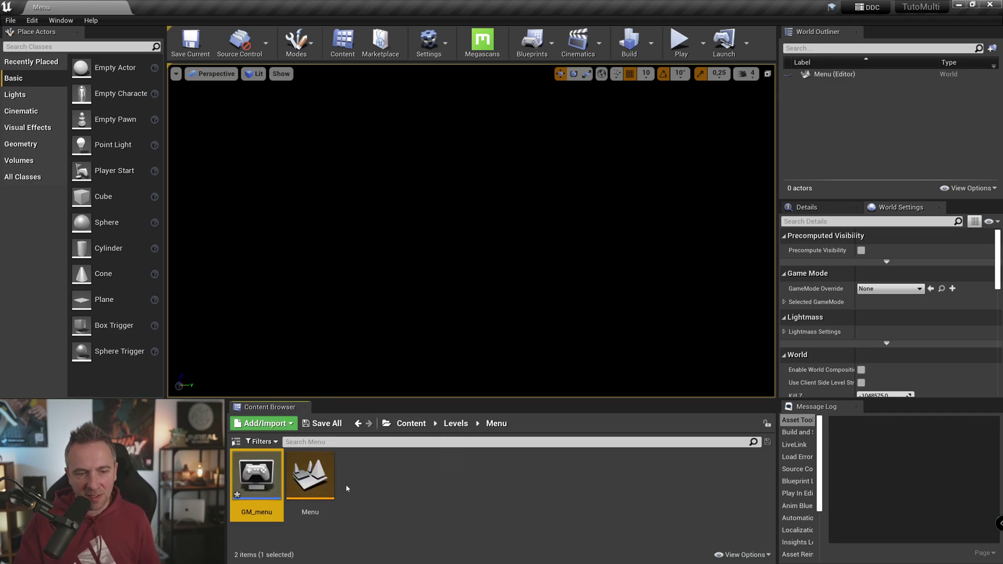
{"action": "double_click", "coordinate": [264, 471]}
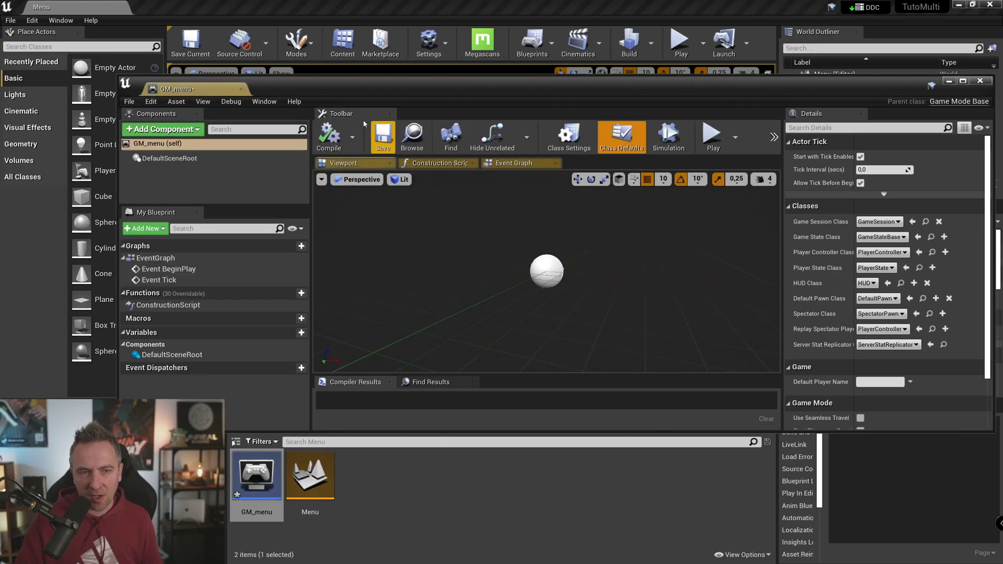
Dock the GM_menu editor and view its Event Graph, leaving Event BeginPlay unconnected.
{"action": "left_click_drag", "start_coordinate": [173, 88], "coordinate": [157, 7]}
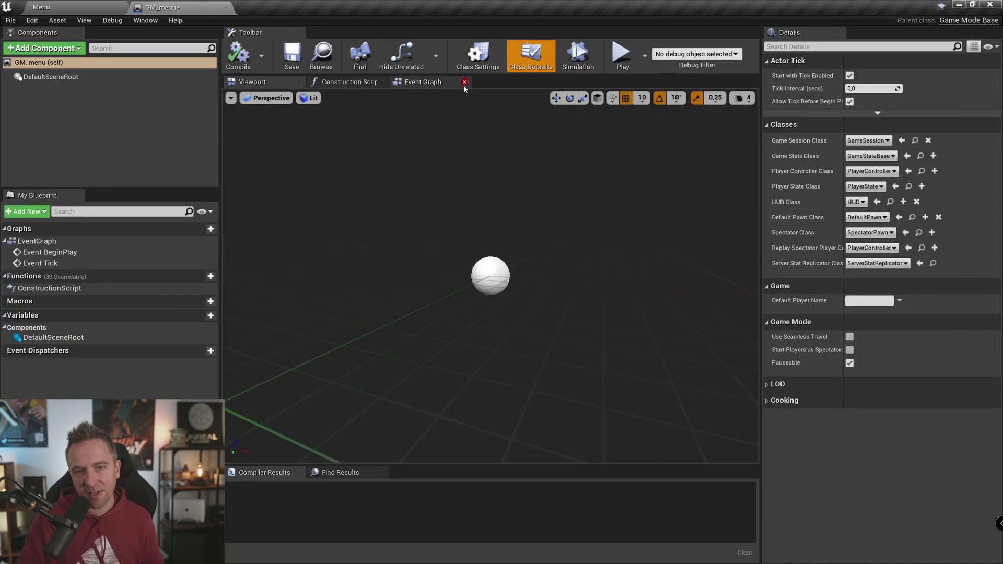
{"action": "left_click", "coordinate": [421, 82]}
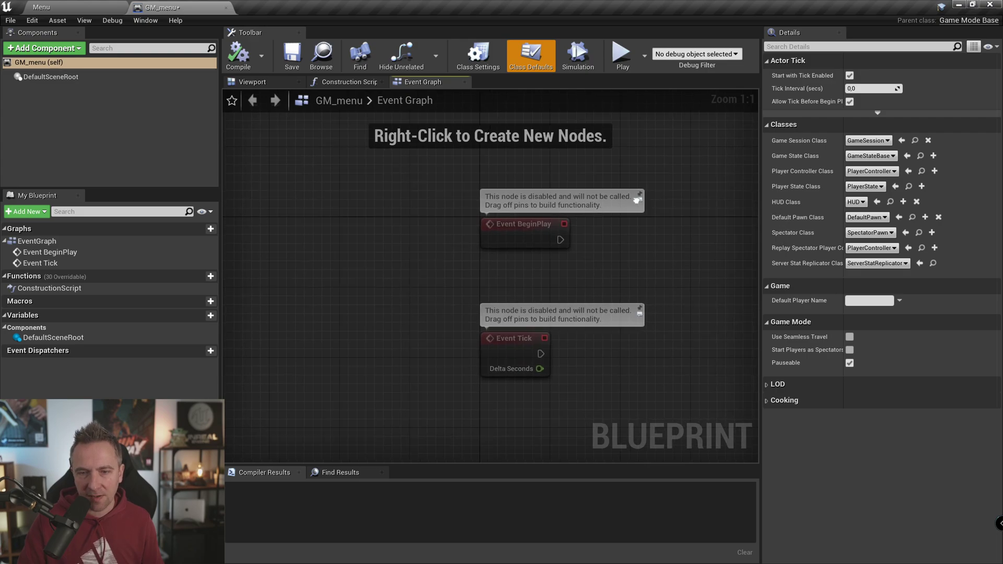
{"action": "scroll", "coordinate": [621, 206], "scroll_direction": "up", "scroll_amount": 3}
{"action": "scroll", "coordinate": [580, 246], "scroll_direction": "up", "scroll_amount": 3}
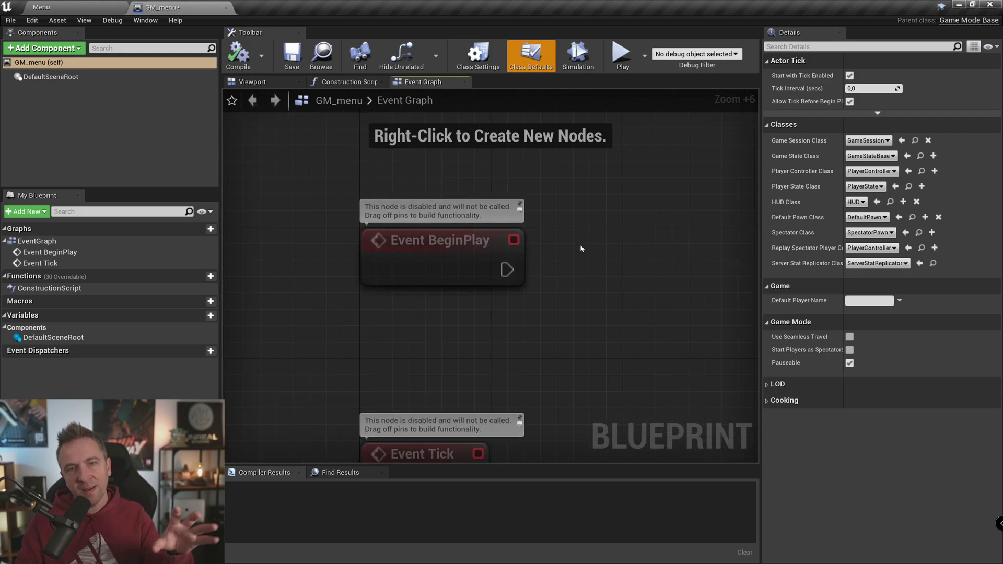
{"action": "left_click_drag", "start_coordinate": [506, 270], "coordinate": [555, 269]}
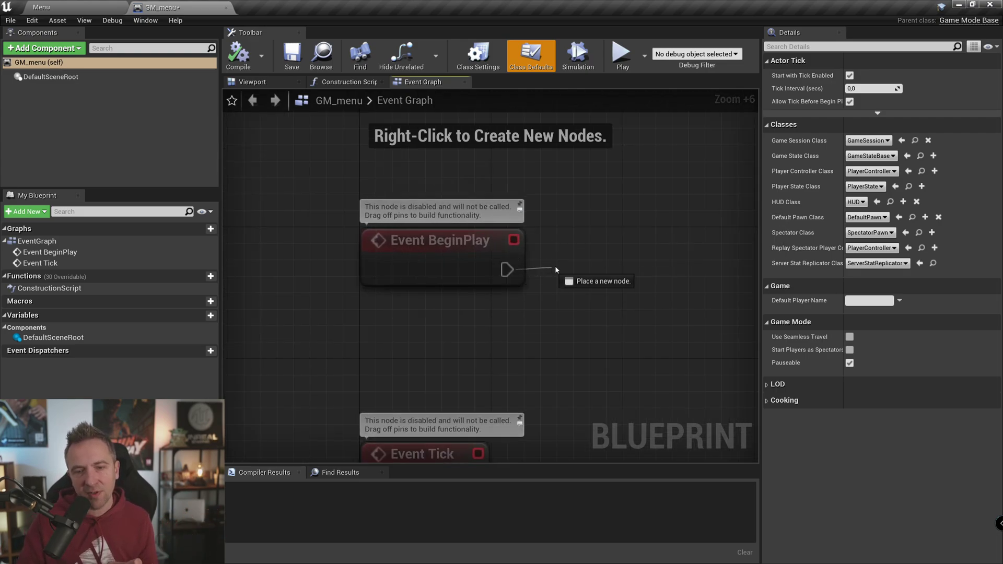
{"action": "left_click_drag", "start_coordinate": [628, 263], "coordinate": [628, 264]}
{"action": "left_click_drag", "start_coordinate": [507, 270], "coordinate": [604, 264]}
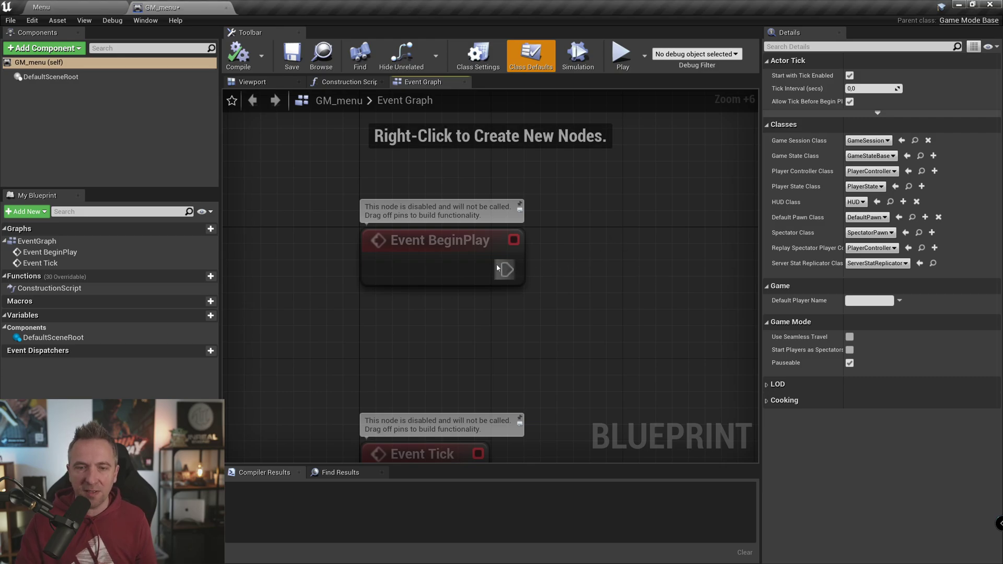
{"action": "key", "text": "Escape"}
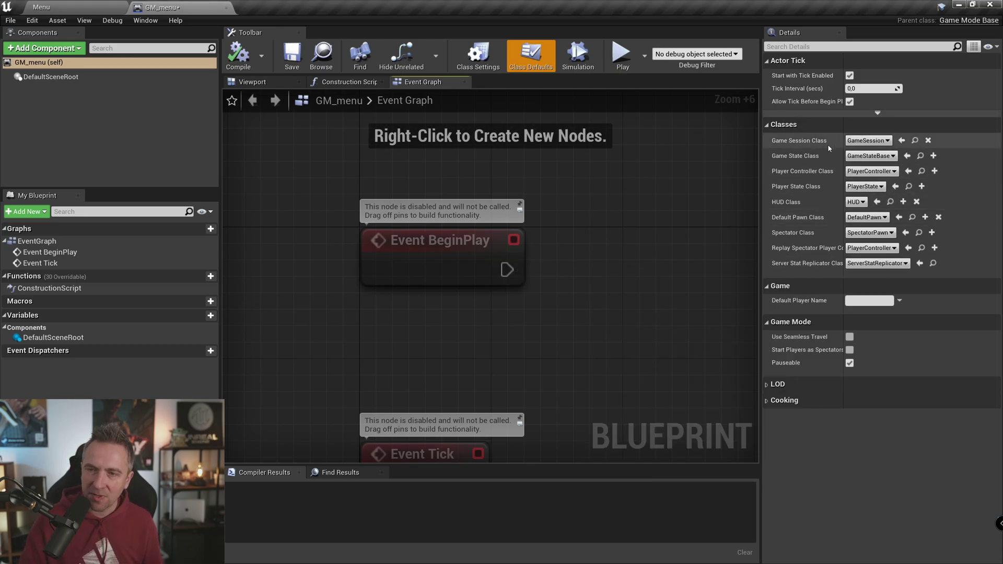
Set GM_menu's Default Pawn Class to None and compile it.
{"action": "left_click", "coordinate": [784, 124]}
{"action": "left_click", "coordinate": [784, 125]}
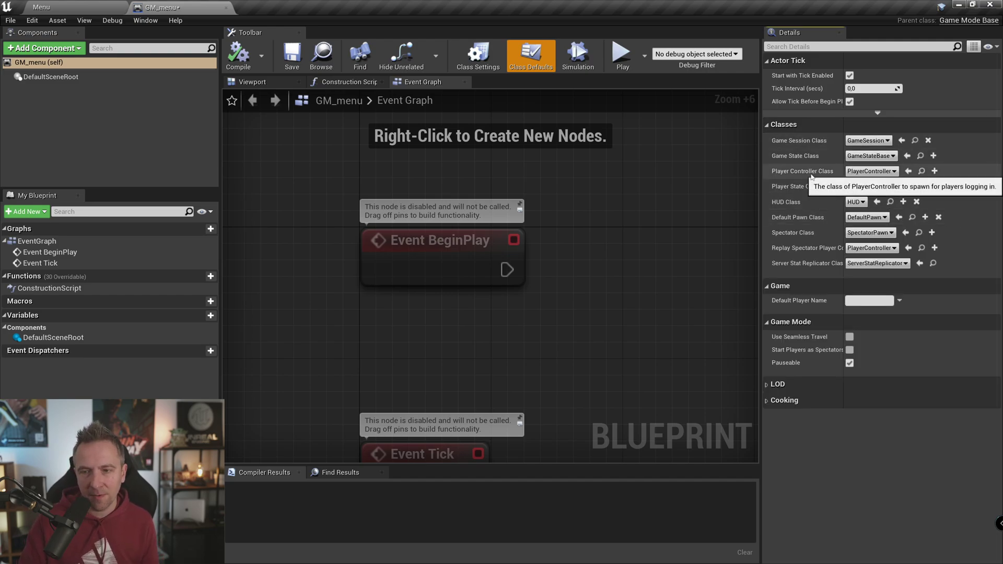
{"action": "left_click", "coordinate": [861, 171]}
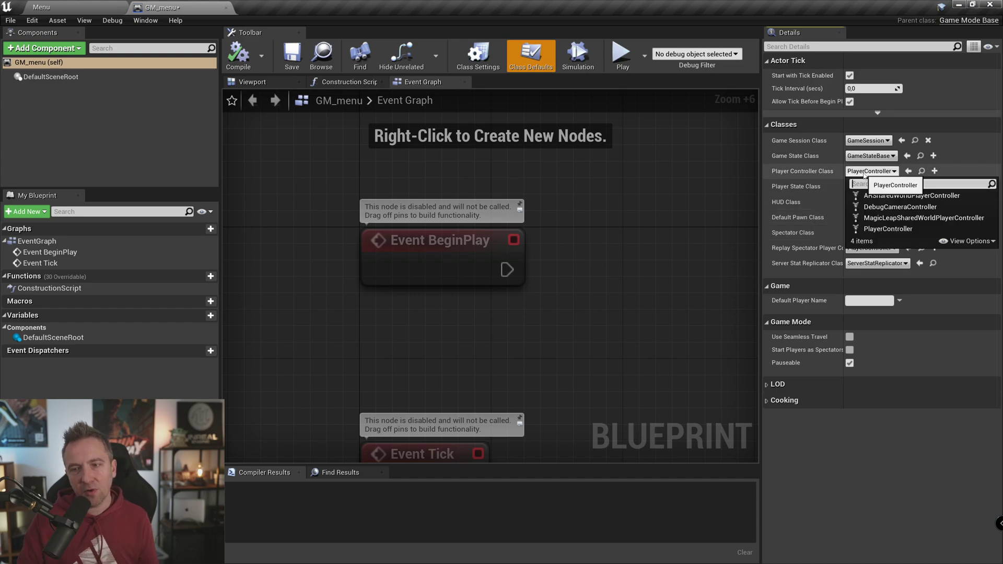
{"action": "left_click", "coordinate": [865, 176]}
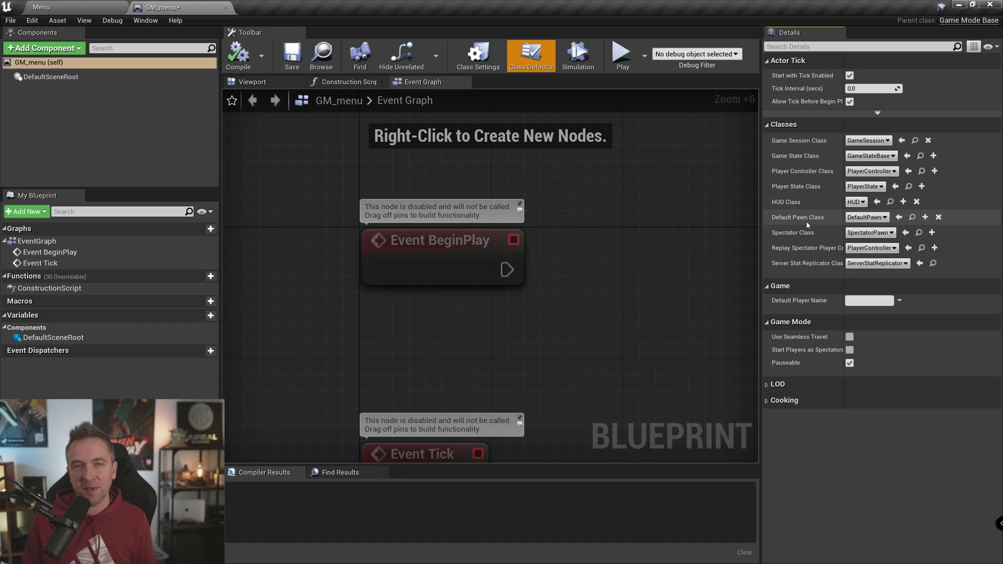
{"action": "left_click", "coordinate": [866, 218]}
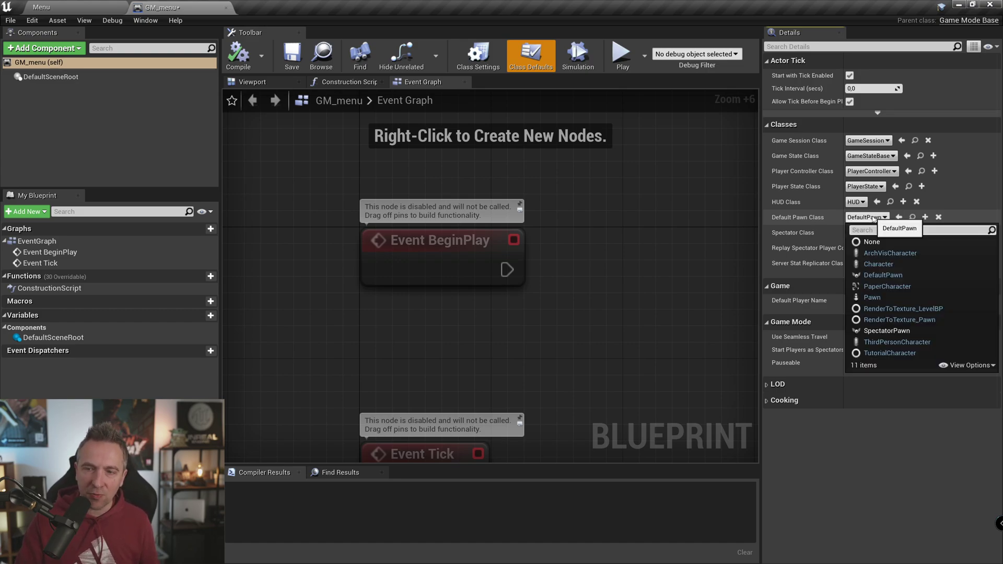
{"action": "left_click", "coordinate": [859, 217]}
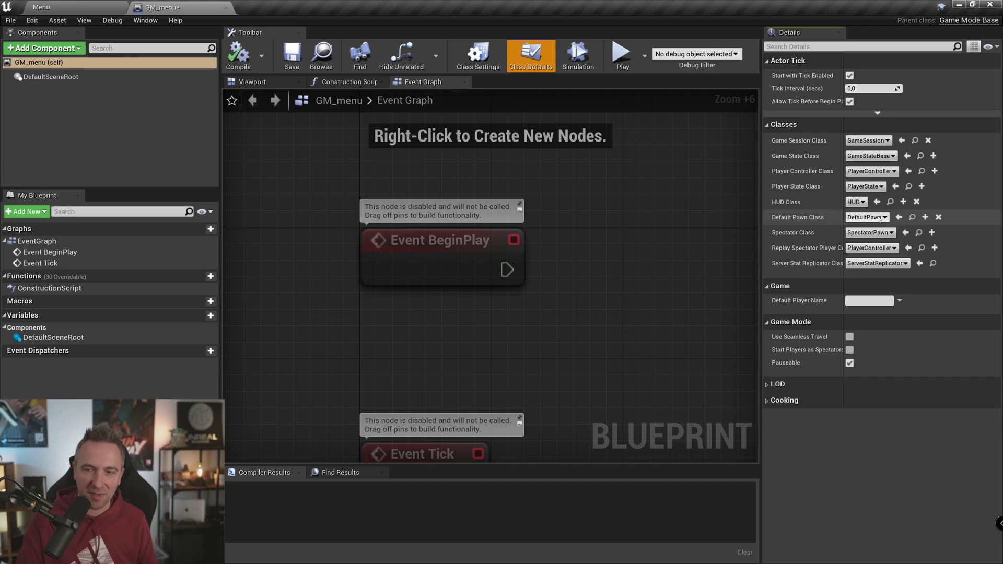
{"action": "left_click", "coordinate": [880, 218]}
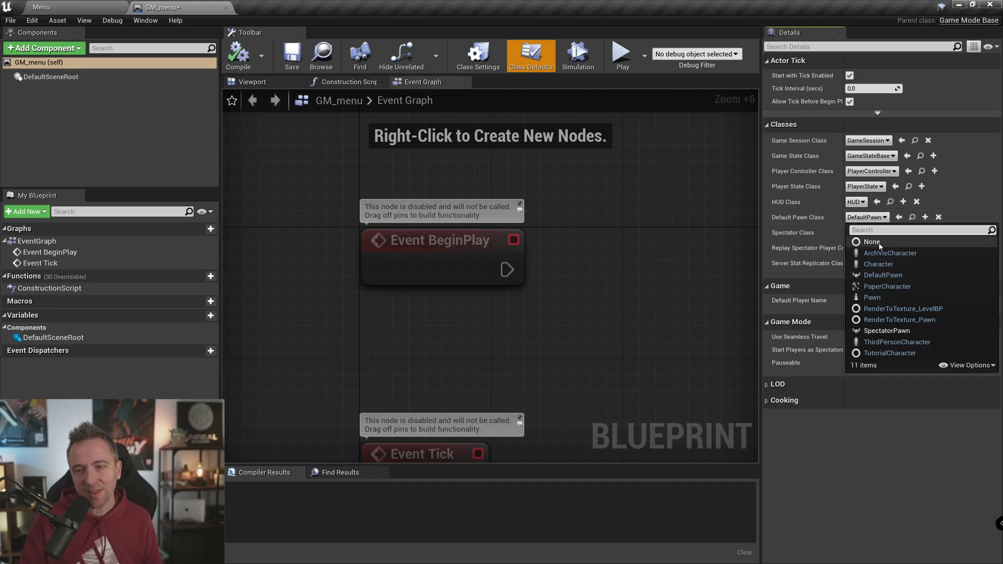
{"action": "left_click", "coordinate": [871, 242]}
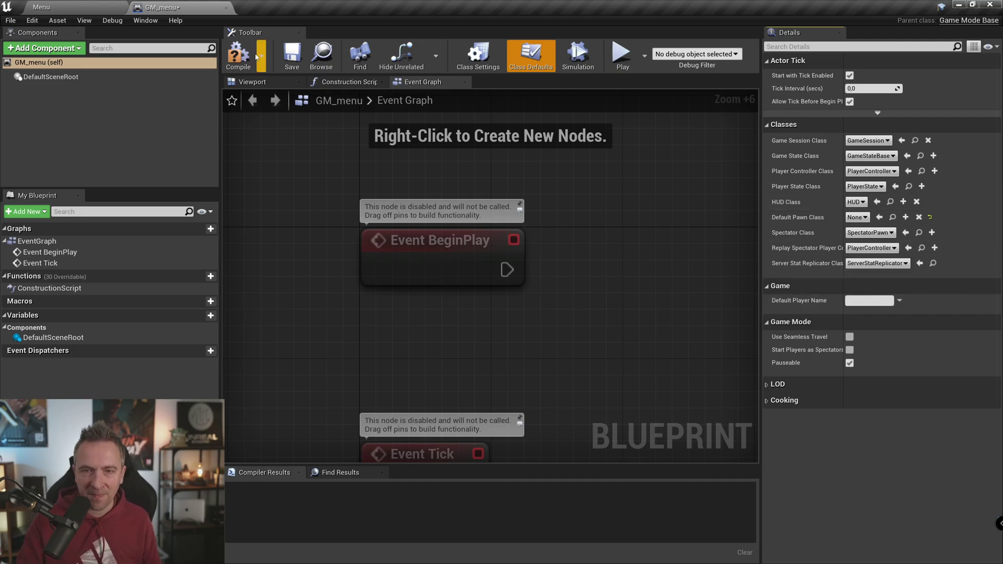
{"action": "left_click", "coordinate": [238, 54]}
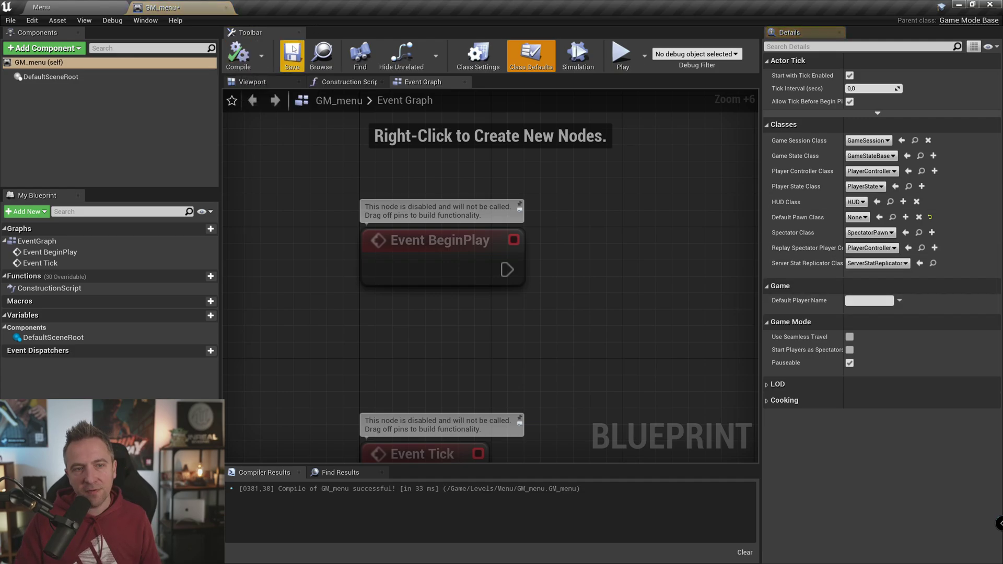
{"action": "left_click", "coordinate": [112, 7]}
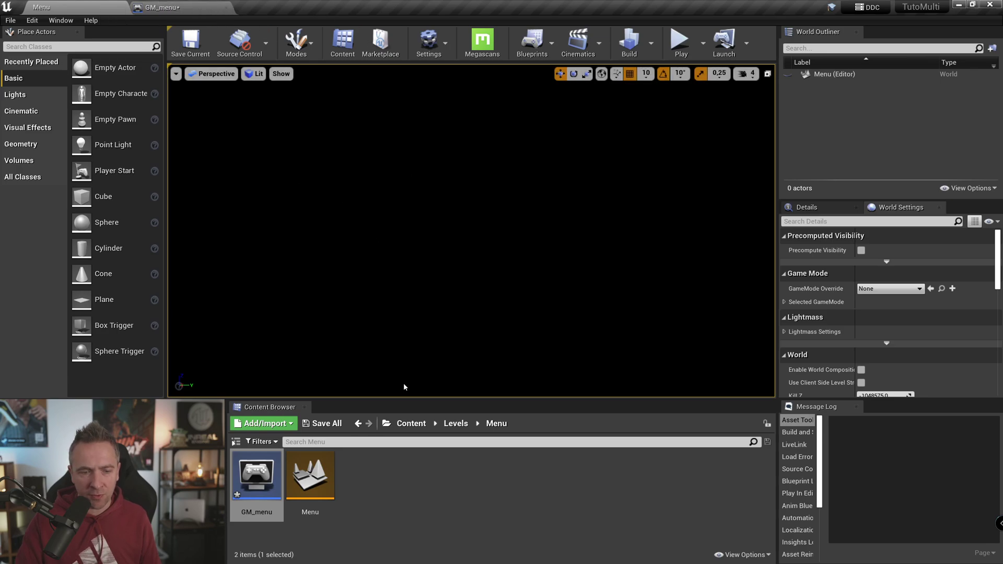
Create a Player Controller Blueprint named PC_menu in Levels/Menu.
{"action": "right_click", "coordinate": [367, 489]}
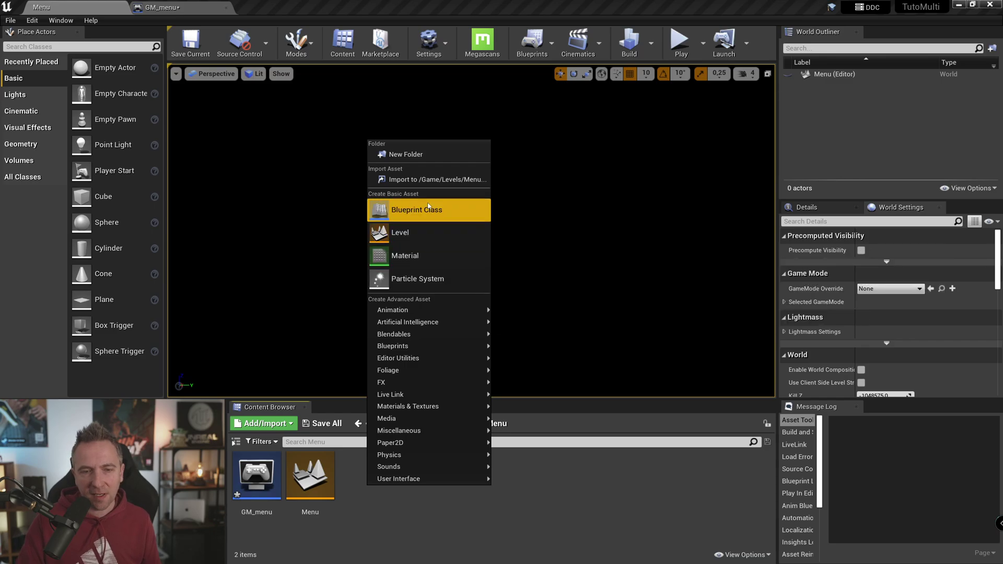
{"action": "left_click", "coordinate": [407, 210]}
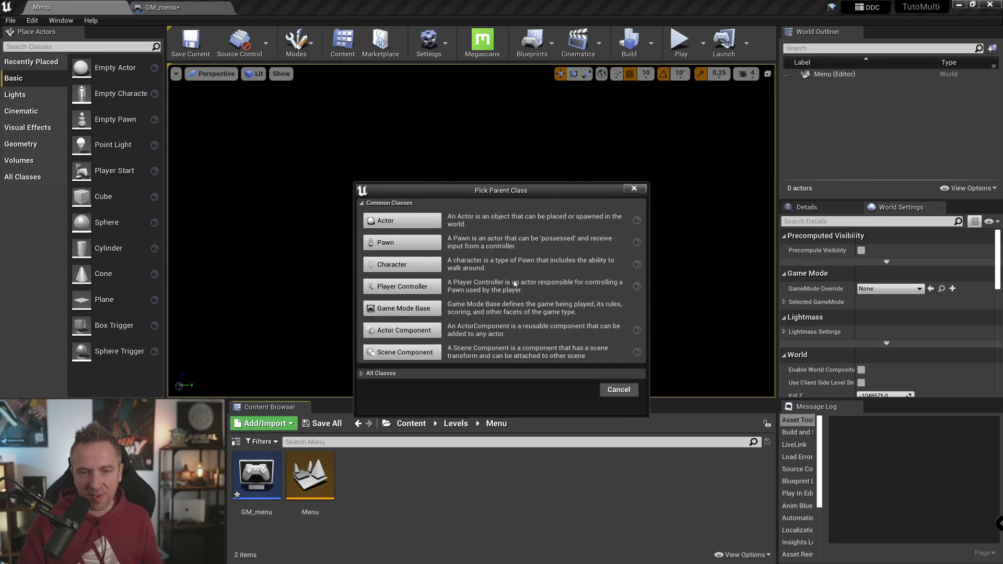
{"action": "left_click", "coordinate": [410, 289]}
{"action": "type", "text": "PC_menu"}
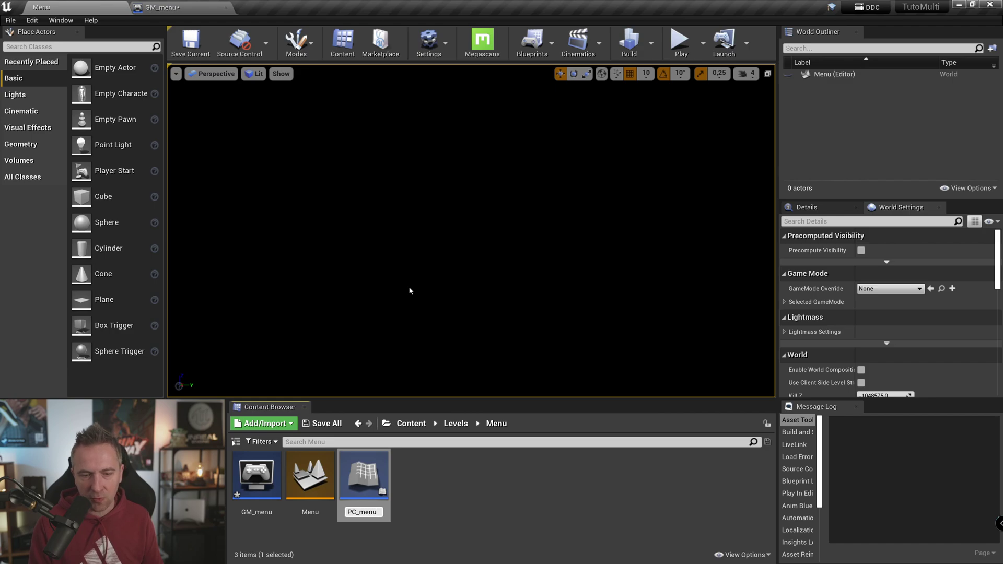
{"action": "key", "text": "Return"}
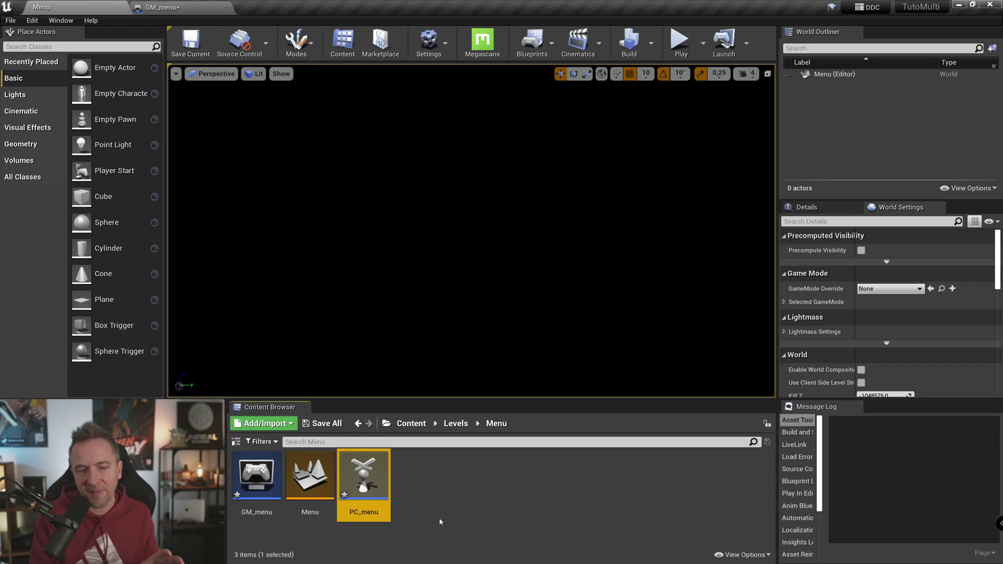
Open PC_menu in the Blueprint editor, then return to the Menu level editor.
{"action": "left_click", "coordinate": [310, 475]}
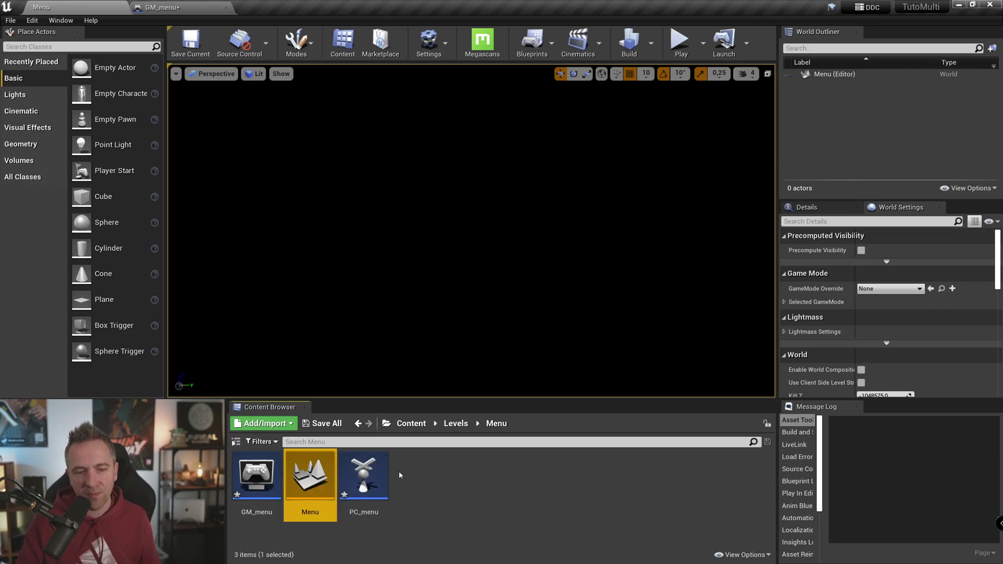
{"action": "left_click", "coordinate": [446, 485]}
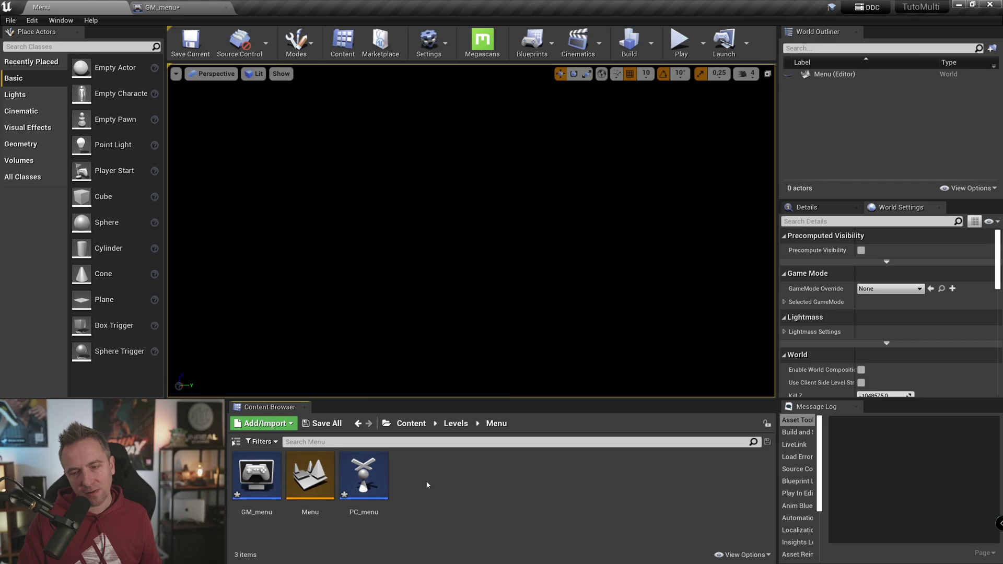
{"action": "double_click", "coordinate": [373, 475]}
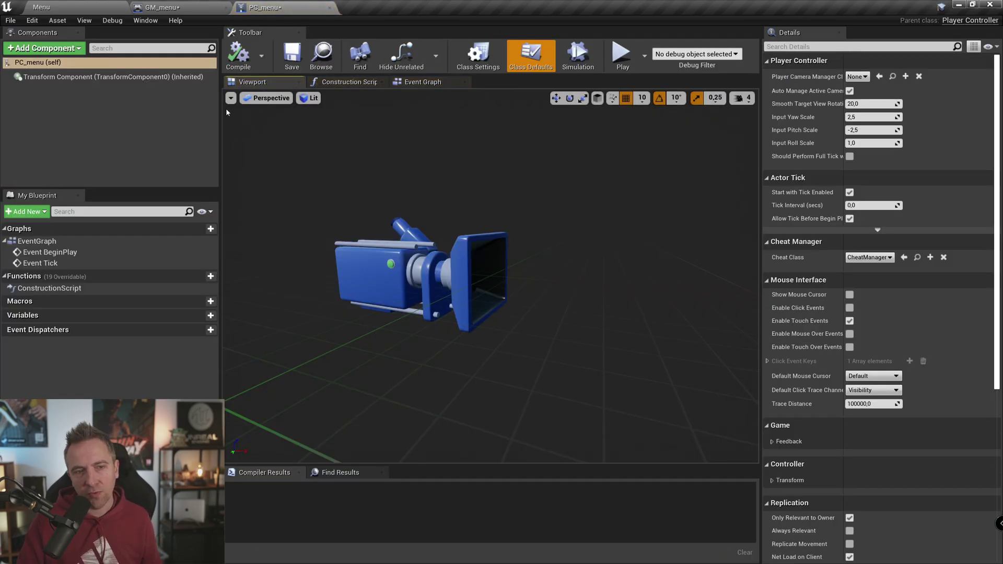
{"action": "left_click_drag", "start_coordinate": [222, 112], "coordinate": [176, 112]}
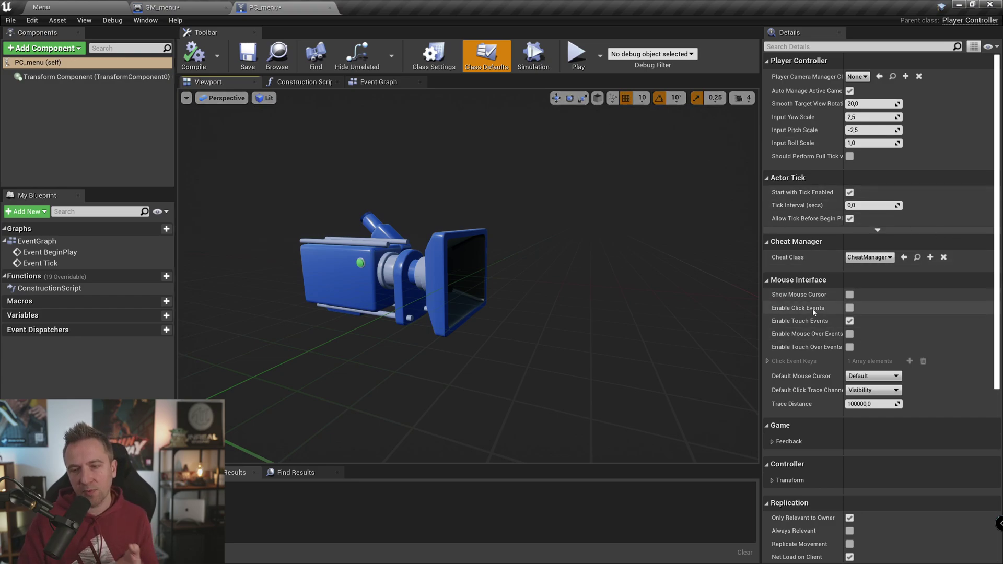
{"action": "mouse_move", "coordinate": [814, 299]}
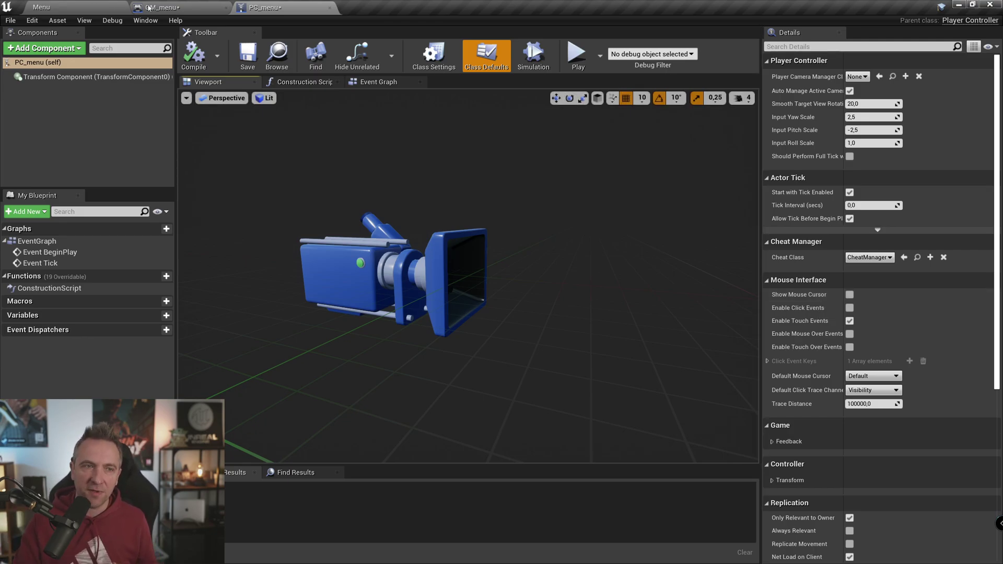
{"action": "left_click", "coordinate": [68, 7]}
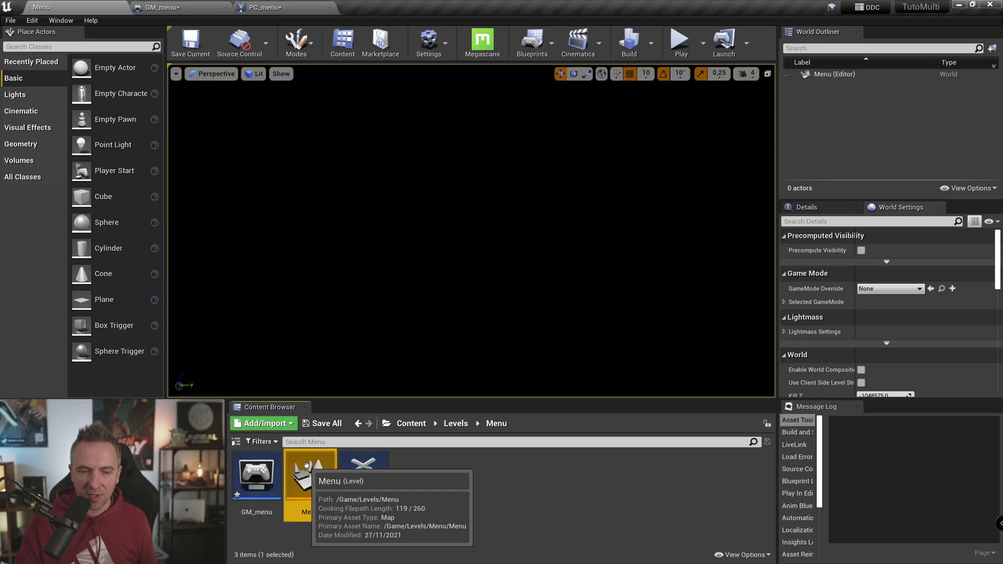
Set GM_menu's Player Controller Class to PC_menu, then compile and save it.
{"action": "double_click", "coordinate": [264, 483]}
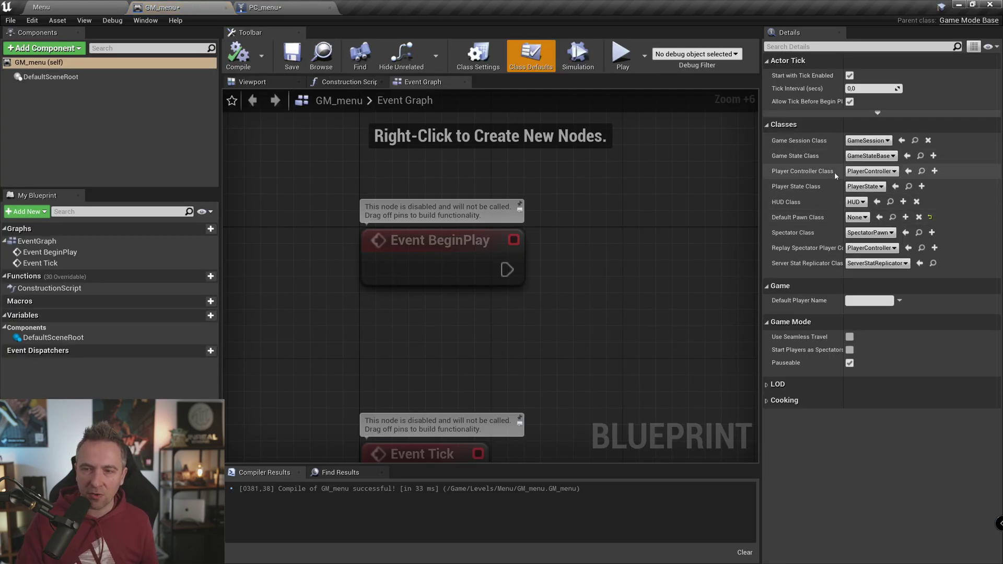
{"action": "left_click", "coordinate": [871, 171]}
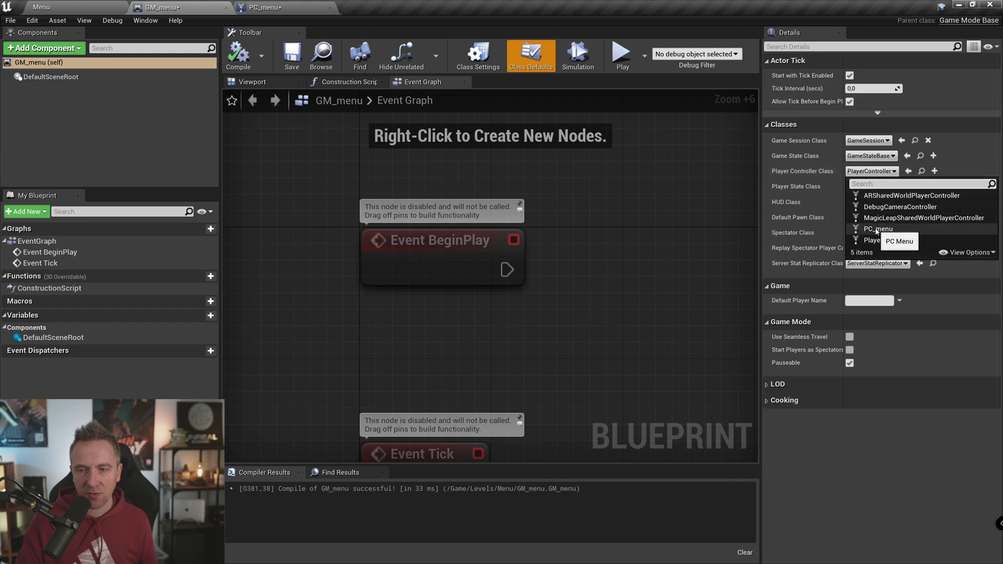
{"action": "left_click", "coordinate": [876, 231]}
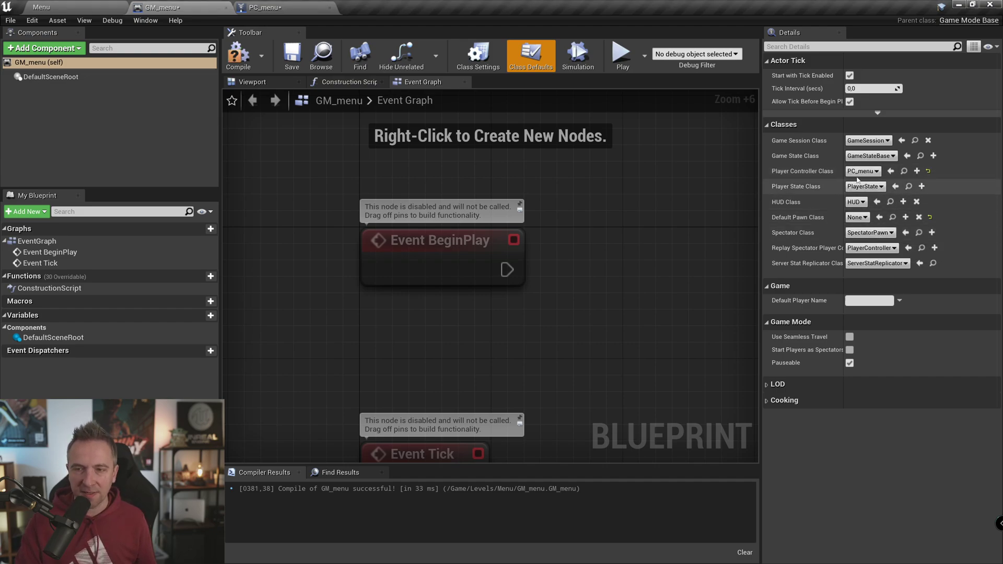
{"action": "left_click", "coordinate": [238, 52]}
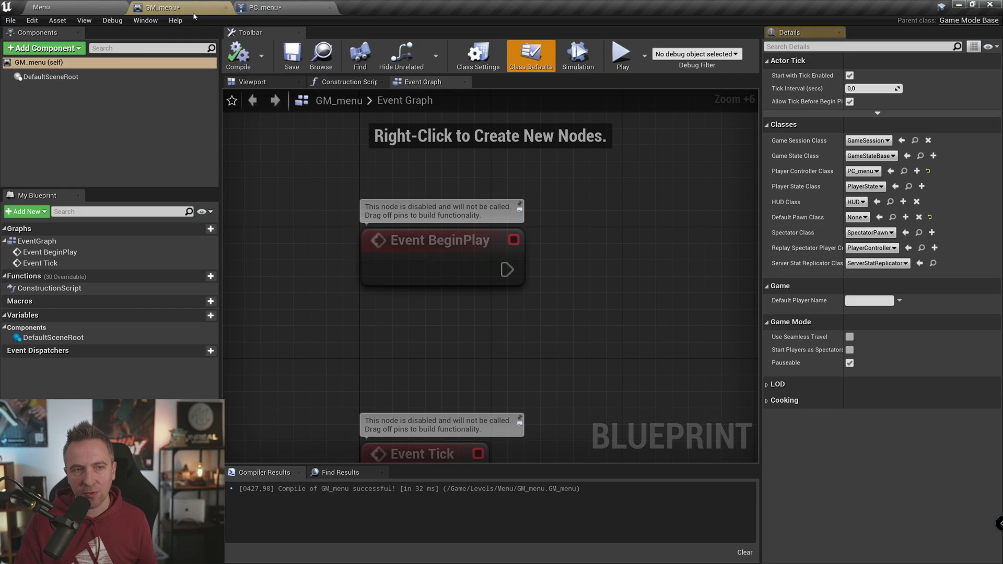
{"action": "key", "text": "ctrl+s"}
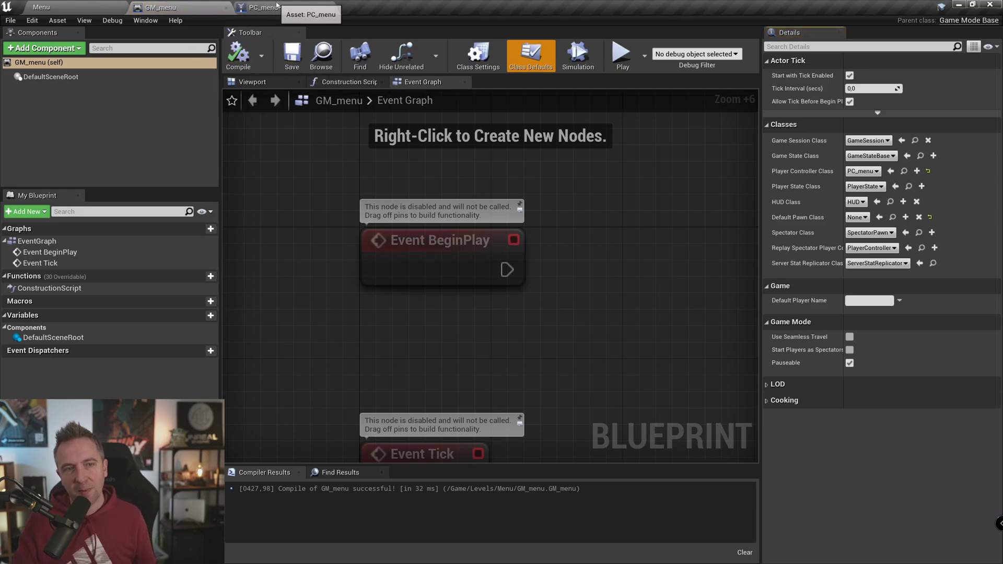
{"action": "left_click", "coordinate": [314, 8]}
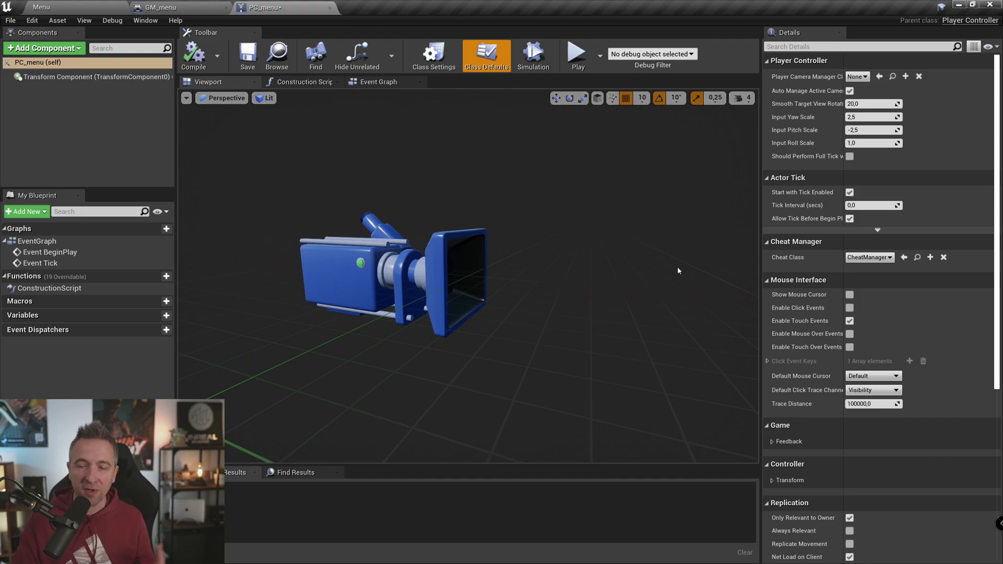
Enable Show Mouse Cursor on PC_menu, compile and save it, then view its Event Graph.
{"action": "left_click", "coordinate": [849, 295]}
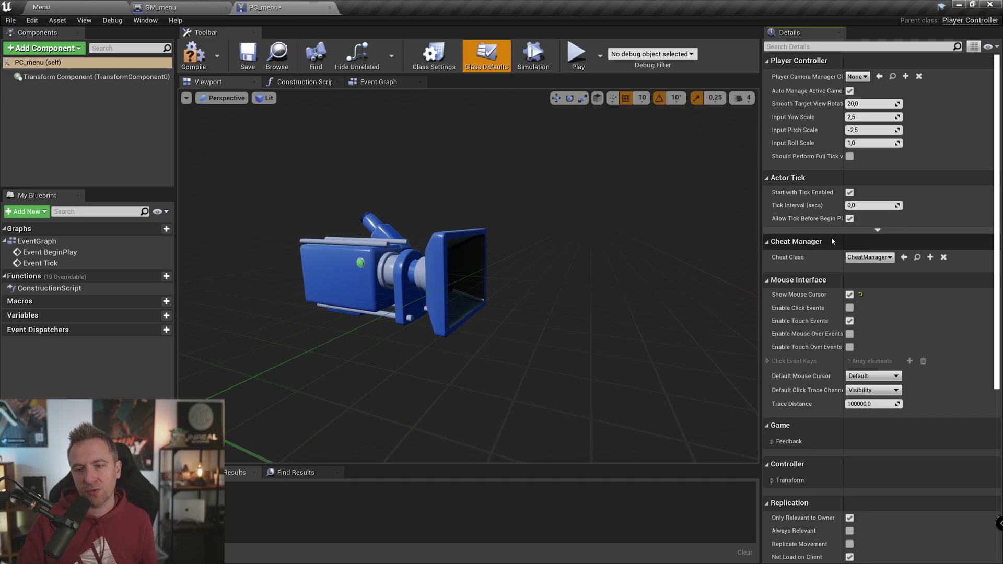
{"action": "left_click", "coordinate": [202, 57]}
{"action": "left_click", "coordinate": [247, 54]}
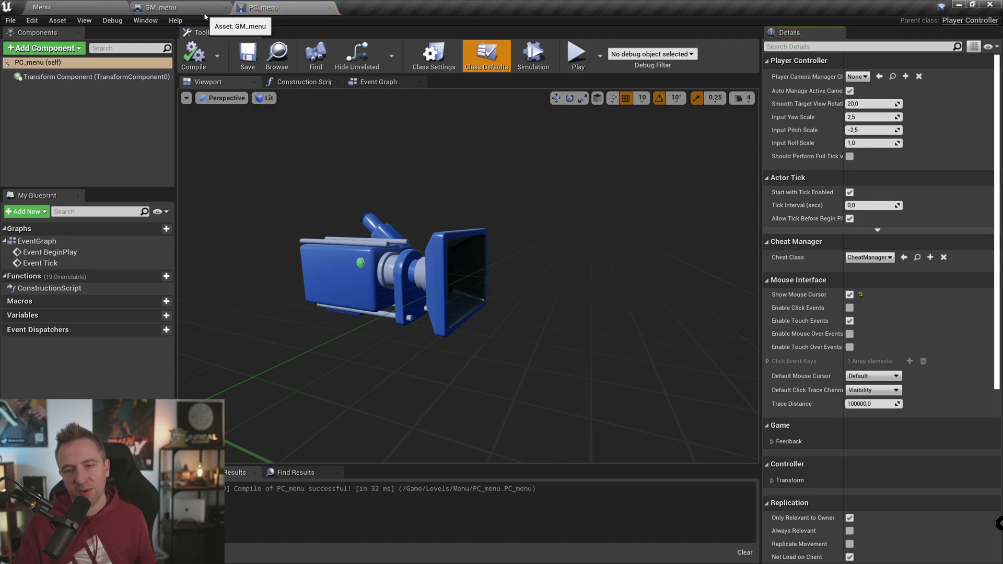
{"action": "left_click", "coordinate": [381, 83]}
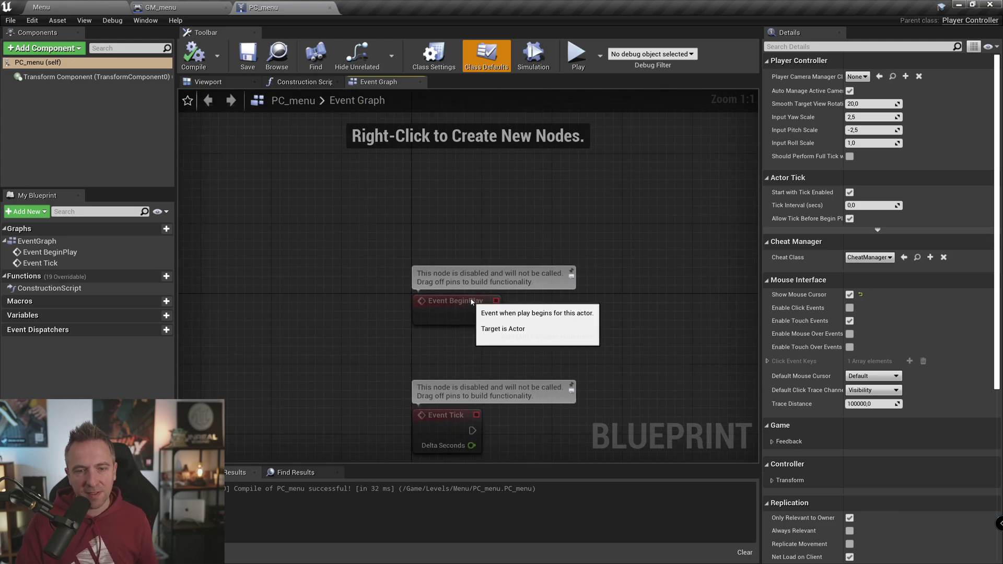
Drag off PC_menu's Event BeginPlay, dismiss the node list unused, and return to the Menu level.
{"action": "left_click", "coordinate": [468, 241]}
{"action": "scroll", "coordinate": [515, 248], "scroll_direction": "up", "scroll_amount": 6}
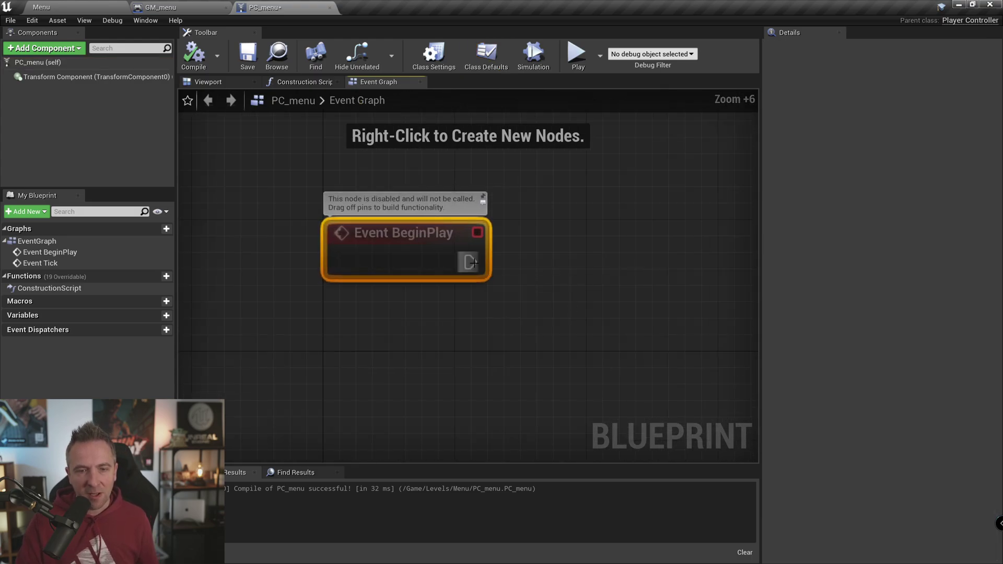
{"action": "left_click_drag", "start_coordinate": [470, 262], "coordinate": [526, 261]}
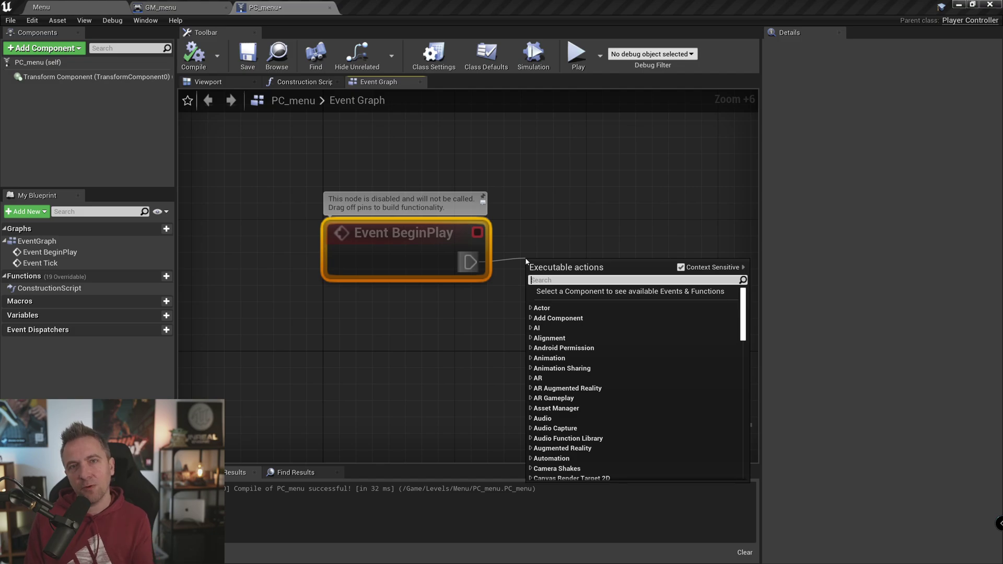
{"action": "left_click", "coordinate": [539, 158]}
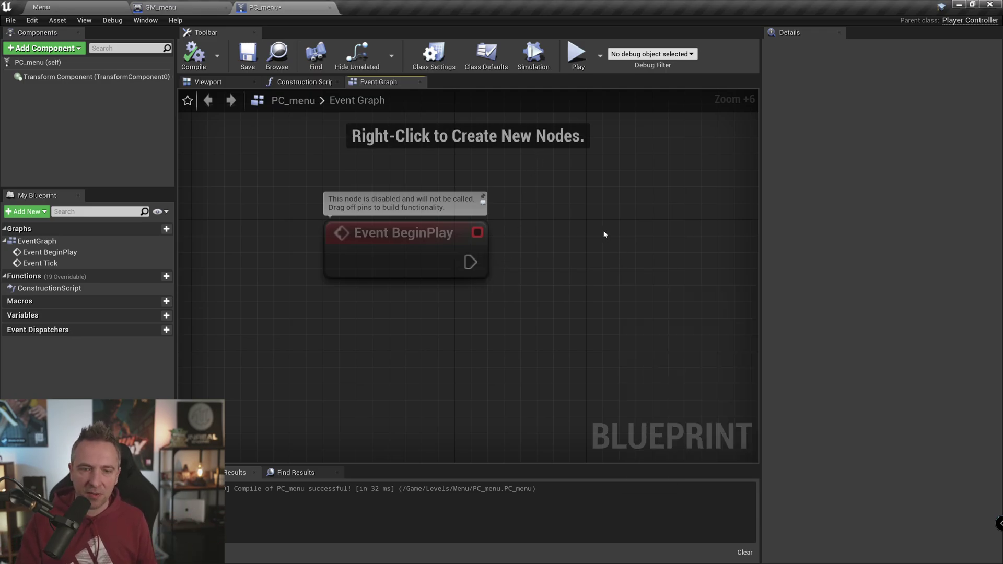
{"action": "left_click", "coordinate": [80, 3]}
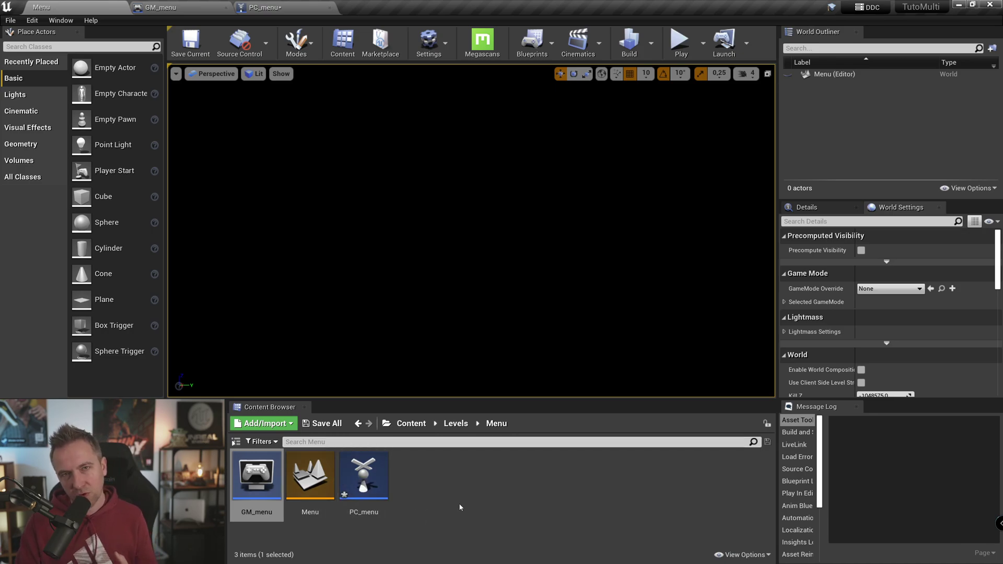
Set the Menu level's World Settings GameMode Override to GM_menu and save Menu.umap.
{"action": "left_click", "coordinate": [306, 478]}
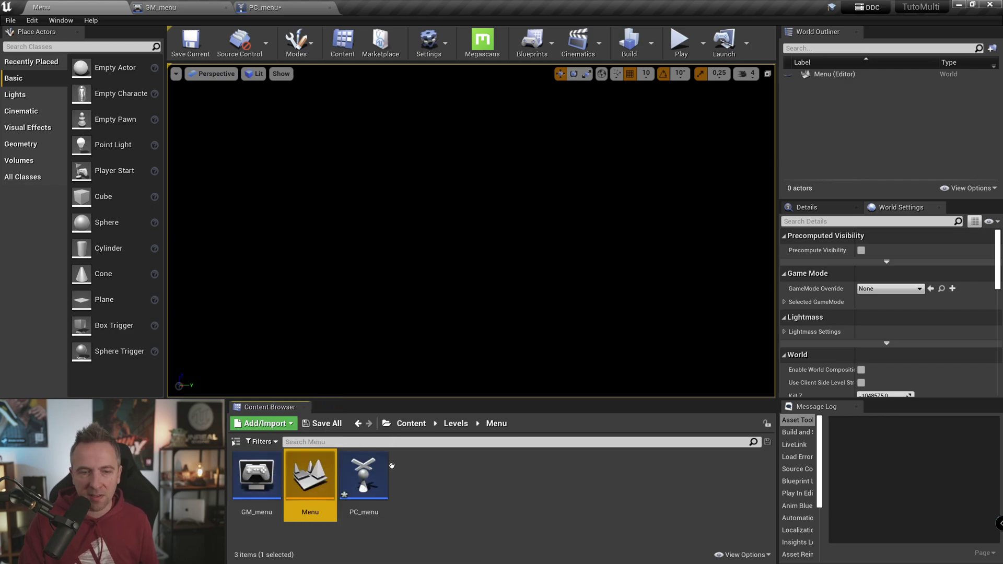
{"action": "right_click_drag", "start_coordinate": [453, 214], "coordinate": [452, 214]}
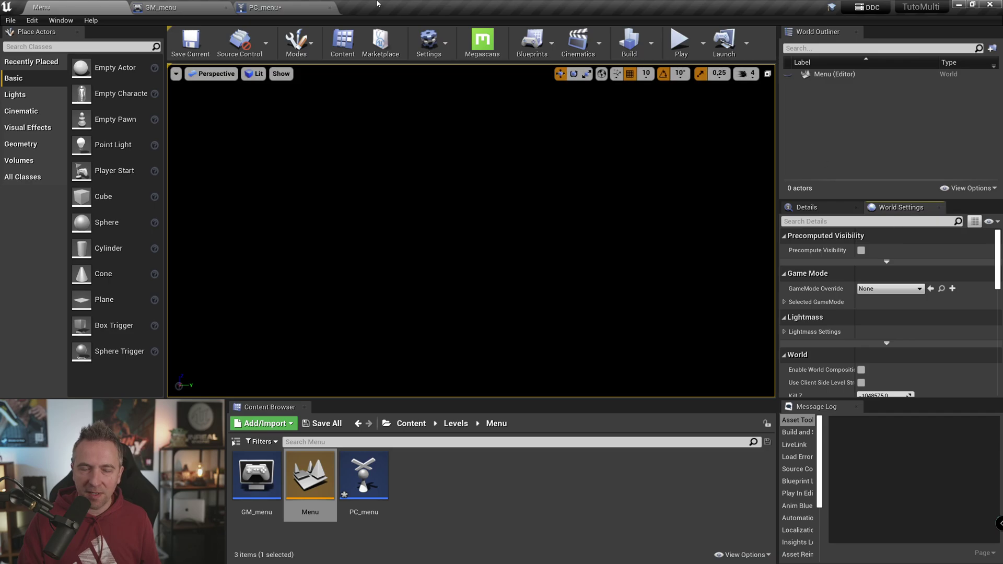
{"action": "left_click", "coordinate": [61, 20]}
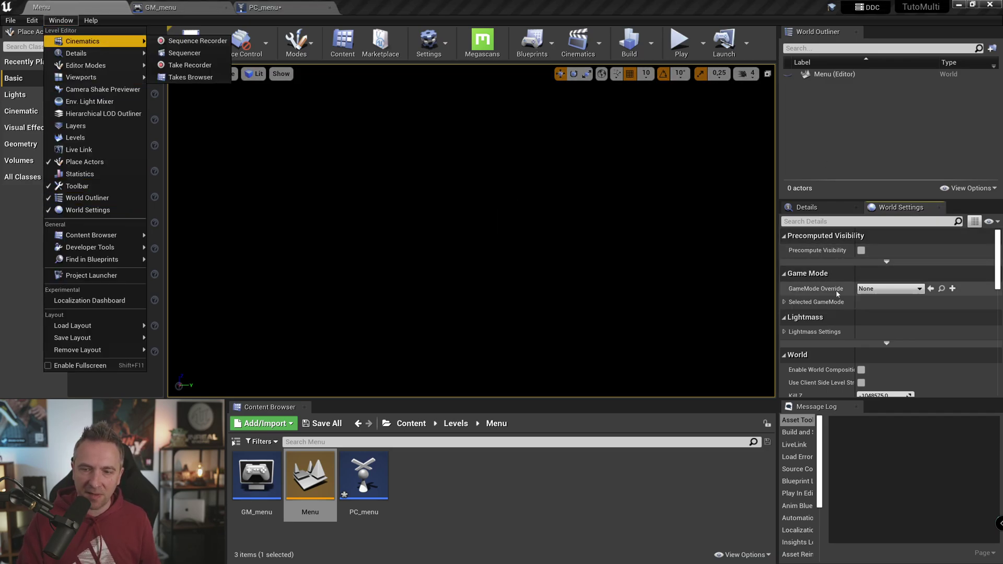
{"action": "left_click", "coordinate": [889, 288]}
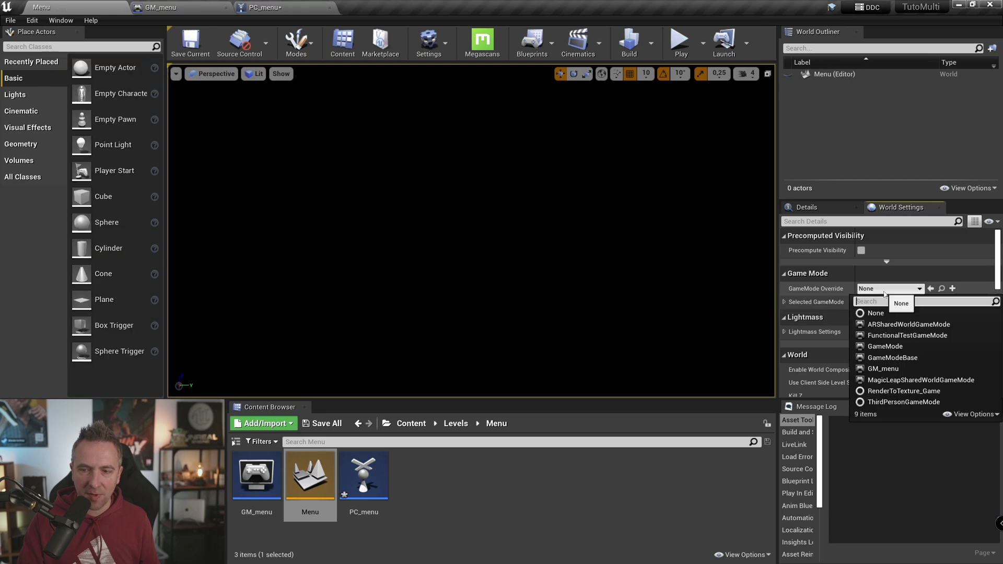
{"action": "left_click", "coordinate": [907, 370]}
{"action": "left_click", "coordinate": [907, 368]}
{"action": "key", "text": "ctrl+s"}
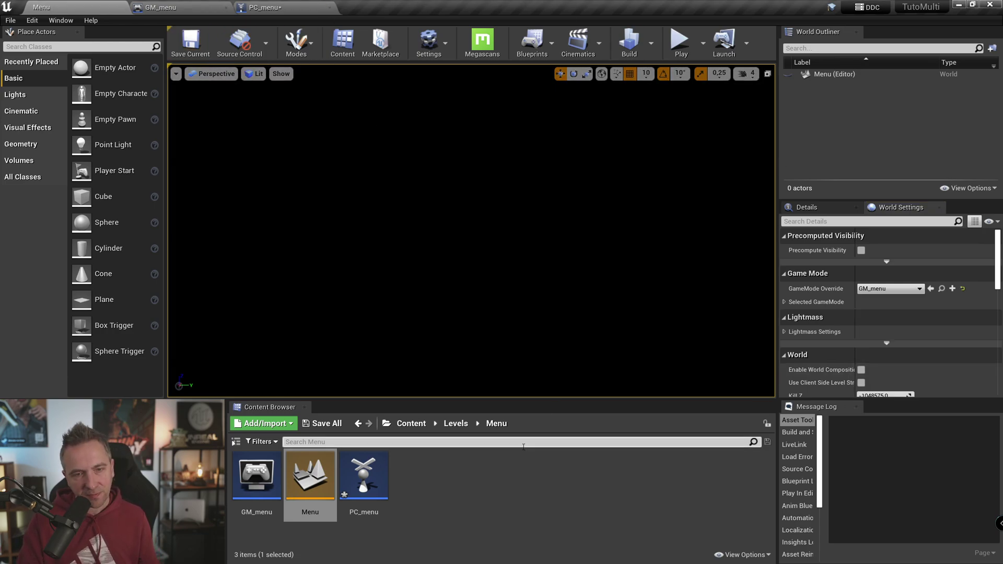
Play the Menu level, then untick Show Mouse Cursor in PC_menu's Class Defaults.
{"action": "left_click", "coordinate": [680, 42]}
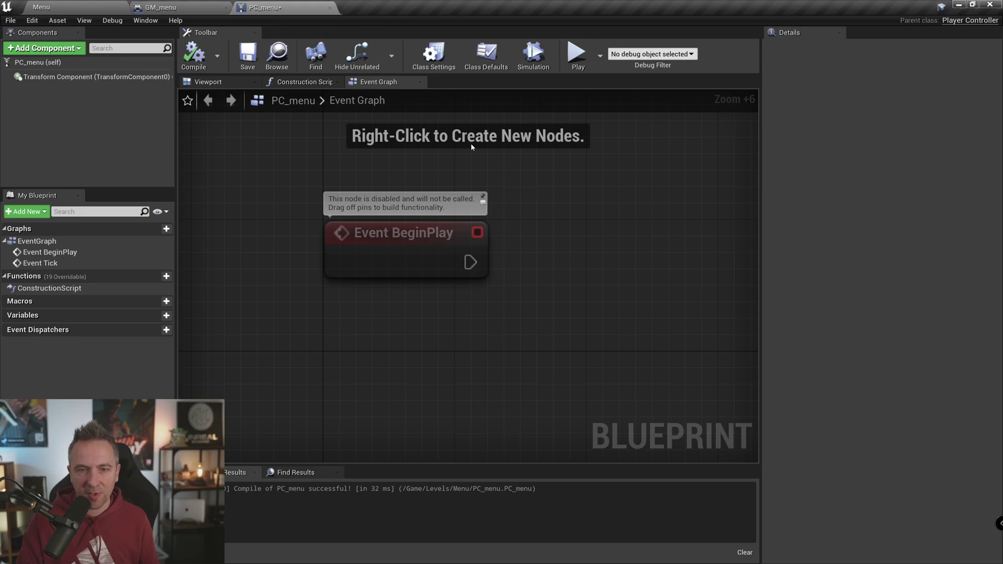
{"action": "left_click", "coordinate": [38, 62]}
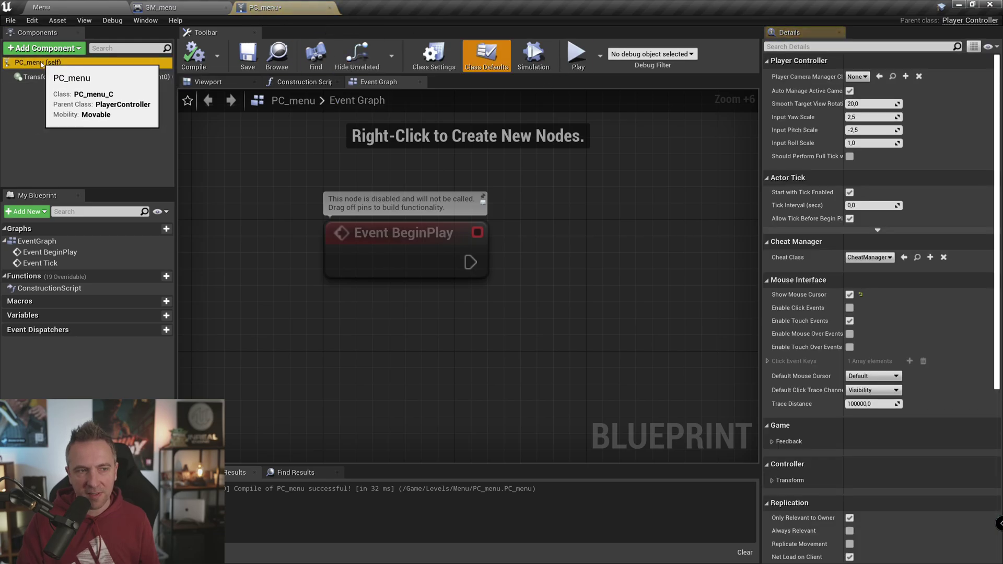
{"action": "left_click", "coordinate": [849, 295]}
Play the Menu level again, stop it with Esc, and re-enable PC_menu's Show Mouse Cursor.
{"action": "left_click", "coordinate": [41, 7]}
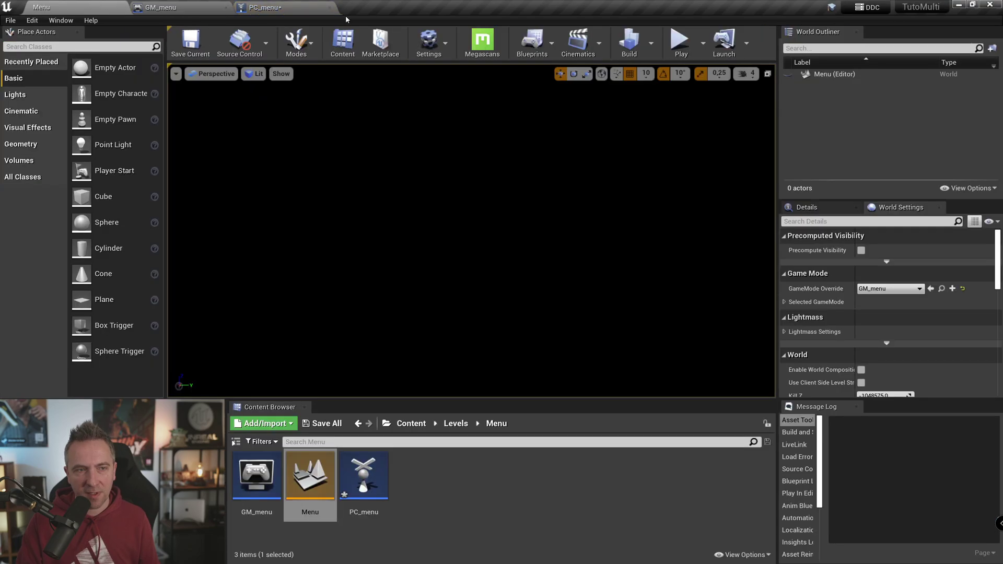
{"action": "left_click", "coordinate": [678, 39]}
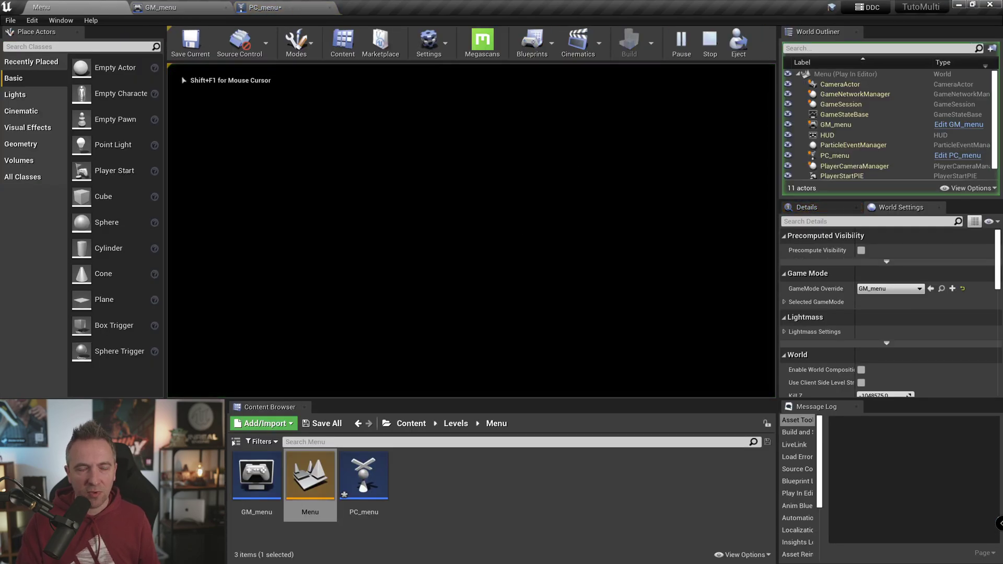
{"action": "key", "text": "Escape"}
{"action": "left_click", "coordinate": [295, 4]}
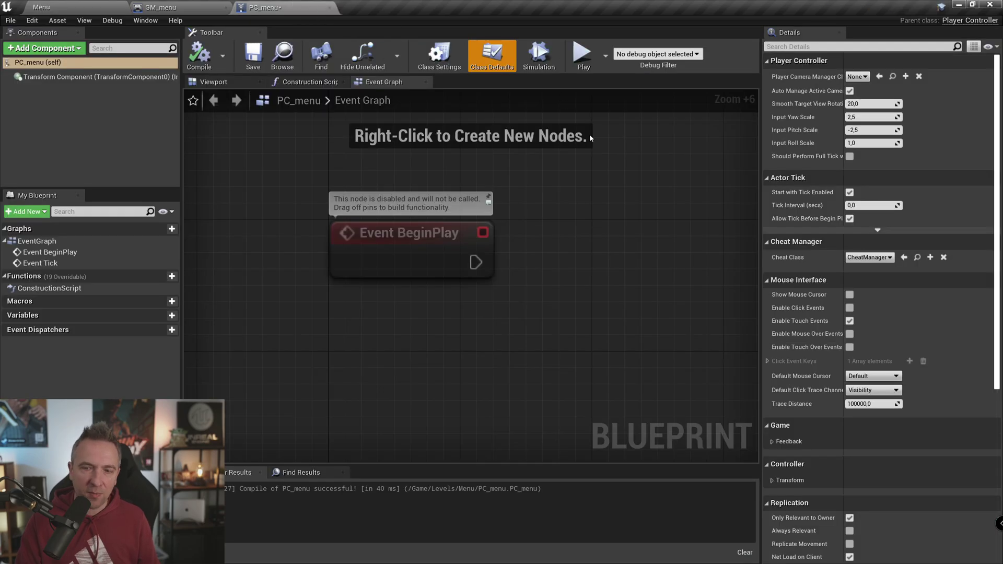
{"action": "left_click", "coordinate": [849, 295]}
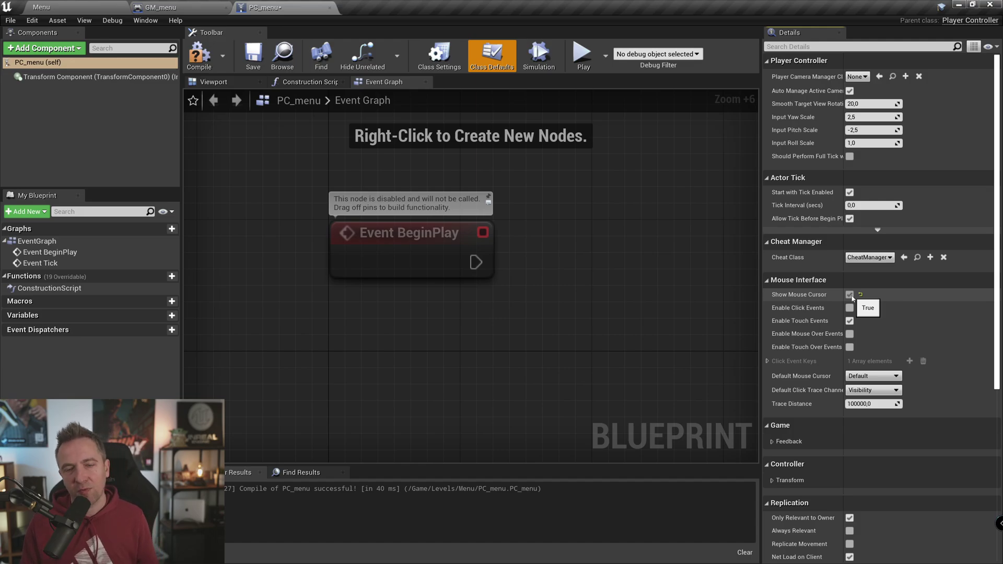
{"action": "left_click", "coordinate": [62, 7]}
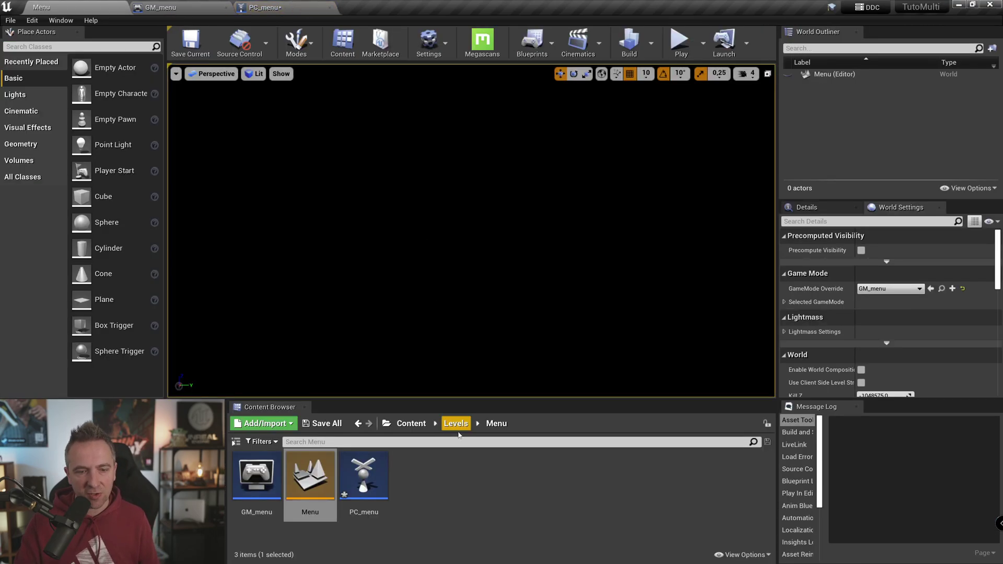
{"action": "left_click", "coordinate": [475, 494]}
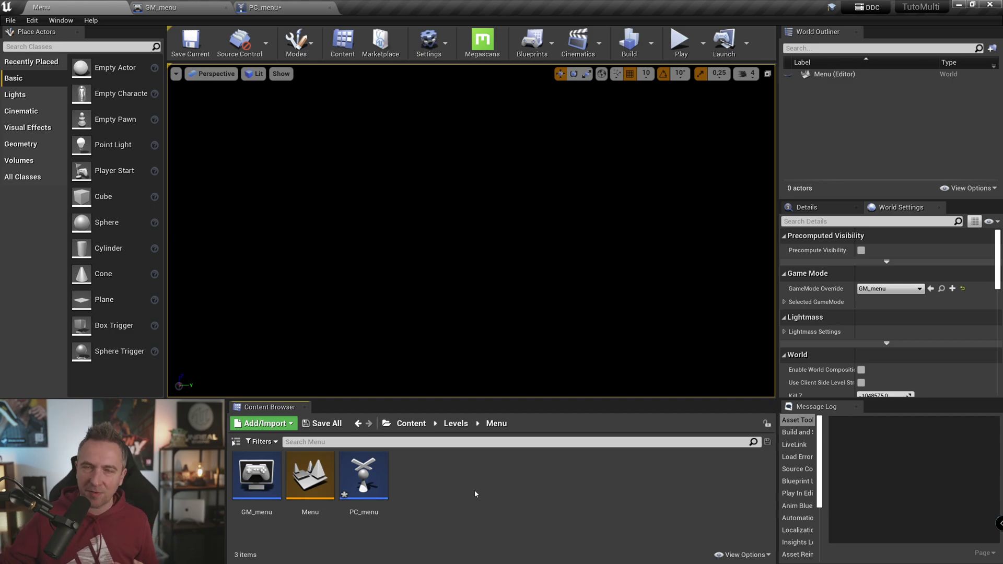
Create a Widget Blueprint named Ui_main in Levels/Menu and open it in the widget editor.
{"action": "right_click", "coordinate": [452, 508]}
{"action": "mouse_move", "coordinate": [488, 493]}
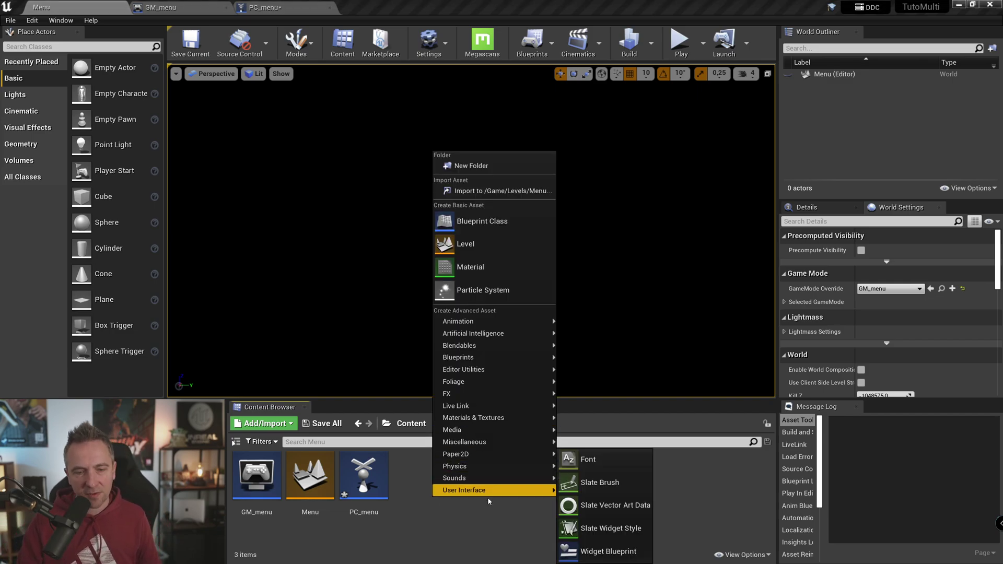
{"action": "left_click", "coordinate": [606, 551]}
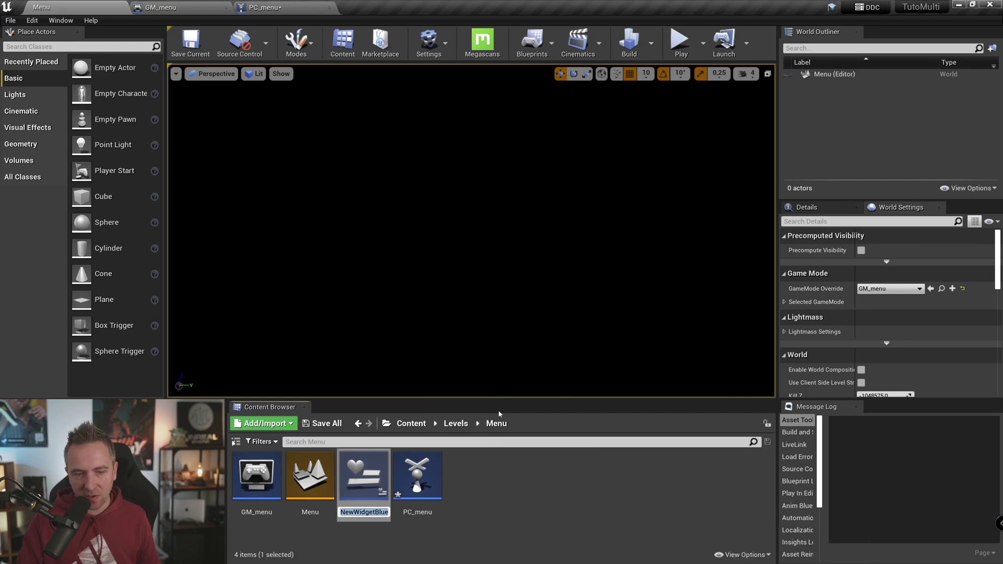
{"action": "type", "text": "Ui_mai"}
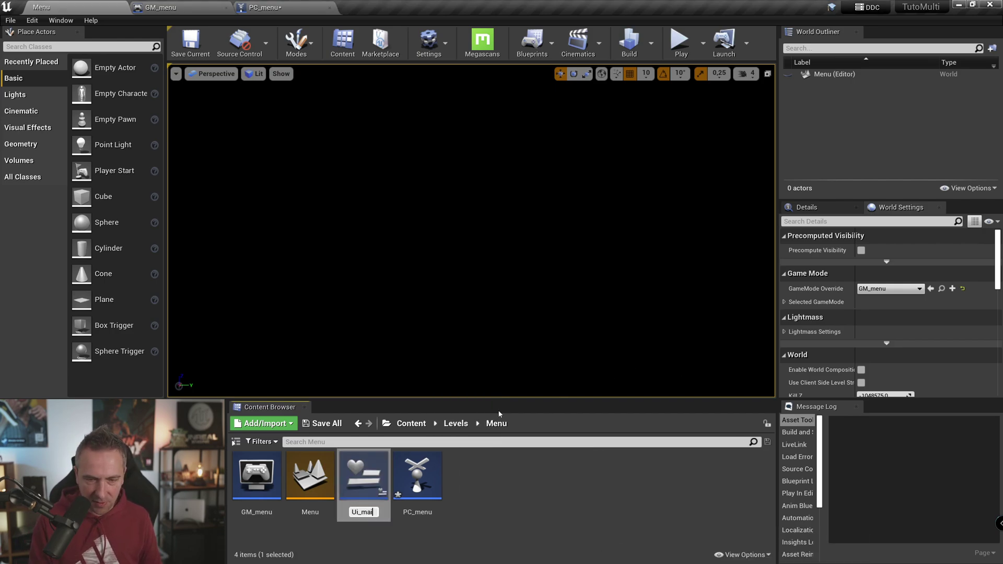
{"action": "type", "text": "n"}
{"action": "key", "text": "Return"}
{"action": "double_click", "coordinate": [421, 485]}
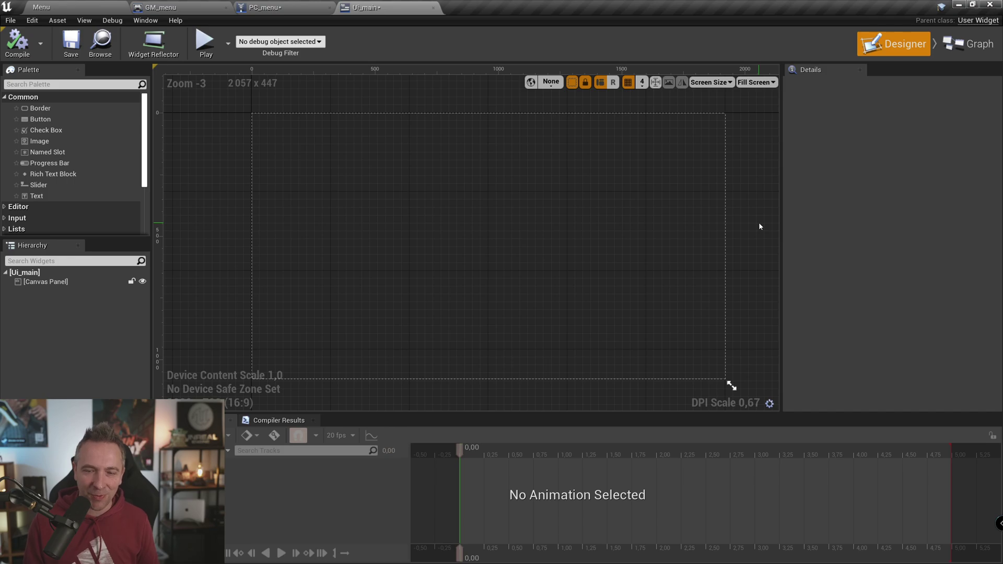
Add a Border to the Canvas Panel, anchor it full-screen stretch, and zero its right and bottom offsets.
{"action": "left_click", "coordinate": [694, 221]}
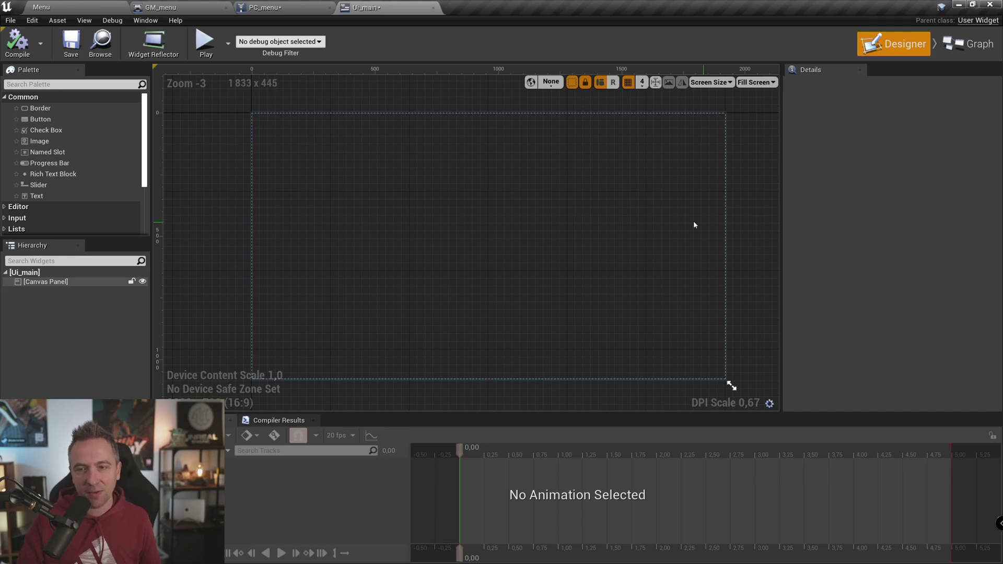
{"action": "right_click_drag", "start_coordinate": [693, 221], "coordinate": [688, 220]}
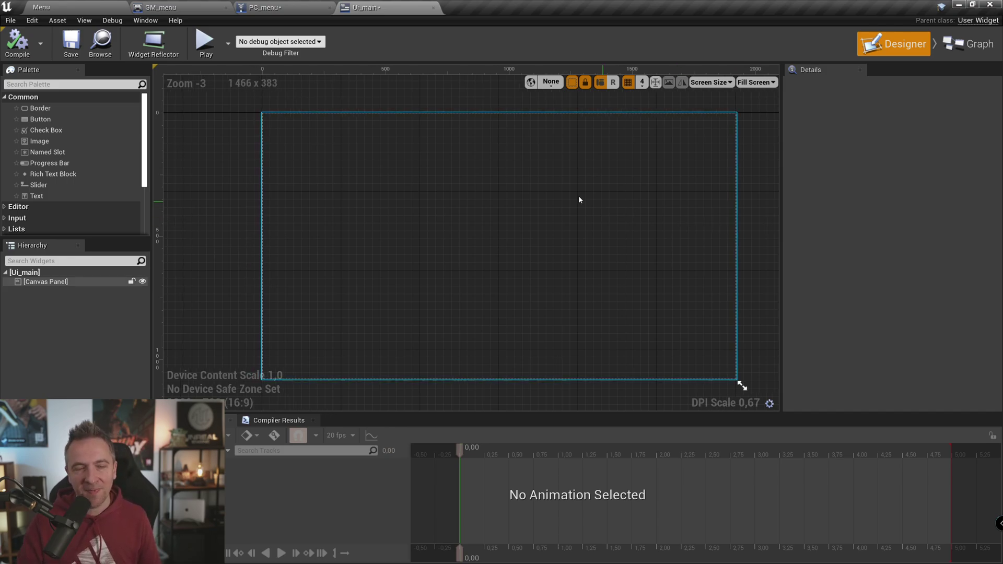
{"action": "left_click_drag", "start_coordinate": [40, 108], "coordinate": [56, 283]}
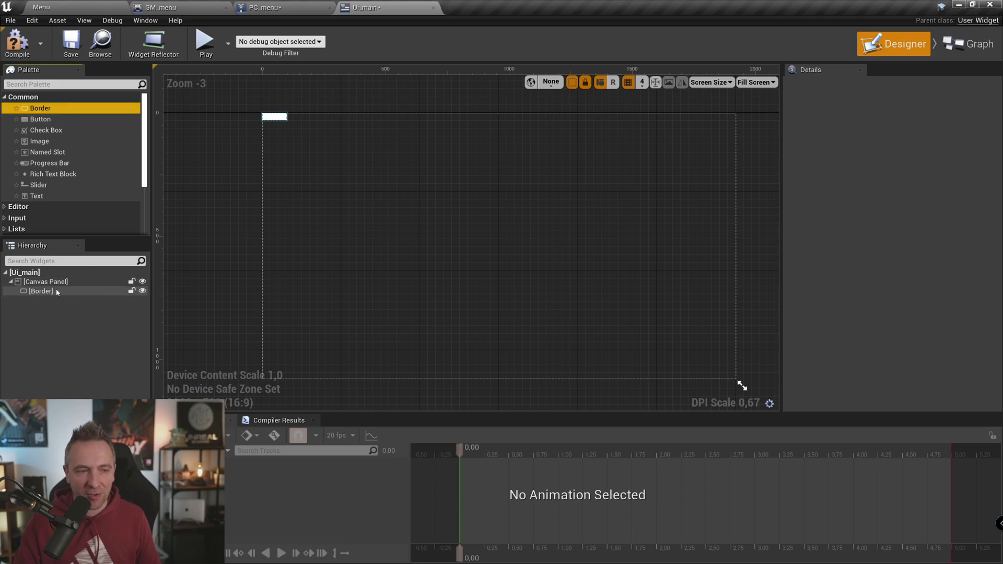
{"action": "left_click", "coordinate": [888, 134]}
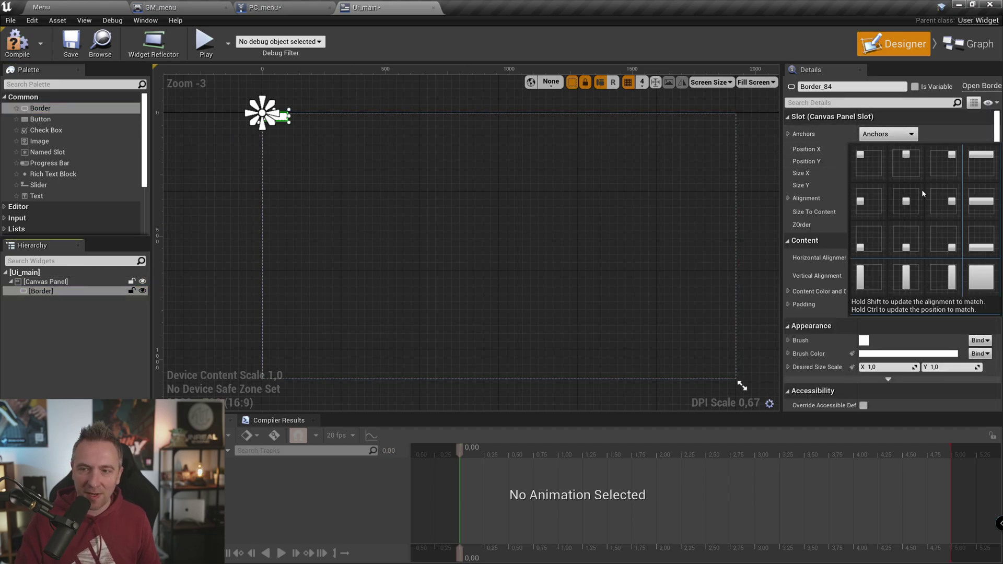
{"action": "left_click", "coordinate": [981, 278]}
{"action": "left_click", "coordinate": [880, 173]}
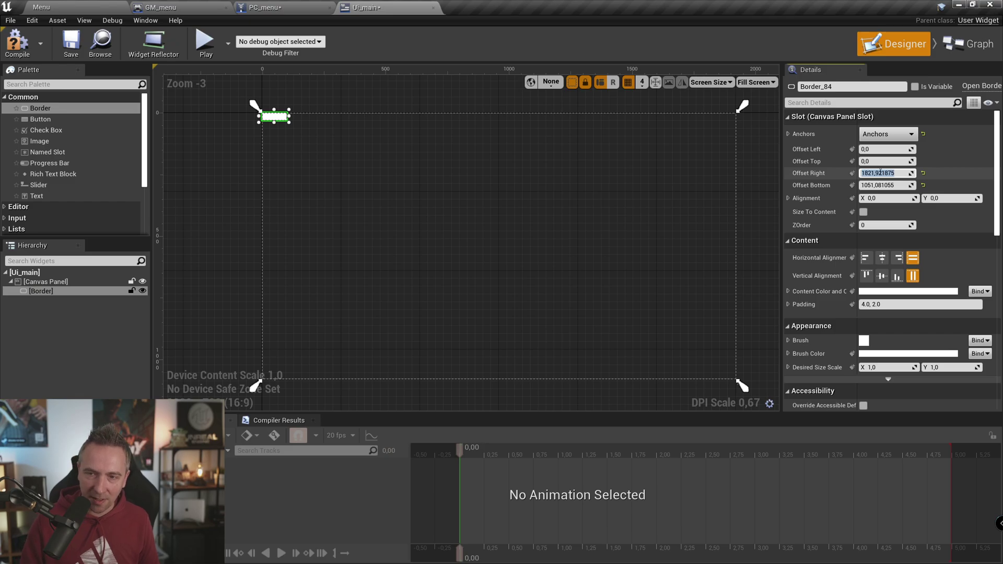
{"action": "type", "text": "0"}
{"action": "key", "text": "Tab"}
{"action": "type", "text": "0"}
{"action": "key", "text": "Return"}
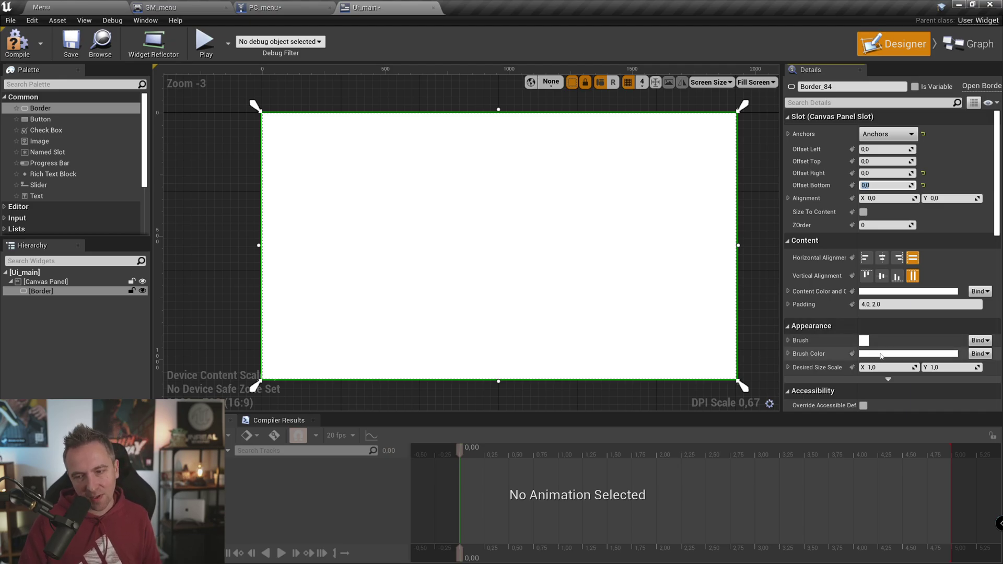
Tint the Border's Brush Color light blue.
{"action": "left_click", "coordinate": [880, 353]}
{"action": "mouse_move", "coordinate": [756, 445]}
{"action": "left_mouse_down"}
{"action": "mouse_move", "coordinate": [740, 440]}
{"action": "mouse_move", "coordinate": [751, 432]}
{"action": "left_mouse_up"}
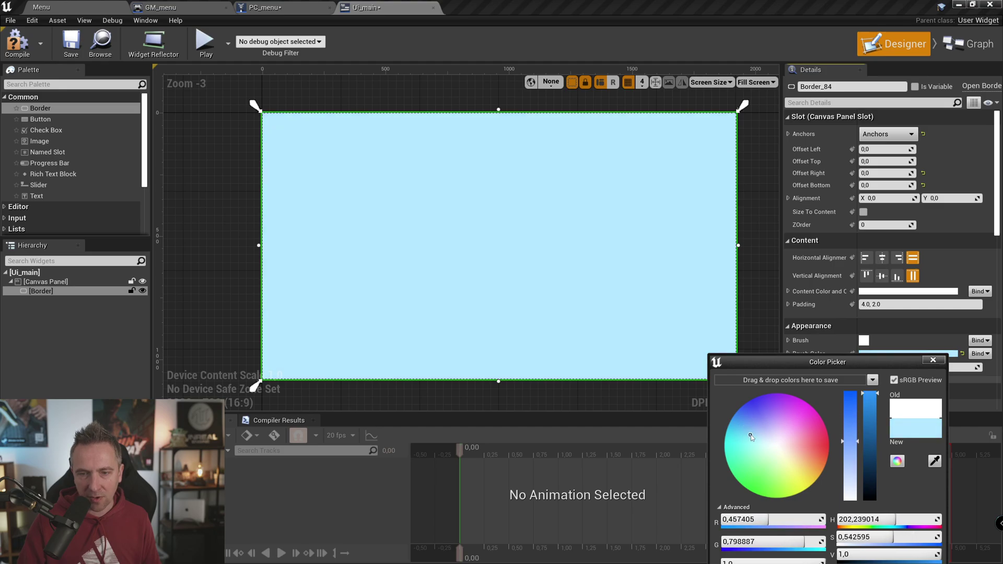
{"action": "left_click_drag", "start_coordinate": [858, 361], "coordinate": [857, 236]}
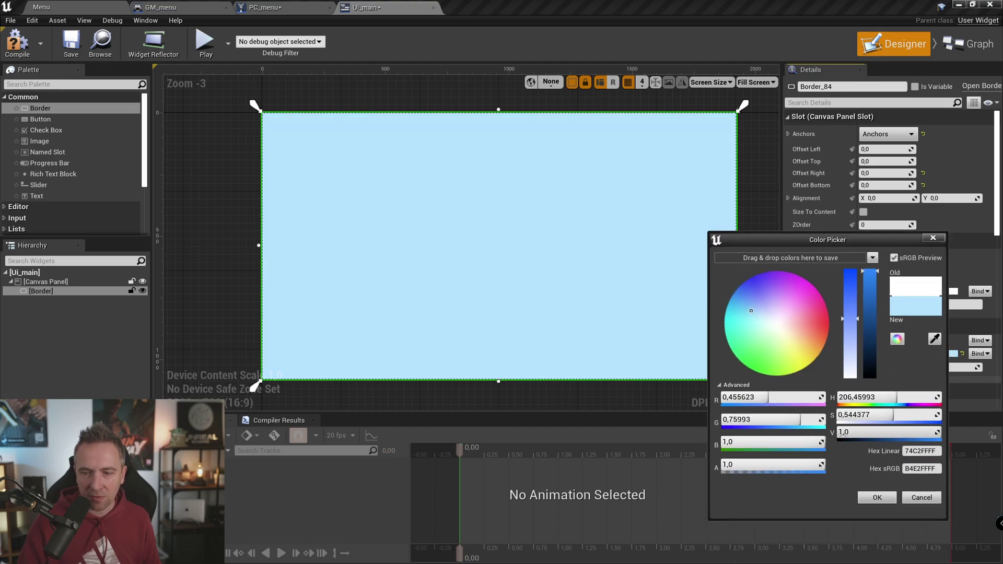
{"action": "left_click", "coordinate": [876, 499]}
{"action": "left_click", "coordinate": [746, 156]}
{"action": "left_click", "coordinate": [747, 161]}
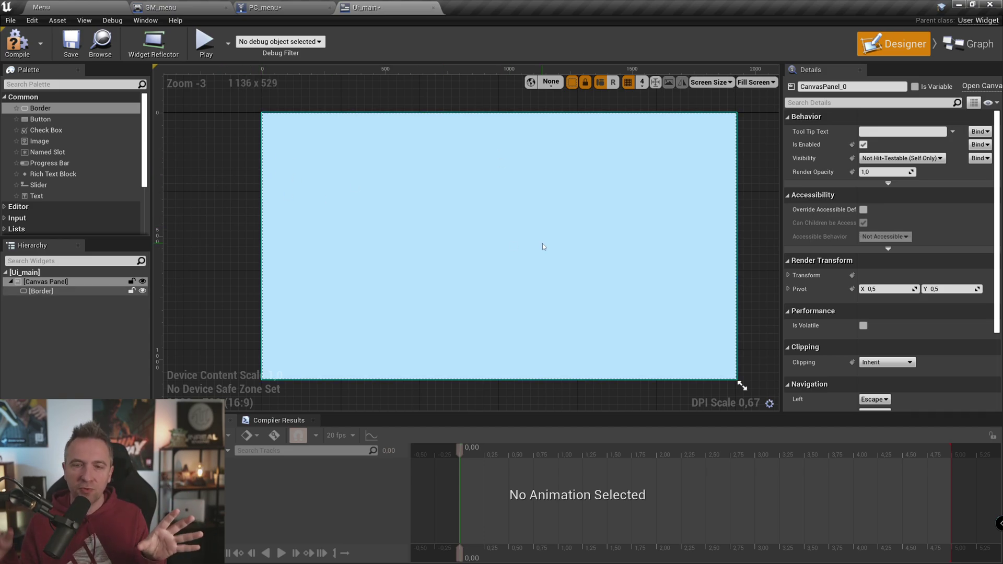
Add a Horizontal Box inside the Border with horizontal and vertical alignment set to Fill.
{"action": "left_click", "coordinate": [67, 84]}
{"action": "type", "text": "hor"}
{"action": "left_click_drag", "start_coordinate": [53, 108], "coordinate": [51, 295]}
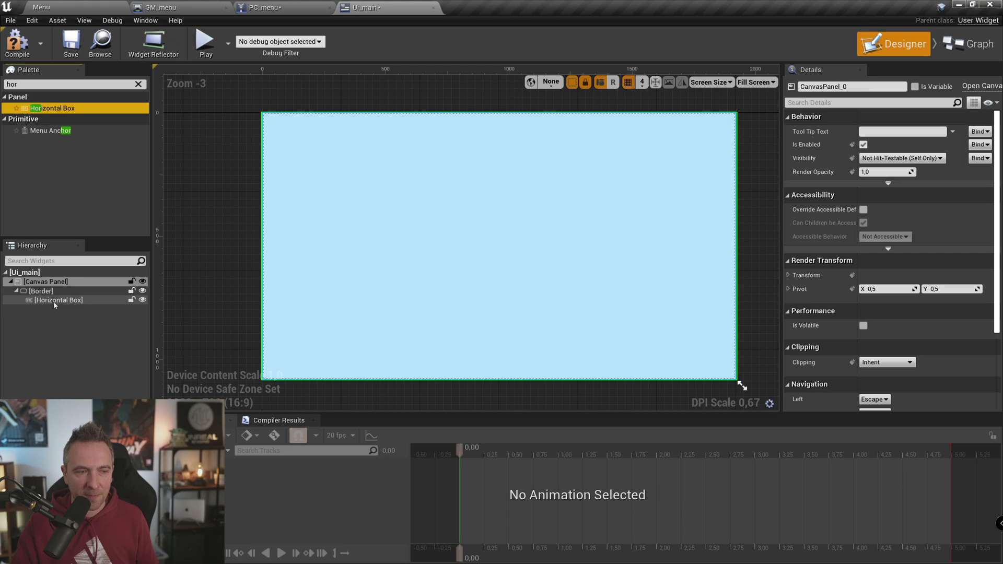
{"action": "left_click", "coordinate": [54, 302]}
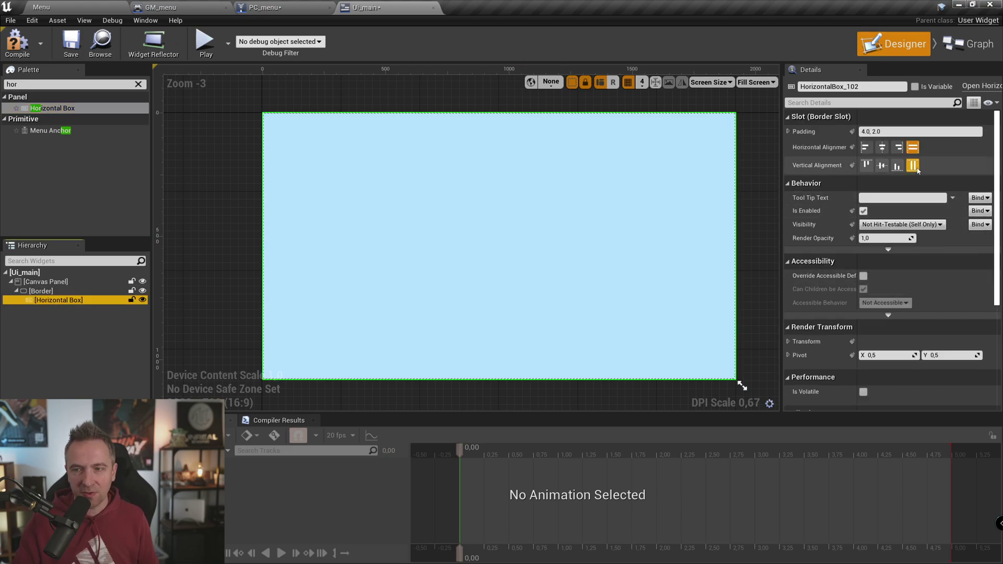
{"action": "left_click", "coordinate": [912, 147]}
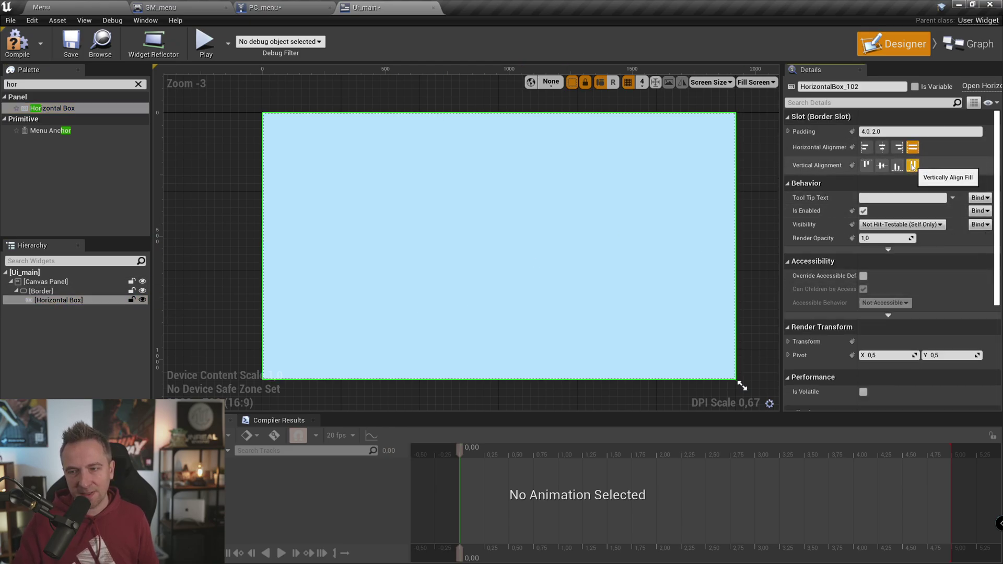
{"action": "left_click", "coordinate": [866, 147]}
{"action": "left_click", "coordinate": [867, 166]}
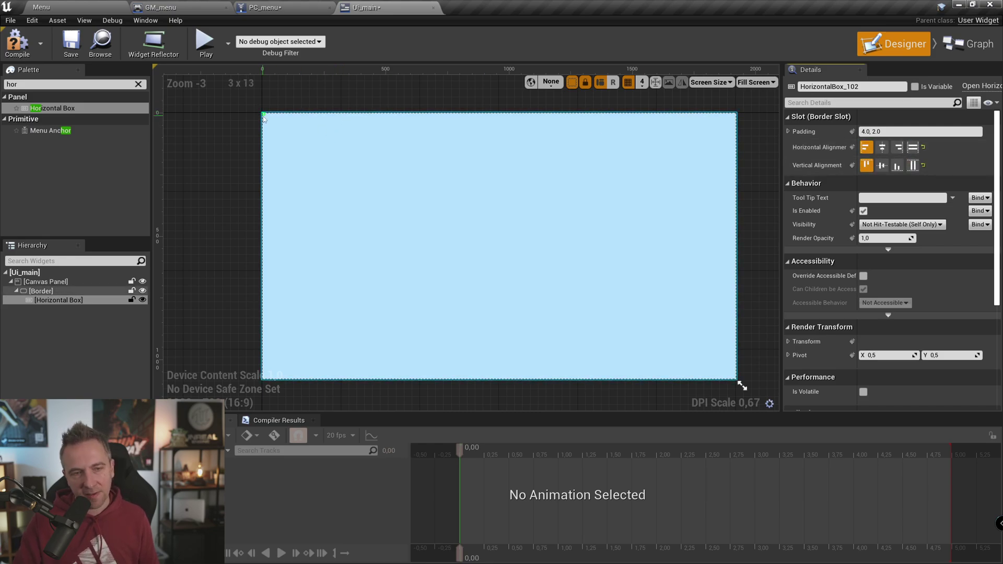
{"action": "left_click", "coordinate": [912, 165]}
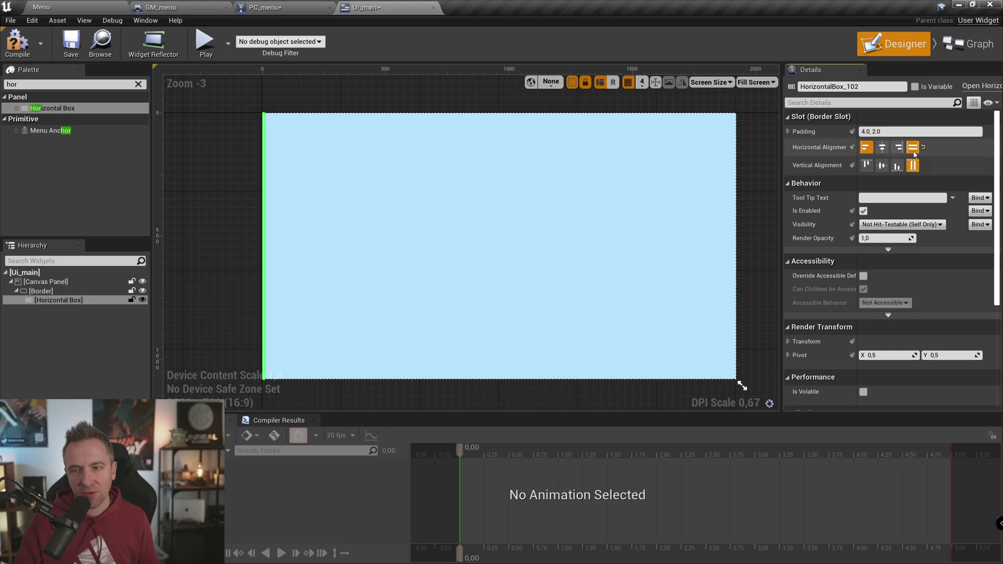
{"action": "left_click", "coordinate": [913, 149]}
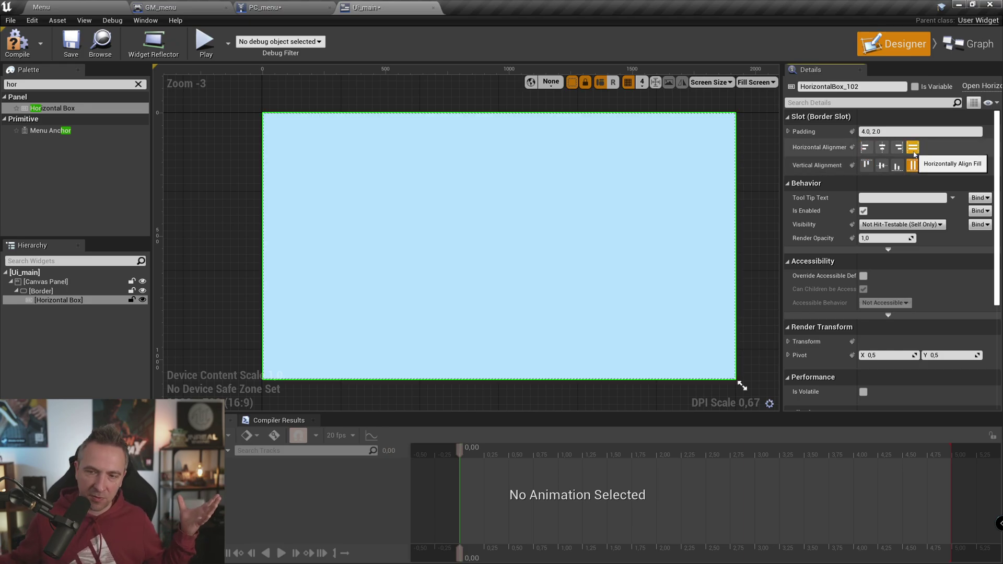
Set the Border's padding to 0.
{"action": "left_click", "coordinate": [49, 292]}
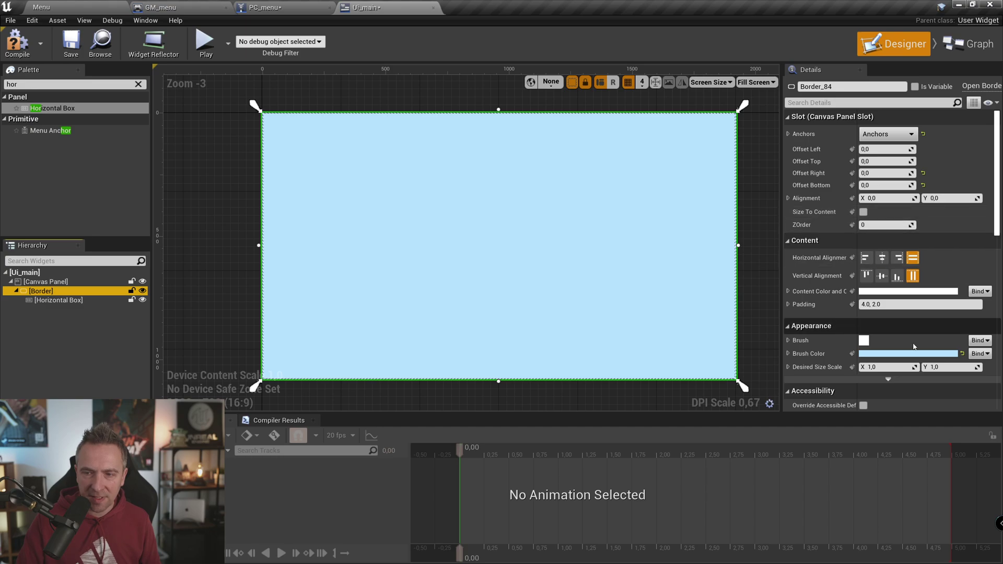
{"action": "left_click", "coordinate": [904, 304]}
{"action": "type", "text": "0"}
{"action": "key", "text": "Return"}
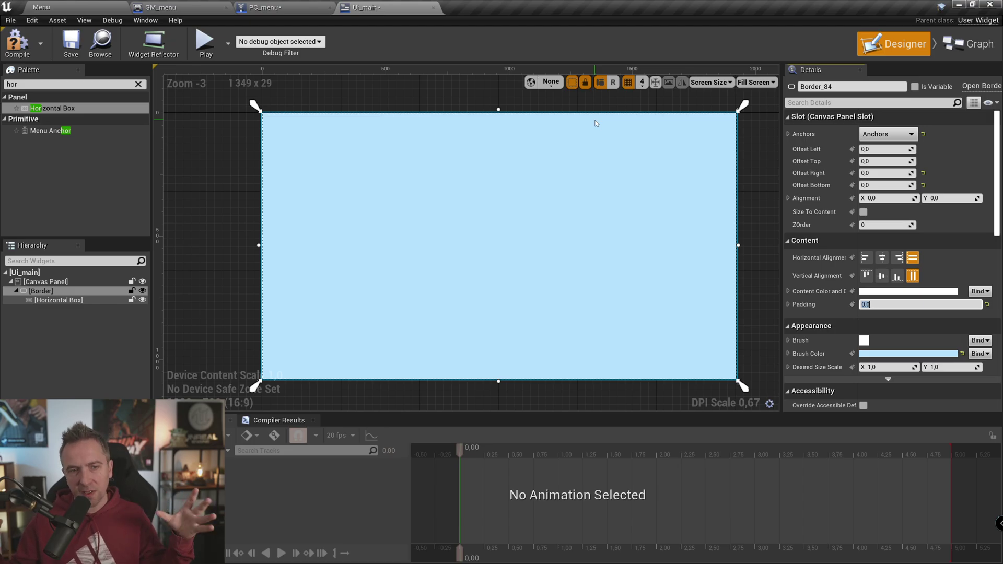
{"action": "left_click", "coordinate": [57, 300]}
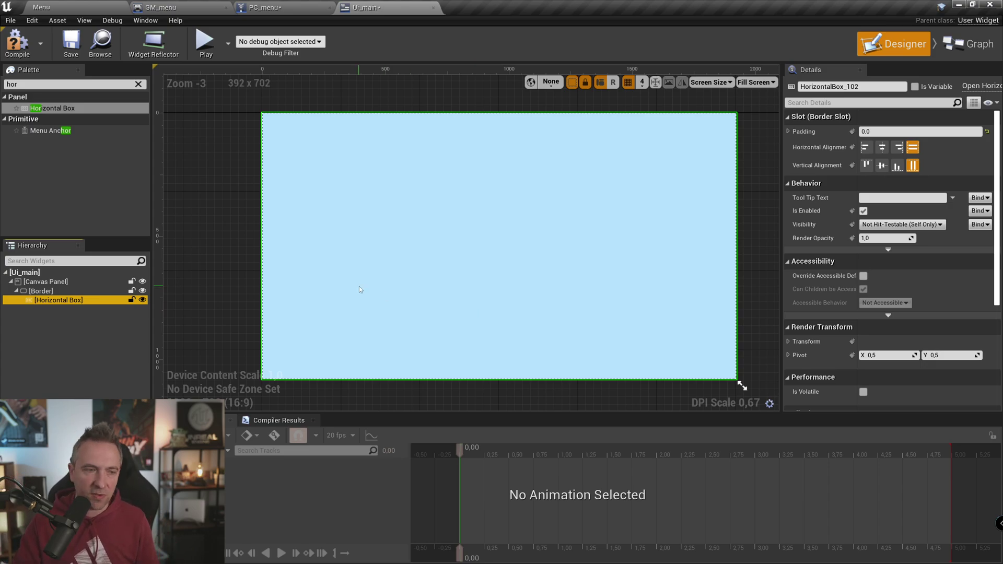
Add a Vertical Box inside the Horizontal Box and duplicate it.
{"action": "left_click", "coordinate": [27, 85]}
{"action": "type", "text": "ve"}
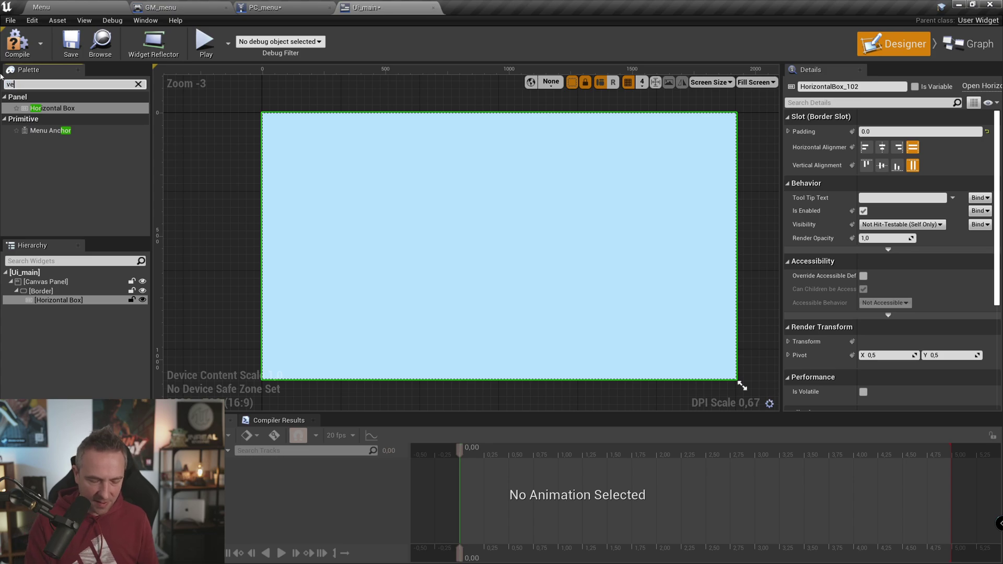
{"action": "type", "text": "r"}
{"action": "mouse_move", "coordinate": [48, 119]}
{"action": "left_mouse_down"}
{"action": "mouse_move", "coordinate": [81, 213]}
{"action": "mouse_move", "coordinate": [71, 302]}
{"action": "left_mouse_up"}
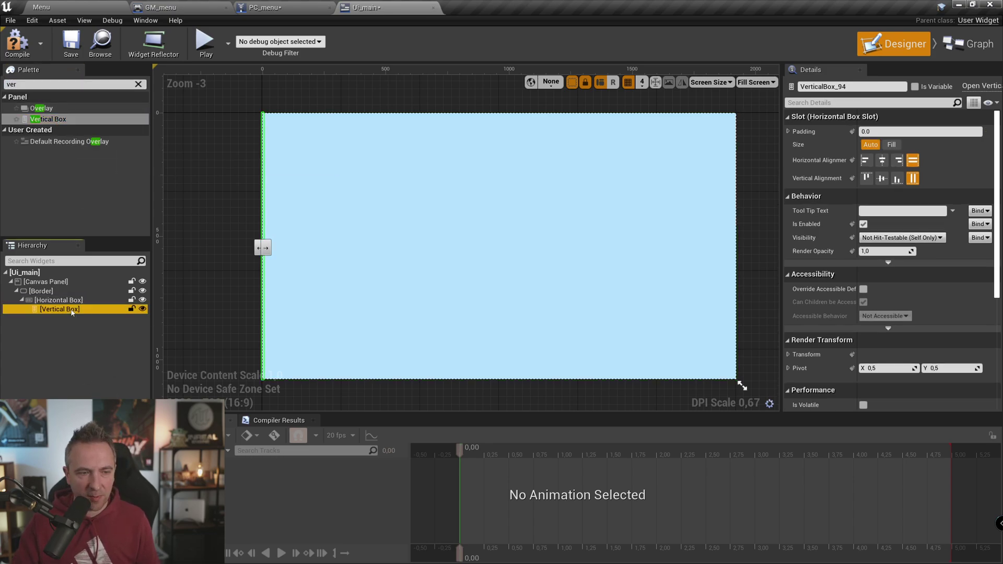
{"action": "key", "text": "ctrl+d"}
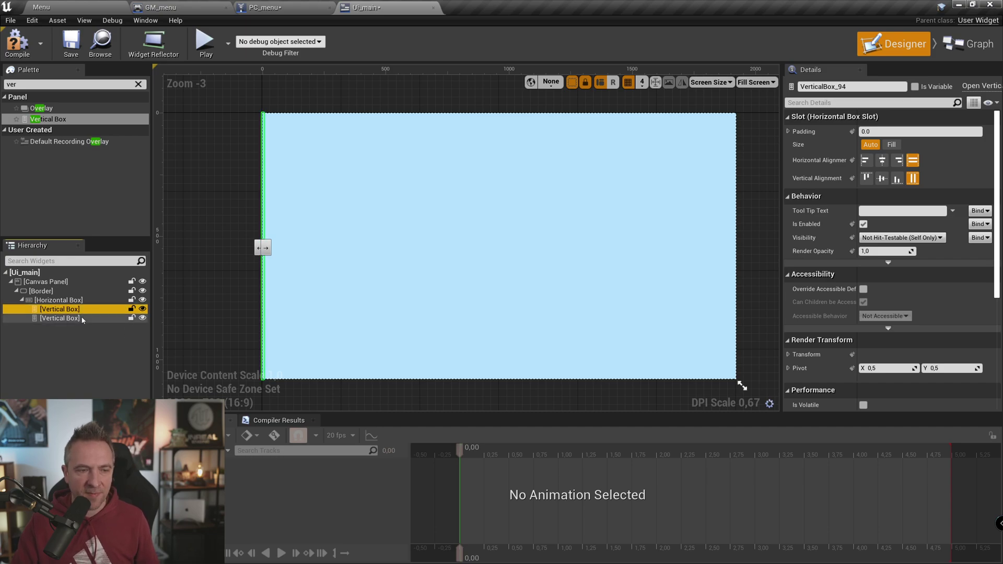
Give both Vertical Boxes Fill size and padding of 40.
{"action": "left_click", "coordinate": [82, 318], "text": "ctrl"}
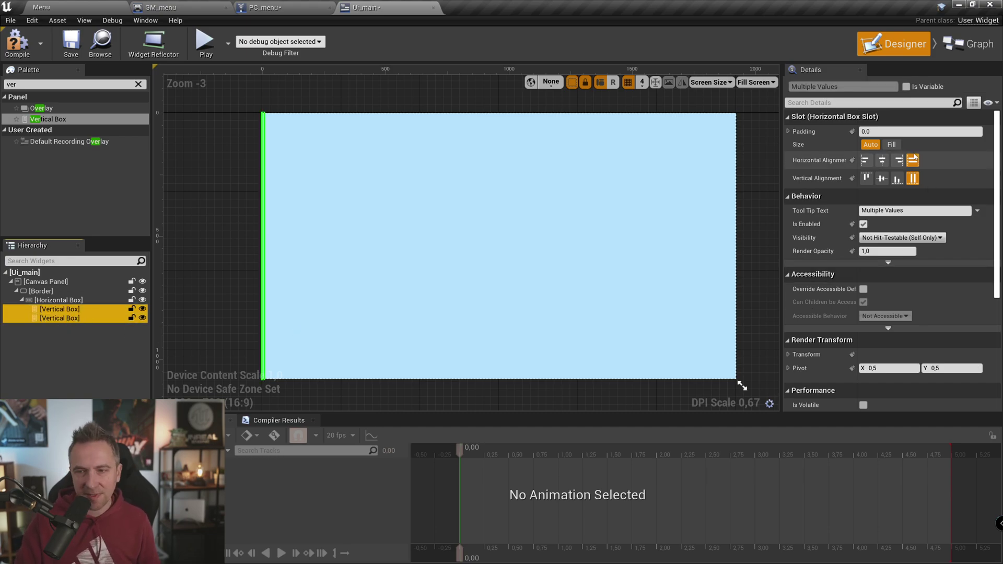
{"action": "left_click", "coordinate": [894, 145]}
{"action": "left_click", "coordinate": [894, 146]}
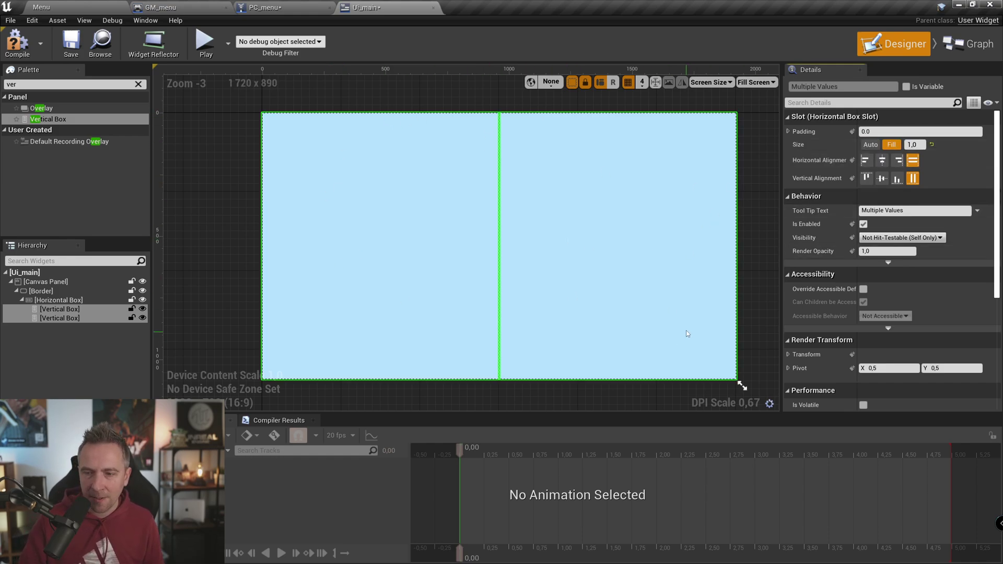
{"action": "left_click", "coordinate": [888, 132]}
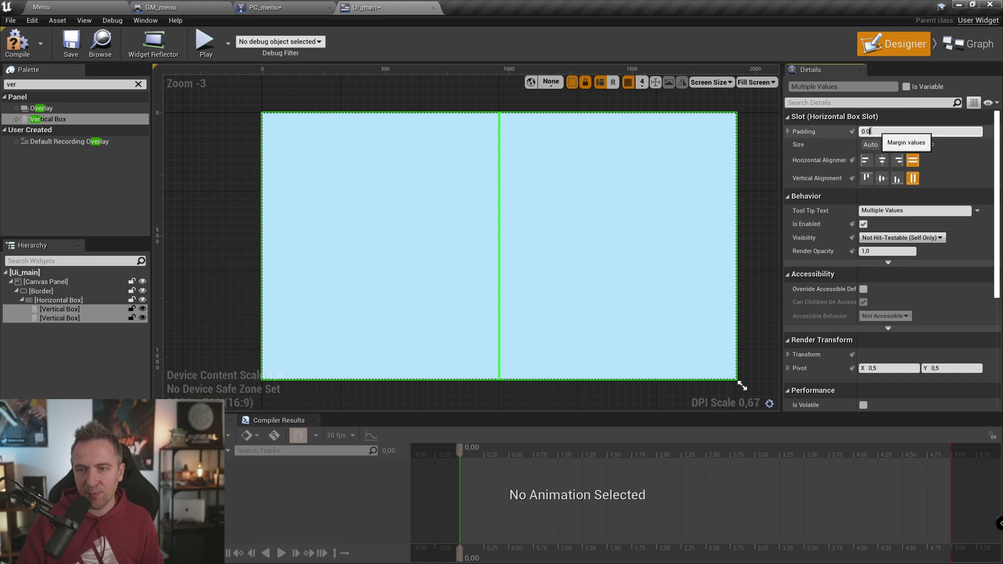
{"action": "type", "text": "40"}
{"action": "key", "text": "Return"}
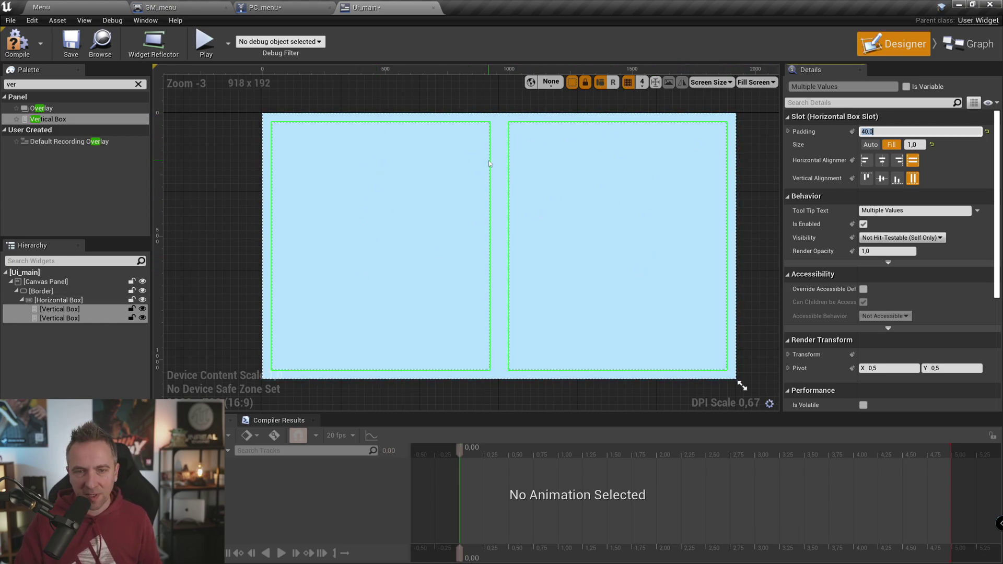
Add a Button to the left Vertical Box.
{"action": "left_click", "coordinate": [284, 158]}
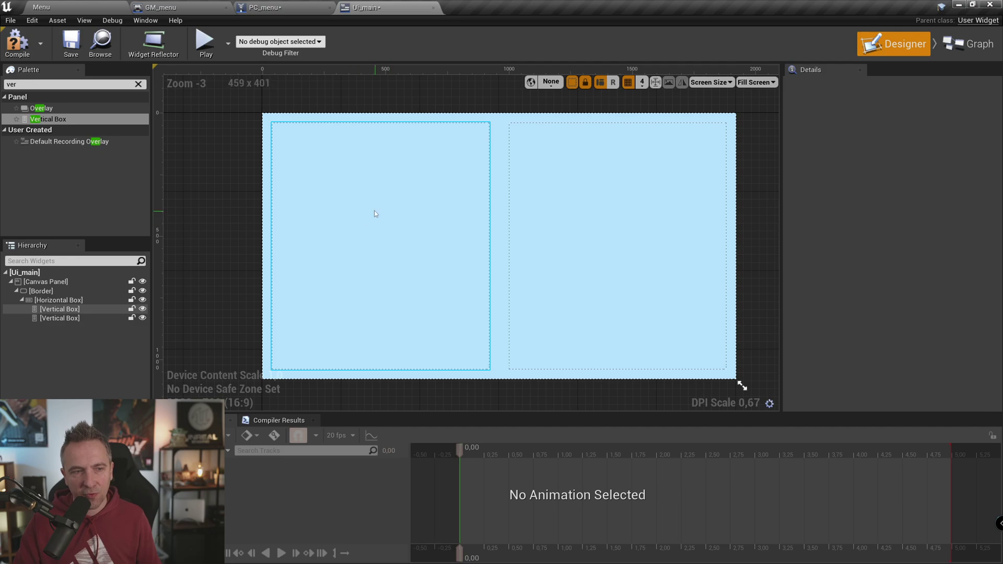
{"action": "left_click", "coordinate": [137, 86]}
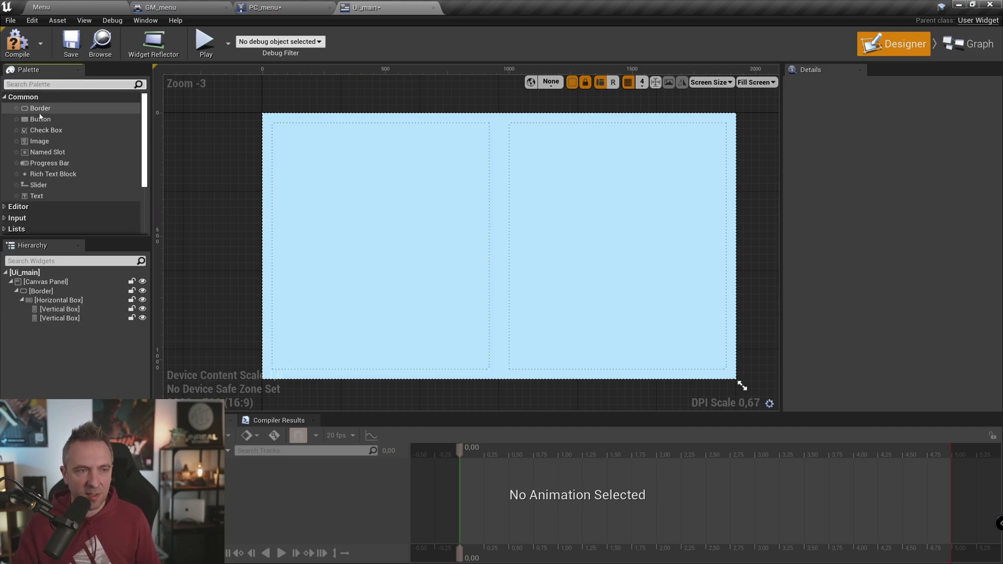
{"action": "left_click_drag", "start_coordinate": [40, 119], "coordinate": [62, 310]}
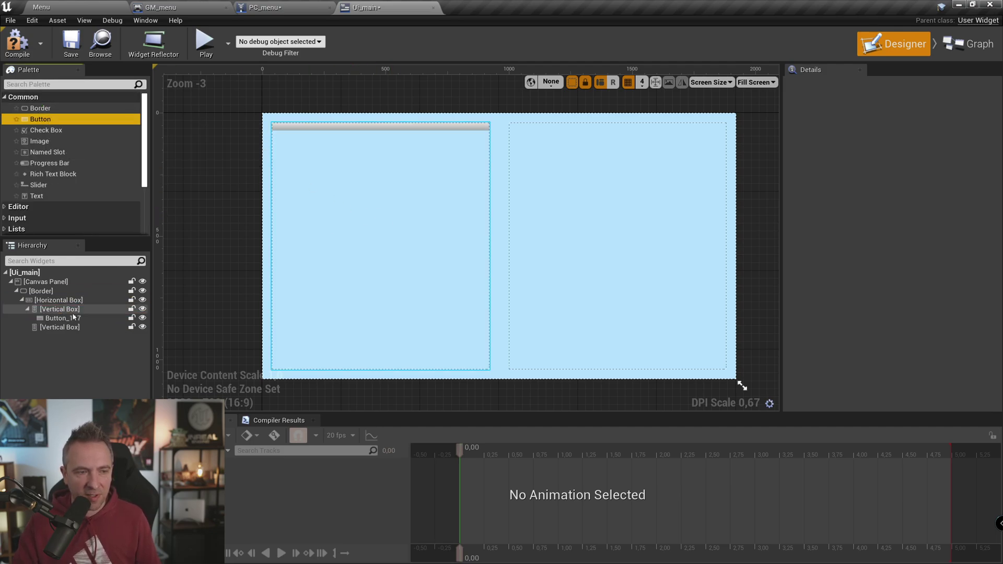
Rename the button btnCreateSession and add a Text child reading 'Create Session'.
{"action": "double_click", "coordinate": [63, 318]}
{"action": "type", "text": "btnCreateSession"}
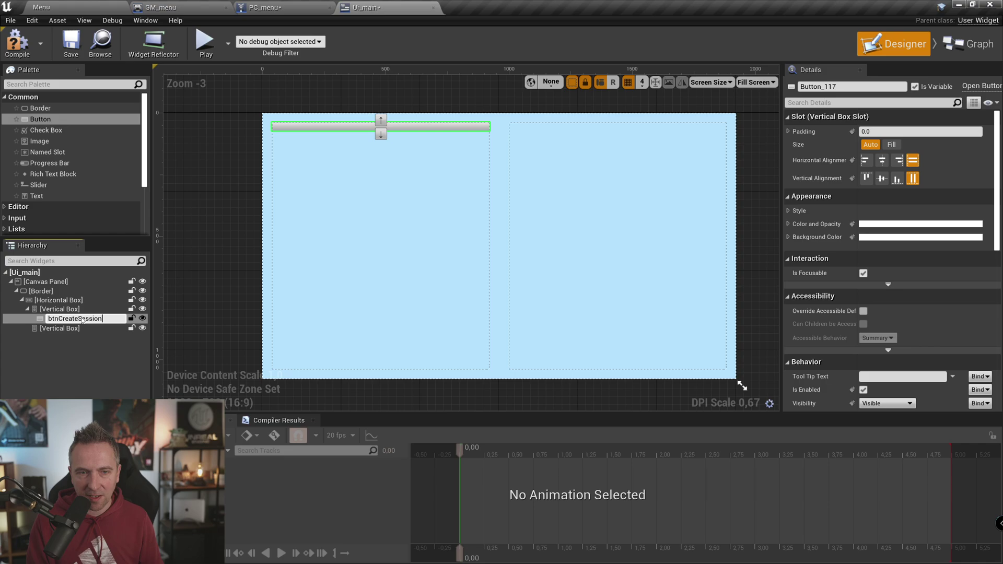
{"action": "key", "text": "Return"}
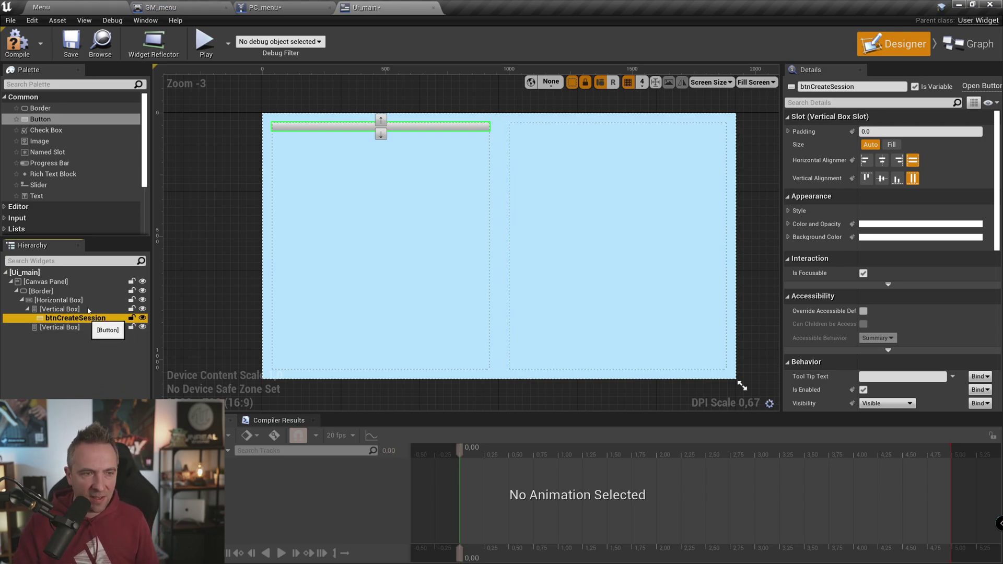
{"action": "left_click_drag", "start_coordinate": [37, 195], "coordinate": [89, 264]}
{"action": "left_click_drag", "start_coordinate": [79, 323], "coordinate": [78, 319]}
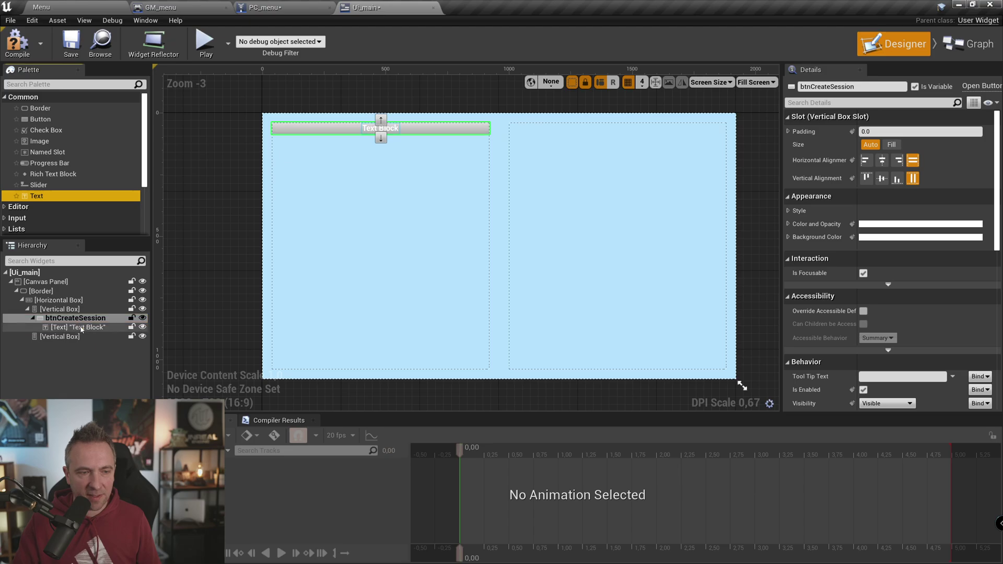
{"action": "type", "text": "Create Session"}
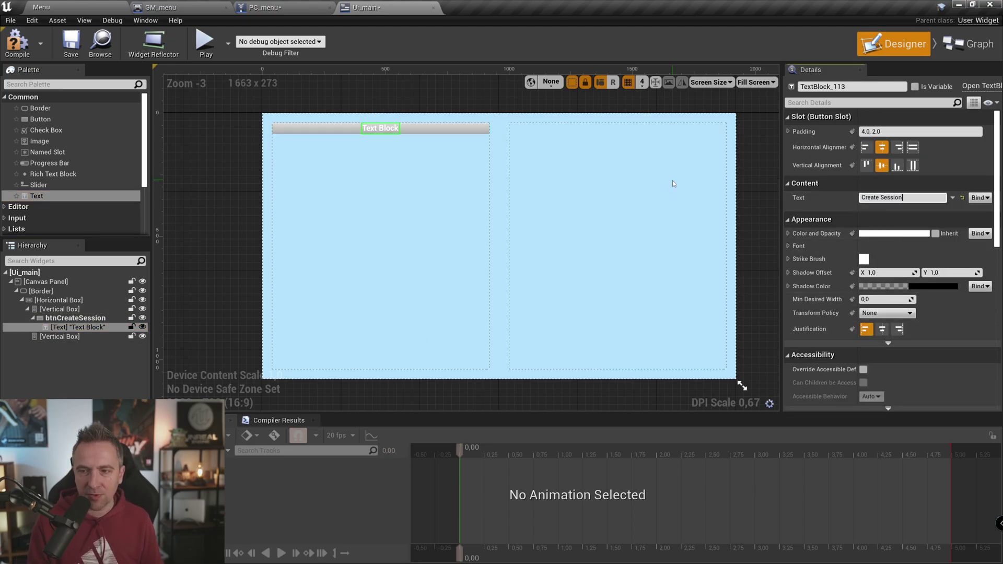
{"action": "key", "text": "Return"}
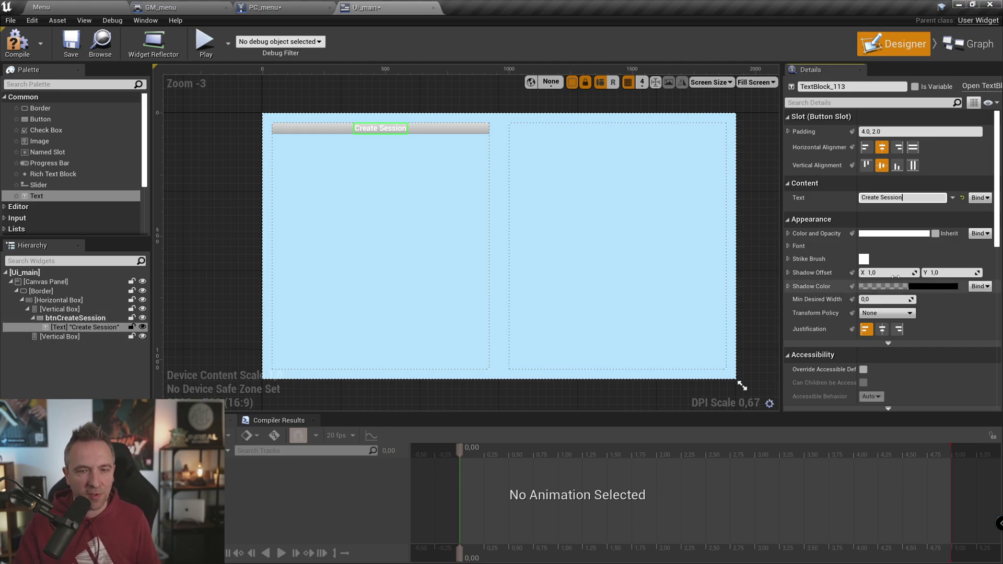
Change the Create Session label's Color and Opacity to dark grey 292929FF.
{"action": "left_click", "coordinate": [884, 236]}
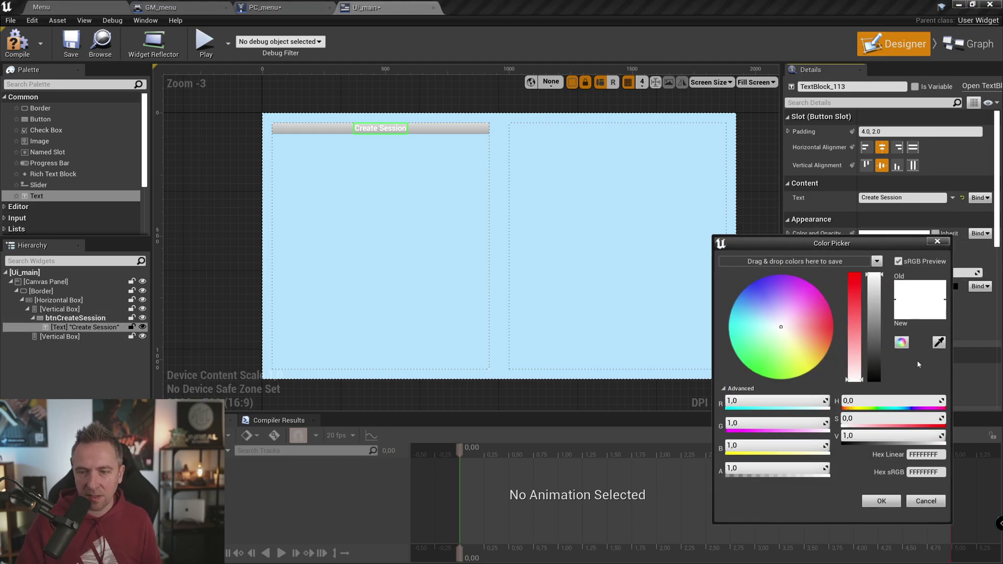
{"action": "left_click_drag", "start_coordinate": [875, 368], "coordinate": [884, 398]}
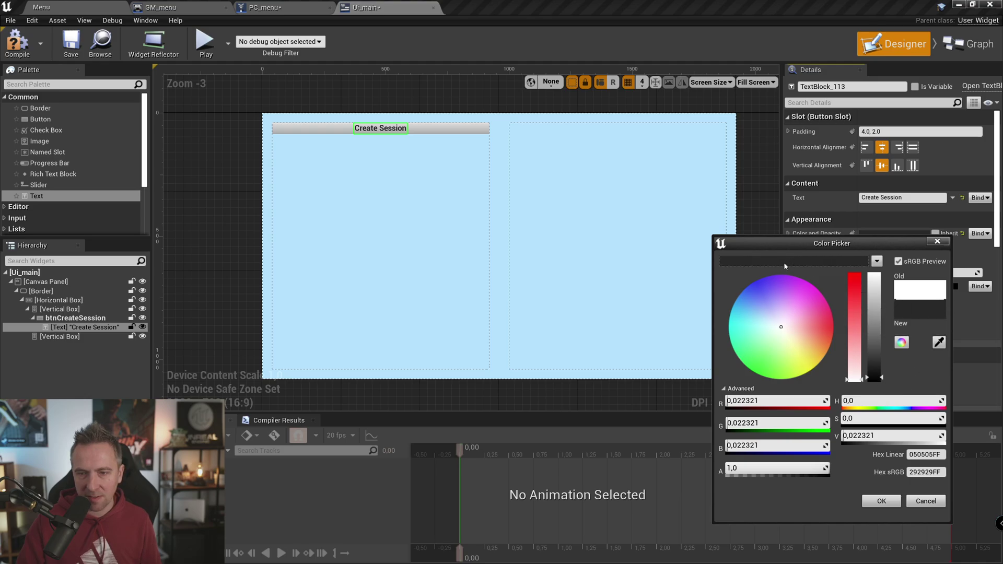
{"action": "left_click", "coordinate": [881, 501]}
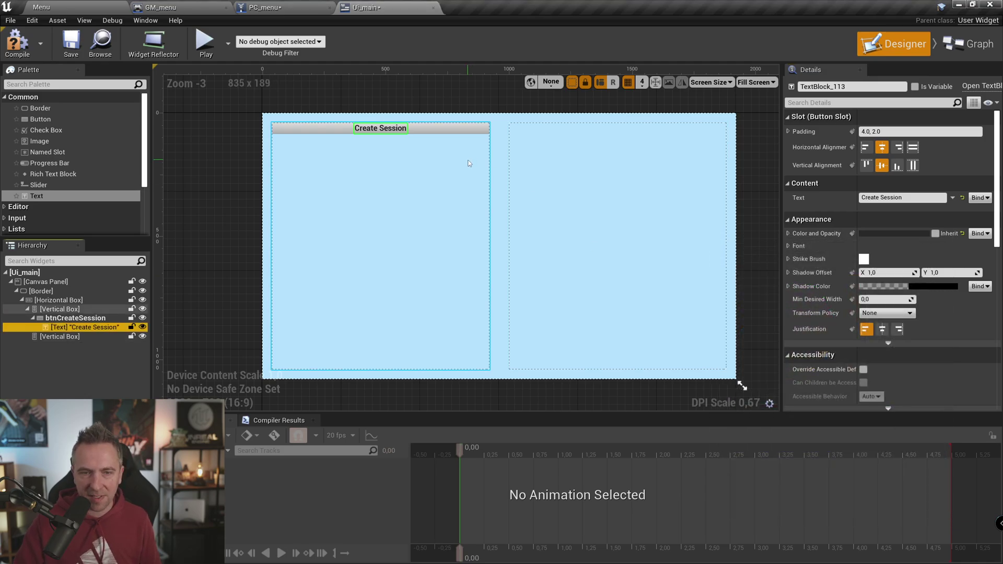
Centre btnCreateSession horizontally and give it 20 bottom padding.
{"action": "left_click", "coordinate": [76, 318]}
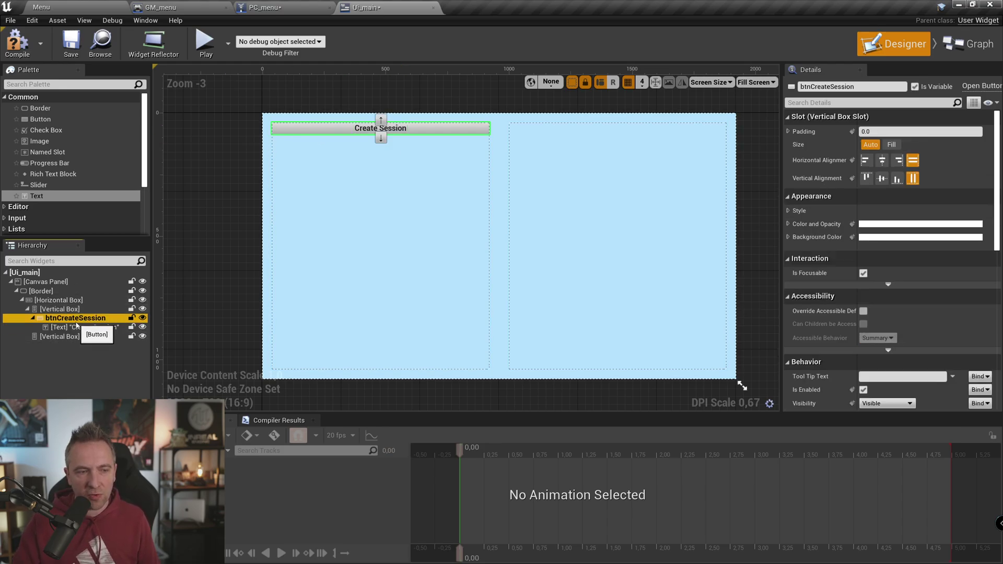
{"action": "left_click", "coordinate": [881, 162]}
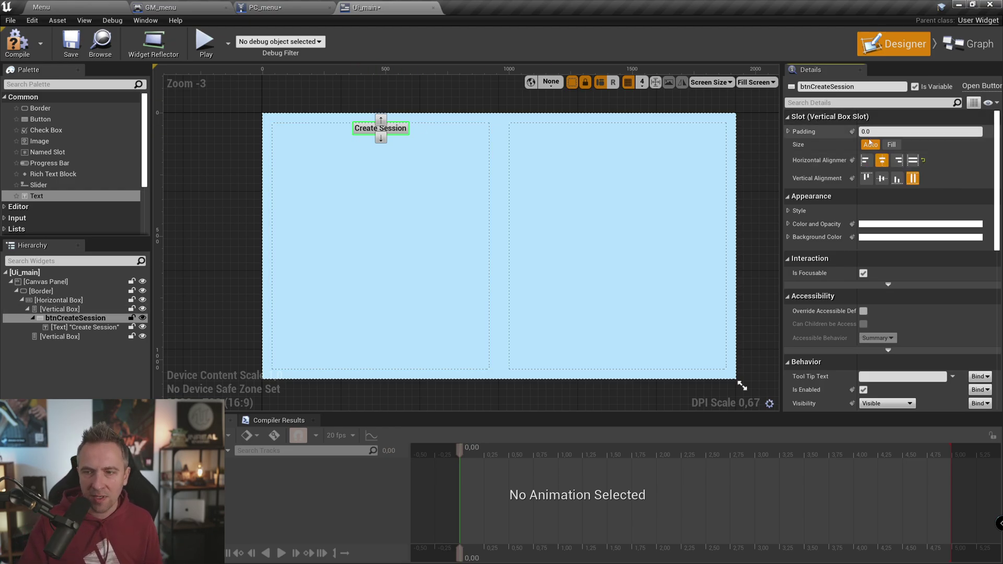
{"action": "left_click", "coordinate": [788, 131]}
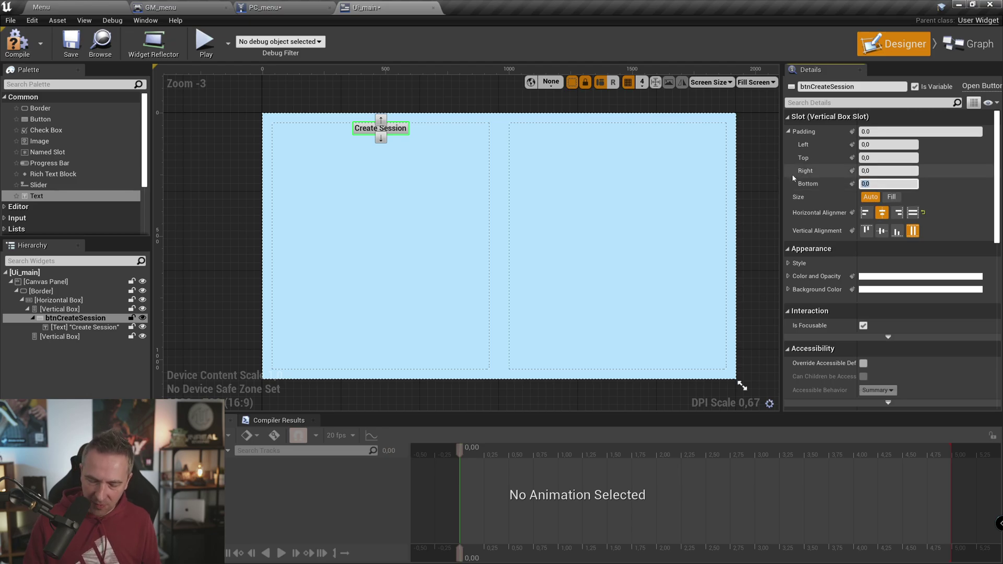
{"action": "type", "text": "20"}
{"action": "key", "text": "Return"}
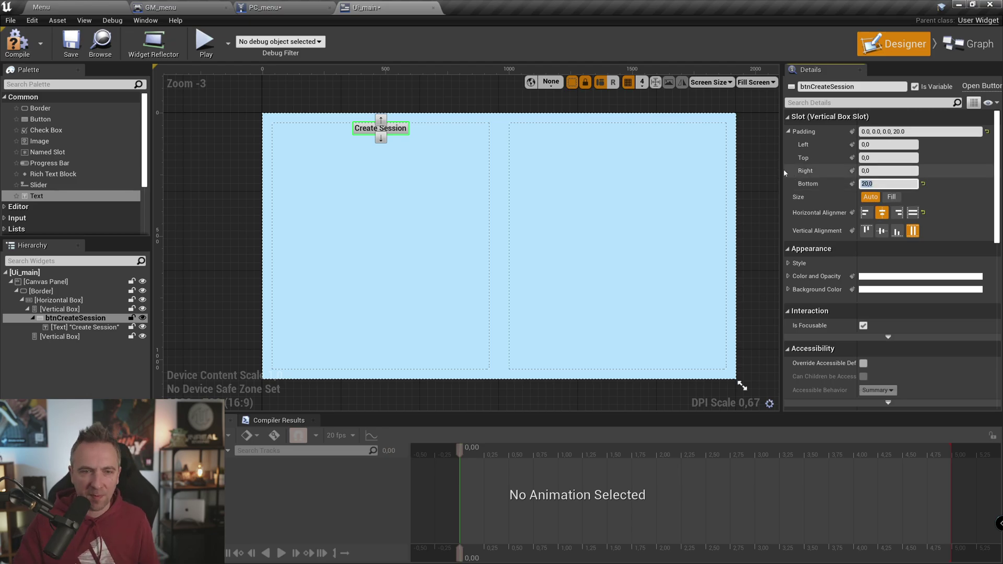
Centre the left Vertical Box's contents vertically.
{"action": "left_click", "coordinate": [58, 310]}
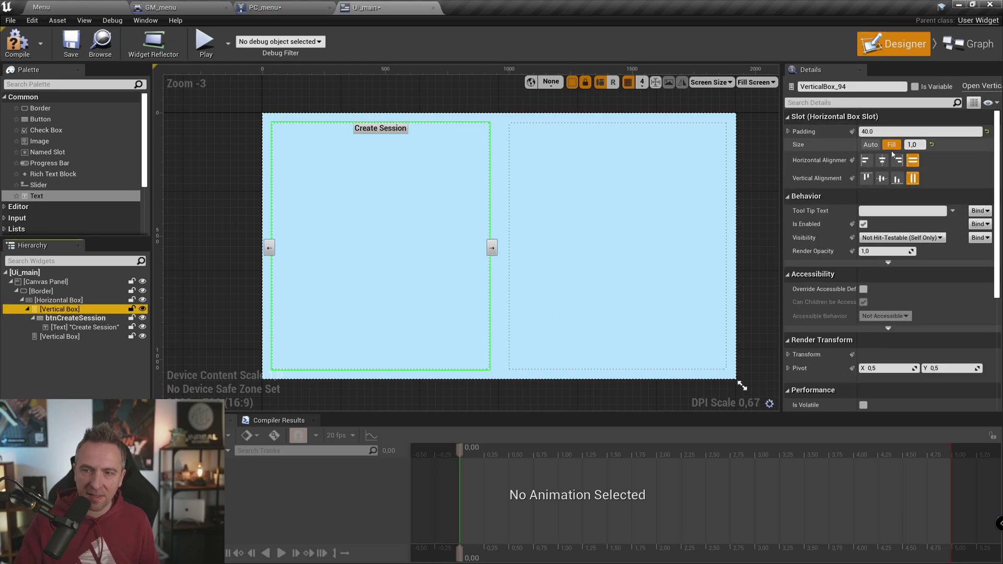
{"action": "left_click", "coordinate": [881, 178]}
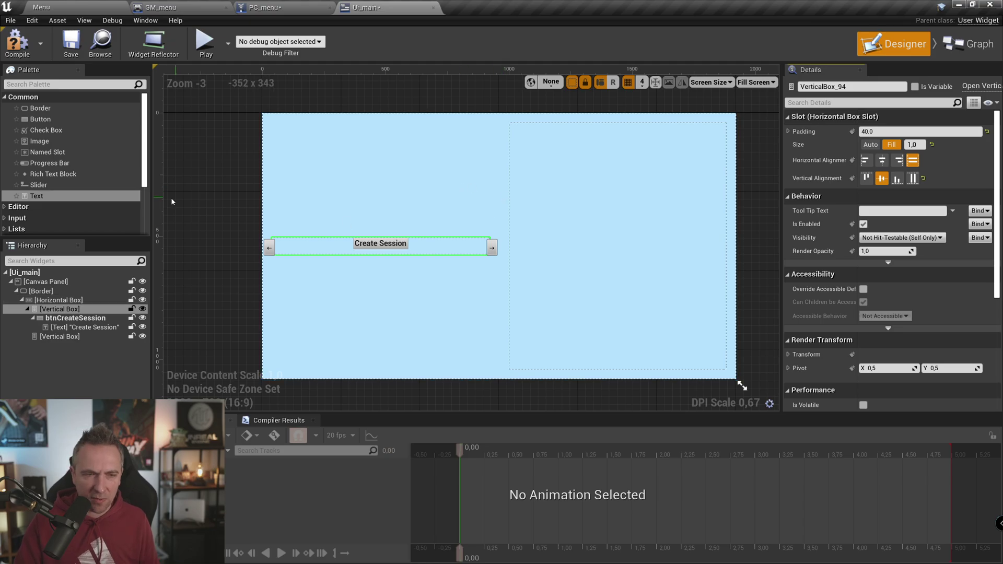
{"action": "left_click", "coordinate": [204, 198]}
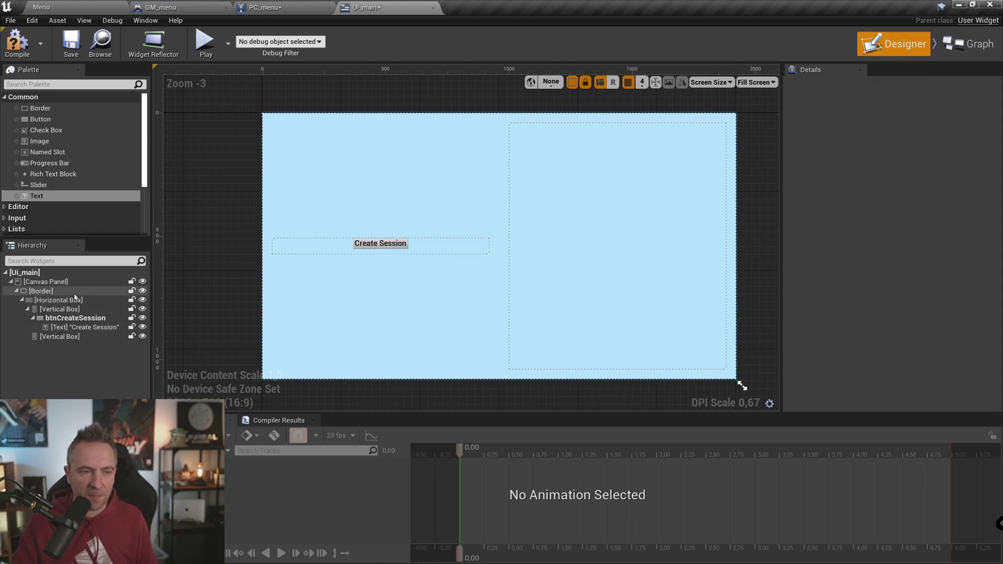
{"action": "left_click", "coordinate": [67, 319]}
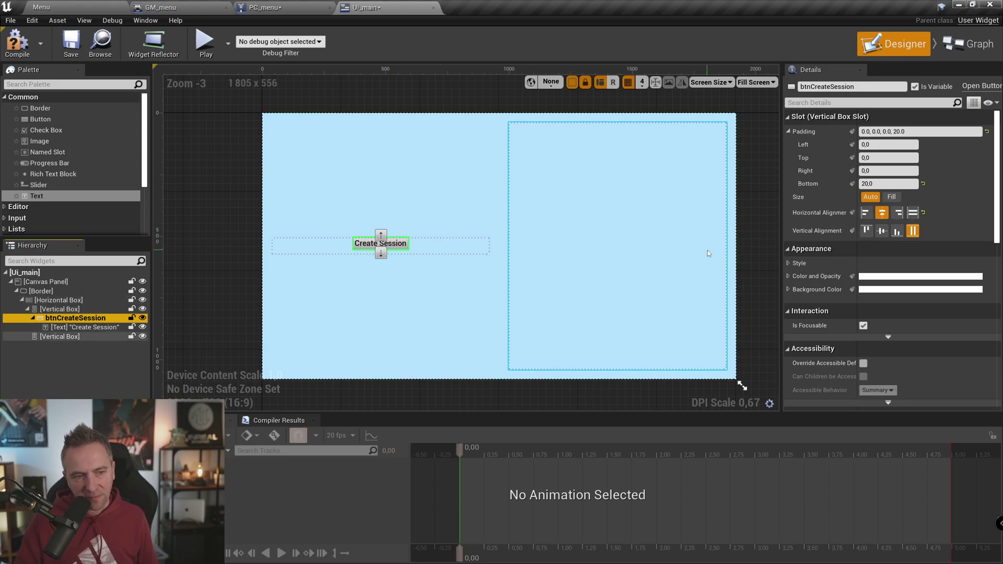
Duplicate the button as btnFindSessions with the label 'Find Sessions'.
{"action": "key", "text": "ctrl+d"}
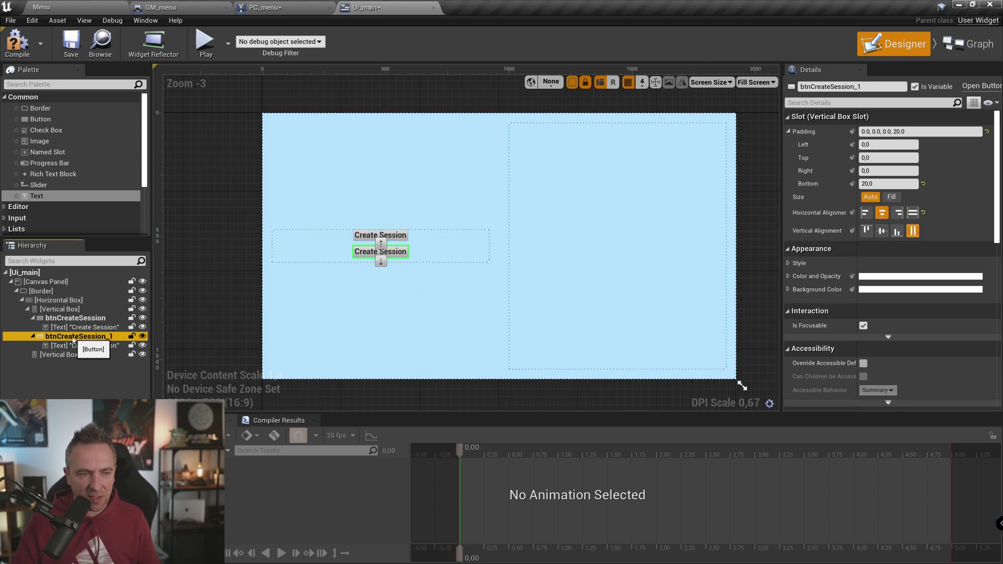
{"action": "double_click", "coordinate": [77, 340]}
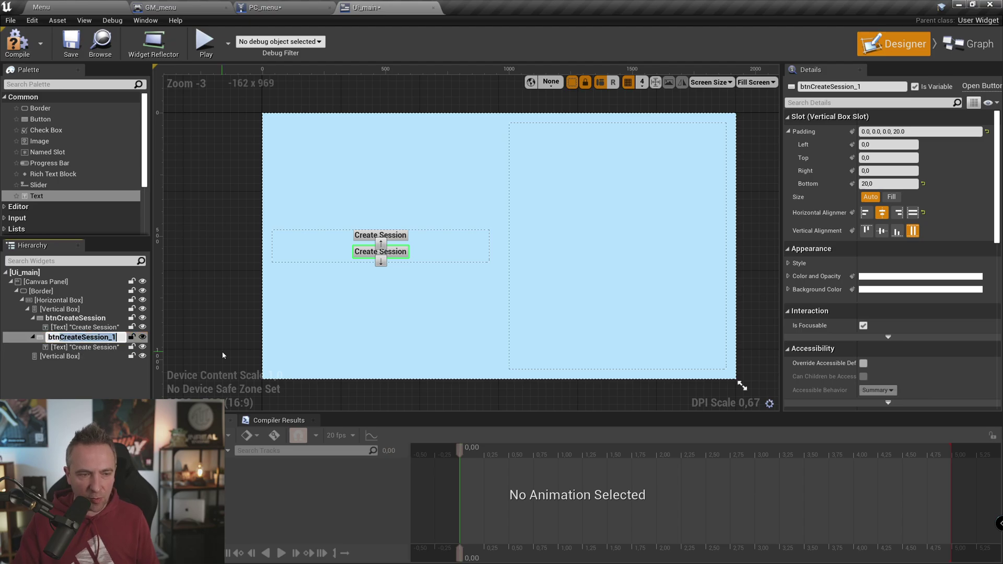
{"action": "type", "text": "btnFindSe"}
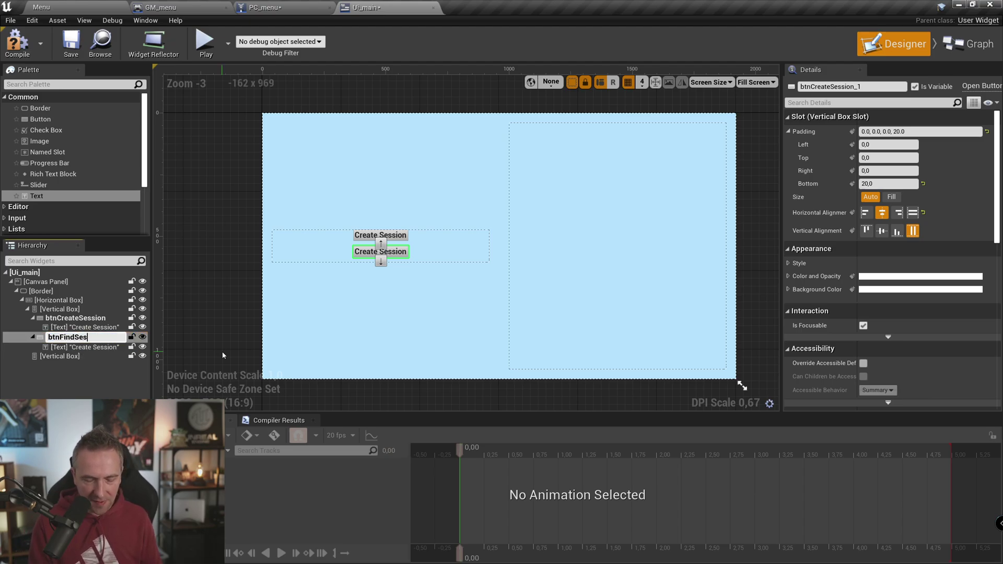
{"action": "type", "text": "sion"}
{"action": "key", "text": "Return"}
{"action": "left_click", "coordinate": [84, 345]}
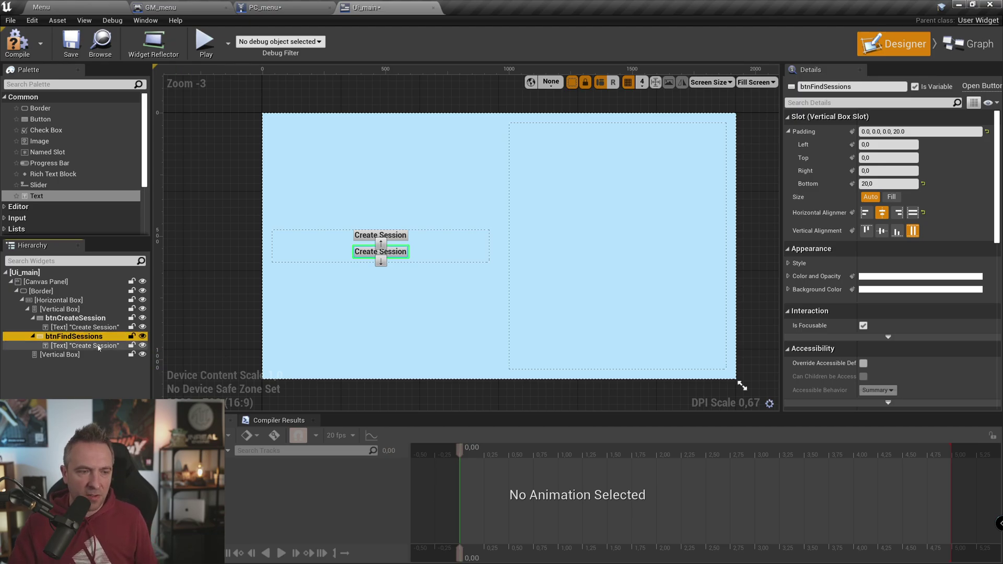
{"action": "left_click", "coordinate": [902, 197]}
{"action": "type", "text": "Fi"}
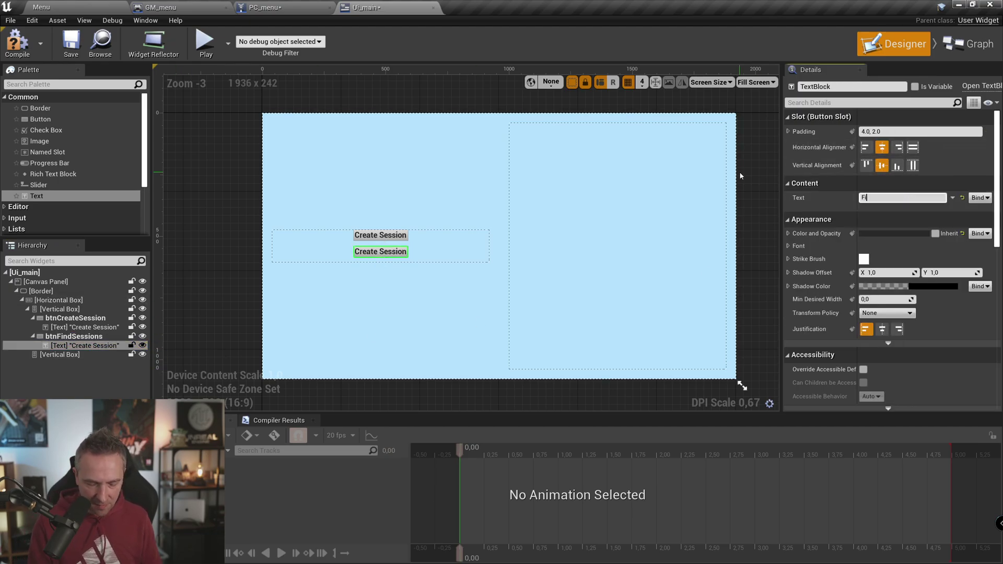
{"action": "type", "text": "nd Sessions"}
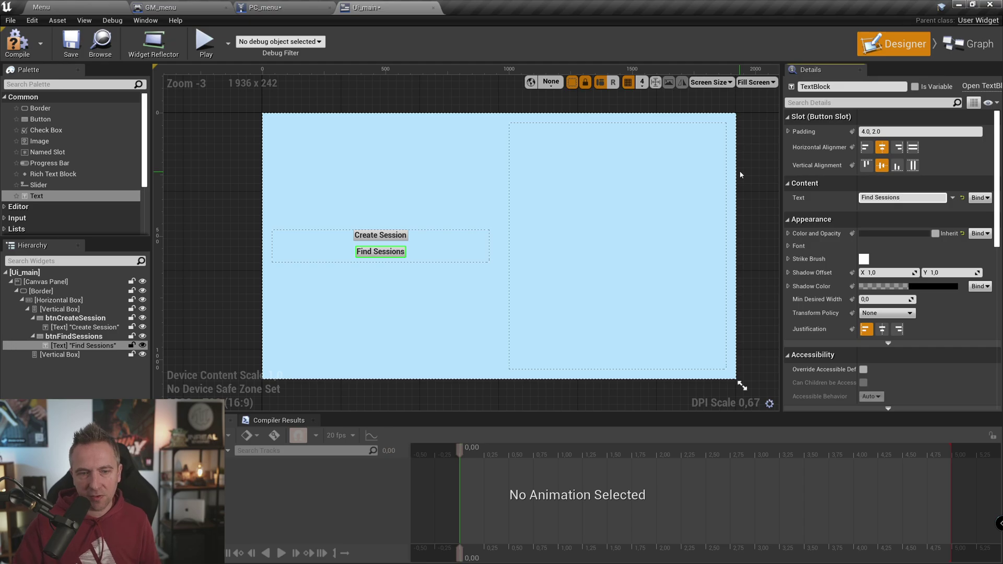
Duplicate btnFindSessions into a third button named btnQuitGame, correcting a typo.
{"action": "left_click", "coordinate": [74, 337]}
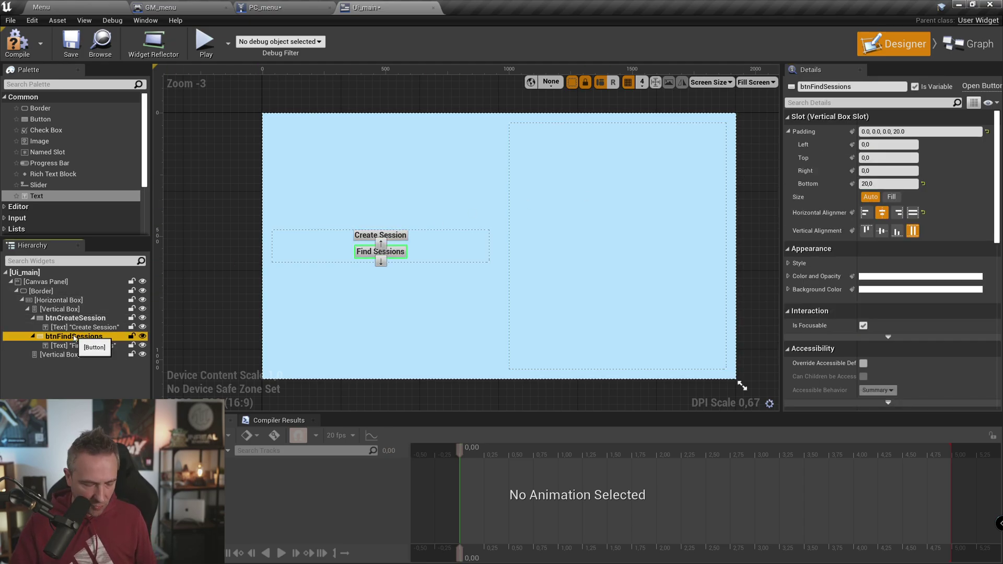
{"action": "key", "text": "ctrl+w"}
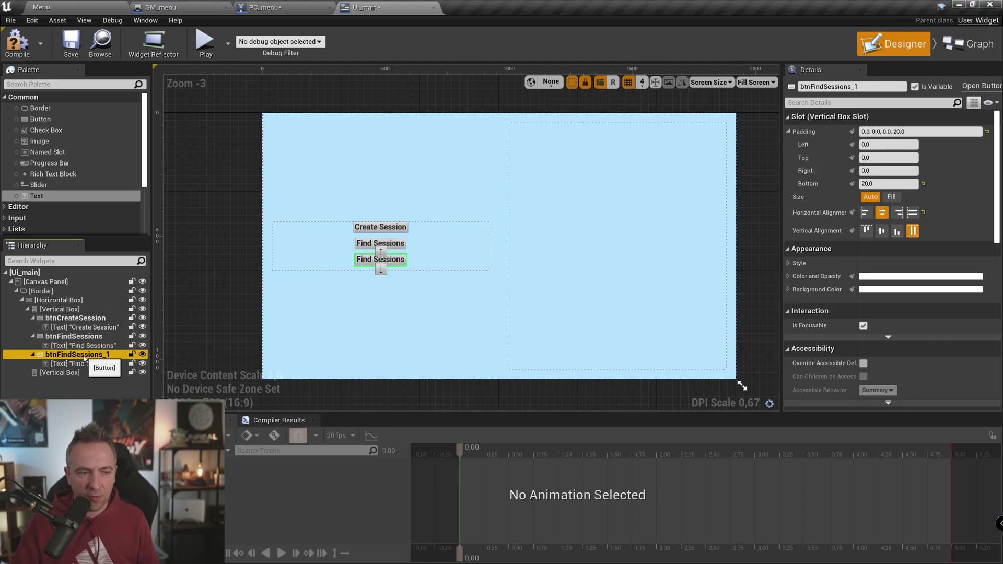
{"action": "double_click", "coordinate": [84, 359]}
{"action": "key", "text": "Left"}
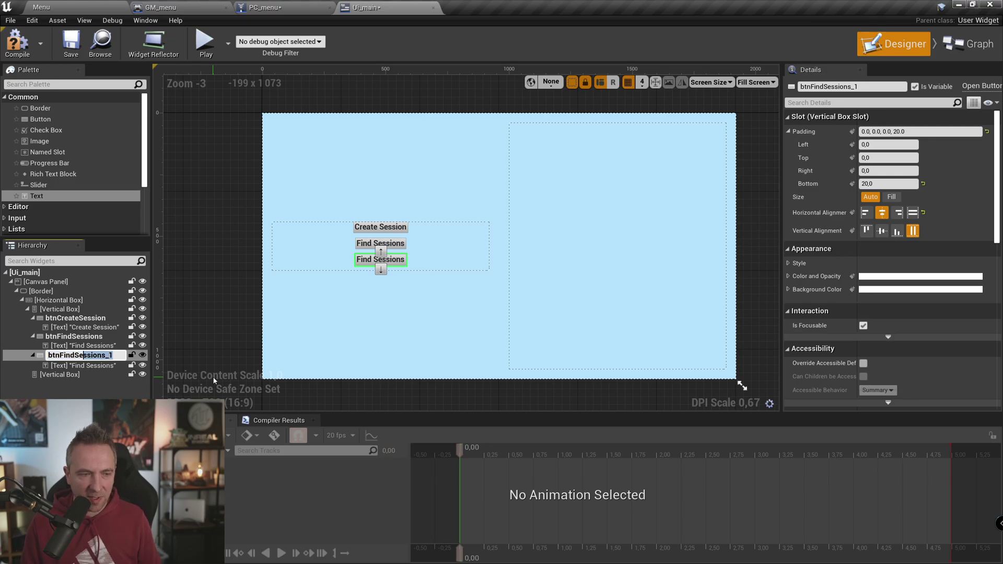
{"action": "type", "text": "QujitGame"}
{"action": "key", "text": "Return"}
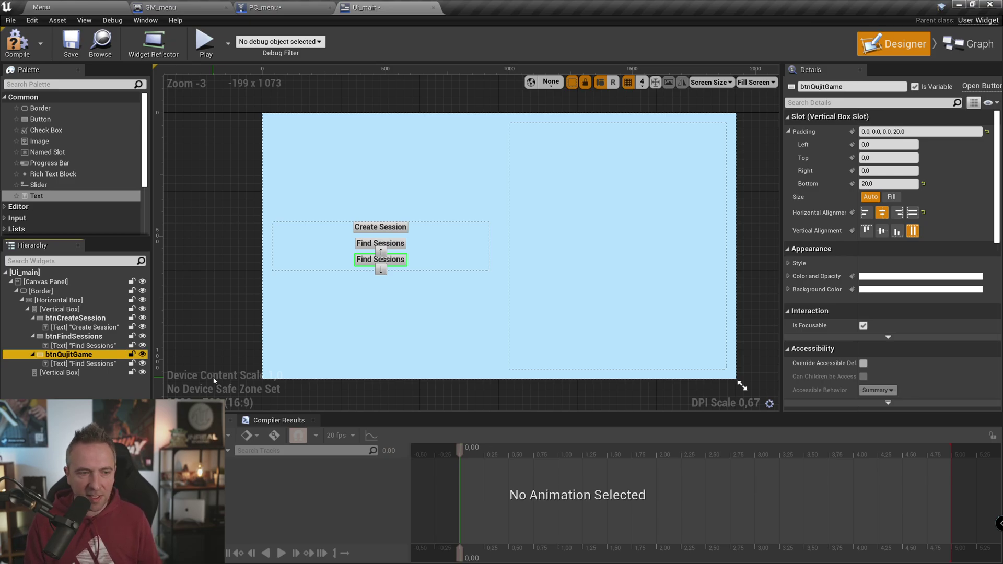
{"action": "double_click", "coordinate": [89, 356]}
{"action": "left_click", "coordinate": [87, 355]}
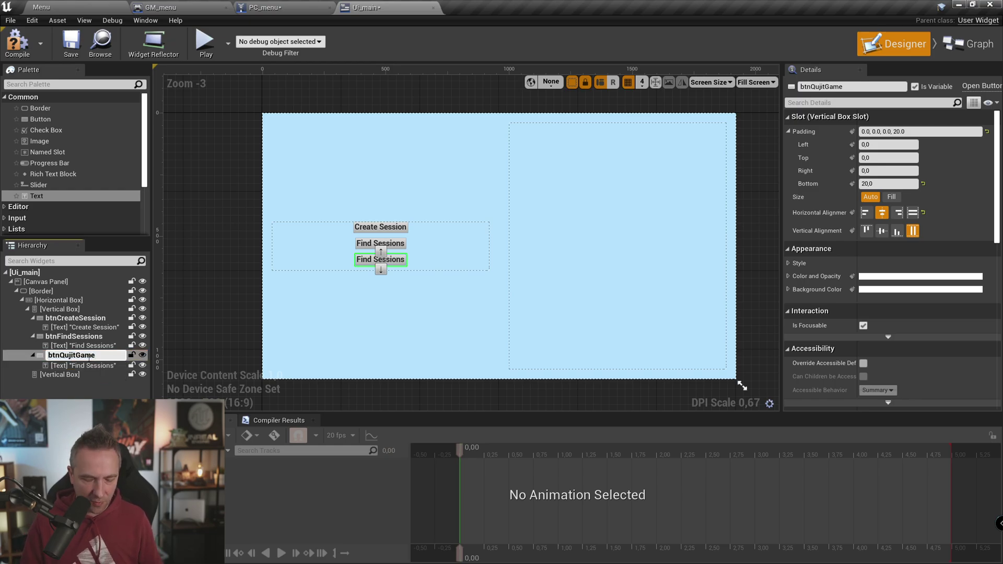
{"action": "key", "text": "BackSpace"}
{"action": "key", "text": "Return"}
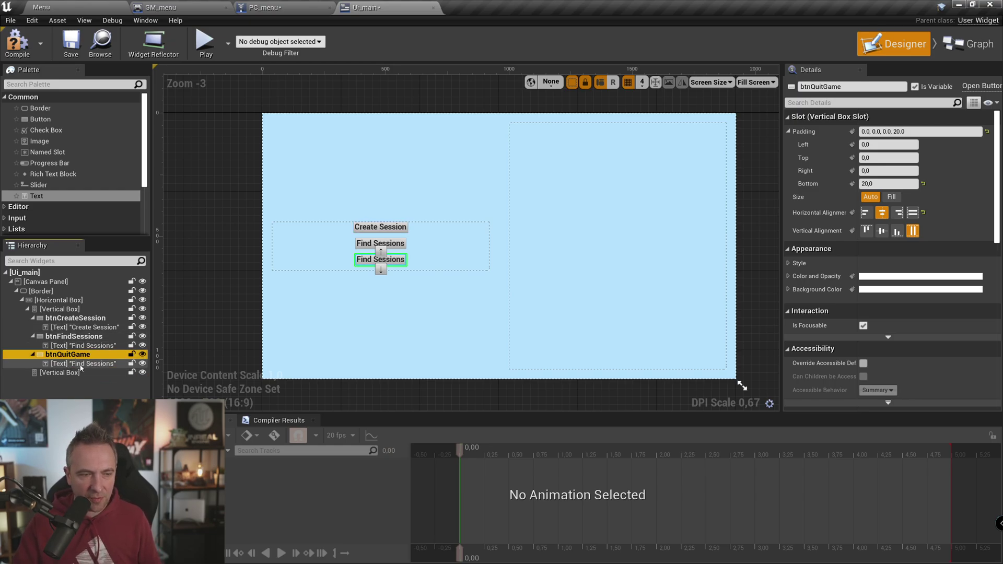
Label the third button 'Quit Game', save Ui_main, and select btnQuitGame's events.
{"action": "left_click", "coordinate": [81, 364]}
{"action": "left_click", "coordinate": [902, 198]}
{"action": "type", "text": "Q"}
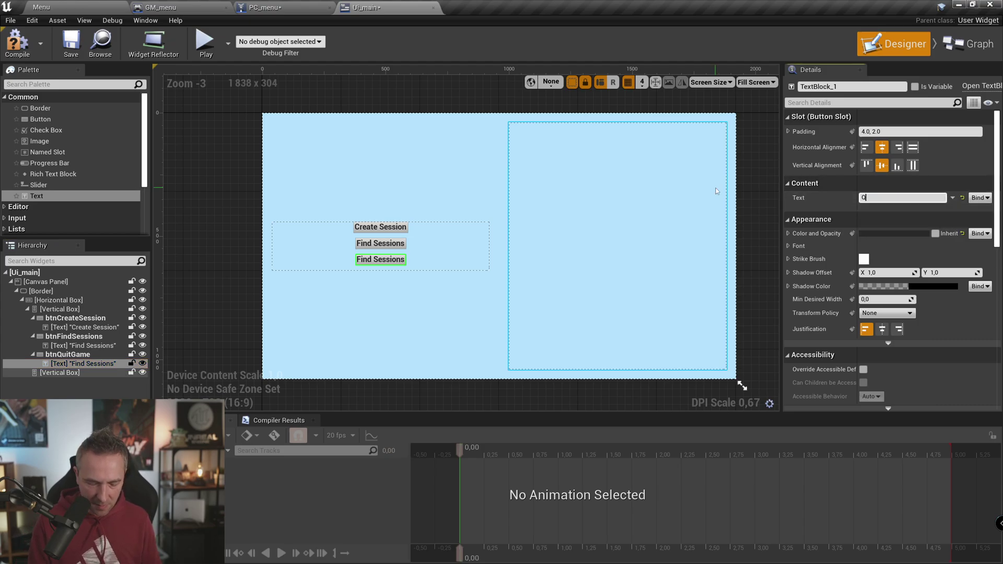
{"action": "type", "text": "uit Game"}
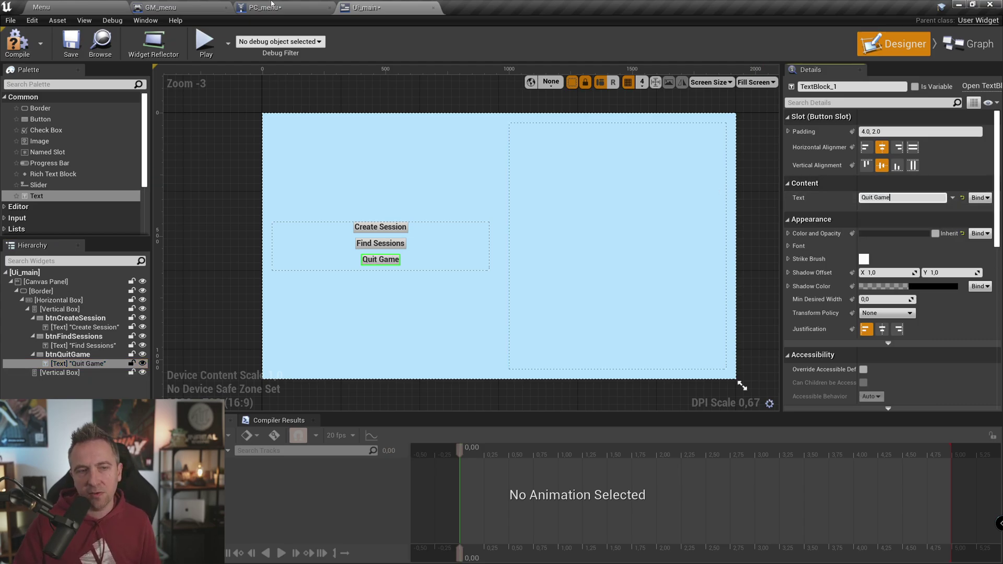
{"action": "left_click", "coordinate": [66, 46]}
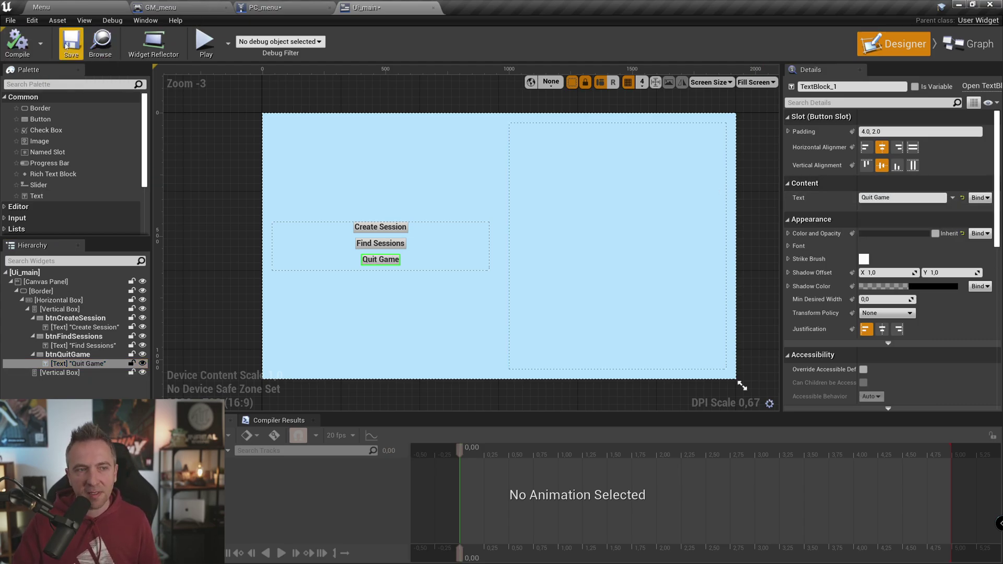
{"action": "left_click", "coordinate": [760, 214]}
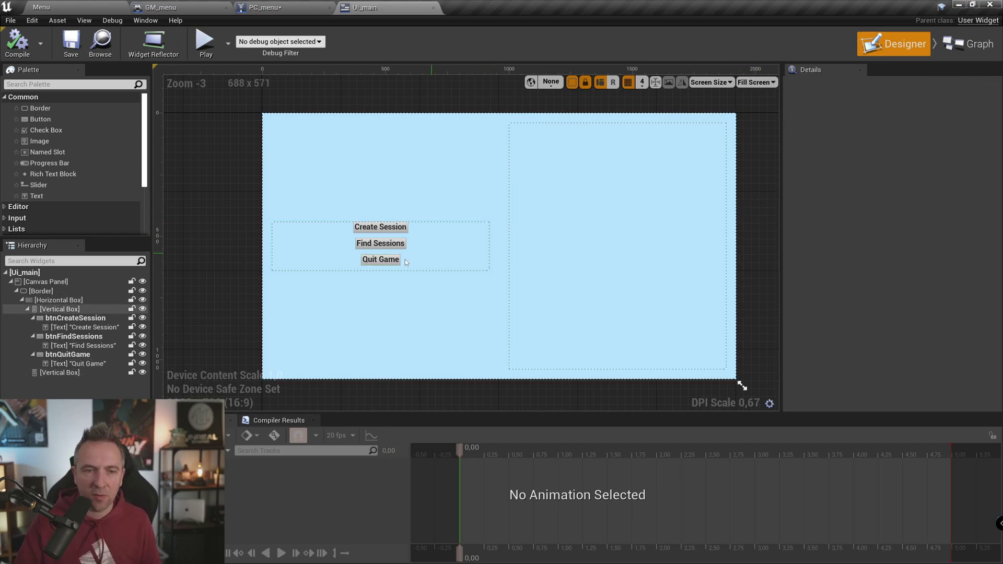
{"action": "left_click", "coordinate": [75, 354]}
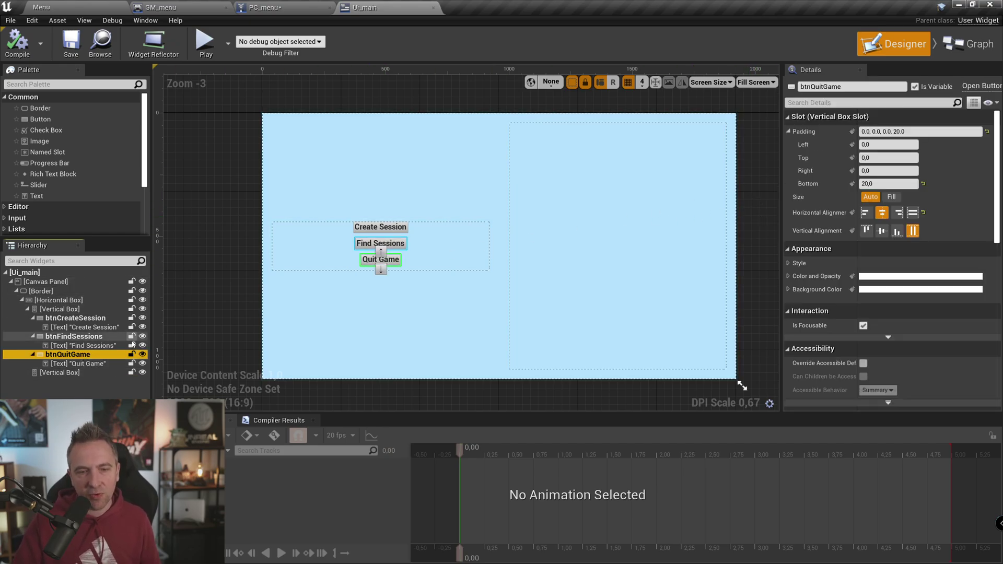
{"action": "scroll", "coordinate": [867, 342], "scroll_direction": "down", "scroll_amount": 10}
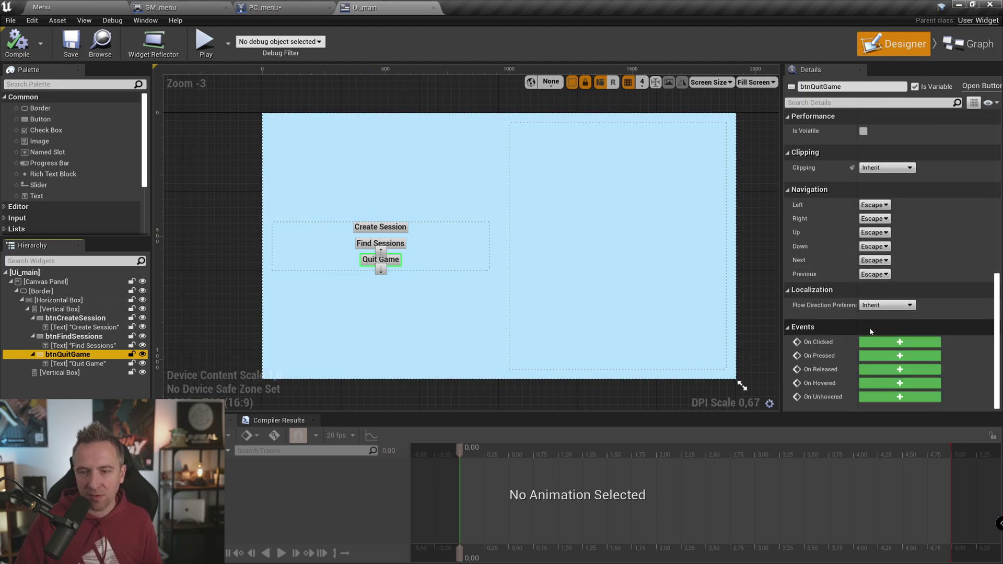
Add an On Clicked event for btnQuitGame that runs a Quit Game node.
{"action": "left_click", "coordinate": [900, 342]}
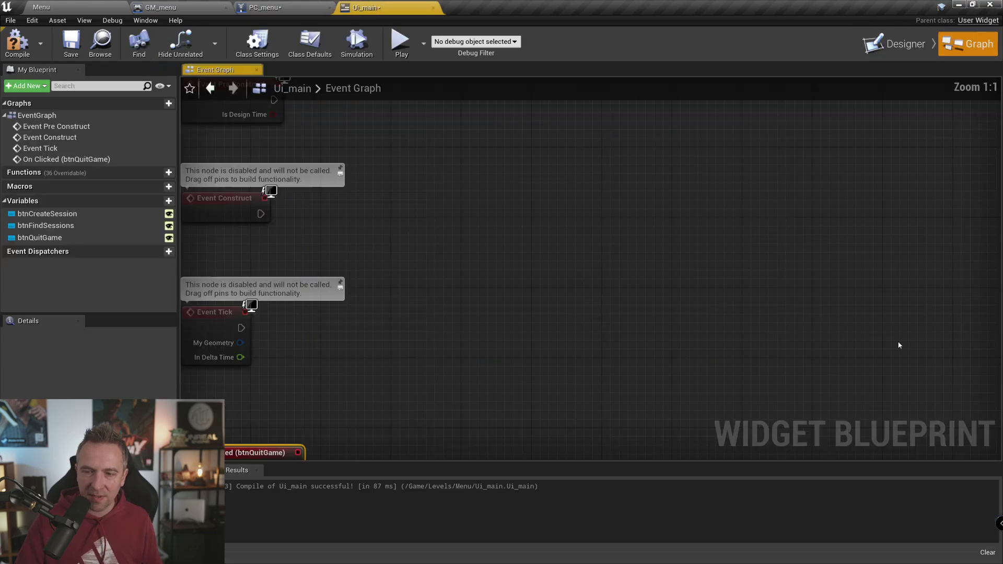
{"action": "left_click_drag", "start_coordinate": [475, 214], "coordinate": [591, 220]}
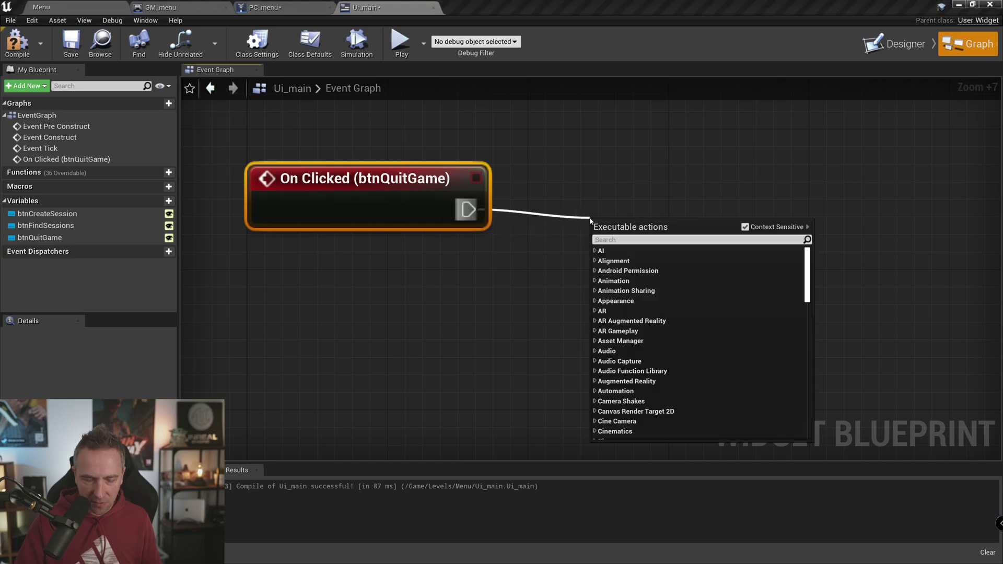
{"action": "type", "text": "quit game"}
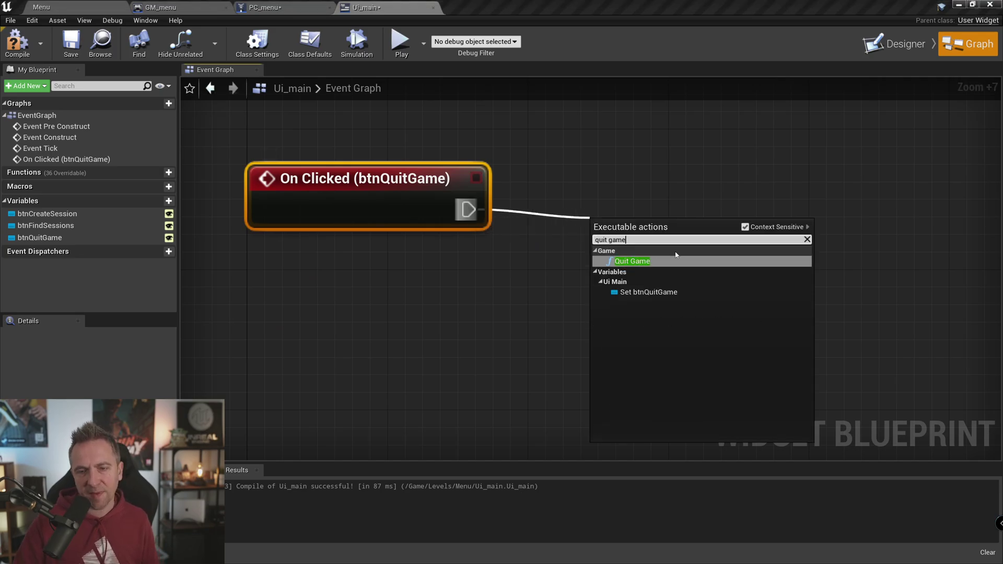
{"action": "left_click", "coordinate": [658, 261]}
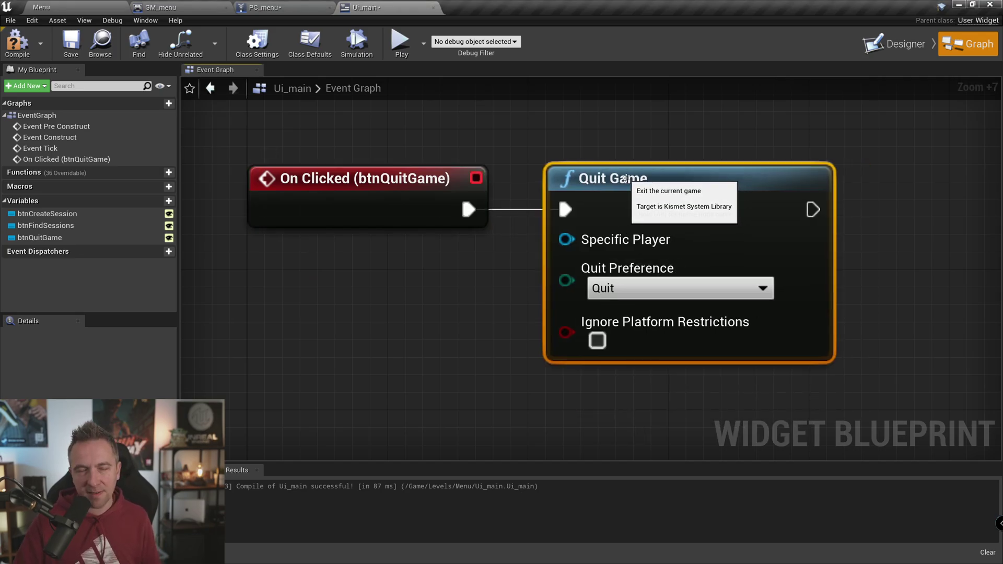
Compile and save the Ui_main blueprint.
{"action": "left_click", "coordinate": [17, 42]}
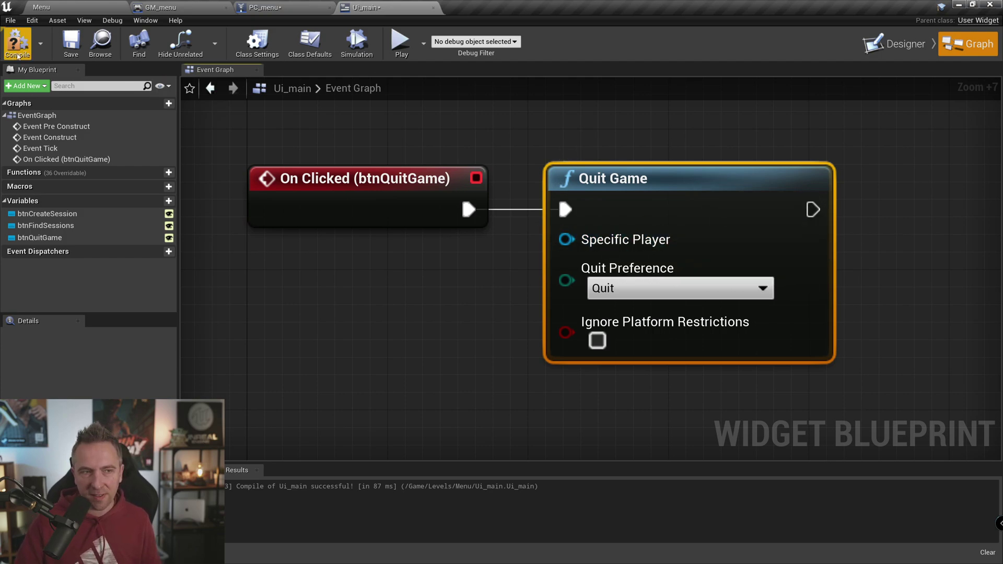
{"action": "left_click", "coordinate": [71, 42]}
{"action": "right_click_drag", "start_coordinate": [628, 118], "coordinate": [694, 230]}
In the Ui_main Designer, select btnCreateSession and scroll its Details down to Events.
{"action": "scroll", "coordinate": [694, 229], "scroll_direction": "down", "scroll_amount": 4}
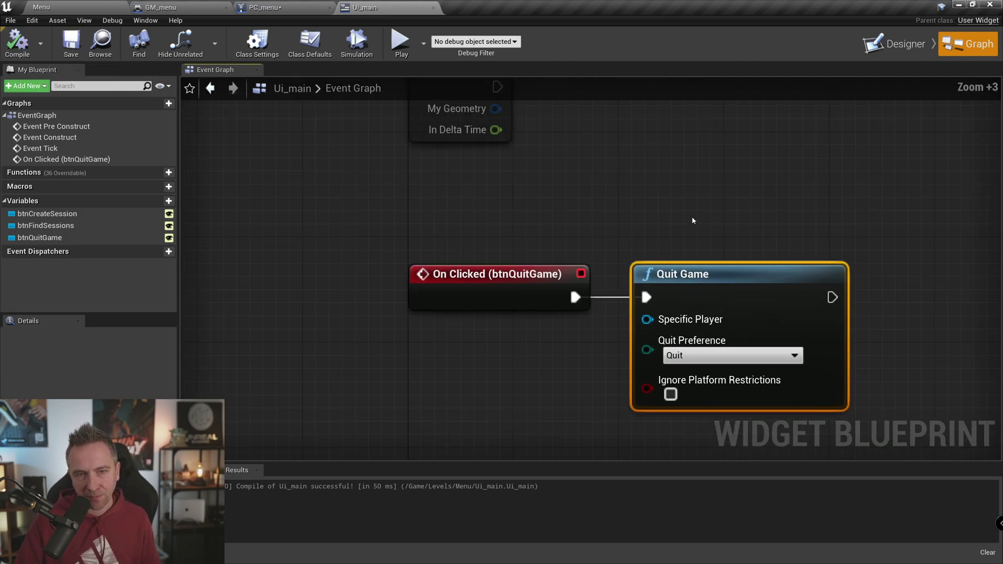
{"action": "left_click", "coordinate": [904, 53]}
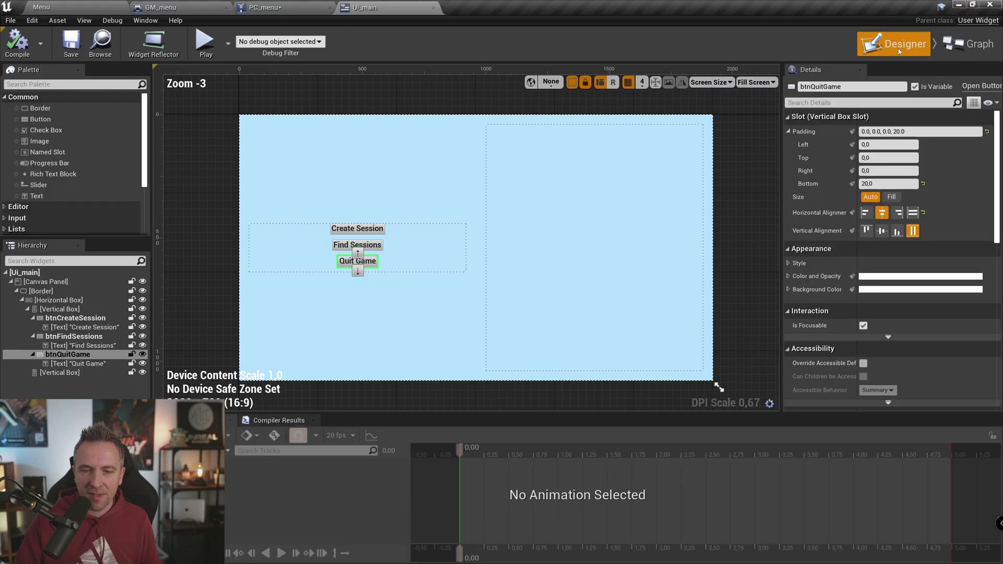
{"action": "right_click_drag", "start_coordinate": [400, 203], "coordinate": [421, 181]}
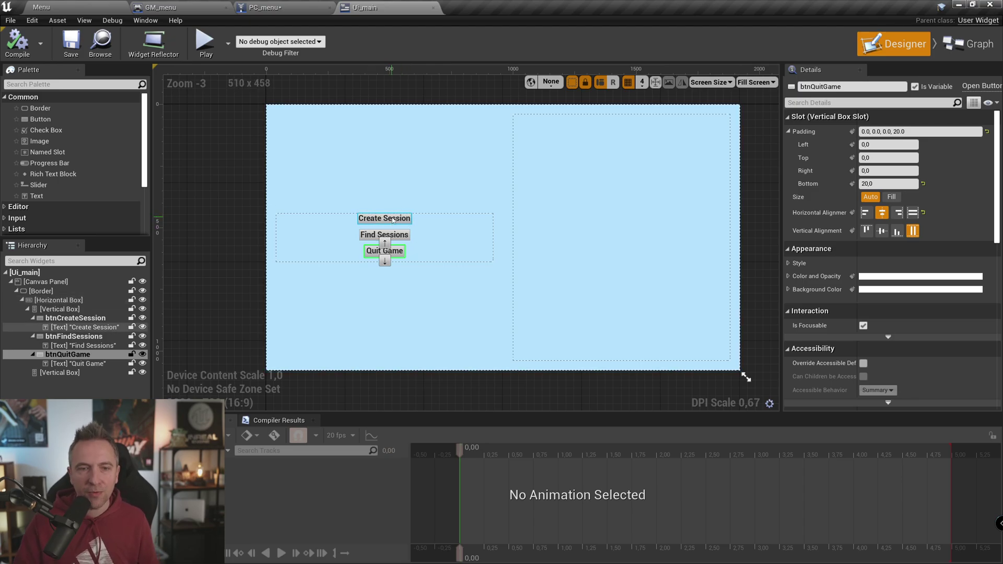
{"action": "left_click", "coordinate": [572, 162]}
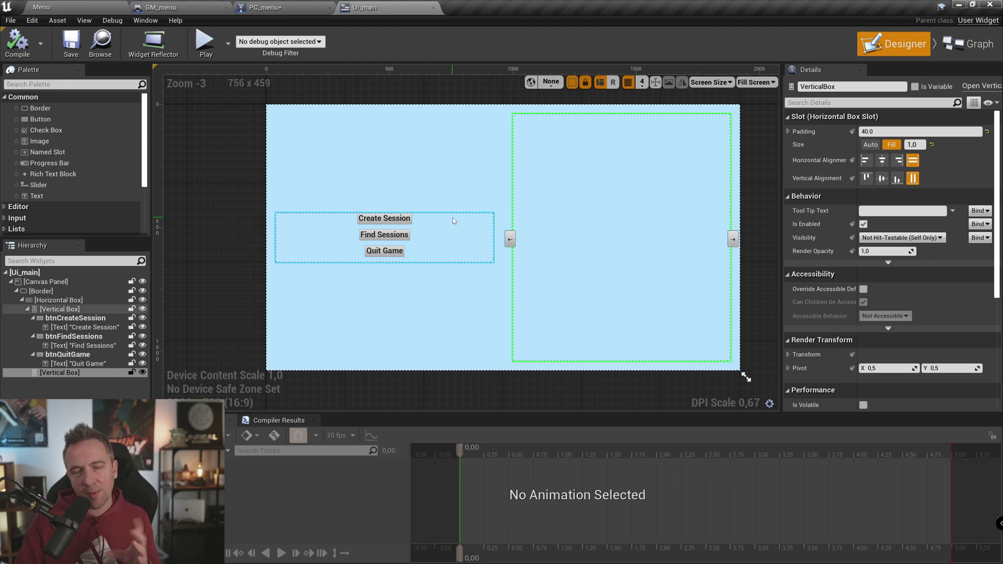
{"action": "left_click", "coordinate": [75, 318]}
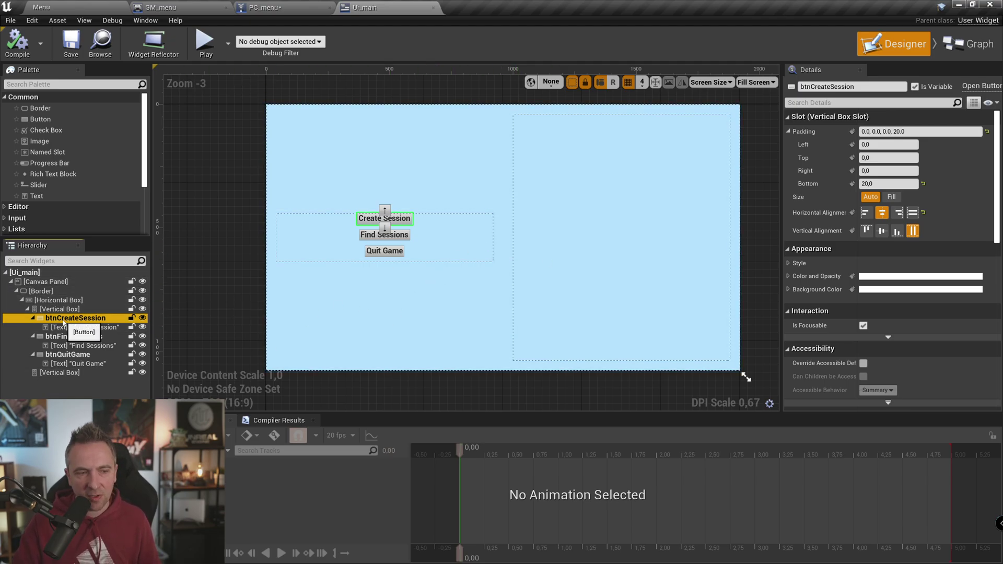
{"action": "scroll", "coordinate": [903, 333], "scroll_direction": "down", "scroll_amount": 5}
Add an On Clicked event for btnCreateSession and wire a Create Session node after it.
{"action": "left_click", "coordinate": [900, 342]}
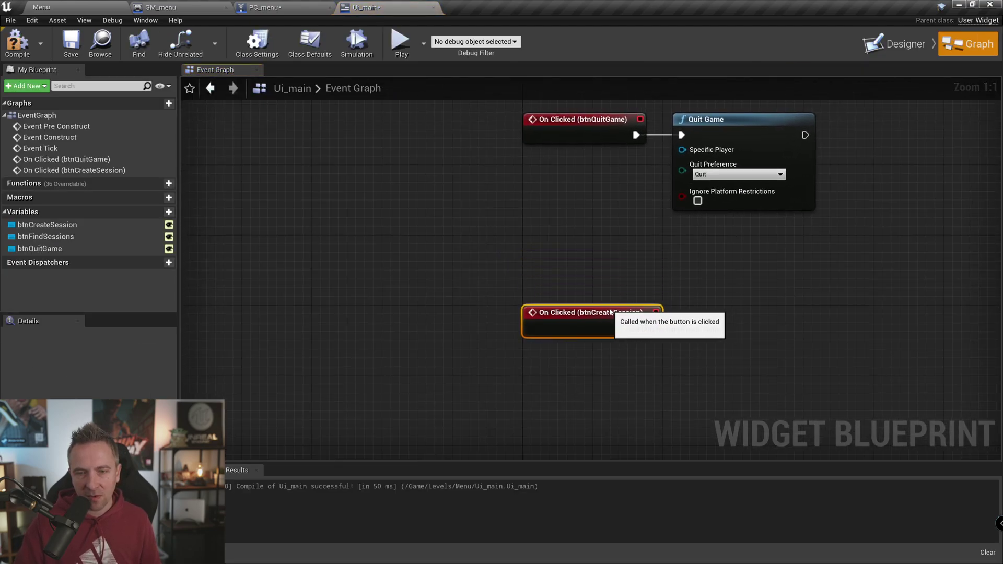
{"action": "right_click_drag", "start_coordinate": [721, 233], "coordinate": [625, 162]}
{"action": "scroll", "coordinate": [574, 188], "scroll_direction": "up", "scroll_amount": 6}
{"action": "left_click_drag", "start_coordinate": [539, 219], "coordinate": [605, 221]}
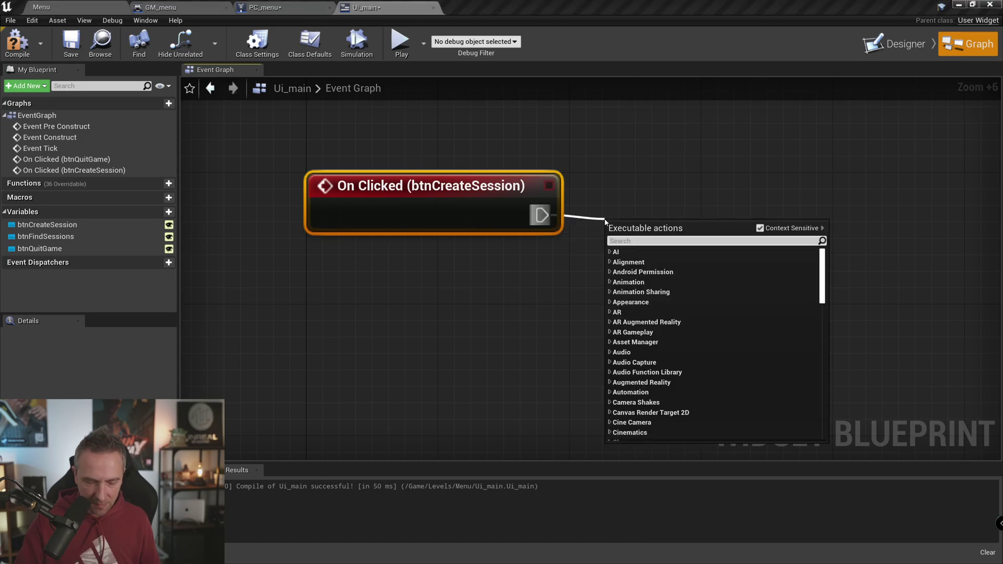
{"action": "type", "text": "crz"}
{"action": "key", "text": "BackSpace"}
{"action": "key", "text": "BackSpace"}
{"action": "type", "text": "eati"}
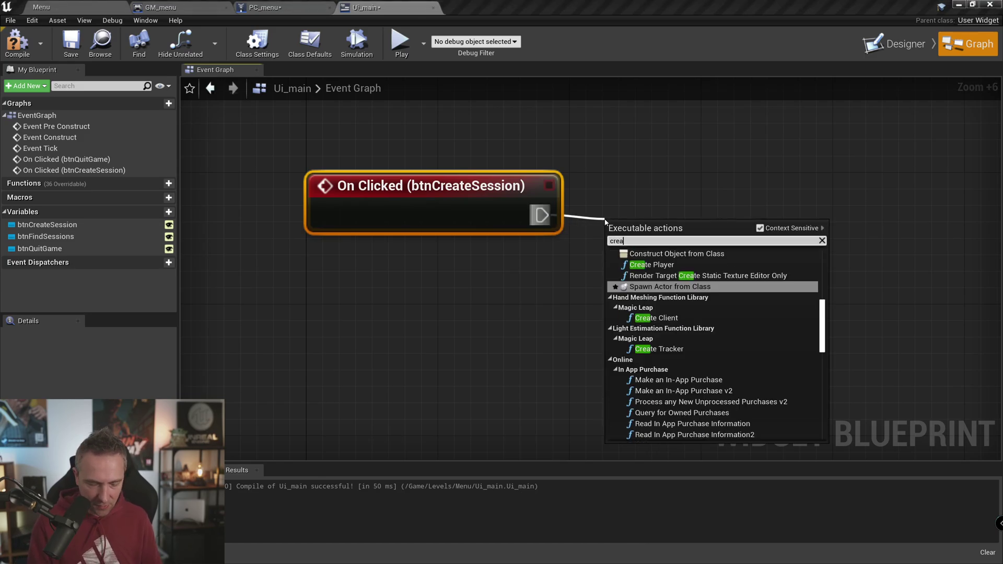
{"action": "key", "text": "BackSpace"}
{"action": "type", "text": "e session"}
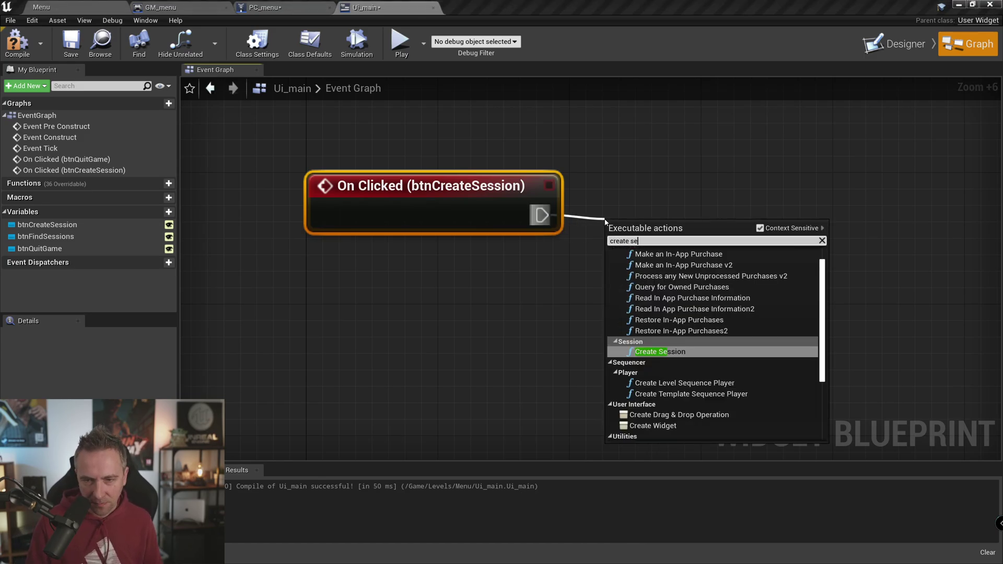
{"action": "left_click", "coordinate": [677, 330]}
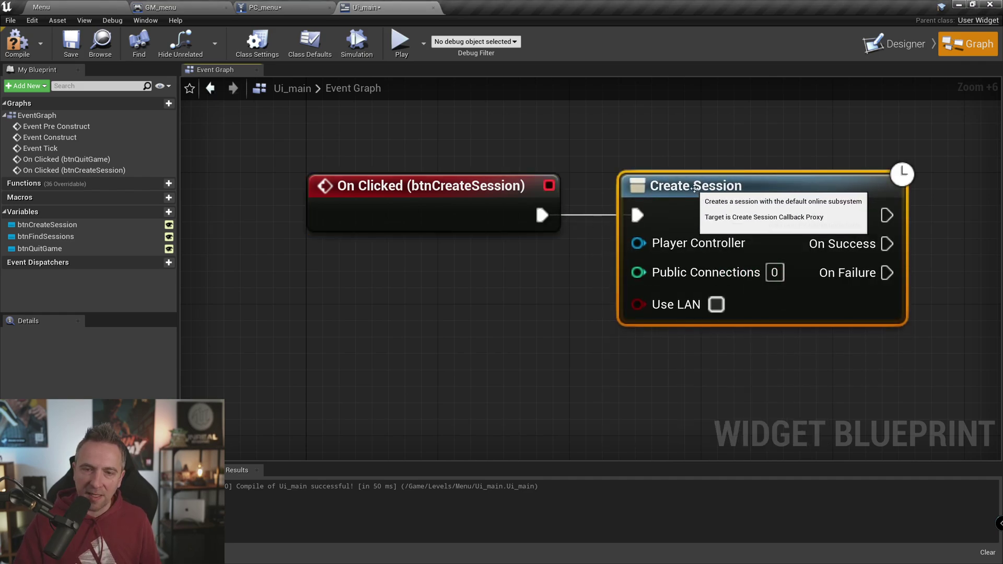
{"action": "right_click_drag", "start_coordinate": [641, 187], "coordinate": [621, 134]}
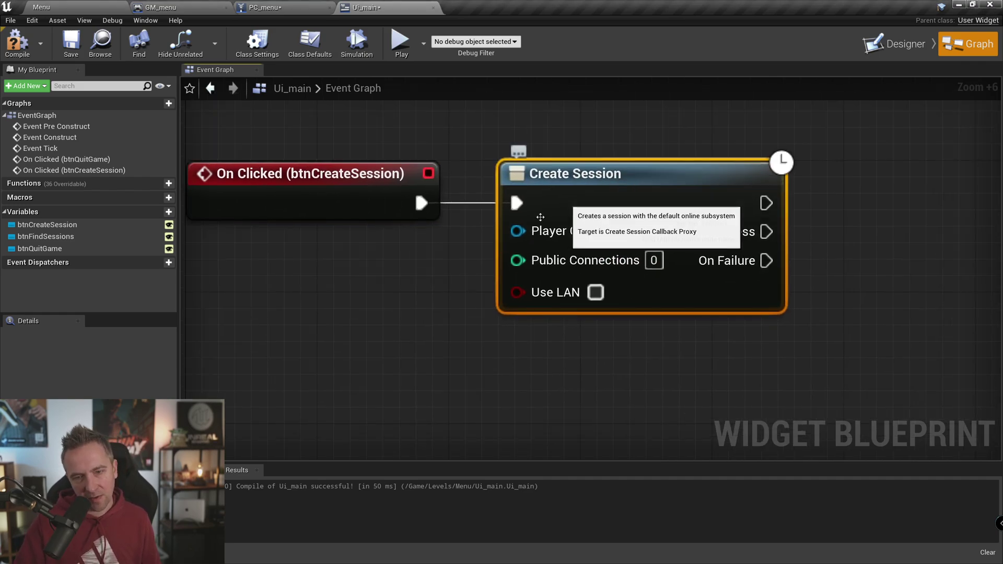
{"action": "mouse_move", "coordinate": [517, 231]}
{"action": "left_mouse_down"}
{"action": "mouse_move", "coordinate": [437, 297]}
{"action": "mouse_move", "coordinate": [652, 280]}
{"action": "left_mouse_up"}
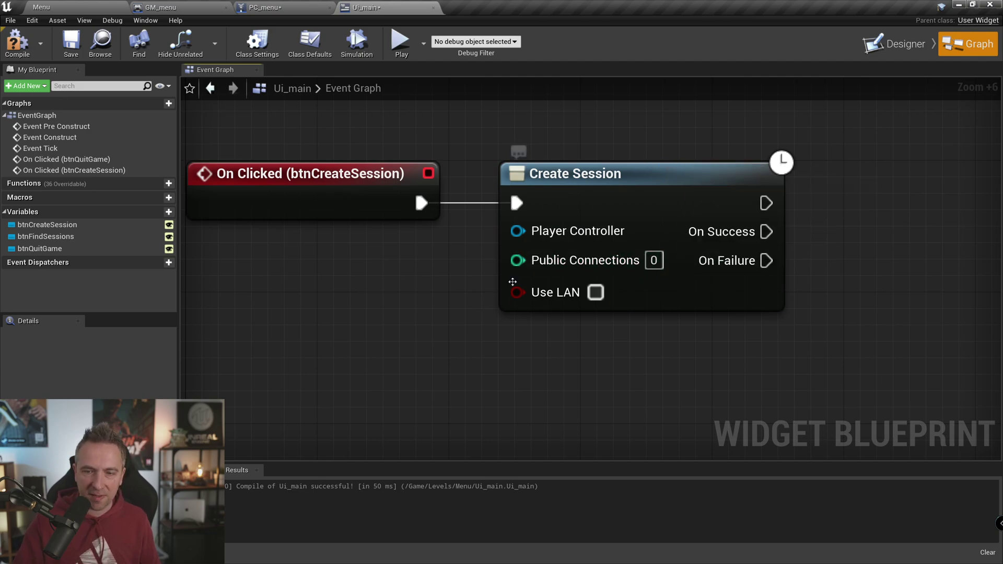
{"action": "mouse_move", "coordinate": [804, 231]}
{"action": "right_mouse_down"}
{"action": "mouse_move", "coordinate": [878, 275]}
{"action": "mouse_move", "coordinate": [830, 239]}
{"action": "right_mouse_up"}
{"action": "scroll", "coordinate": [877, 275], "scroll_direction": "down", "scroll_amount": 3}
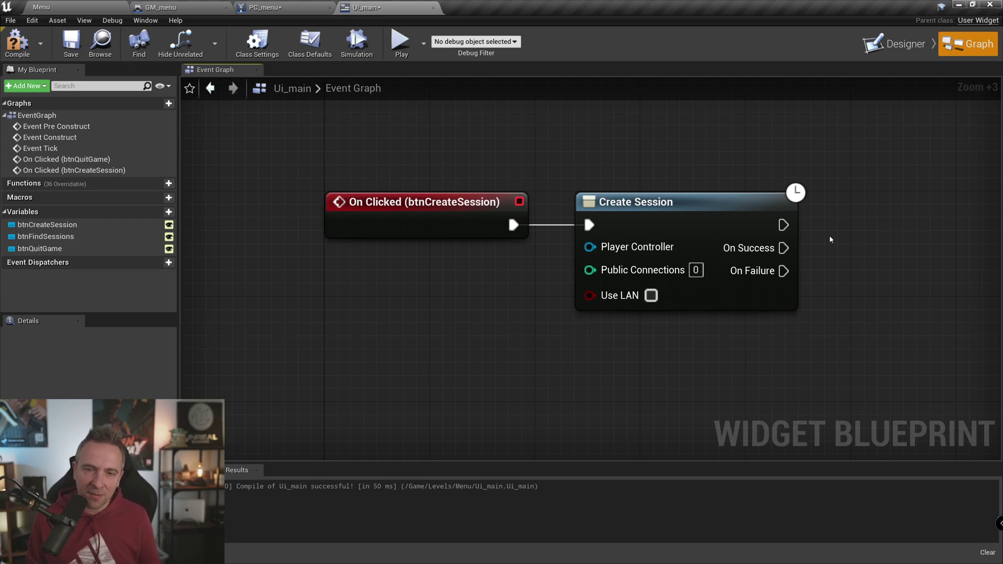
{"action": "left_click_drag", "start_coordinate": [732, 147], "coordinate": [685, 330]}
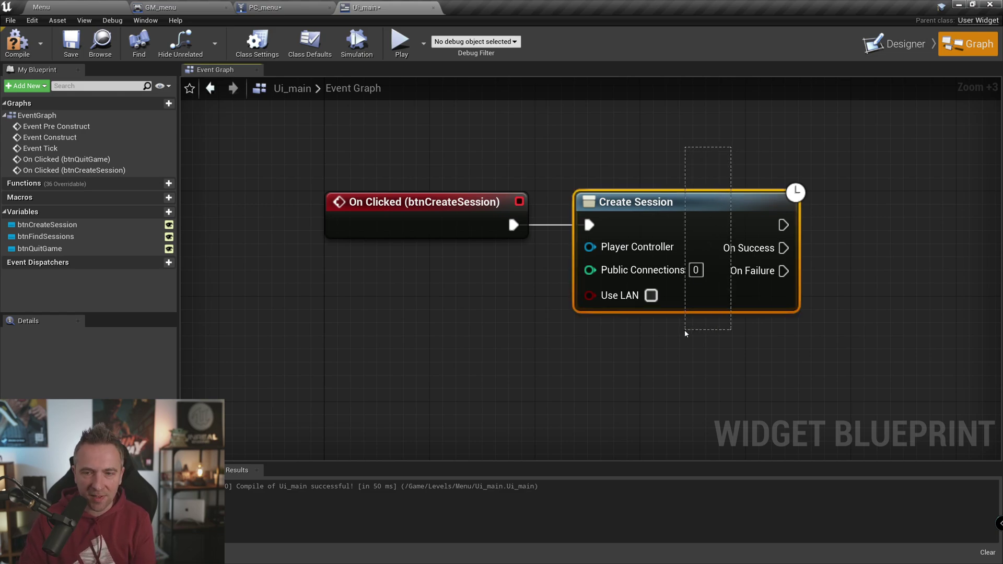
{"action": "scroll", "coordinate": [679, 289], "scroll_direction": "down", "scroll_amount": 3}
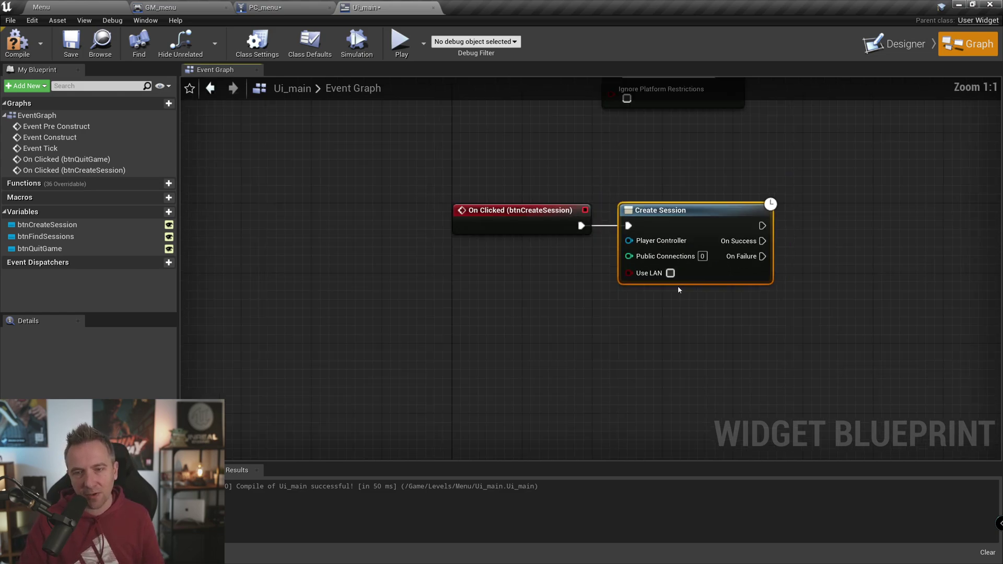
{"action": "right_click_drag", "start_coordinate": [678, 286], "coordinate": [588, 265]}
{"action": "scroll", "coordinate": [588, 266], "scroll_direction": "up", "scroll_amount": 1}
{"action": "right_click", "coordinate": [553, 293]}
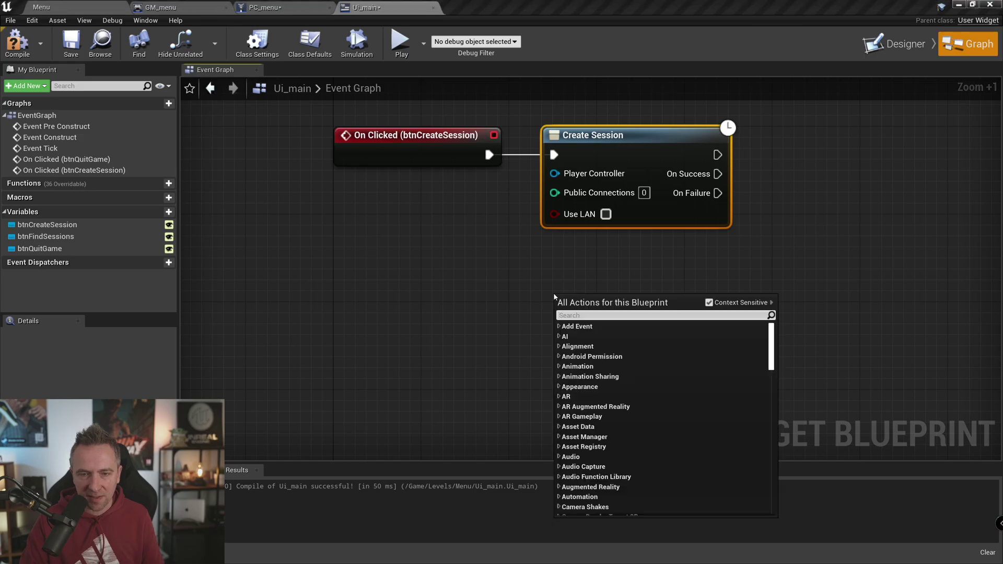
{"action": "type", "text": "session"}
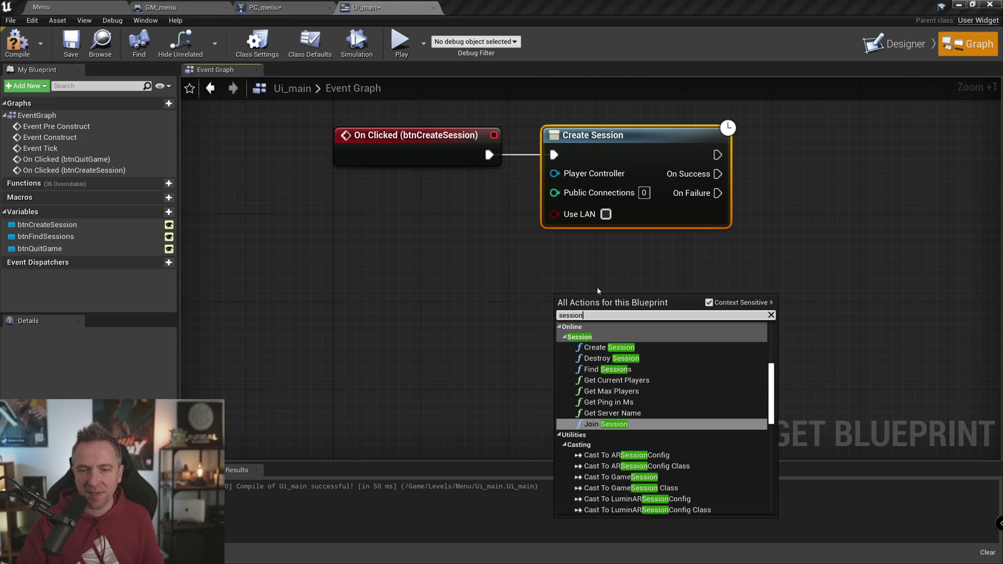
{"action": "scroll", "coordinate": [627, 382], "scroll_direction": "up", "scroll_amount": 2}
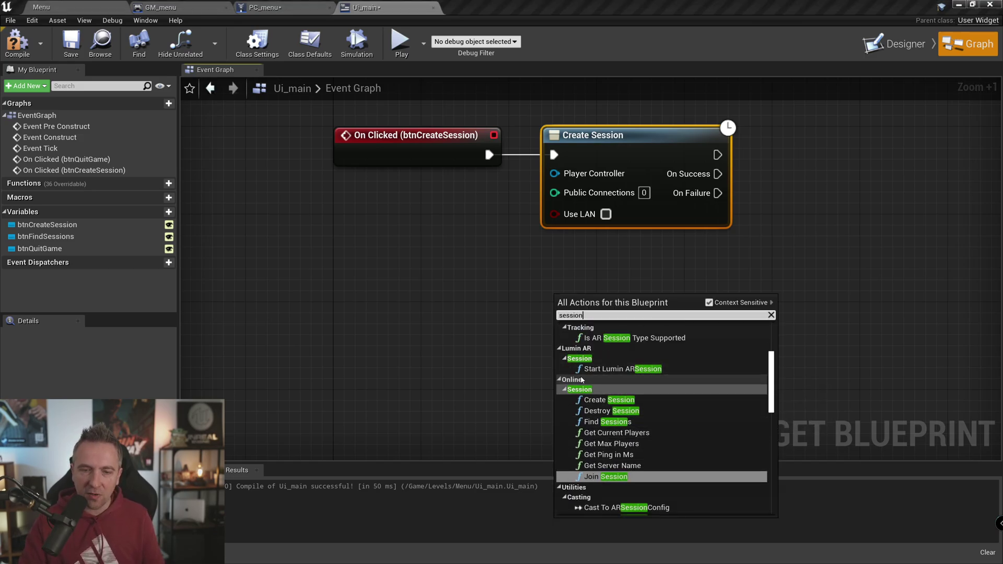
{"action": "scroll", "coordinate": [581, 379], "scroll_direction": "down", "scroll_amount": 1}
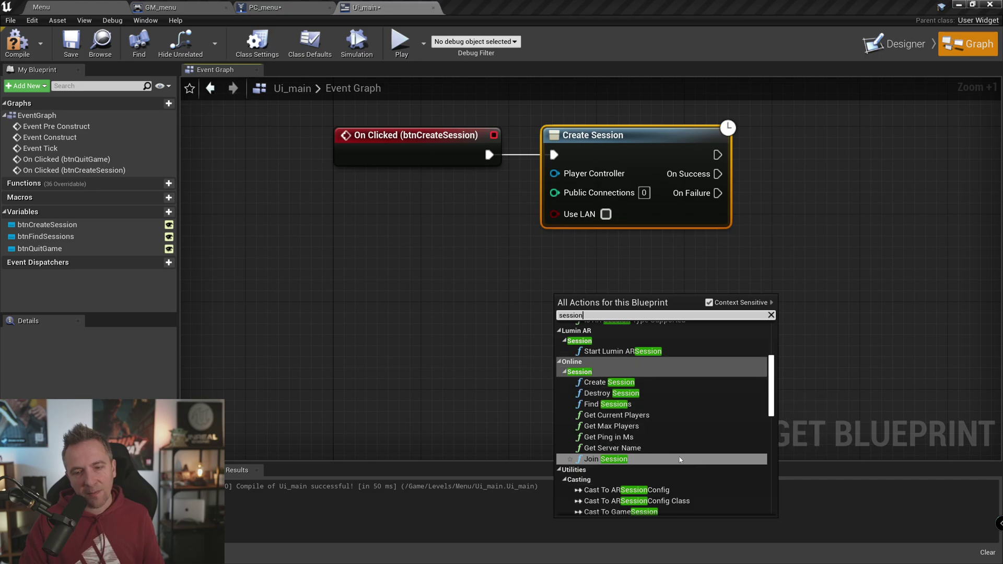
{"action": "left_click", "coordinate": [452, 284]}
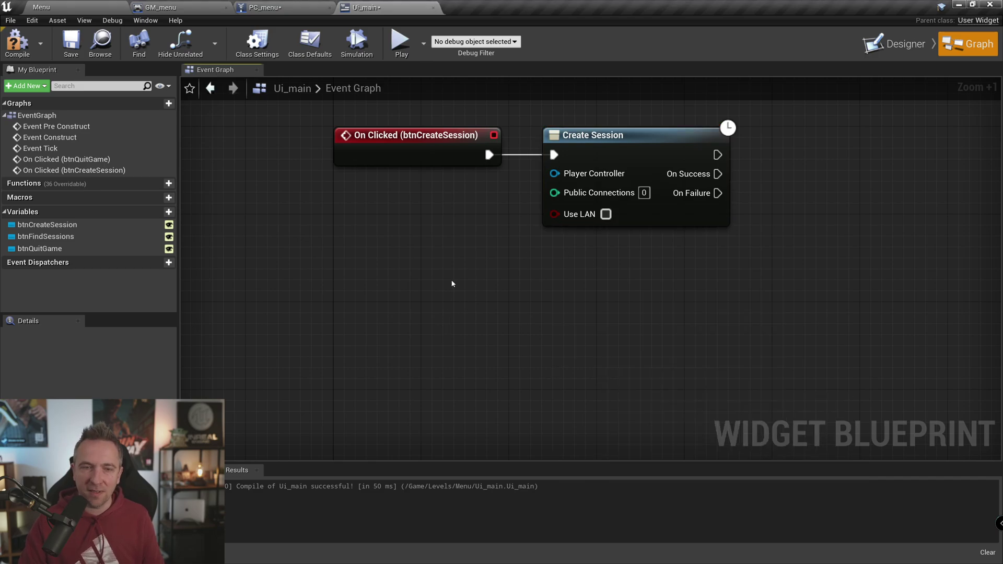
Return to the Chrome forum post and open the advanced-sessions-binaries page in a new tab.
{"action": "key", "text": "alt+Tab"}
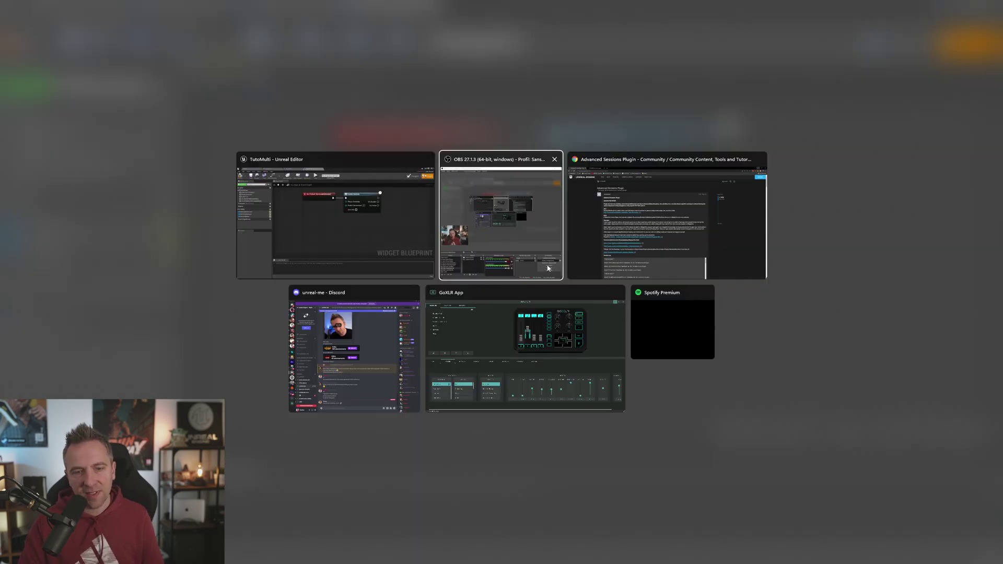
{"action": "key", "text": "alt+Tab"}
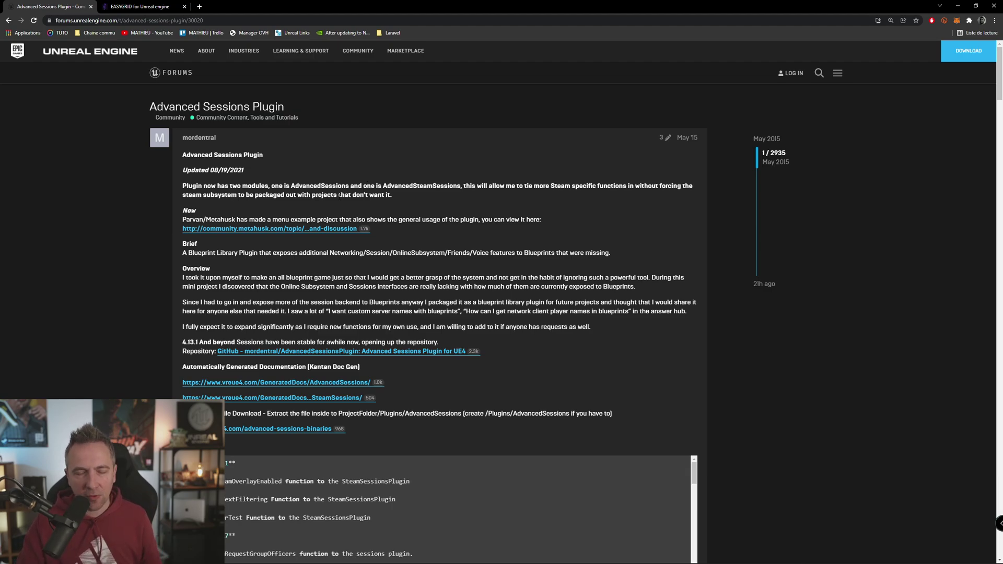
{"action": "scroll", "coordinate": [370, 302], "scroll_direction": "down", "scroll_amount": 1}
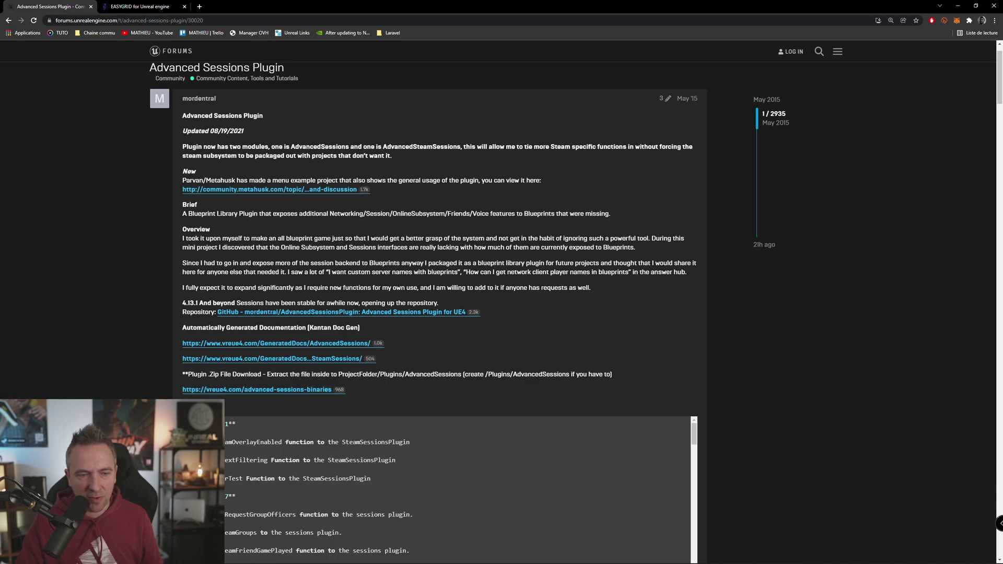
{"action": "left_click_drag", "start_coordinate": [197, 373], "coordinate": [229, 374]}
{"action": "middle_click", "coordinate": [235, 389]}
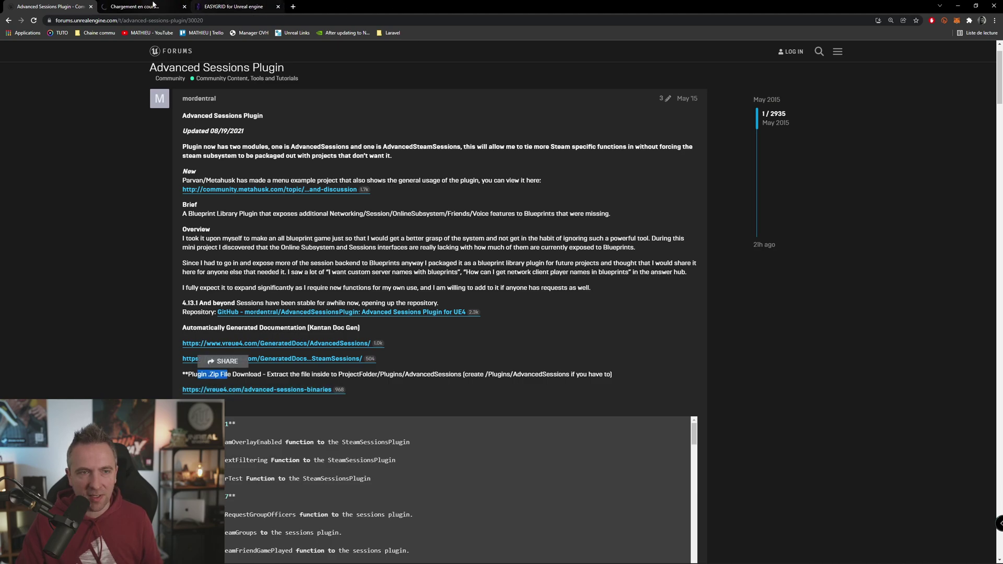
{"action": "left_click", "coordinate": [153, 5]}
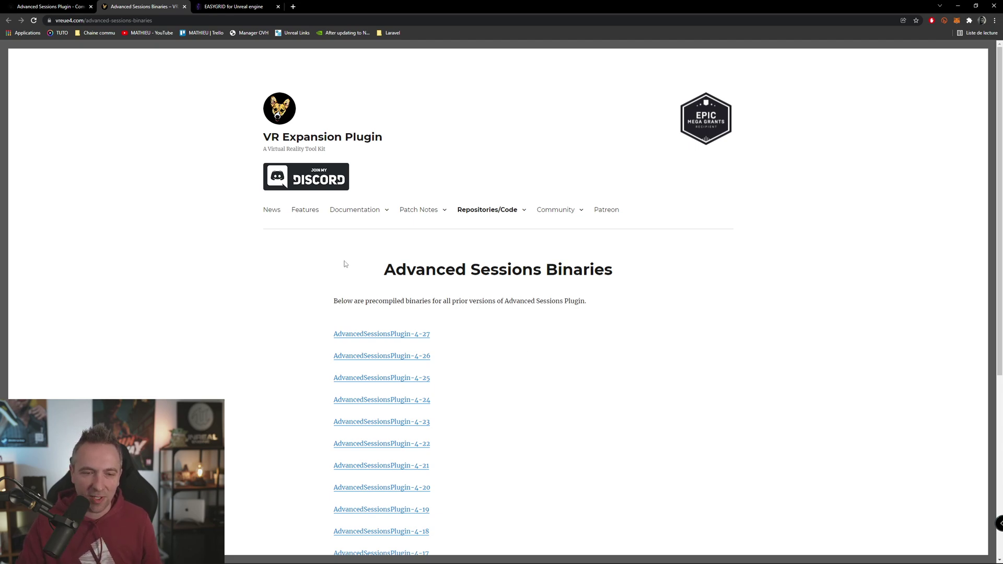
Save the AdvancedSessionsPlugin-4-27 zip to the desktop.
{"action": "scroll", "coordinate": [486, 340], "scroll_direction": "down", "scroll_amount": 2}
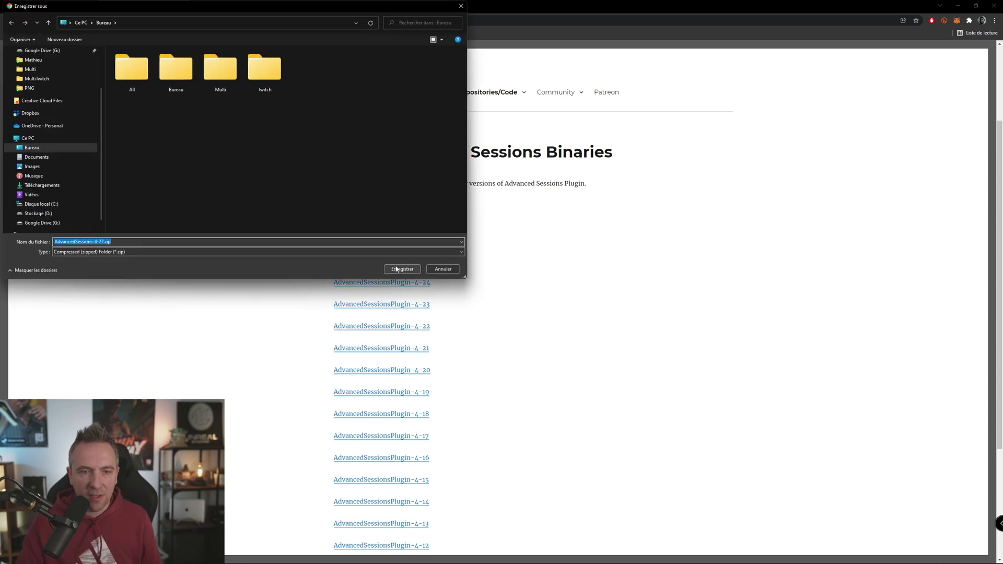
{"action": "left_click", "coordinate": [397, 269]}
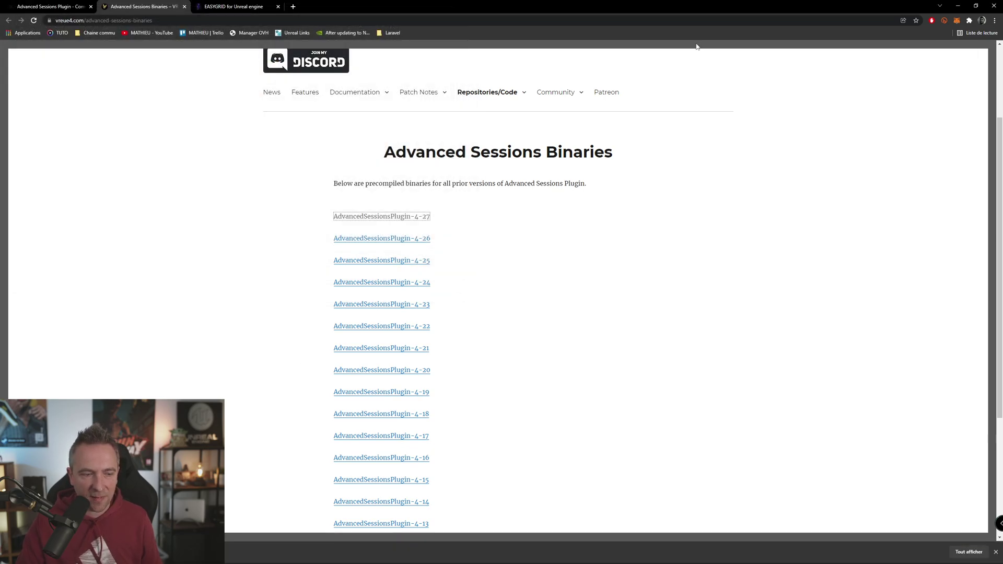
{"action": "left_click", "coordinate": [959, 6]}
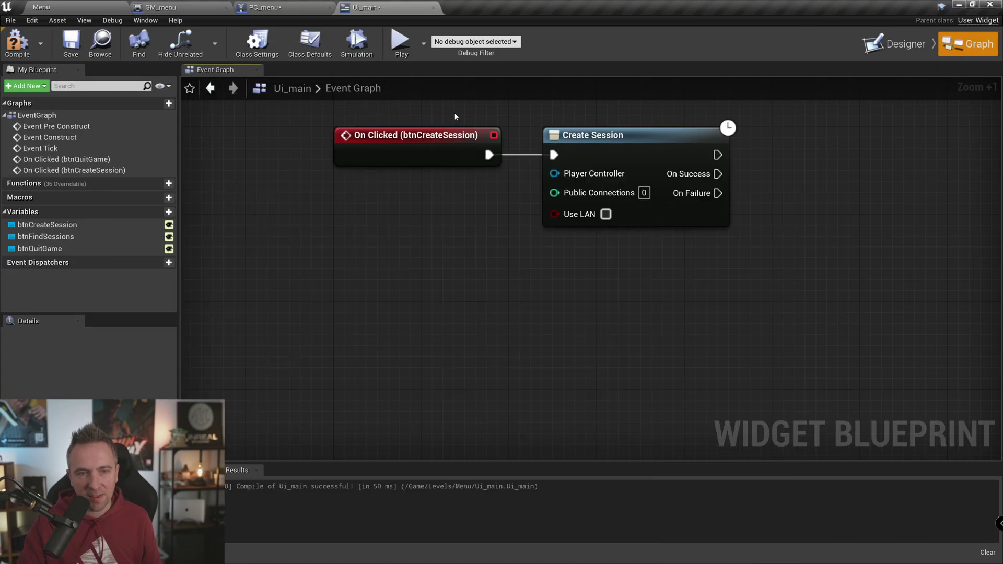
Extract the AdvancedSessions folder from the zip onto the desktop.
{"action": "left_click", "coordinate": [960, 6]}
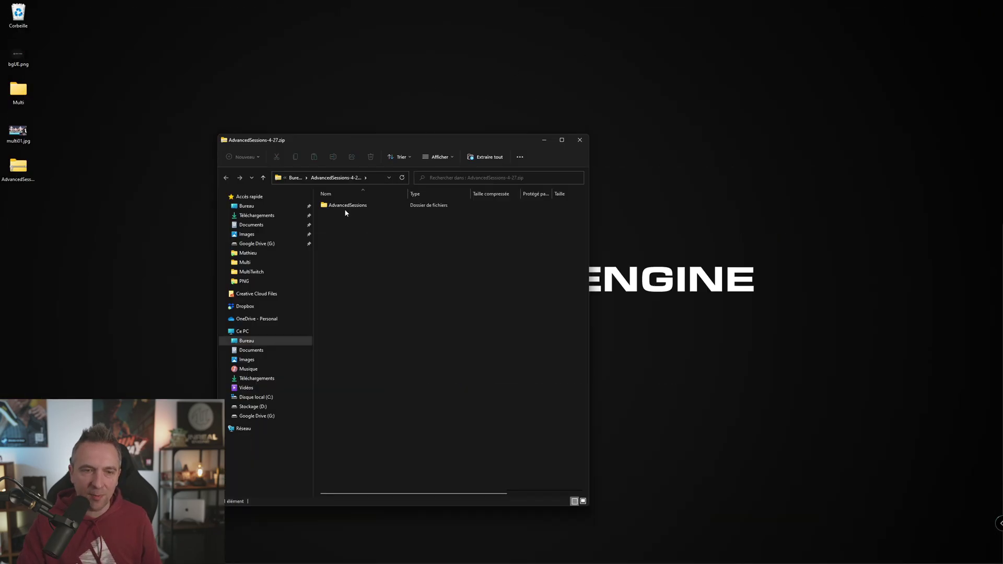
{"action": "left_click_drag", "start_coordinate": [346, 206], "coordinate": [679, 51]}
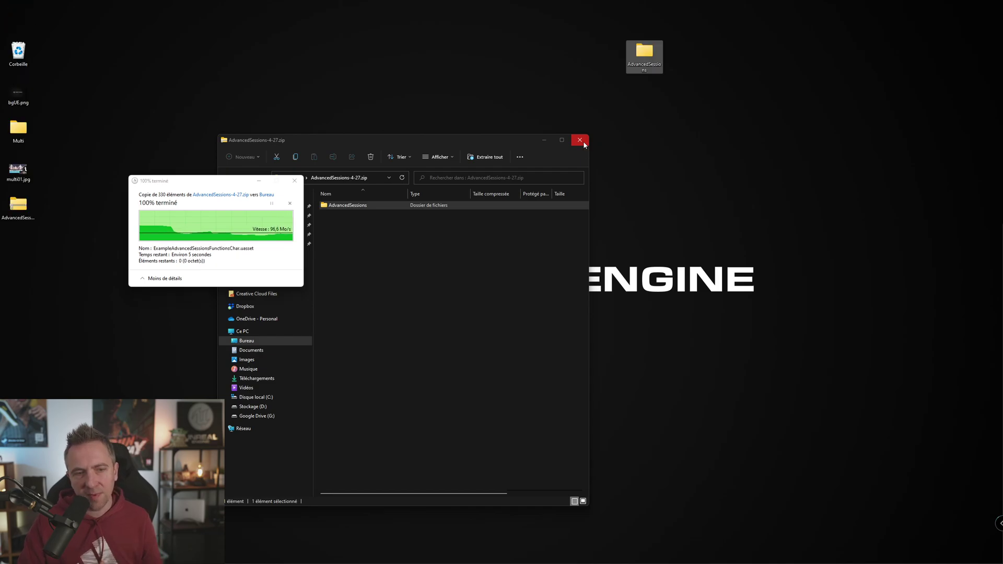
{"action": "left_click", "coordinate": [579, 140]}
Copy the AdvancedSessions and AdvancedSteamSessions folders from the extracted folder.
{"action": "double_click", "coordinate": [632, 65]}
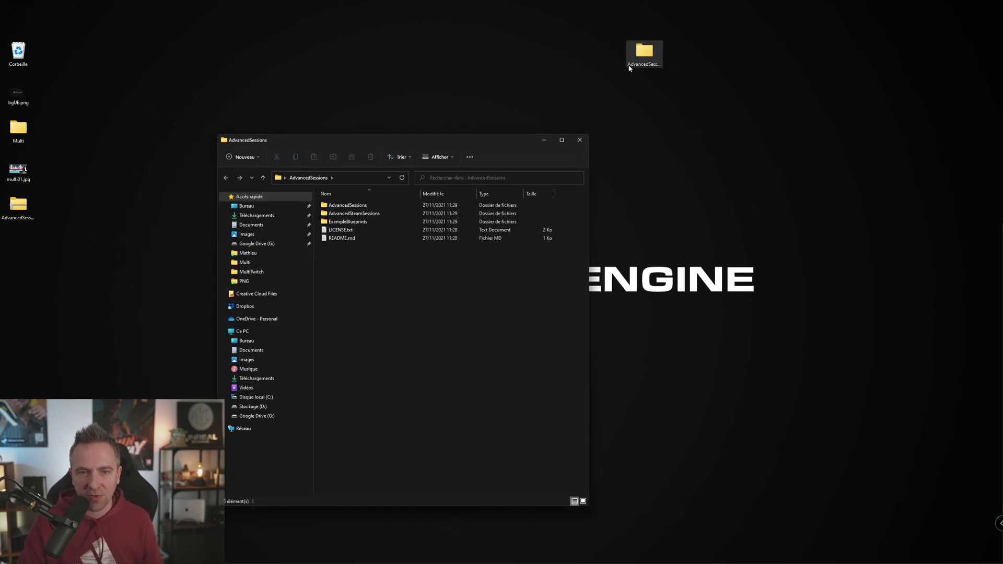
{"action": "left_click", "coordinate": [379, 205]}
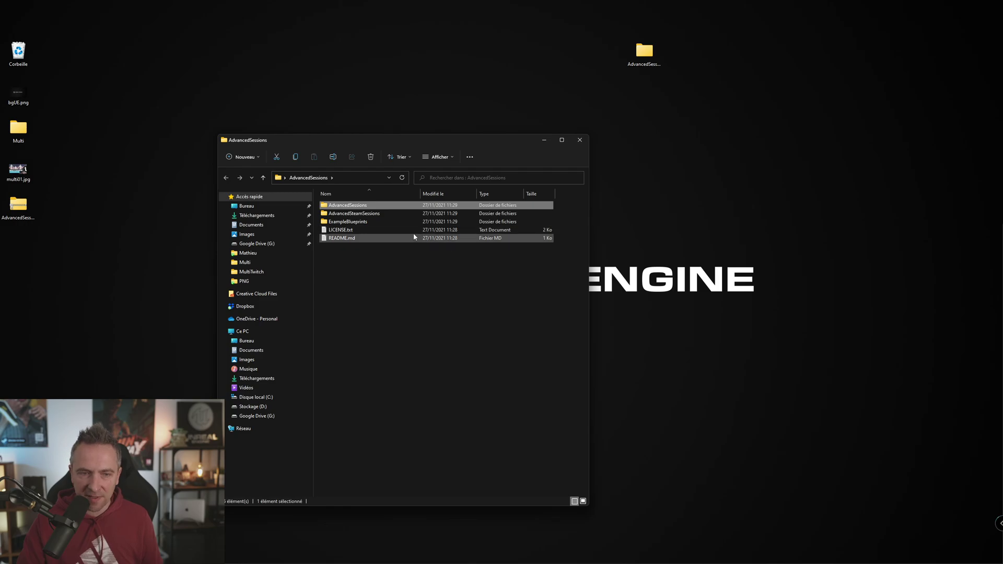
{"action": "left_click", "coordinate": [343, 216], "text": "ctrl"}
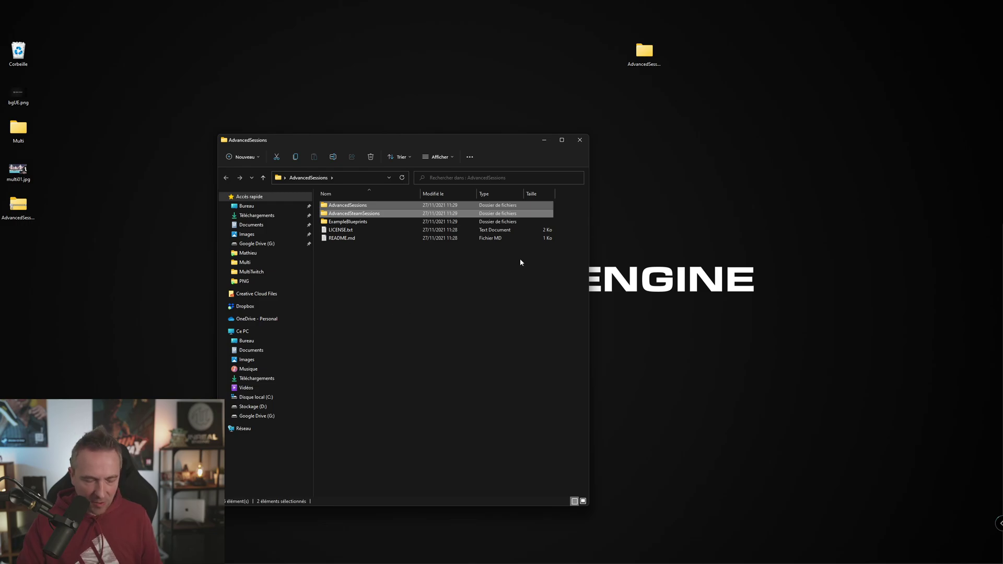
{"action": "key", "text": "ctrl+c"}
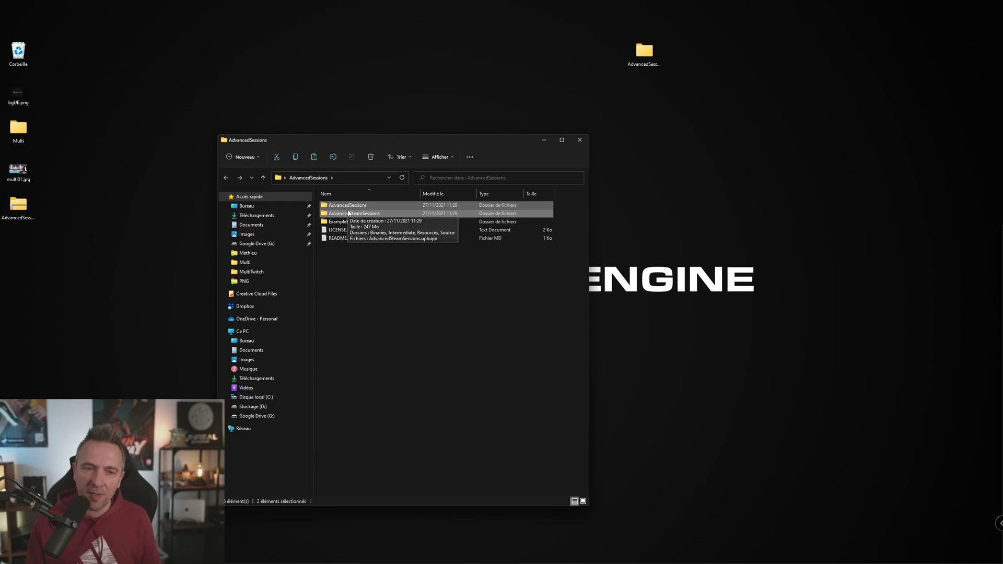
Revisit the plugin forum post in Chrome.
{"action": "mouse_move", "coordinate": [372, 562]}
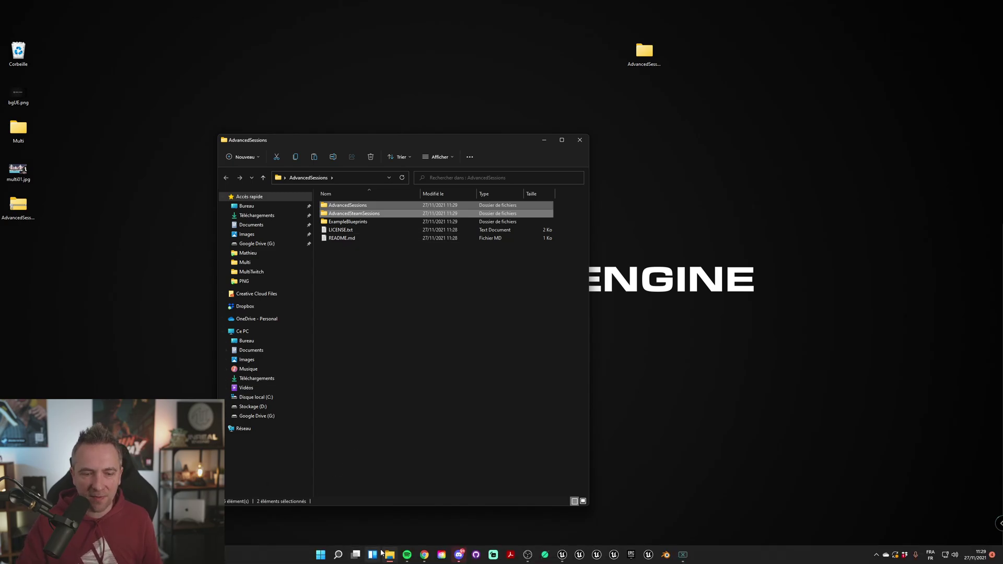
{"action": "left_click", "coordinate": [421, 558]}
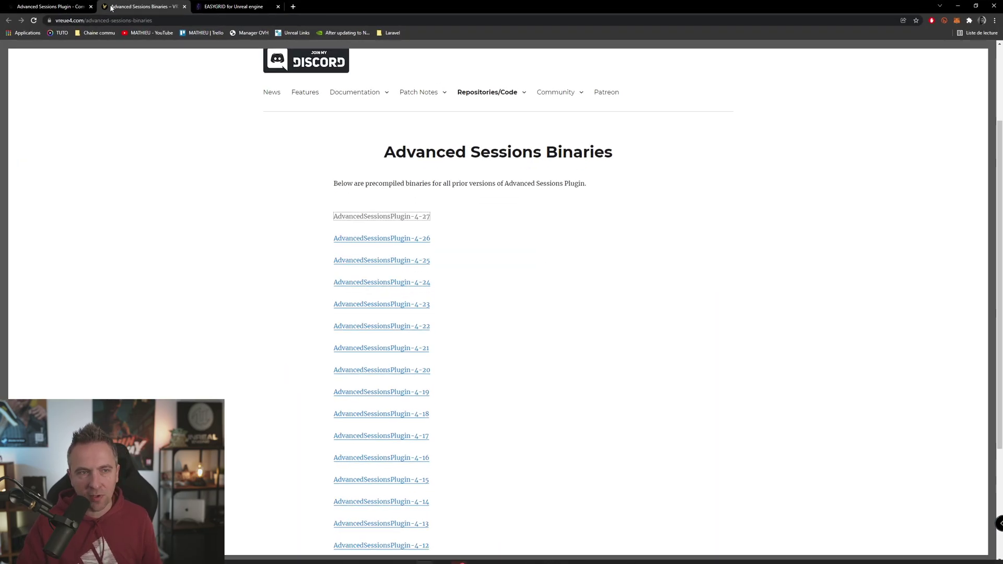
{"action": "key", "text": "ctrl+Page_Up"}
{"action": "scroll", "coordinate": [838, 358], "scroll_direction": "down", "scroll_amount": 5}
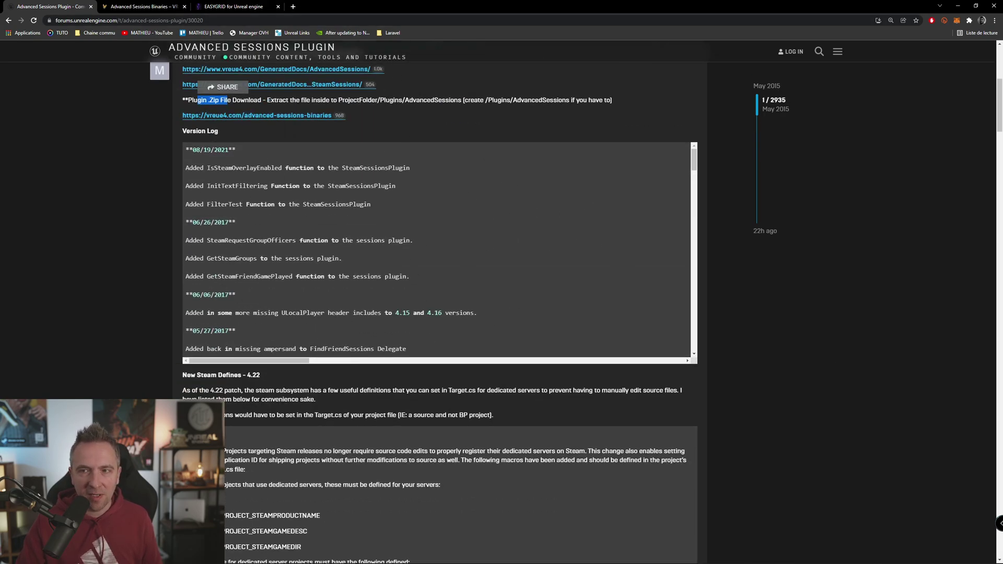
{"action": "left_click", "coordinate": [957, 6]}
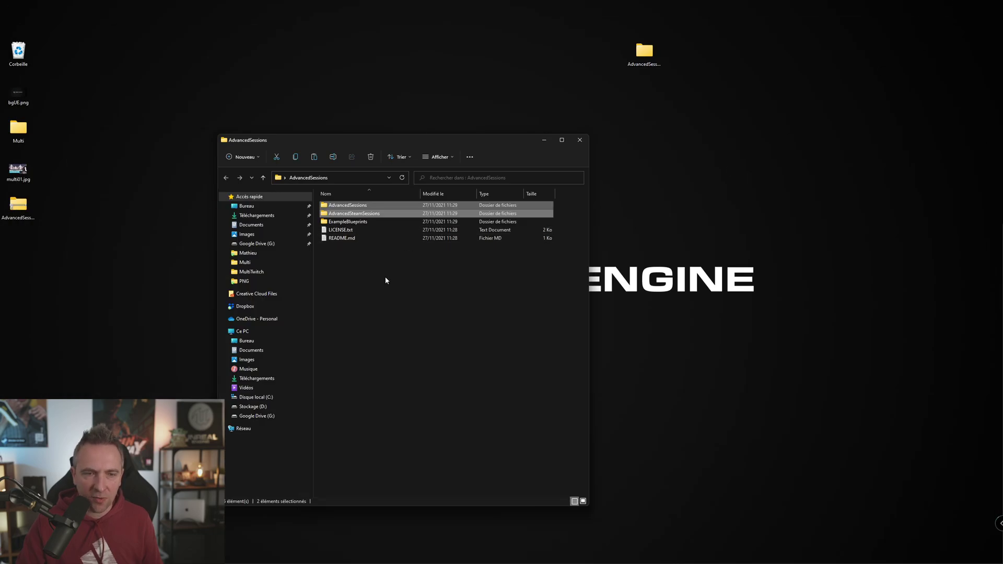
Open the TutoMulti project folder under Documents > Unreal Projects.
{"action": "left_click", "coordinate": [271, 225]}
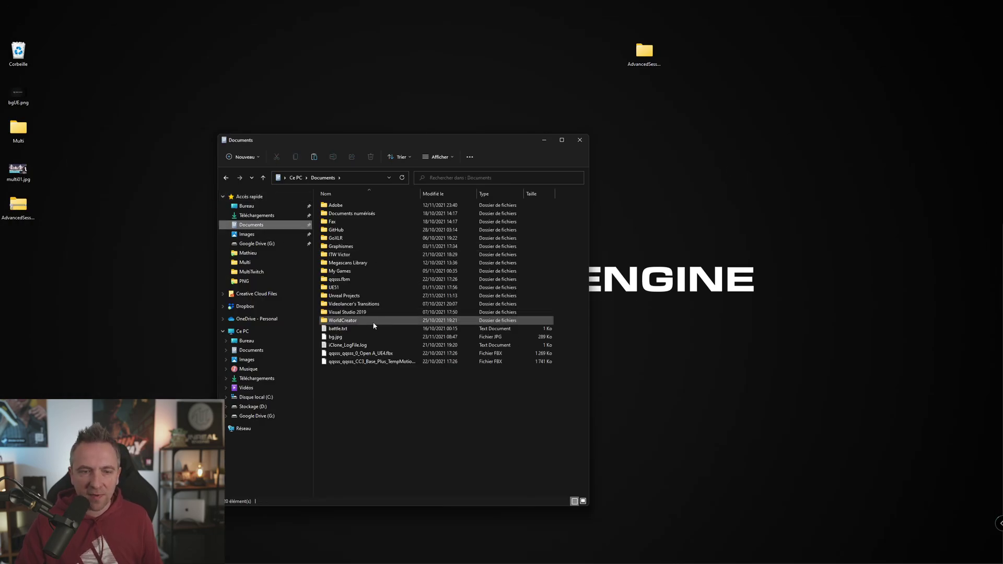
{"action": "double_click", "coordinate": [367, 295]}
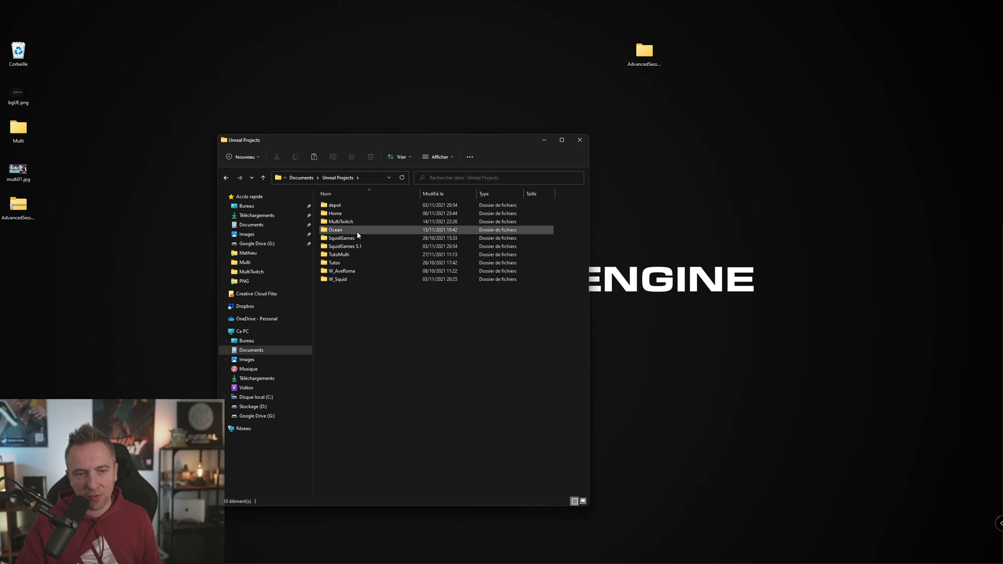
{"action": "double_click", "coordinate": [356, 254]}
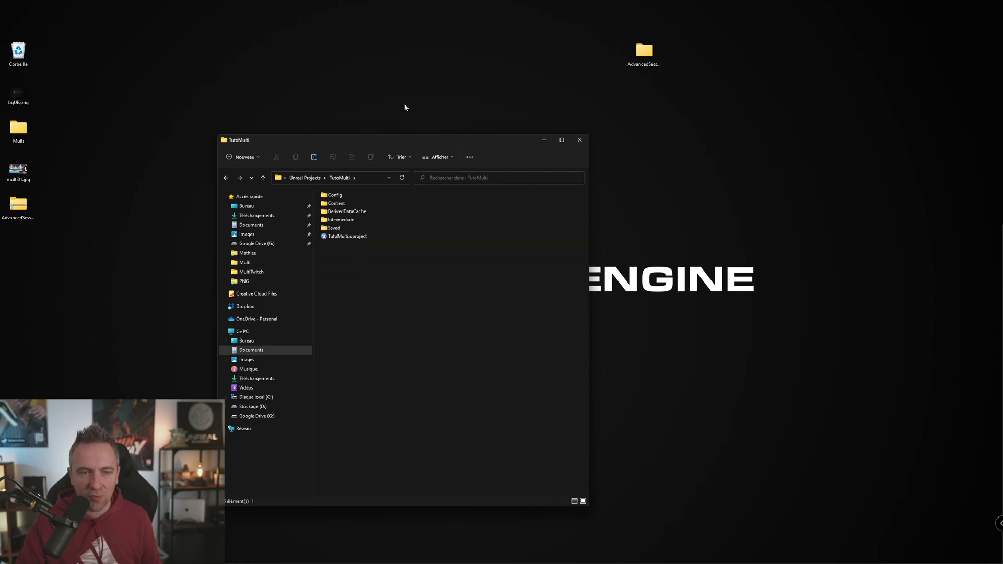
{"action": "left_click_drag", "start_coordinate": [408, 140], "coordinate": [540, 105]}
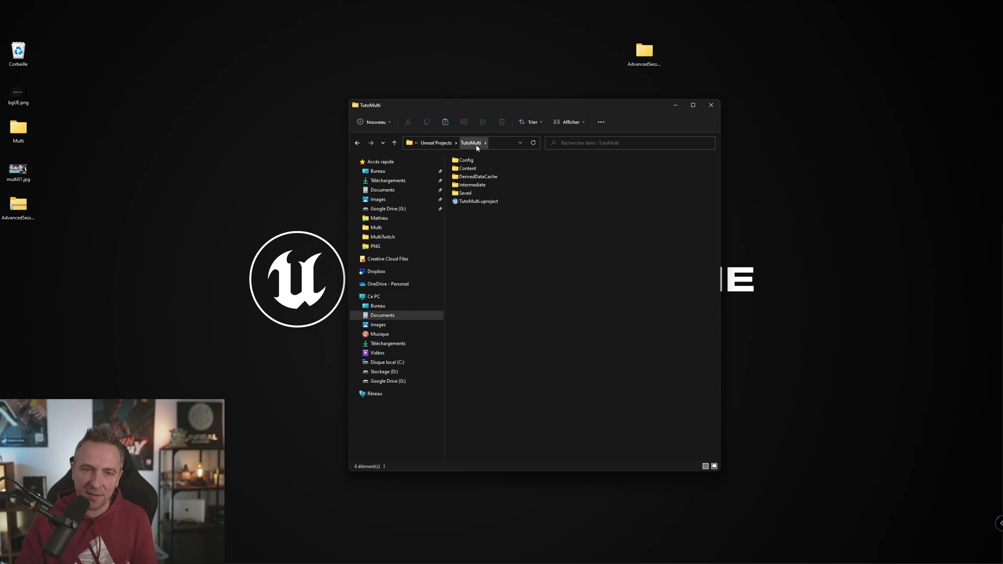
Create a new folder named Plugins inside TutoMulti.
{"action": "right_click", "coordinate": [493, 244]}
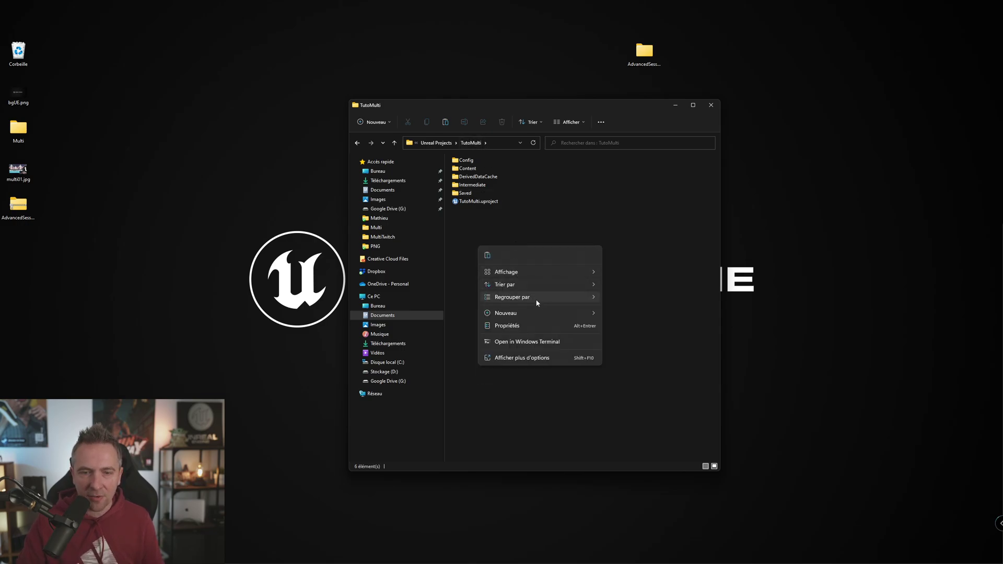
{"action": "mouse_move", "coordinate": [547, 312]}
{"action": "left_click", "coordinate": [608, 309]}
{"action": "type", "text": "Plugins"}
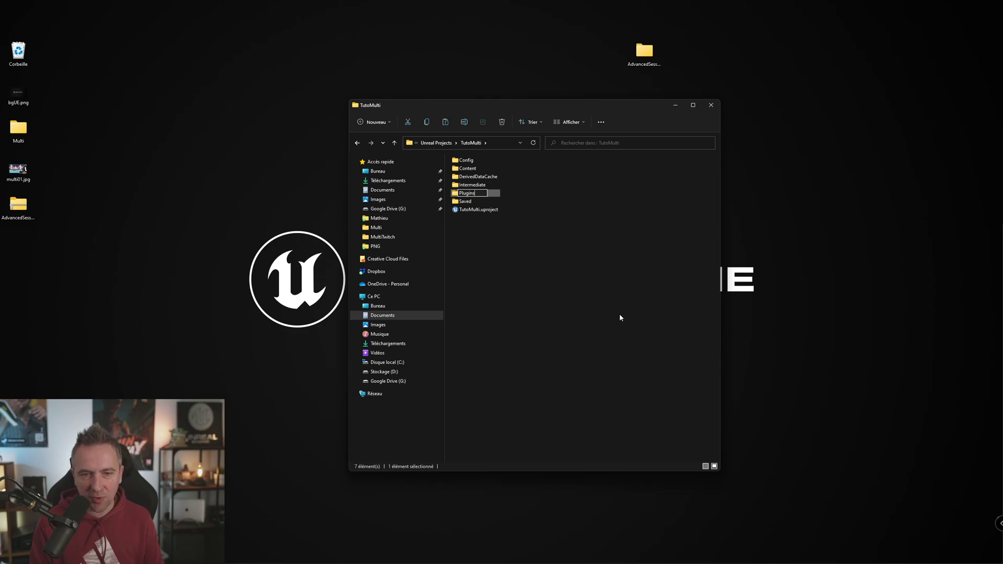
{"action": "key", "text": "Return"}
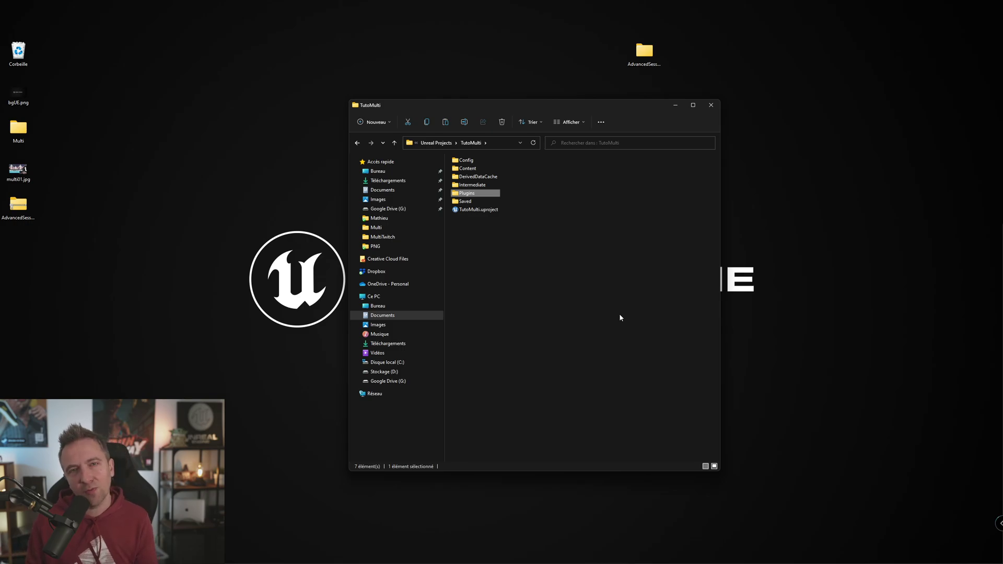
{"action": "left_click", "coordinate": [603, 303]}
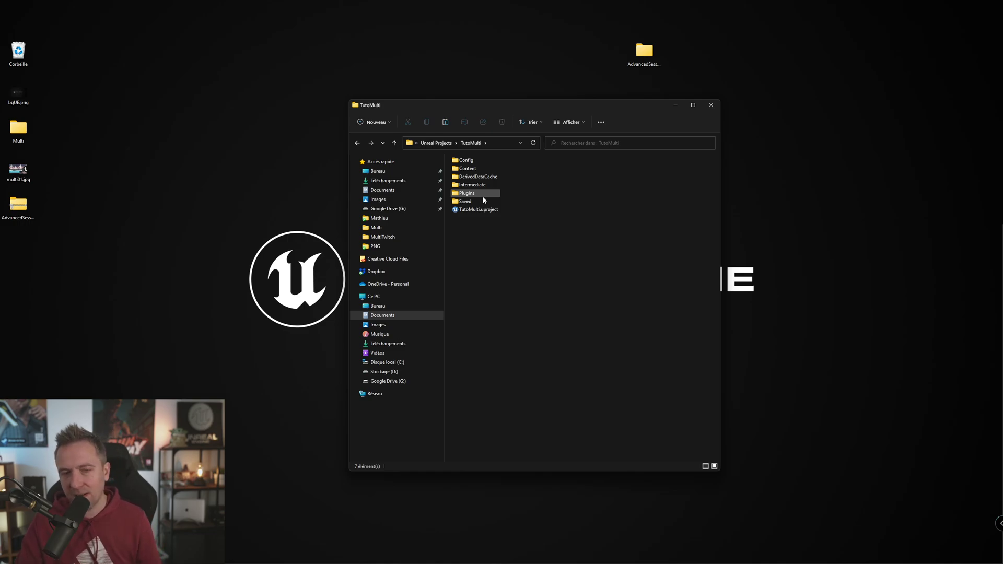
Paste the AdvancedSessions and AdvancedSteamSessions folders into Plugins.
{"action": "double_click", "coordinate": [480, 194]}
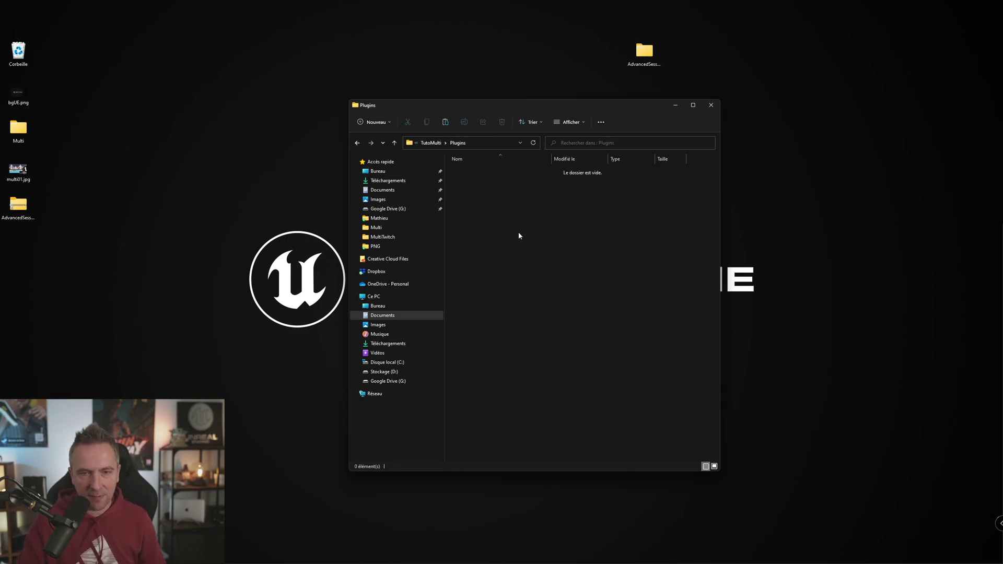
{"action": "key", "text": "ctrl+v"}
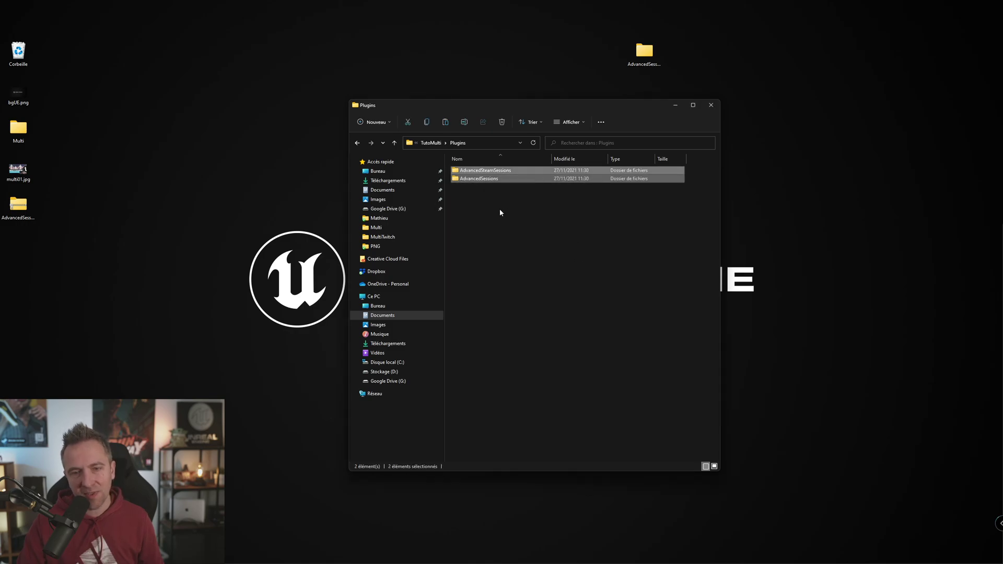
{"action": "left_click", "coordinate": [499, 210]}
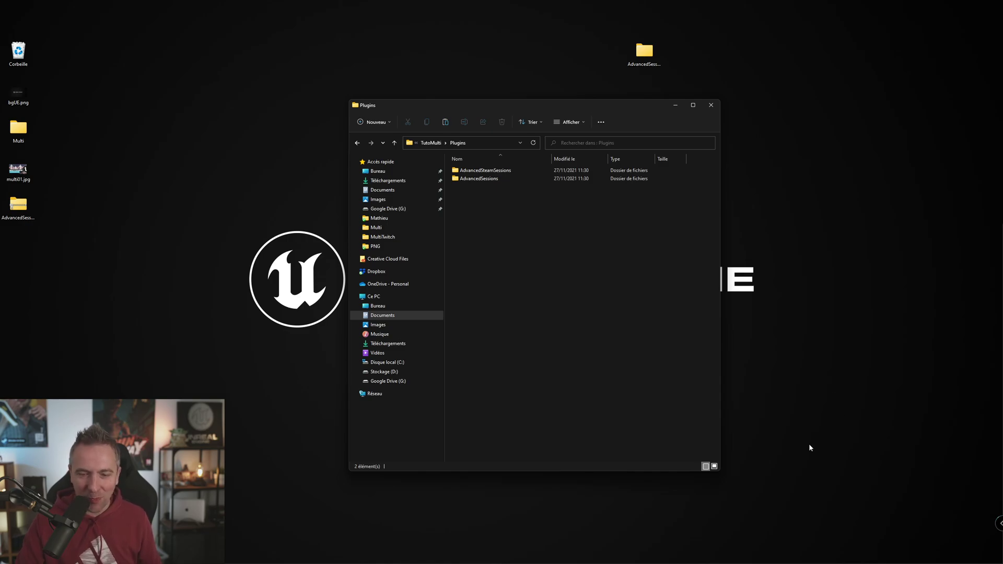
{"action": "key", "text": "super+Tab"}
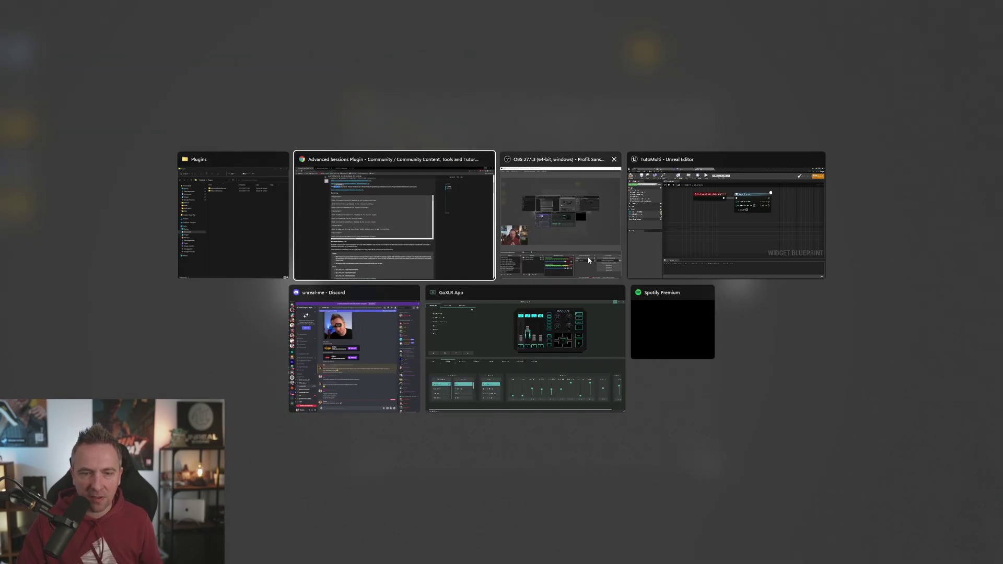
Close the Unreal editor, answer the Save Content prompt, and close the Plugins folder window.
{"action": "left_click", "coordinate": [700, 221]}
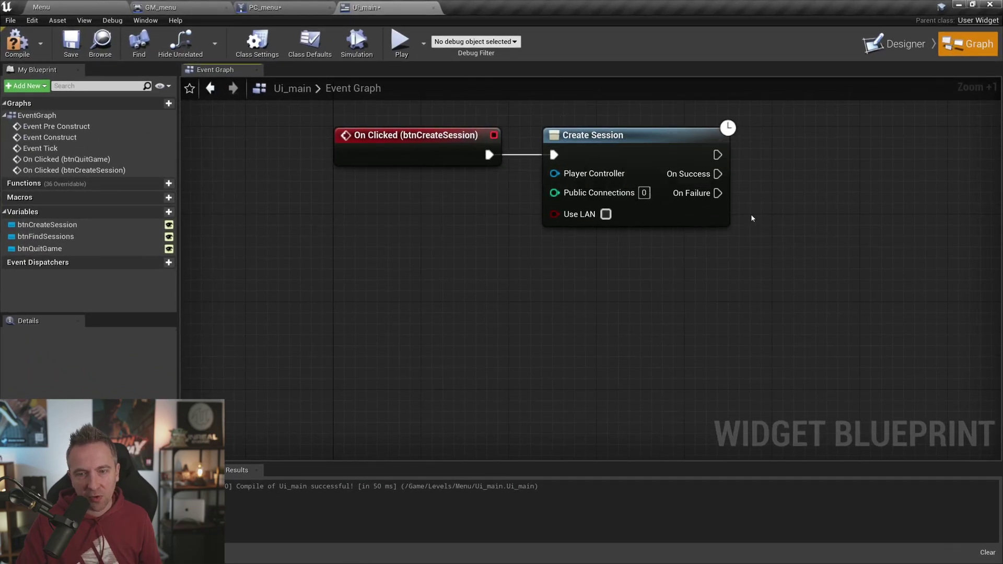
{"action": "left_click", "coordinate": [990, 4]}
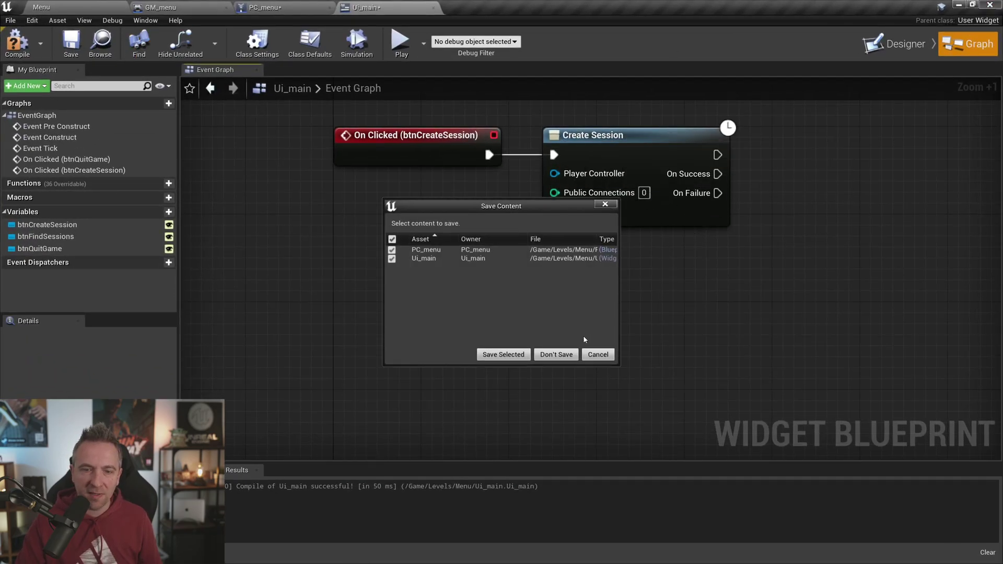
{"action": "left_click", "coordinate": [523, 355]}
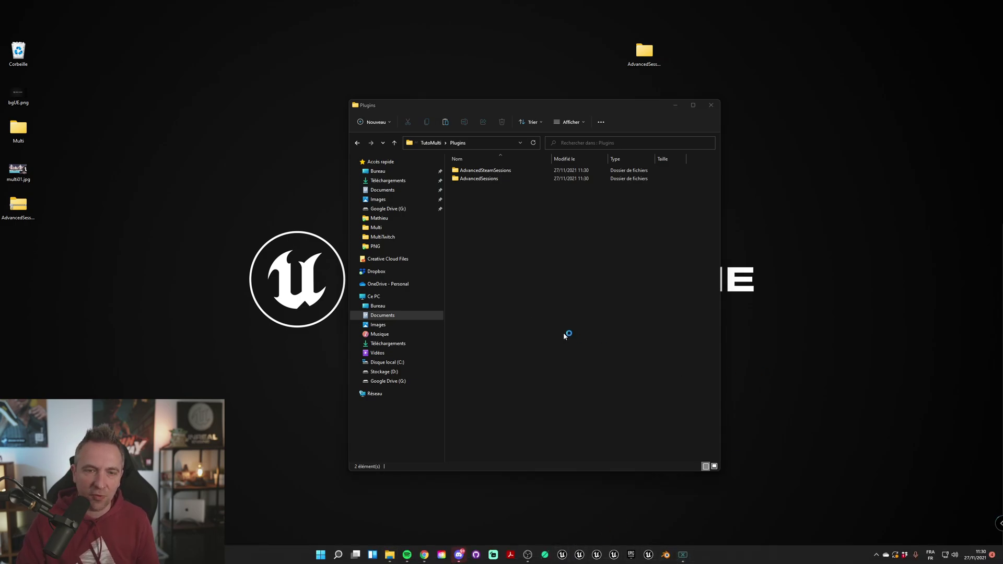
{"action": "left_click", "coordinate": [711, 105]}
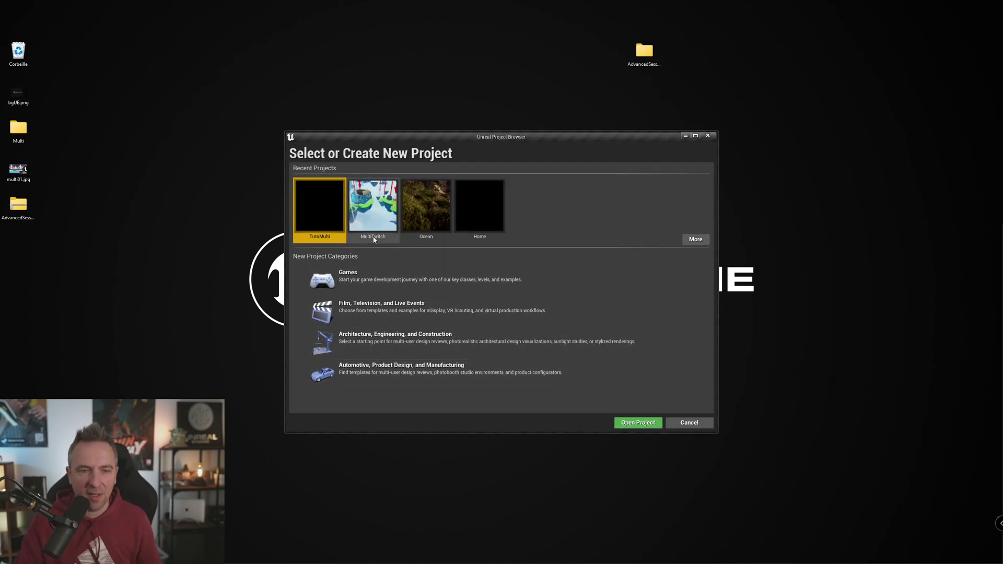
Reopen TutoMulti and set the Application Scale to 1.4 in the Widget Reflector.
{"action": "double_click", "coordinate": [323, 212]}
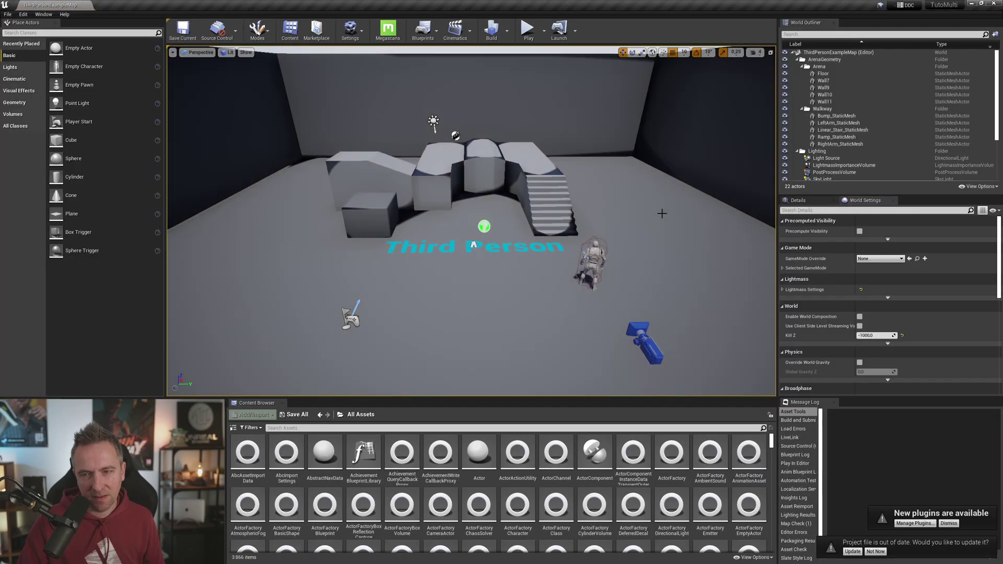
{"action": "left_click", "coordinate": [43, 15]}
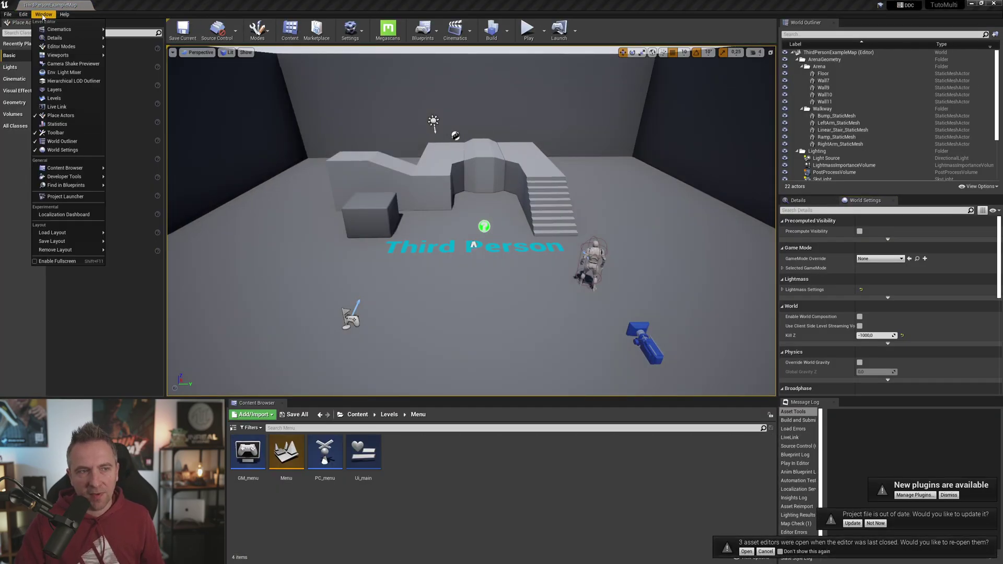
{"action": "mouse_move", "coordinate": [83, 176]}
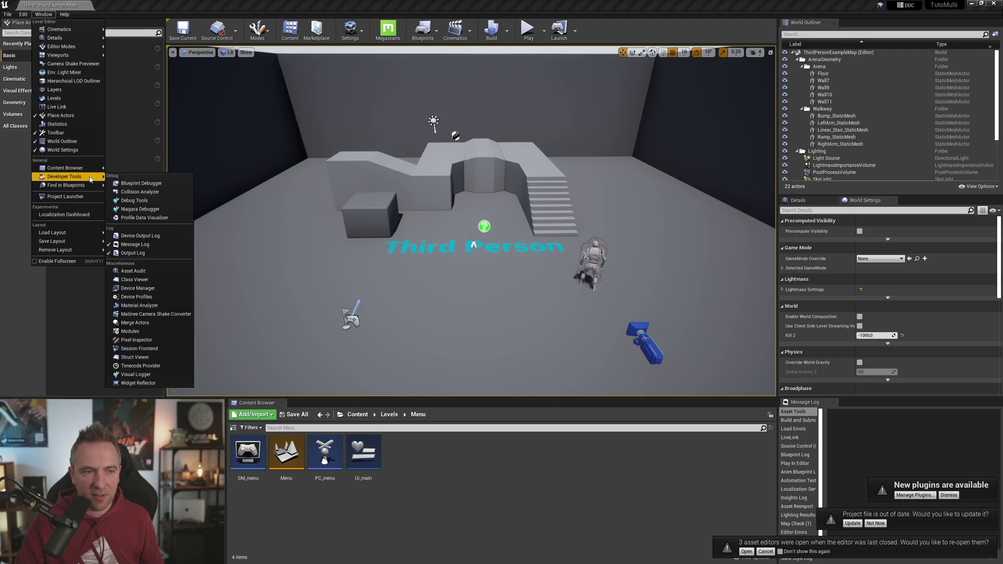
{"action": "left_click", "coordinate": [161, 383]}
{"action": "left_click", "coordinate": [679, 240]}
{"action": "type", "text": "1.4"}
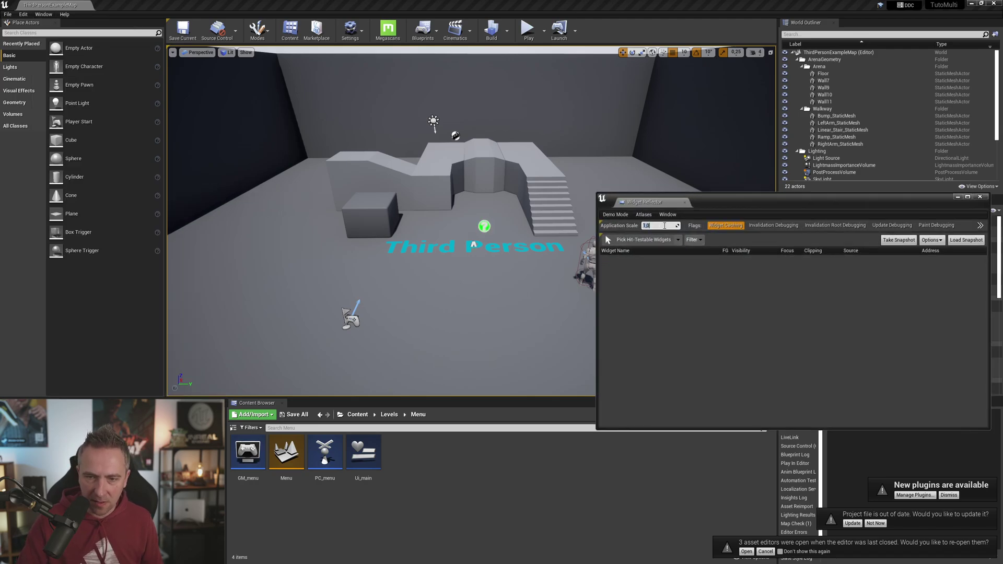
{"action": "key", "text": "Return"}
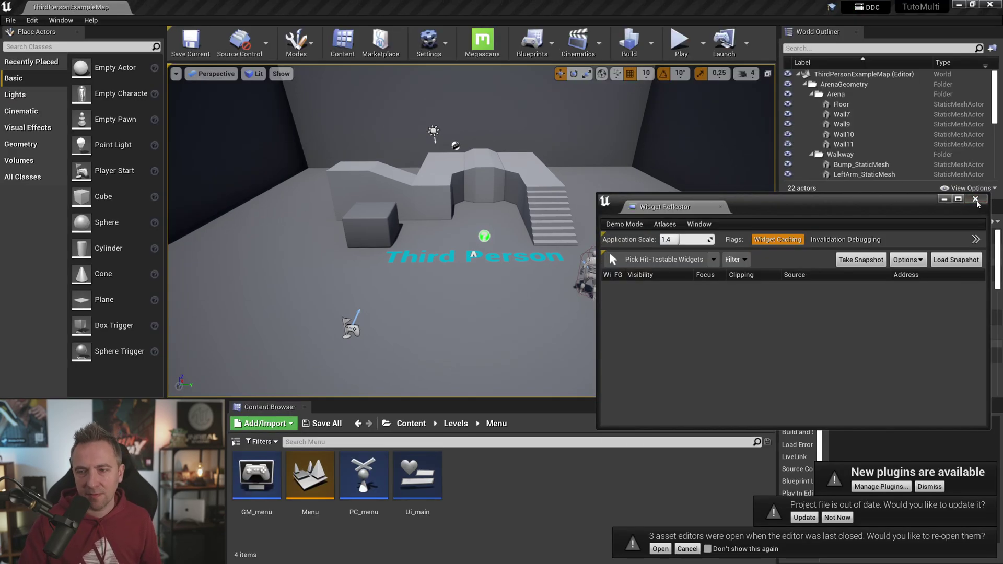
{"action": "left_click", "coordinate": [975, 198]}
Confirm the Advanced Sessions plugins are enabled by searching 'sessions' in Plugins.
{"action": "left_click", "coordinate": [52, 21]}
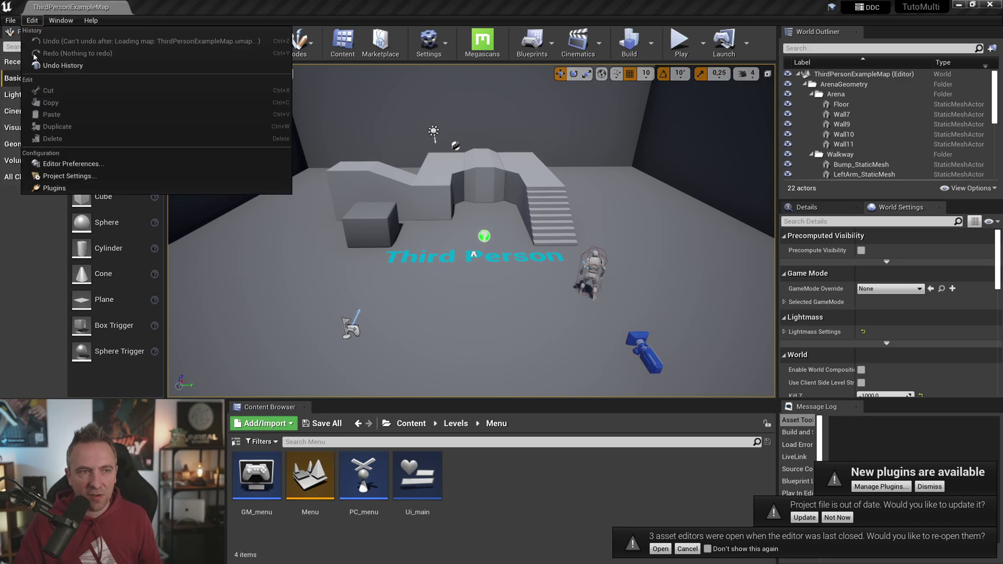
{"action": "left_click", "coordinate": [57, 189]}
{"action": "type", "text": "sessio"}
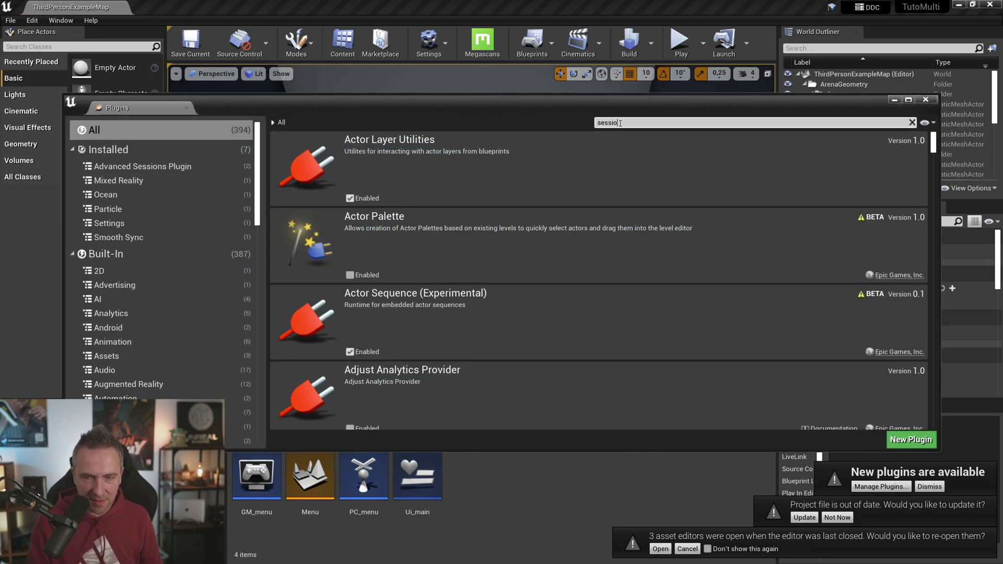
{"action": "type", "text": "ns"}
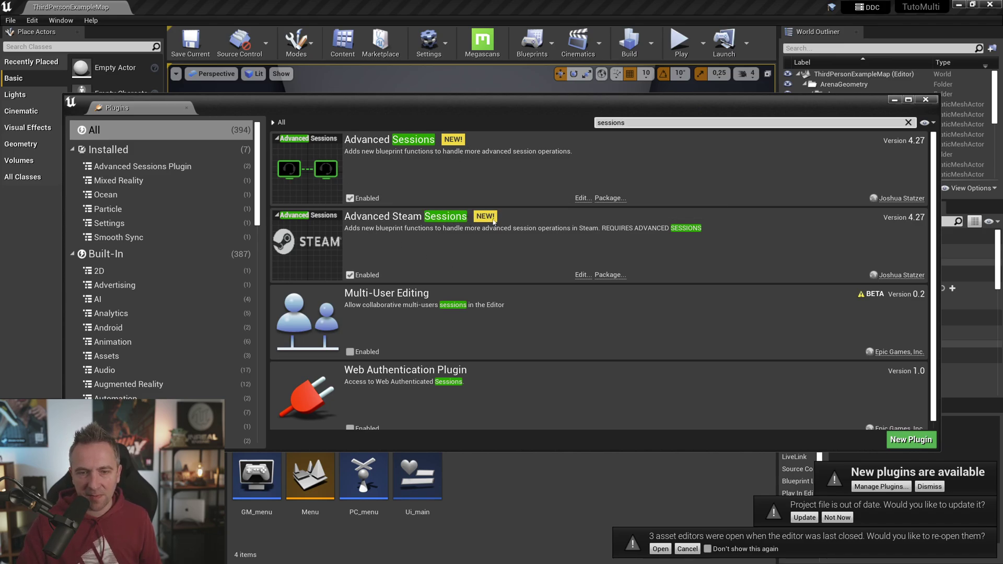
{"action": "left_click", "coordinate": [926, 99]}
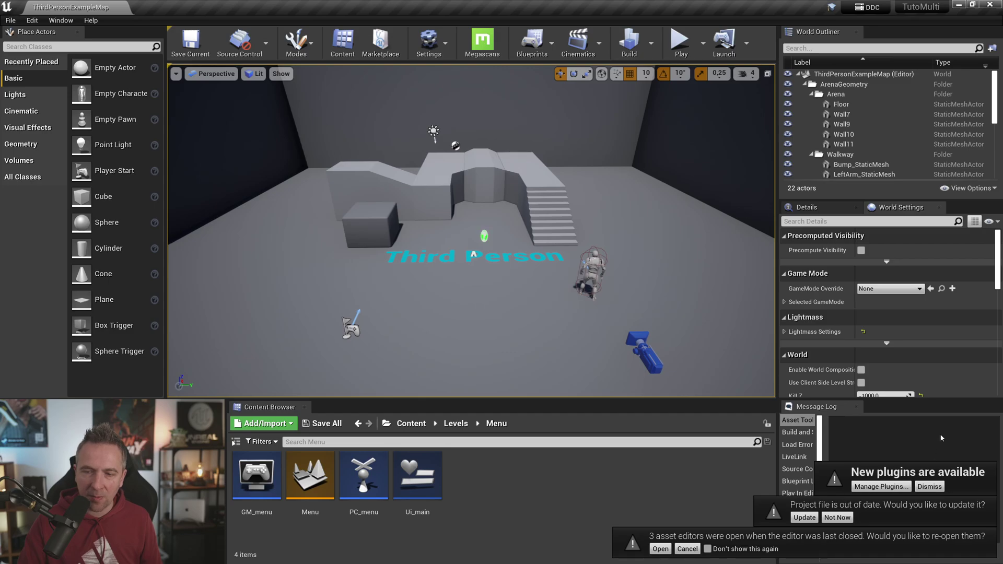
Dismiss the plugin notification, update the project file, and decline reopening editors.
{"action": "left_click", "coordinate": [929, 486]}
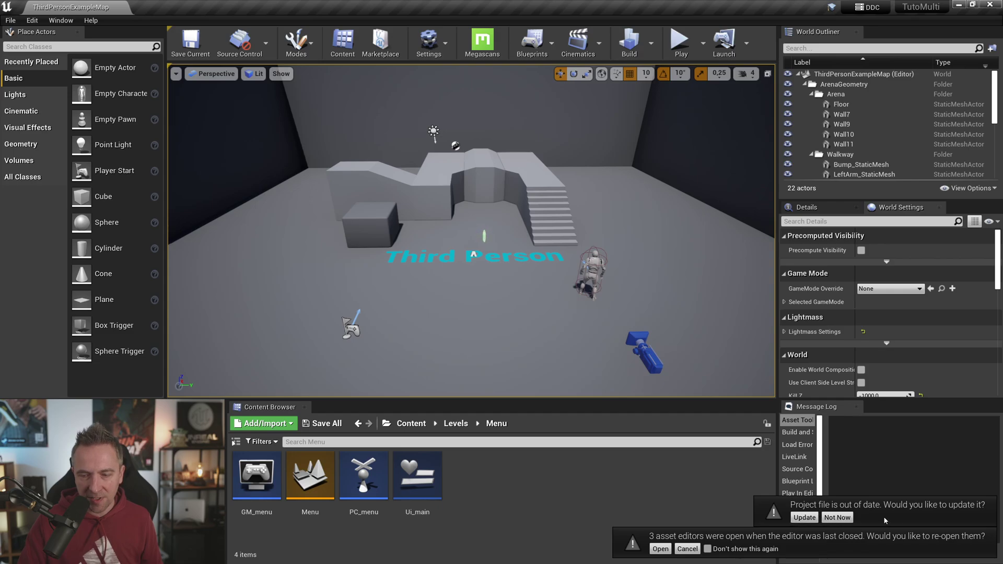
{"action": "left_click", "coordinate": [804, 518]}
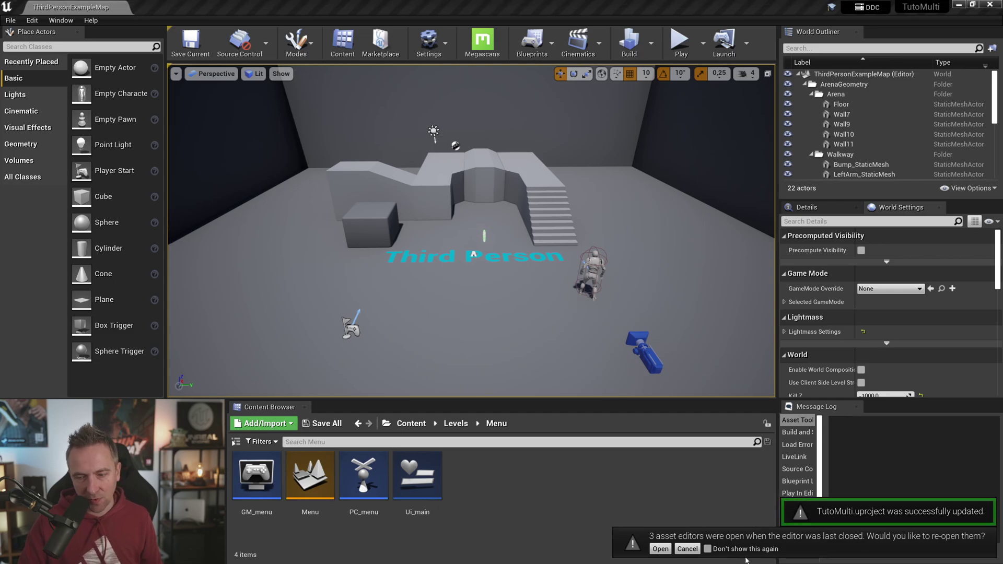
{"action": "left_click", "coordinate": [687, 549]}
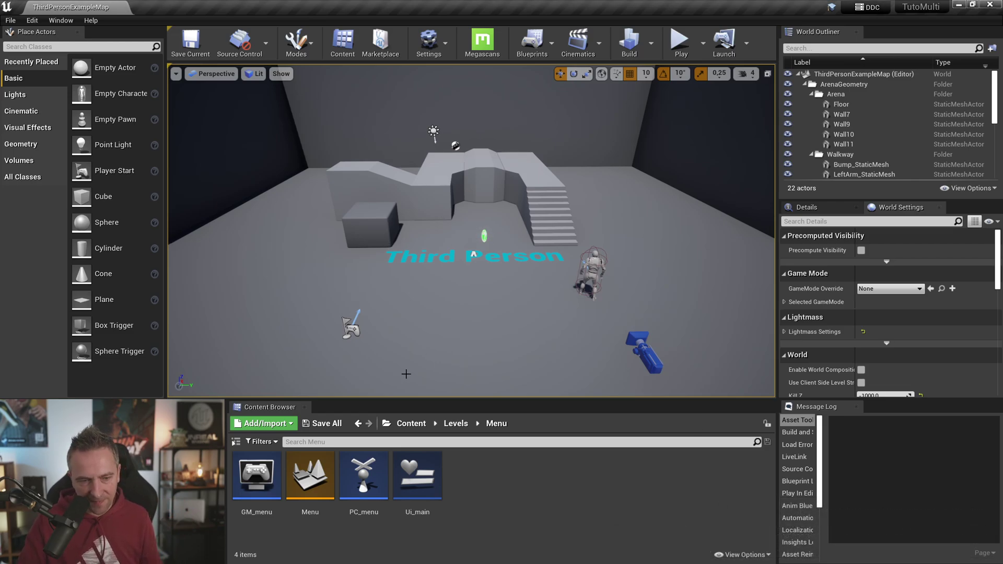
Open the Menu level and Ui_main's Event Graph, bringing the Create Session nodes into view.
{"action": "left_click", "coordinate": [310, 477]}
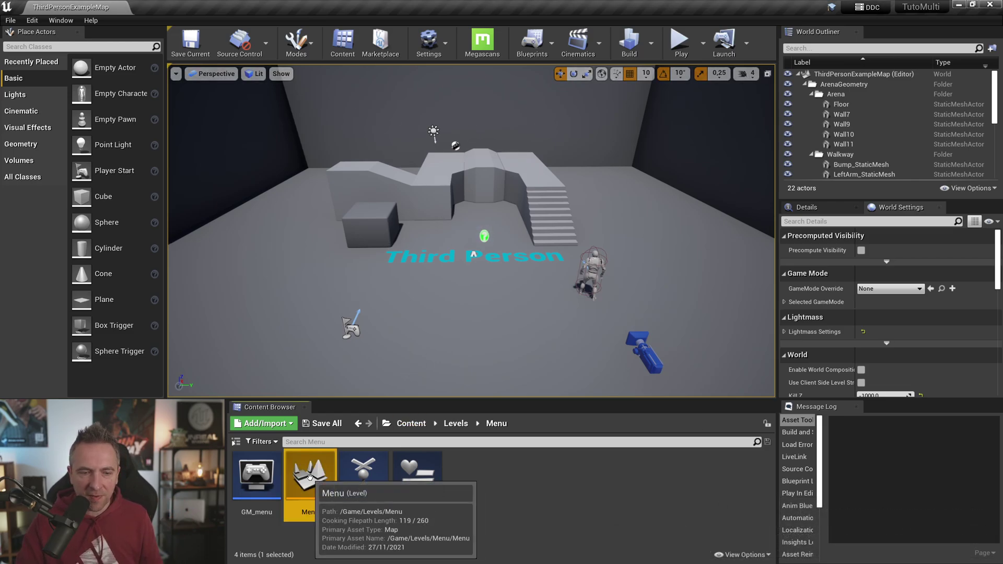
{"action": "double_click", "coordinate": [310, 477]}
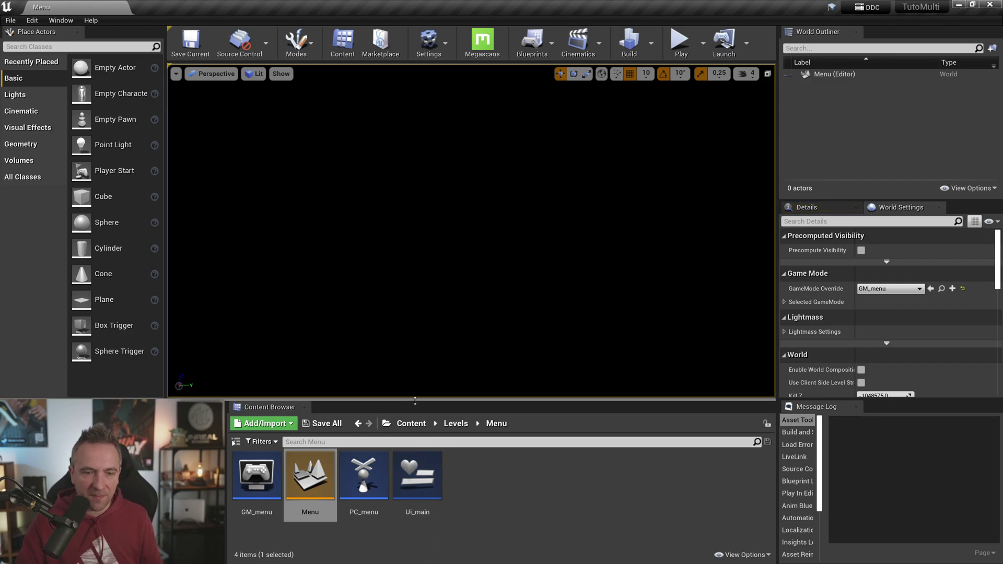
{"action": "mouse_move", "coordinate": [441, 471]}
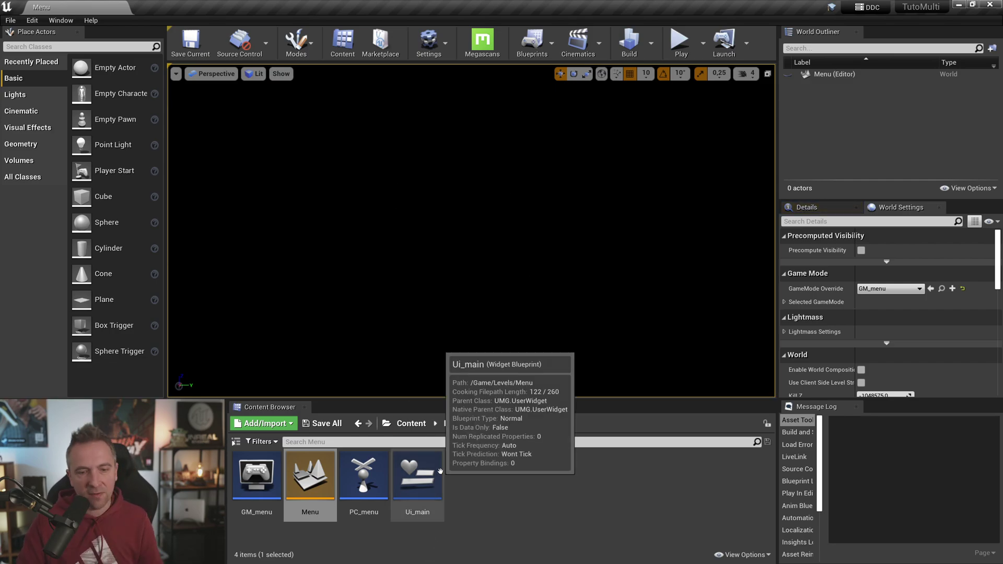
{"action": "double_click", "coordinate": [423, 484]}
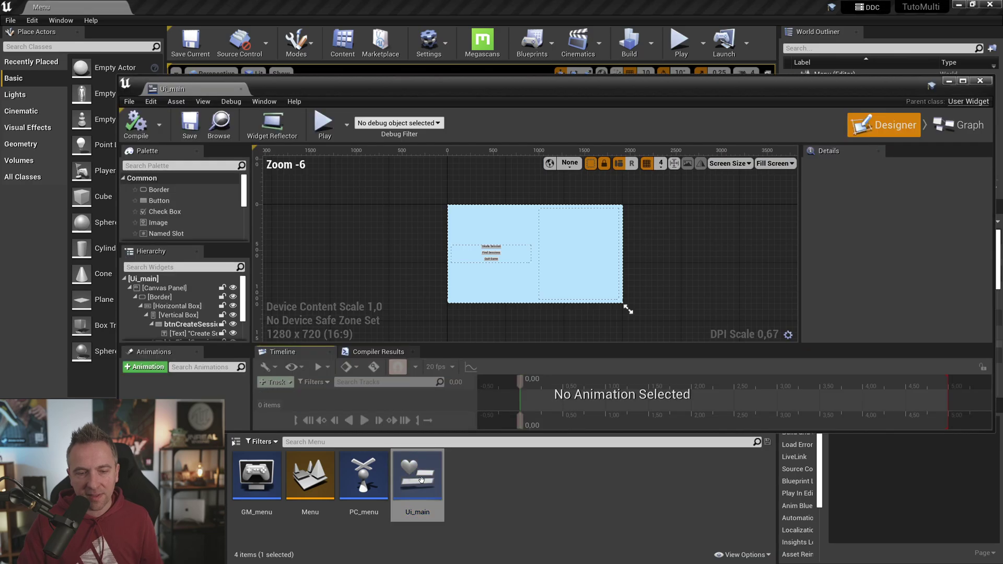
{"action": "left_click_drag", "start_coordinate": [175, 104], "coordinate": [176, 4]}
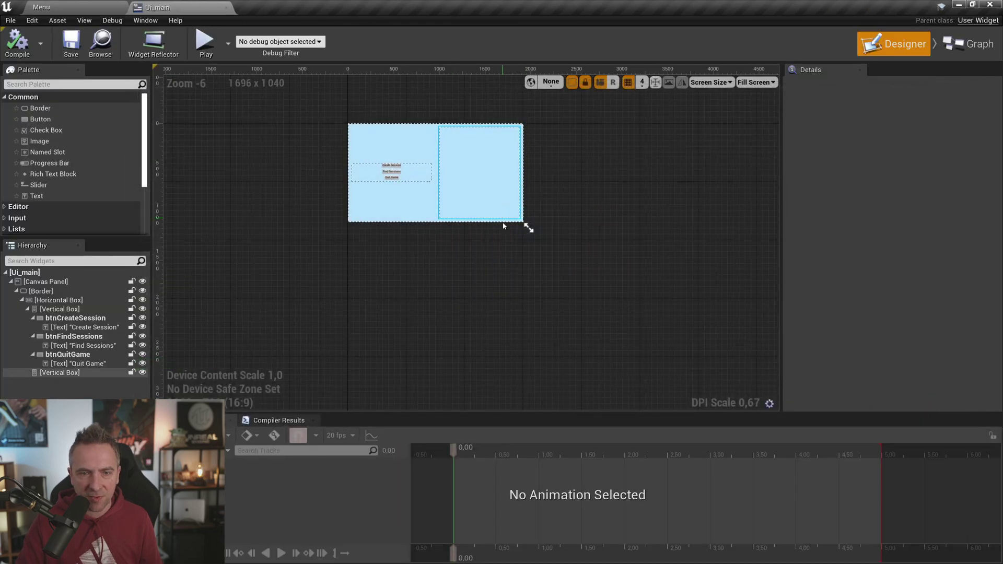
{"action": "left_click", "coordinate": [965, 44]}
{"action": "right_click_drag", "start_coordinate": [658, 226], "coordinate": [584, 110]}
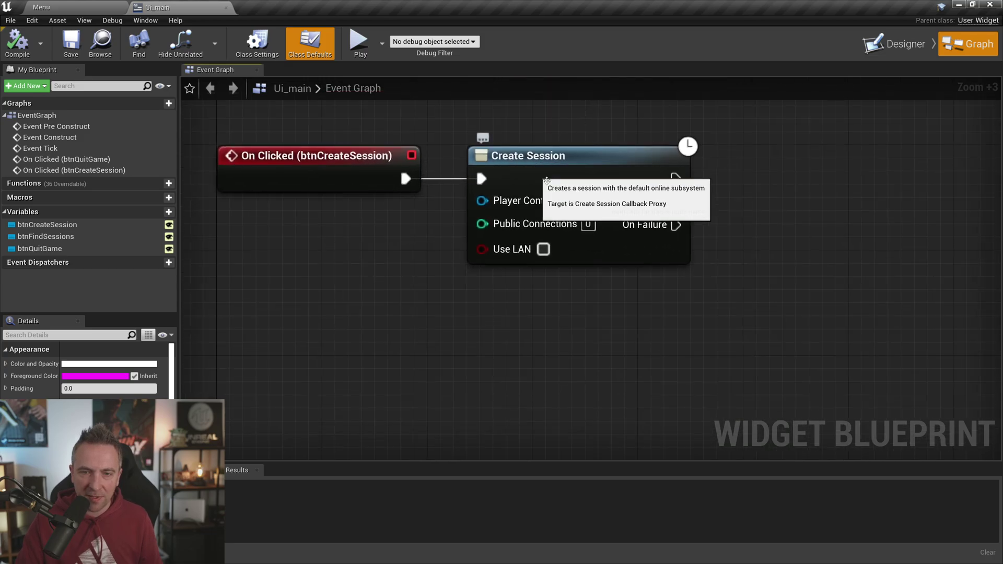
Search 'create session' in empty graph space and place a Create Advanced Session node.
{"action": "scroll", "coordinate": [777, 258], "scroll_direction": "down", "scroll_amount": 2}
{"action": "mouse_move", "coordinate": [777, 257]}
{"action": "right_mouse_down"}
{"action": "mouse_move", "coordinate": [642, 244]}
{"action": "mouse_move", "coordinate": [545, 217]}
{"action": "right_mouse_up"}
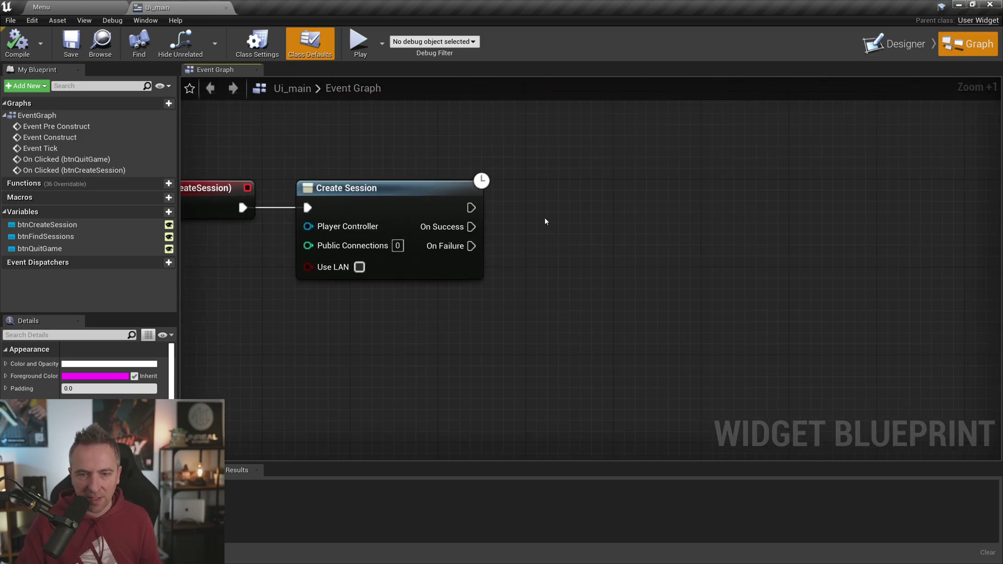
{"action": "right_click", "coordinate": [544, 218]}
{"action": "type", "text": "create se"}
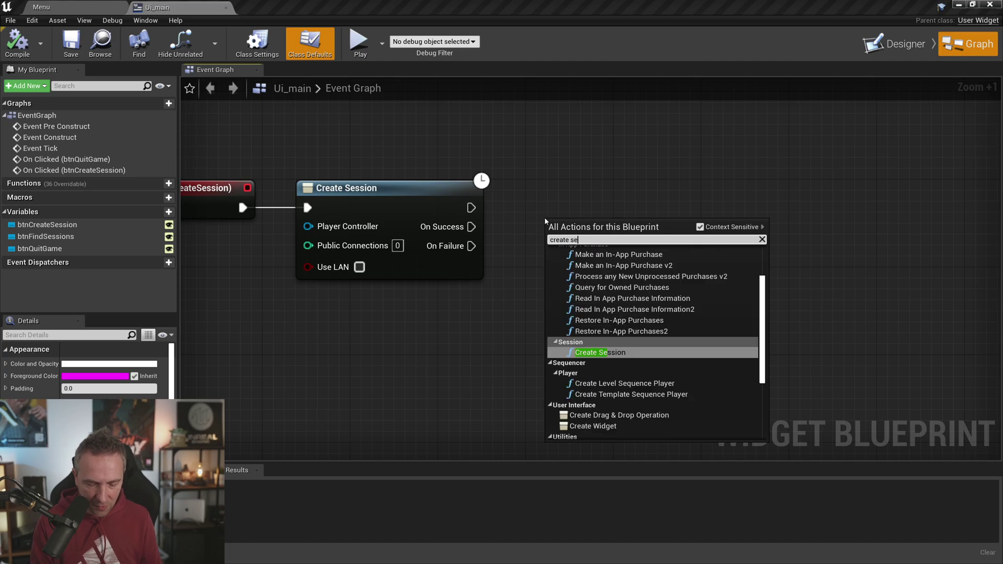
{"action": "type", "text": "ssion"}
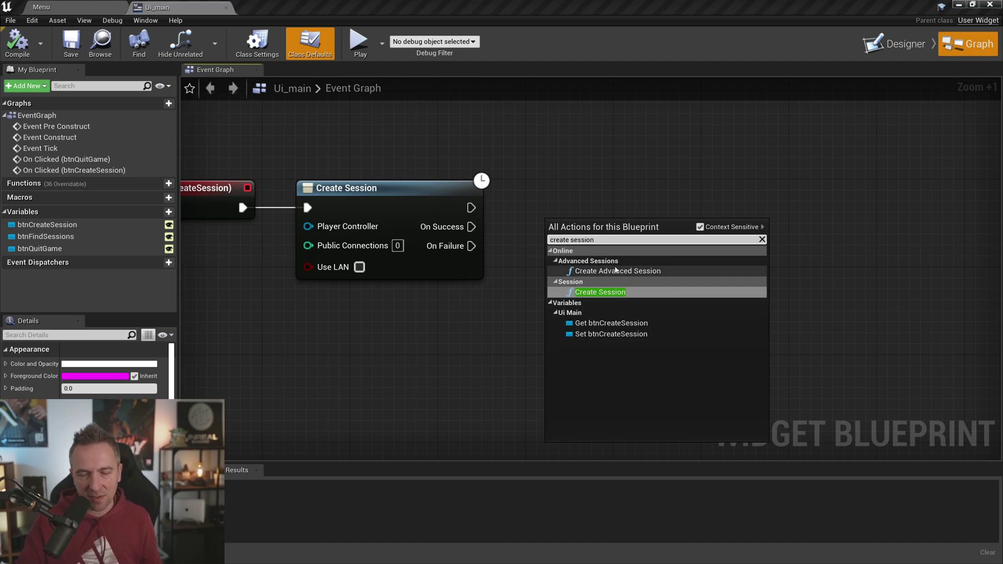
{"action": "mouse_move", "coordinate": [616, 275]}
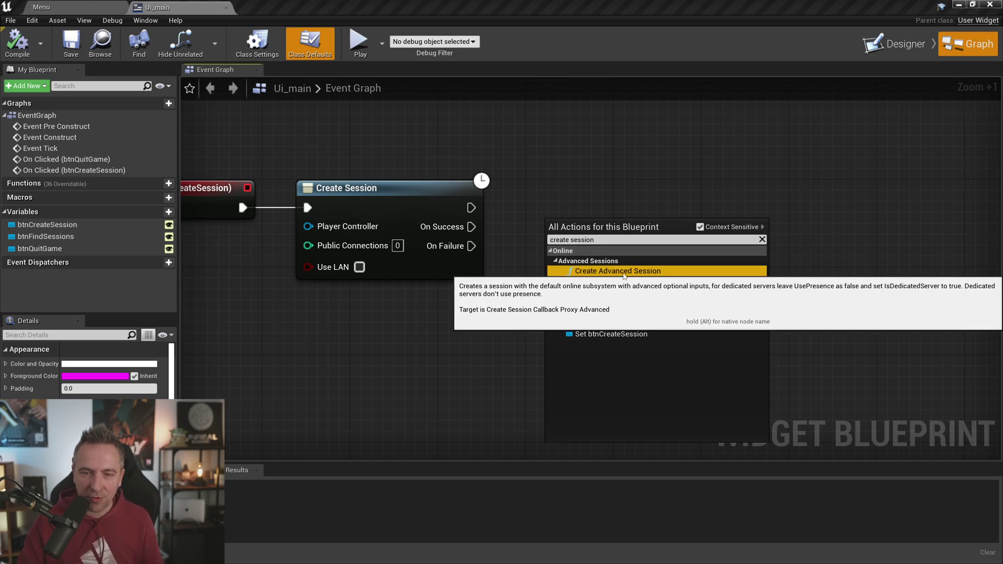
{"action": "left_click", "coordinate": [616, 271]}
{"action": "scroll", "coordinate": [648, 253], "scroll_direction": "down", "scroll_amount": 2}
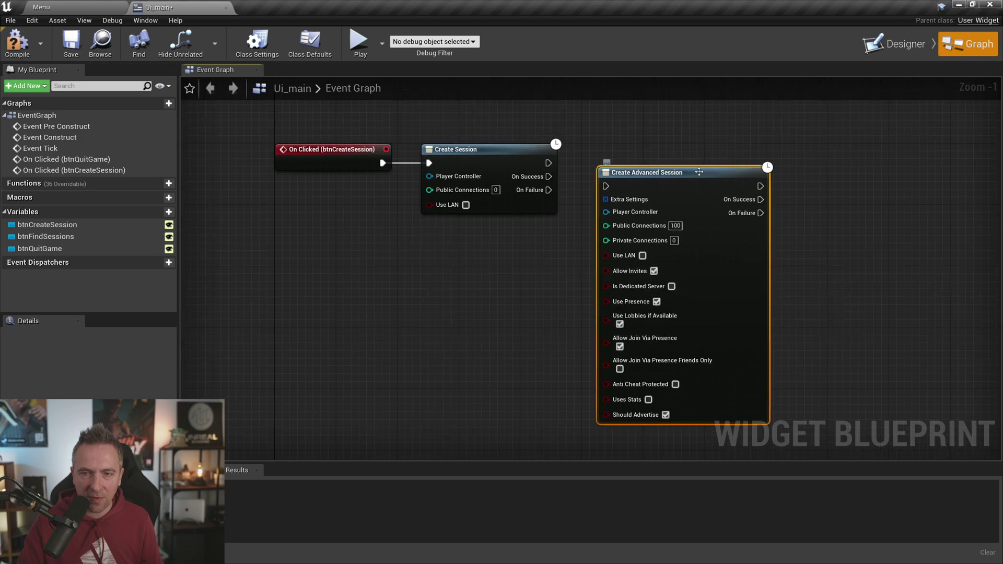
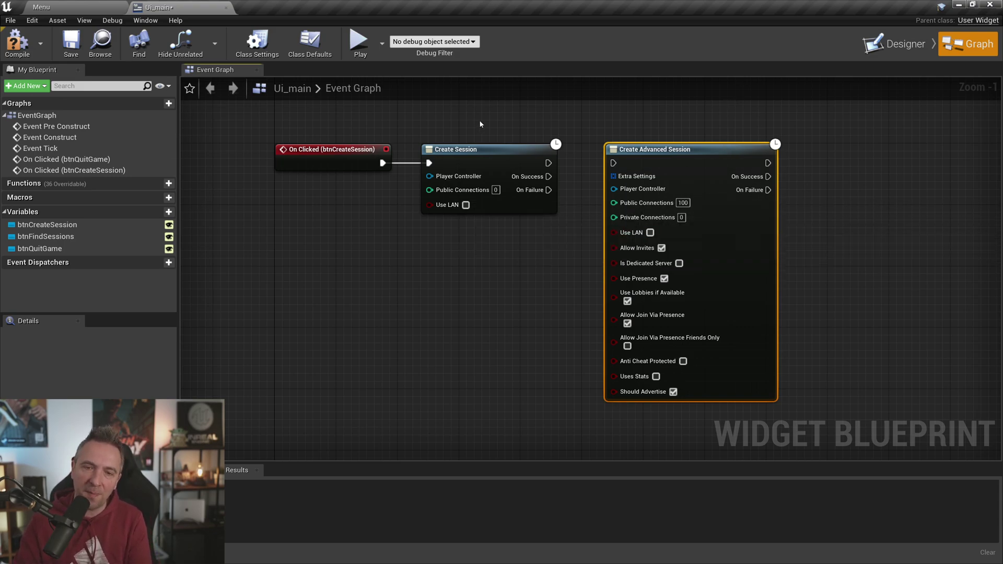
Delete the Create Session node, wire On Clicked (btnCreateSession) into Create Advanced Session, and compile.
{"action": "left_click", "coordinate": [481, 149]}
{"action": "key", "text": "Delete"}
{"action": "left_click_drag", "start_coordinate": [679, 149], "coordinate": [560, 150]}
{"action": "scroll", "coordinate": [461, 163], "scroll_direction": "up", "scroll_amount": 4}
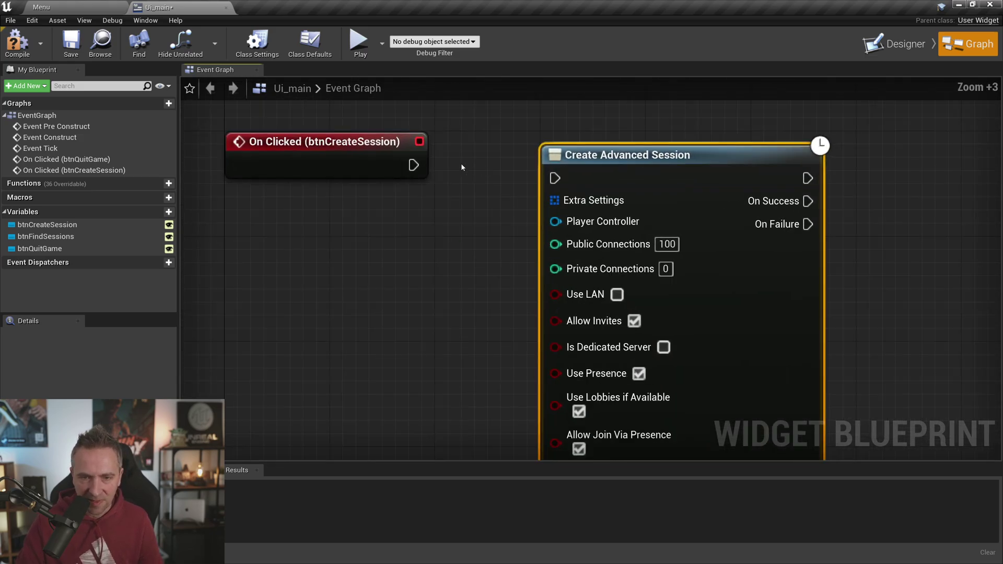
{"action": "mouse_move", "coordinate": [413, 165]}
{"action": "left_mouse_down"}
{"action": "mouse_move", "coordinate": [555, 178]}
{"action": "mouse_move", "coordinate": [524, 175]}
{"action": "left_mouse_up"}
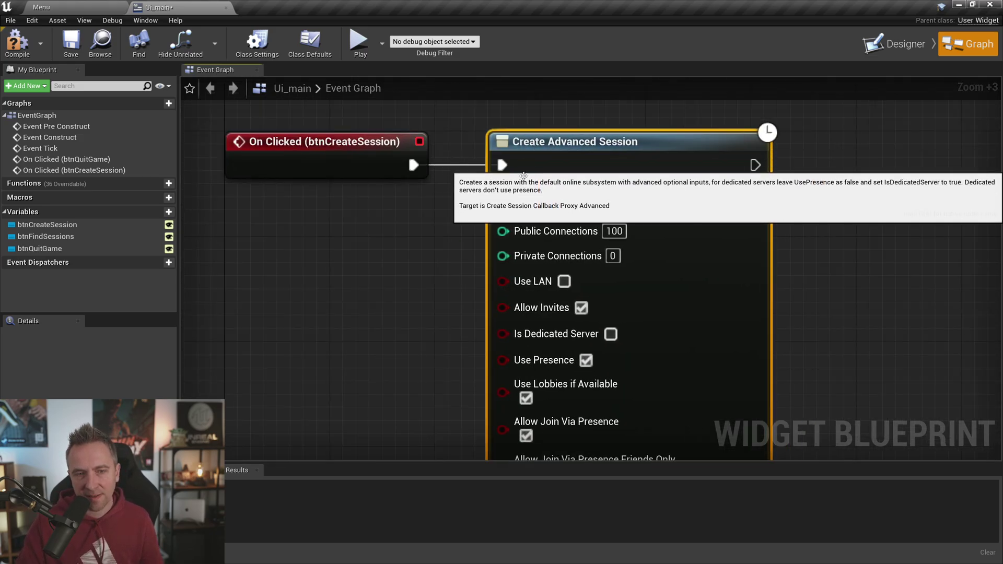
{"action": "scroll", "coordinate": [524, 176], "scroll_direction": "down", "scroll_amount": 4}
{"action": "right_click_drag", "start_coordinate": [769, 240], "coordinate": [680, 247]}
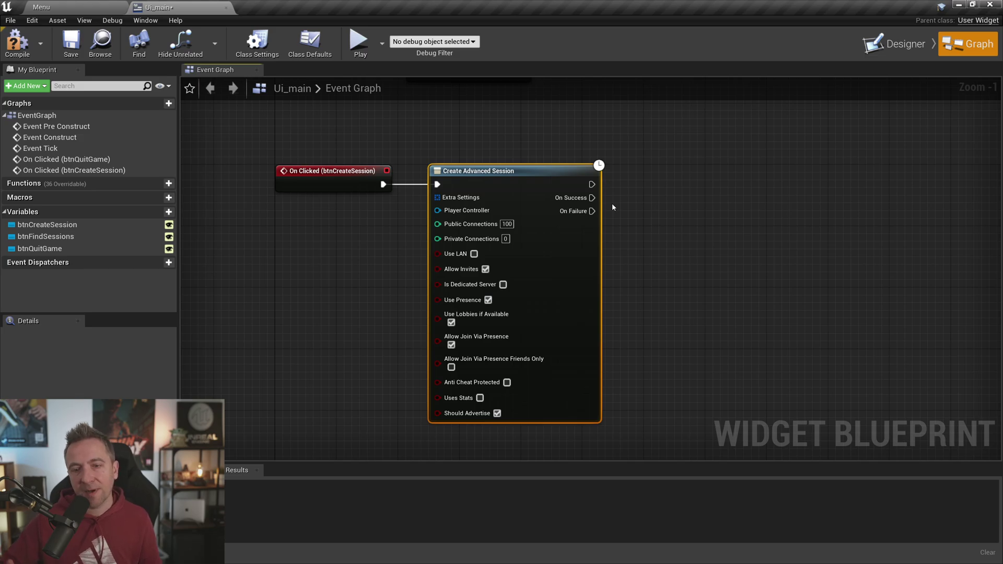
{"action": "left_click", "coordinate": [17, 41]}
Save Ui_main, return to the Menu level and open the Levels/Lobby folder.
{"action": "left_click", "coordinate": [71, 42]}
{"action": "left_click", "coordinate": [52, 7]}
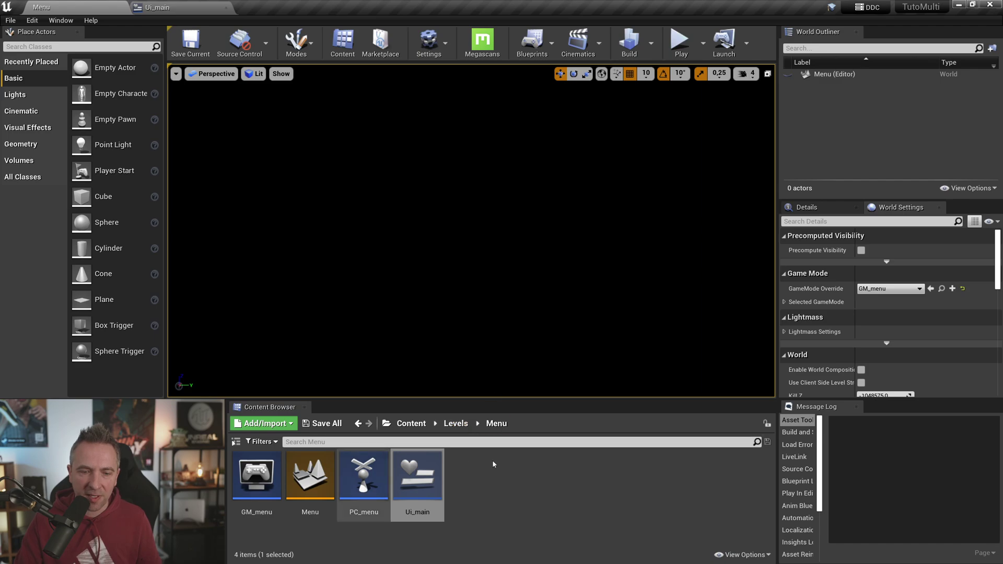
{"action": "left_click", "coordinate": [455, 423]}
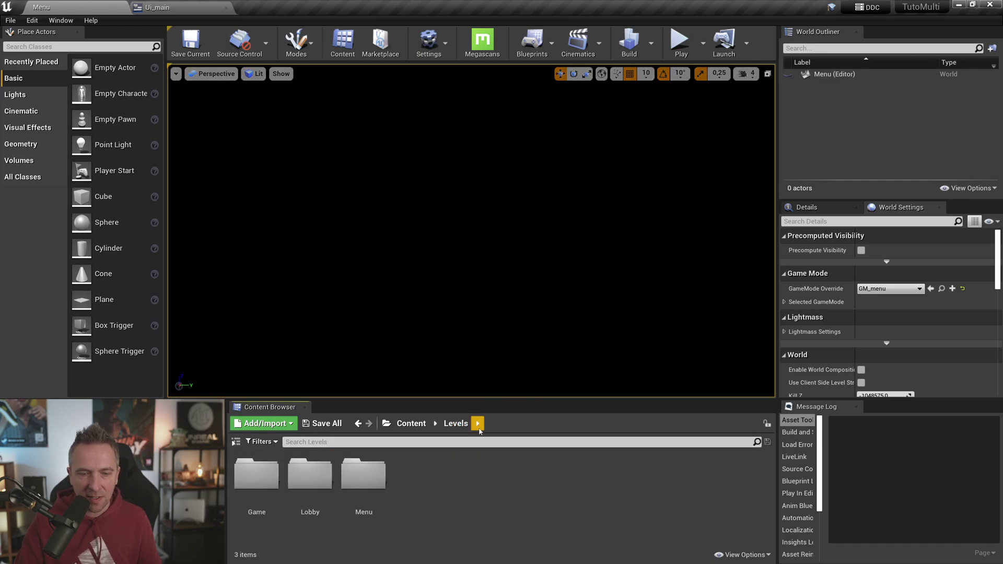
{"action": "left_click", "coordinate": [318, 480]}
{"action": "double_click", "coordinate": [318, 481]}
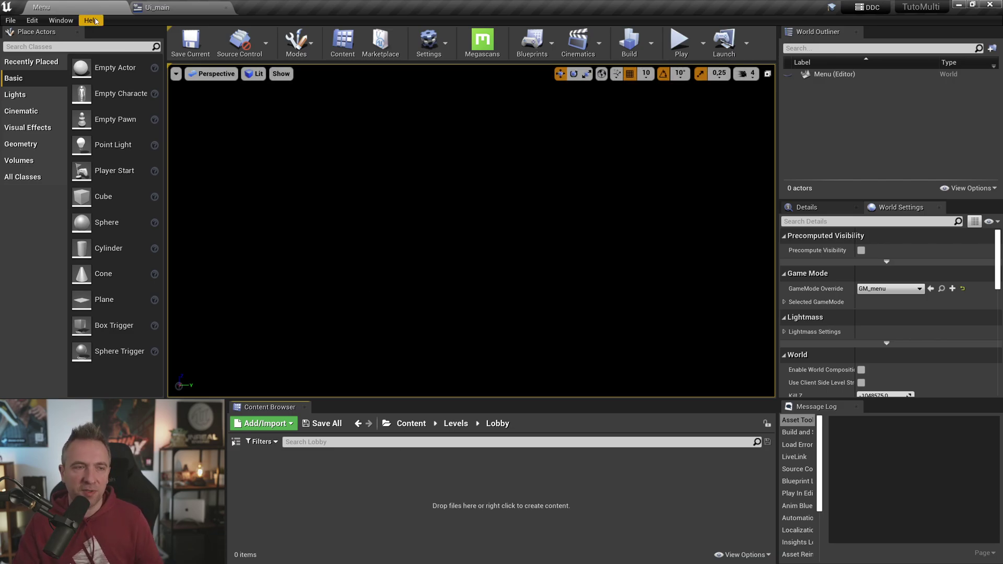
Create a new TimeOfDay level and save it as Lobby in Levels/Lobby.
{"action": "left_click", "coordinate": [12, 22]}
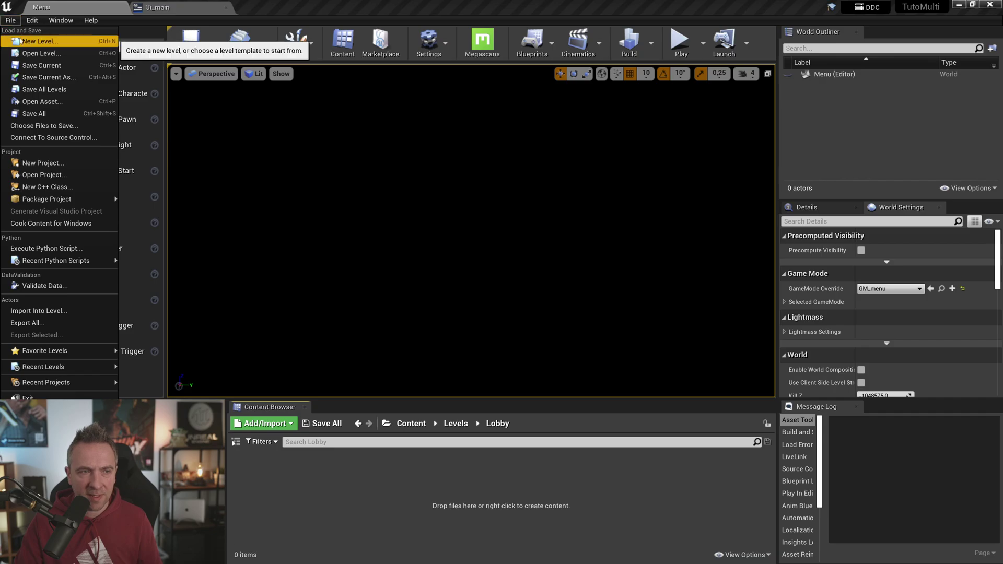
{"action": "left_click", "coordinate": [20, 41]}
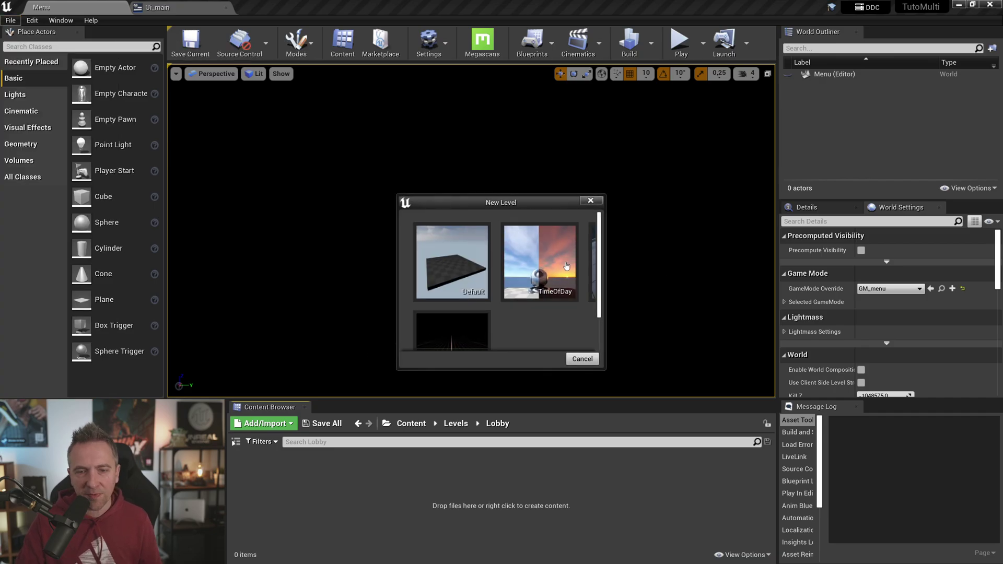
{"action": "left_click", "coordinate": [566, 266]}
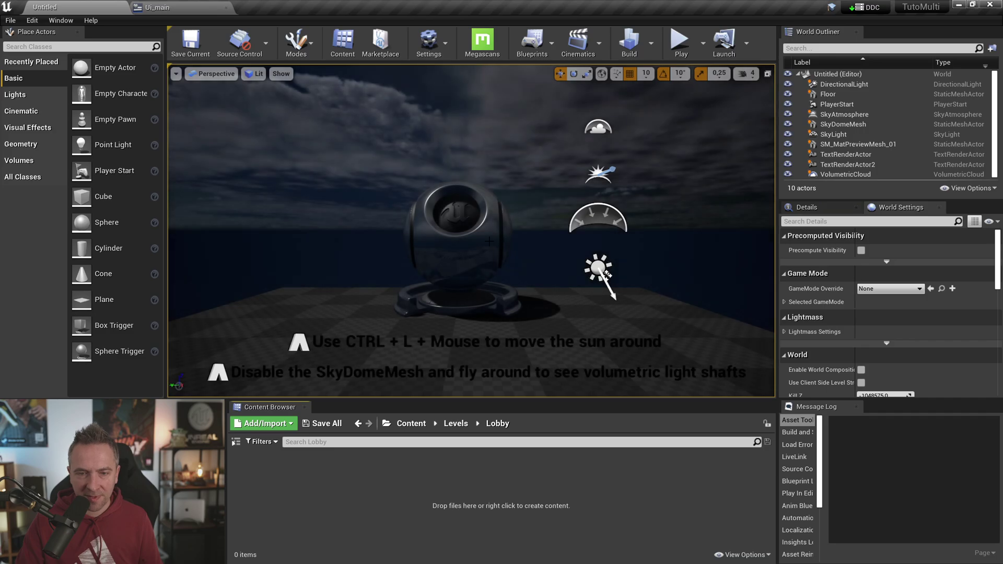
{"action": "right_click_drag", "start_coordinate": [532, 270], "coordinate": [474, 242]}
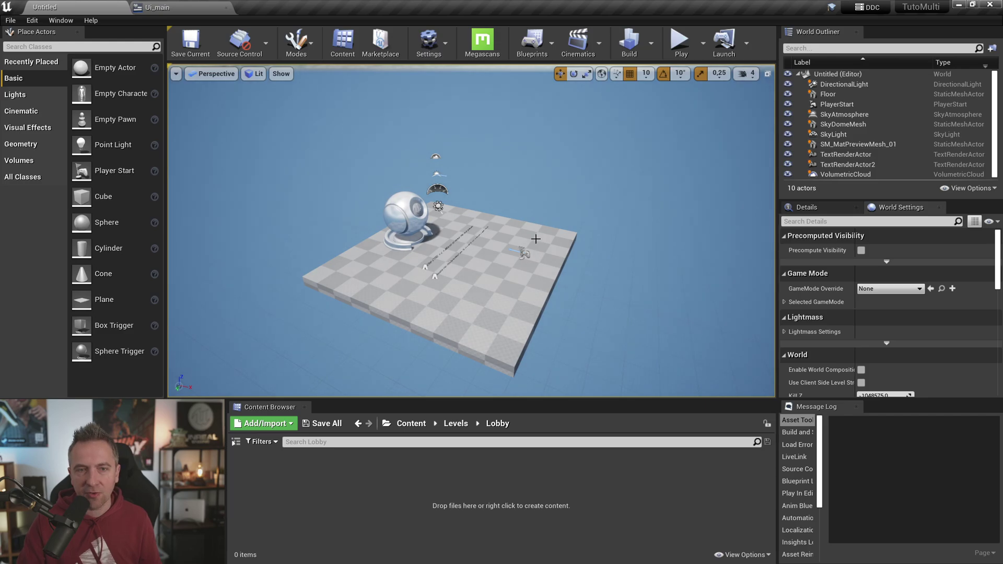
{"action": "key", "text": "ctrl+s"}
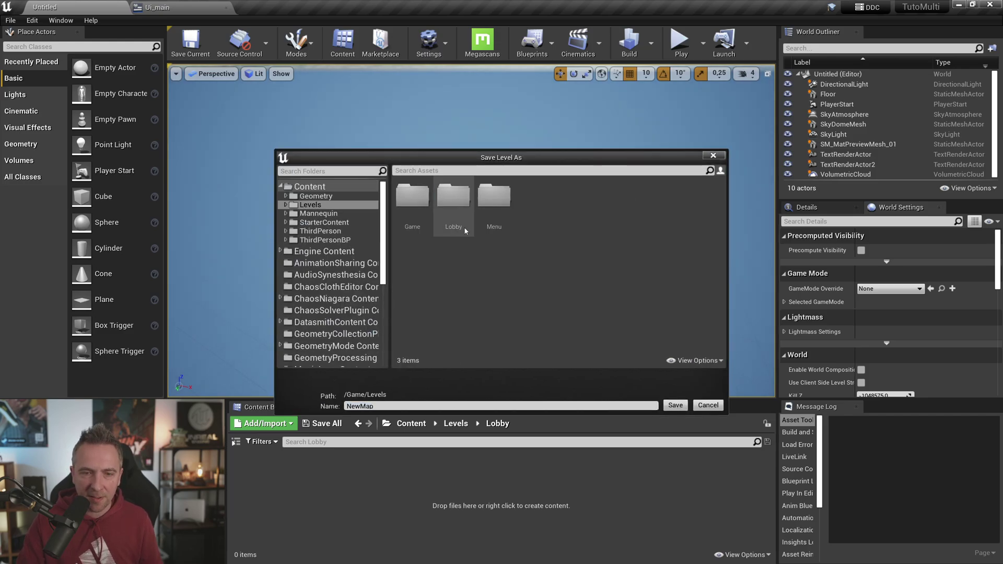
{"action": "double_click", "coordinate": [465, 230]}
{"action": "left_click", "coordinate": [385, 406]}
{"action": "type", "text": "Lobby"}
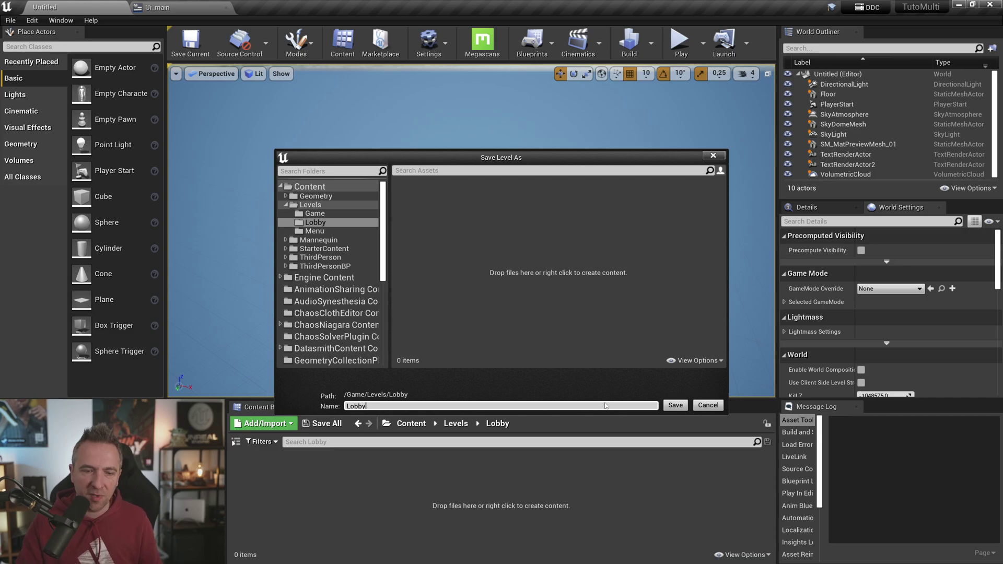
{"action": "left_click", "coordinate": [681, 409]}
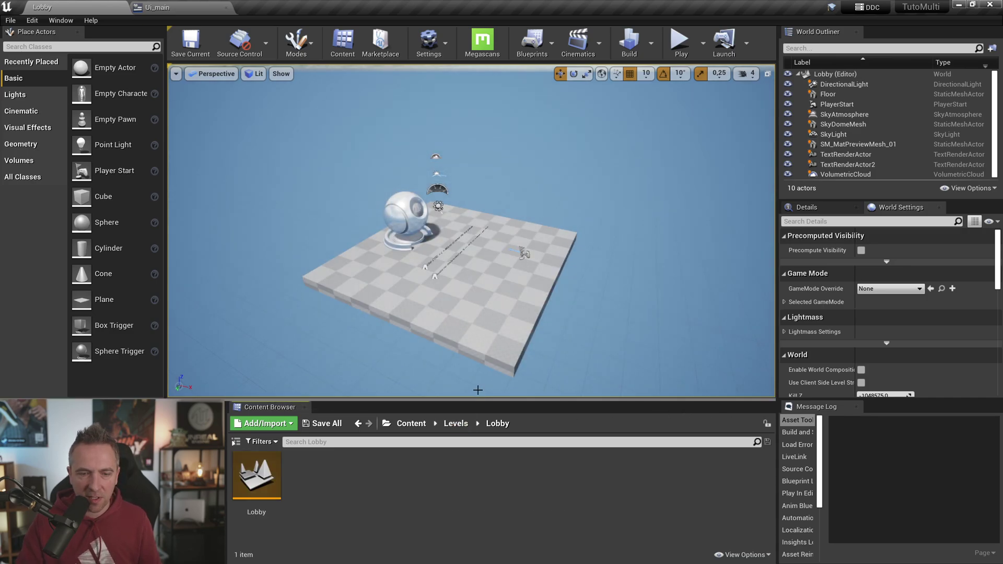
Reopen the Menu level and the Ui_main blueprint graph.
{"action": "left_click", "coordinate": [459, 423]}
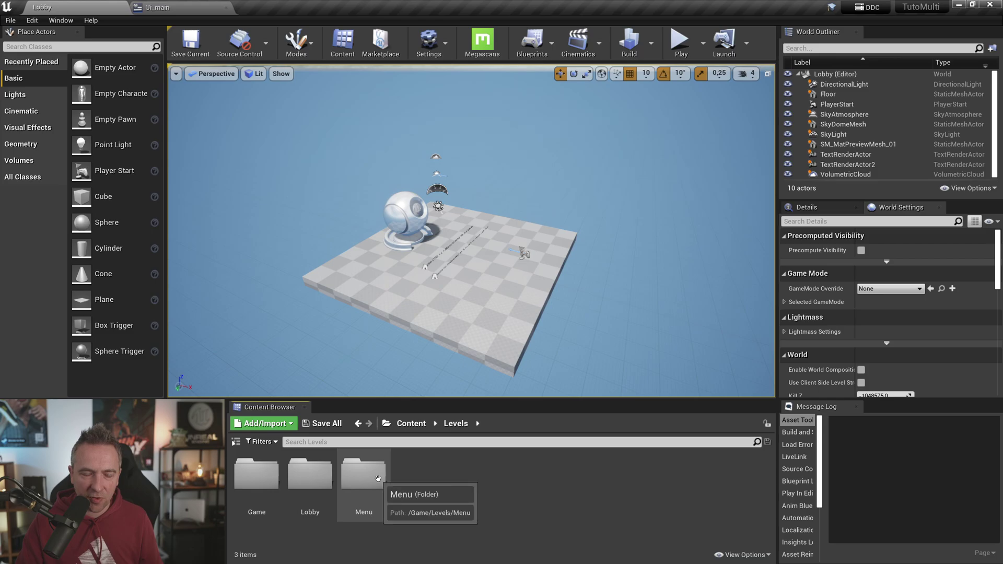
{"action": "double_click", "coordinate": [378, 479]}
{"action": "double_click", "coordinate": [311, 476]}
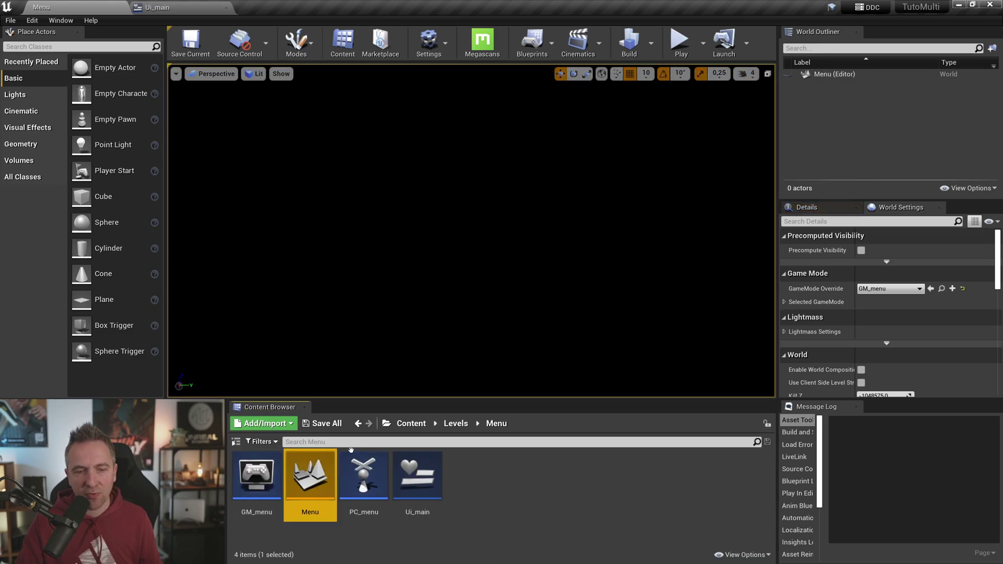
{"action": "double_click", "coordinate": [424, 466]}
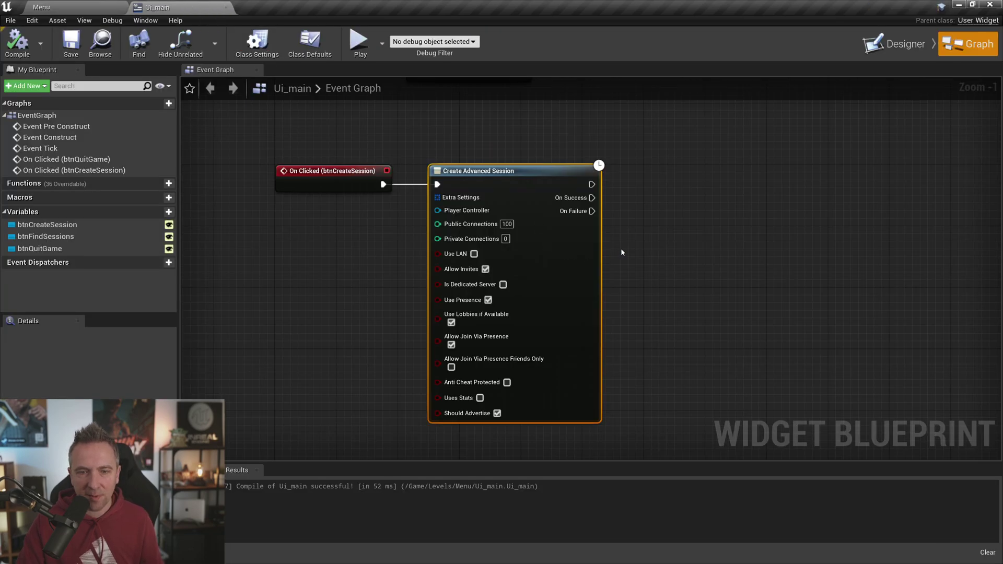
Change Create Advanced Session's Public Connections from 100 to 10.
{"action": "right_click_drag", "start_coordinate": [575, 205], "coordinate": [635, 188]}
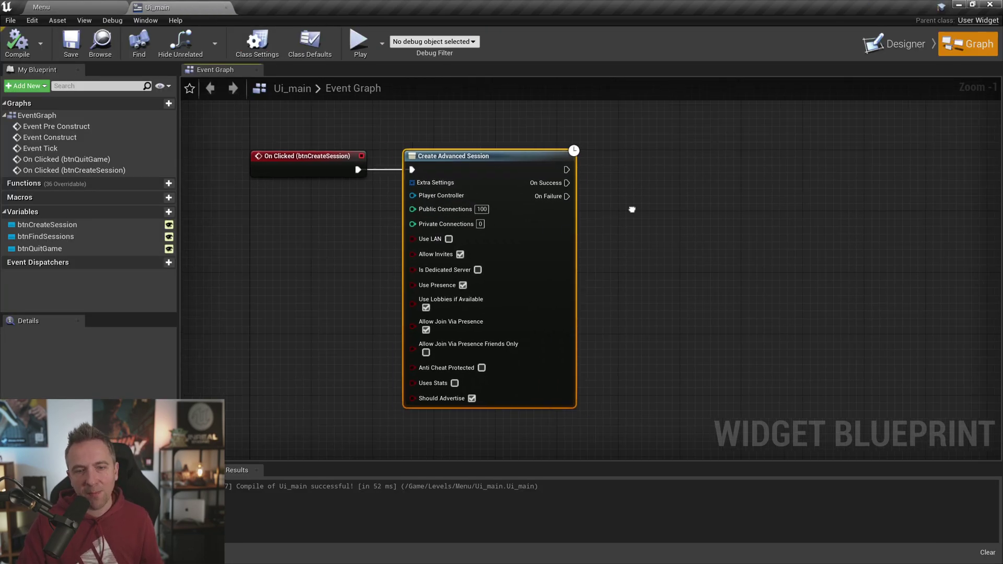
{"action": "scroll", "coordinate": [686, 214], "scroll_direction": "up", "scroll_amount": 2}
{"action": "right_click_drag", "start_coordinate": [686, 214], "coordinate": [783, 287]}
{"action": "scroll", "coordinate": [783, 287], "scroll_direction": "down", "scroll_amount": 1}
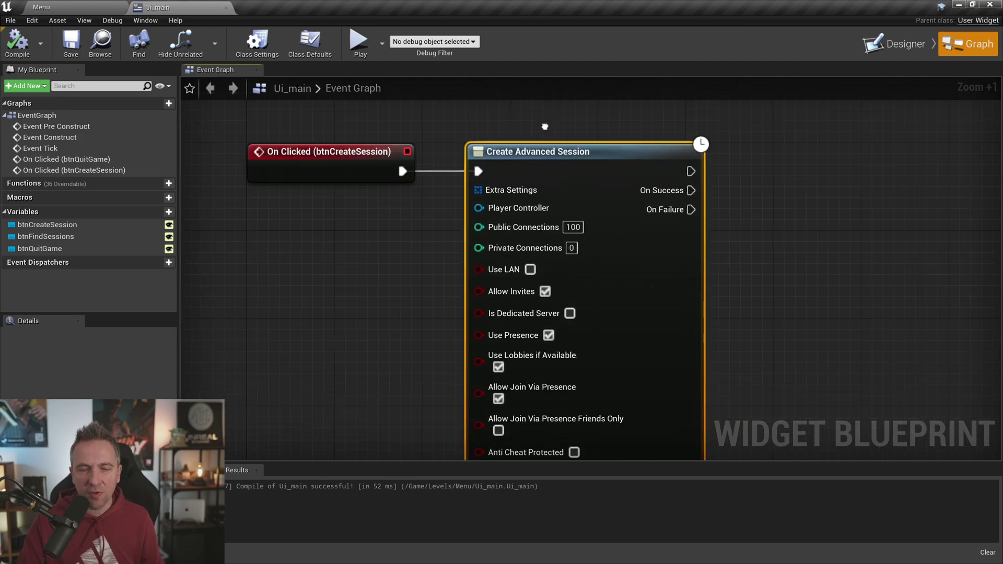
{"action": "scroll", "coordinate": [511, 124], "scroll_direction": "up", "scroll_amount": 1}
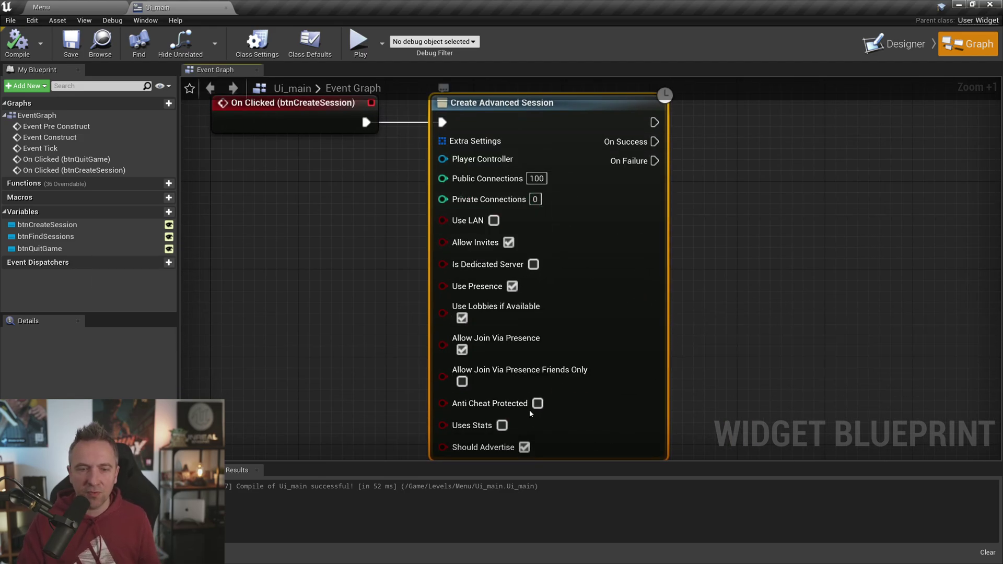
{"action": "right_click_drag", "start_coordinate": [775, 233], "coordinate": [850, 288]}
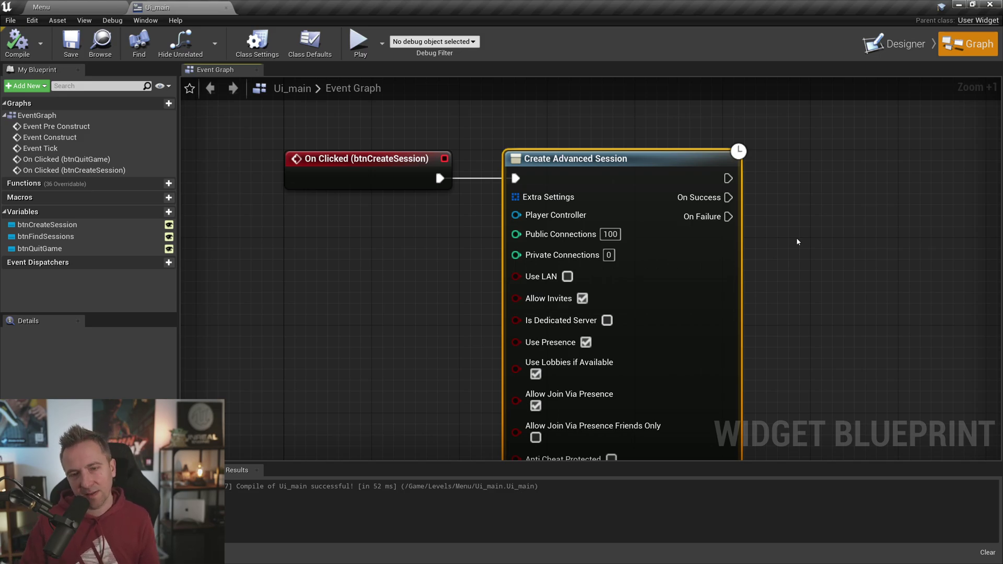
{"action": "mouse_move", "coordinate": [515, 197]}
{"action": "left_mouse_down"}
{"action": "mouse_move", "coordinate": [457, 229]}
{"action": "mouse_move", "coordinate": [412, 227]}
{"action": "left_mouse_up"}
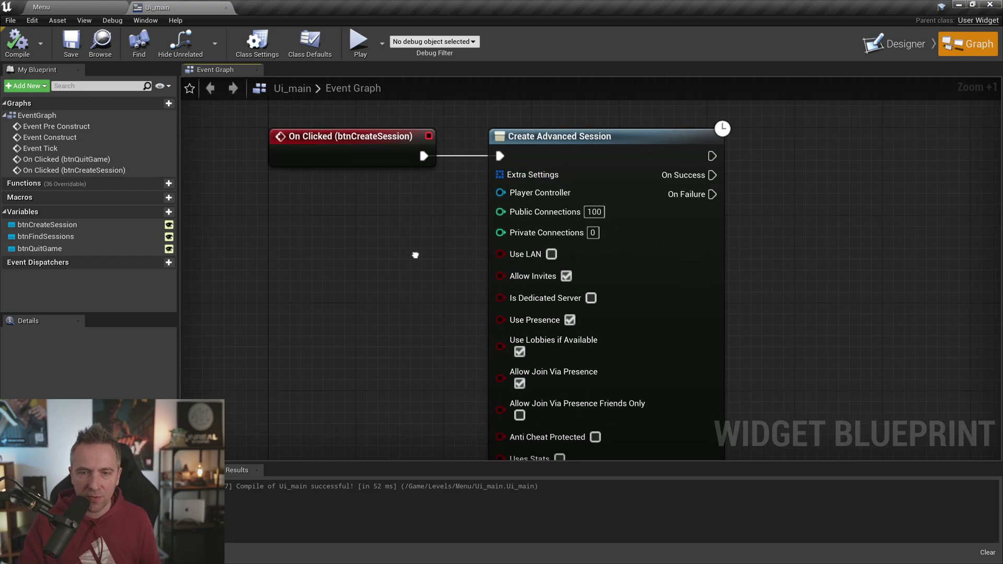
{"action": "right_click_drag", "start_coordinate": [430, 269], "coordinate": [398, 238]}
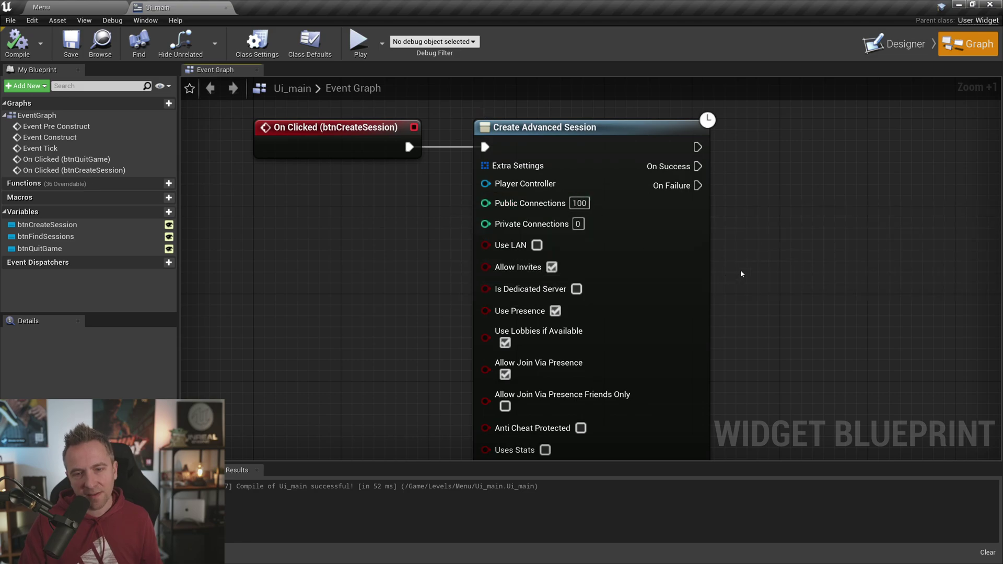
{"action": "right_click_drag", "start_coordinate": [768, 287], "coordinate": [749, 276]}
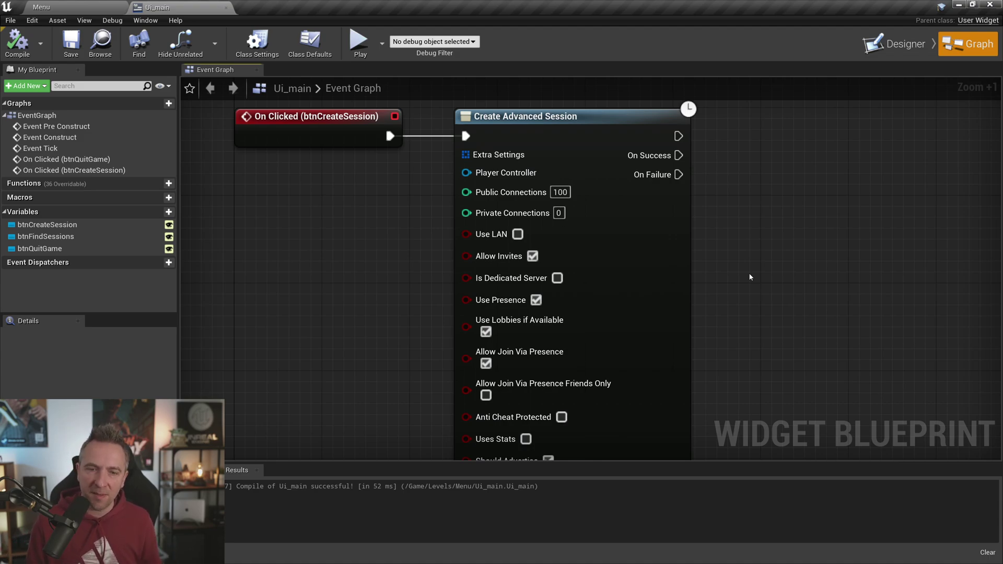
{"action": "right_click_drag", "start_coordinate": [750, 277], "coordinate": [763, 205]}
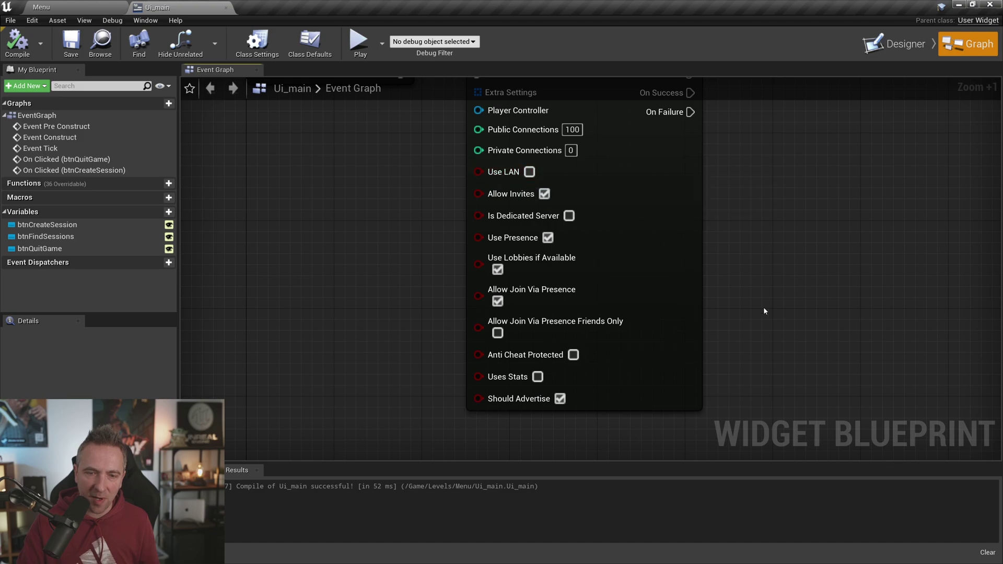
{"action": "right_click_drag", "start_coordinate": [792, 271], "coordinate": [747, 348]}
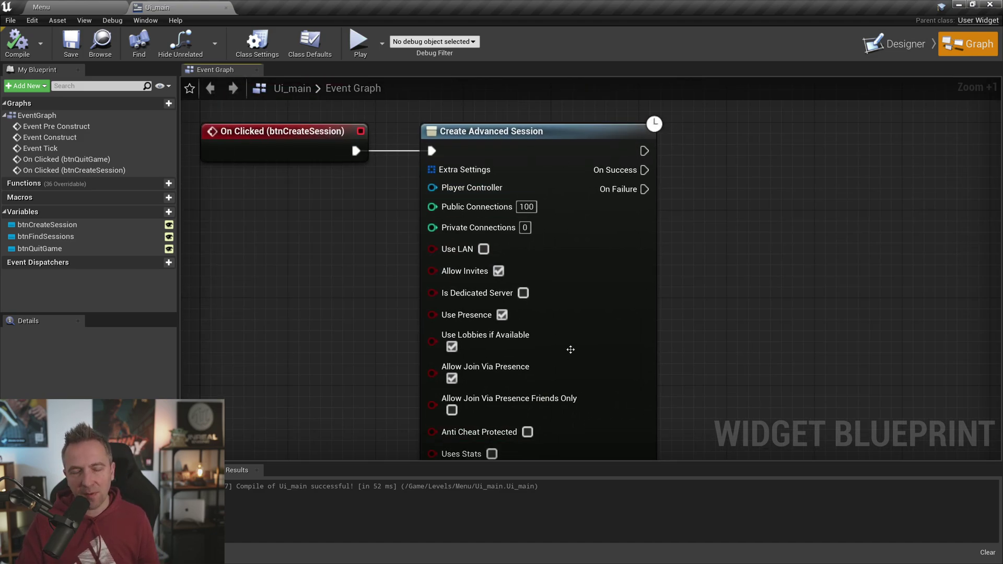
{"action": "right_click_drag", "start_coordinate": [763, 297], "coordinate": [738, 322]}
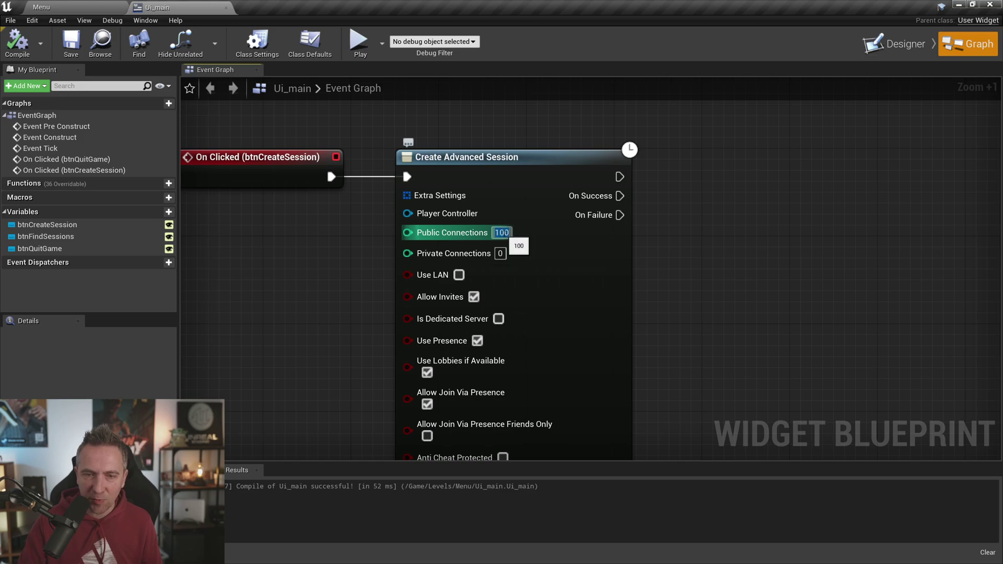
{"action": "left_click", "coordinate": [503, 234]}
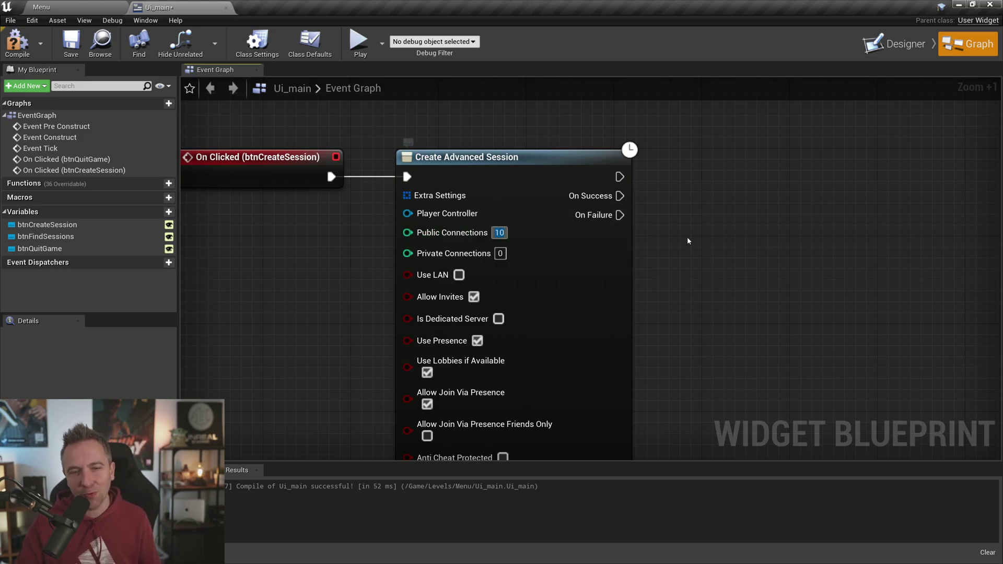
{"action": "right_click_drag", "start_coordinate": [687, 237], "coordinate": [751, 219]}
Drag a new wire out of Create Advanced Session's On Success pin.
{"action": "right_click_drag", "start_coordinate": [834, 212], "coordinate": [818, 256]}
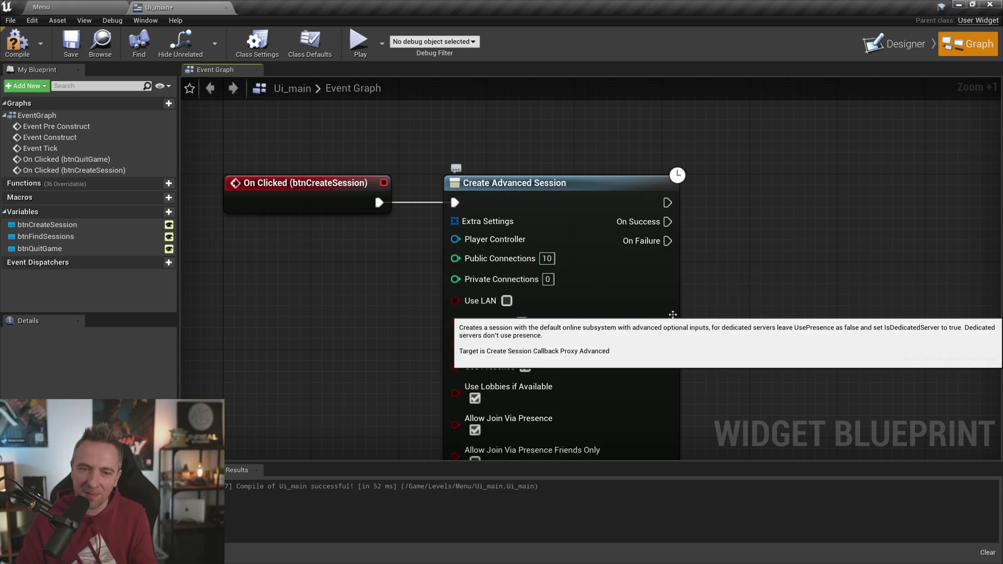
{"action": "right_click_drag", "start_coordinate": [736, 285], "coordinate": [747, 255]}
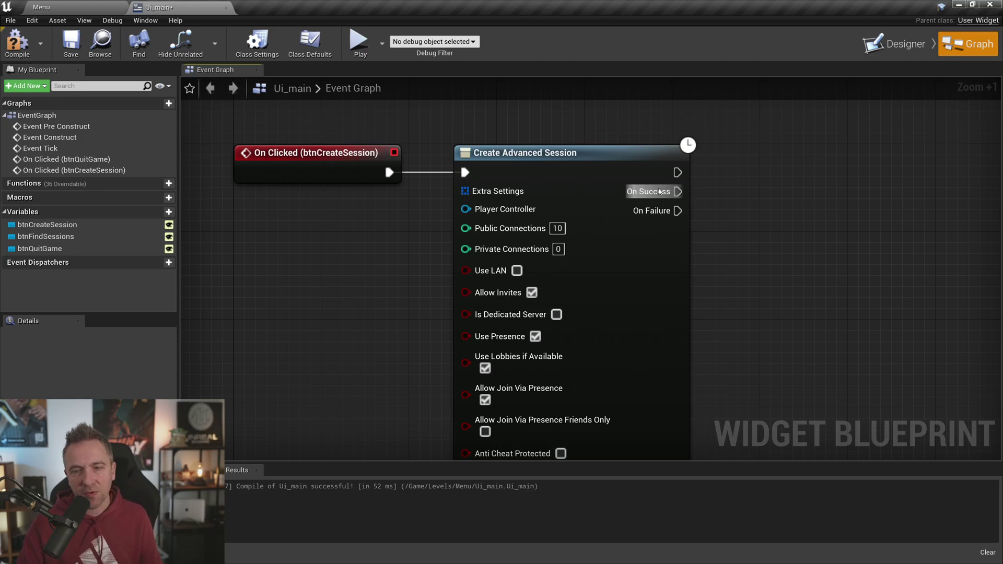
{"action": "left_click_drag", "start_coordinate": [320, 133], "coordinate": [362, 223]}
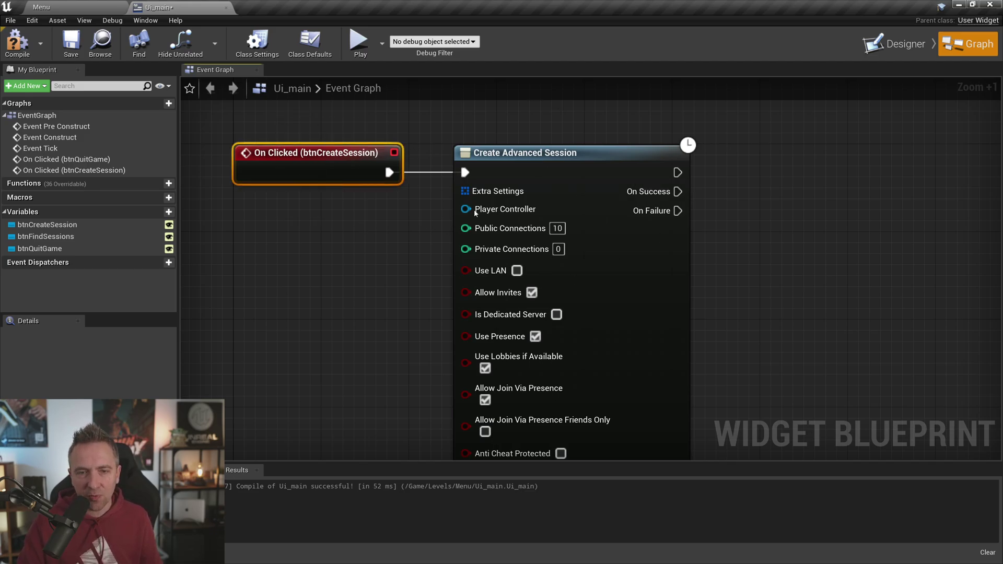
{"action": "left_click", "coordinate": [655, 179]}
{"action": "right_click_drag", "start_coordinate": [655, 178], "coordinate": [506, 178]}
{"action": "scroll", "coordinate": [507, 179], "scroll_direction": "up", "scroll_amount": 4}
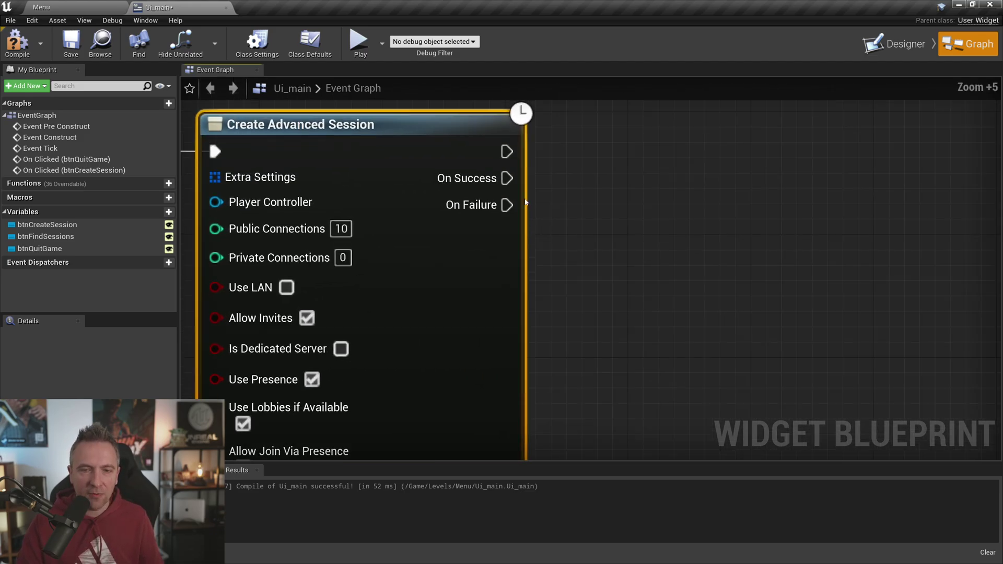
{"action": "mouse_move", "coordinate": [508, 178]}
{"action": "left_mouse_down"}
{"action": "mouse_move", "coordinate": [728, 181]}
{"action": "mouse_move", "coordinate": [633, 181]}
{"action": "left_mouse_up"}
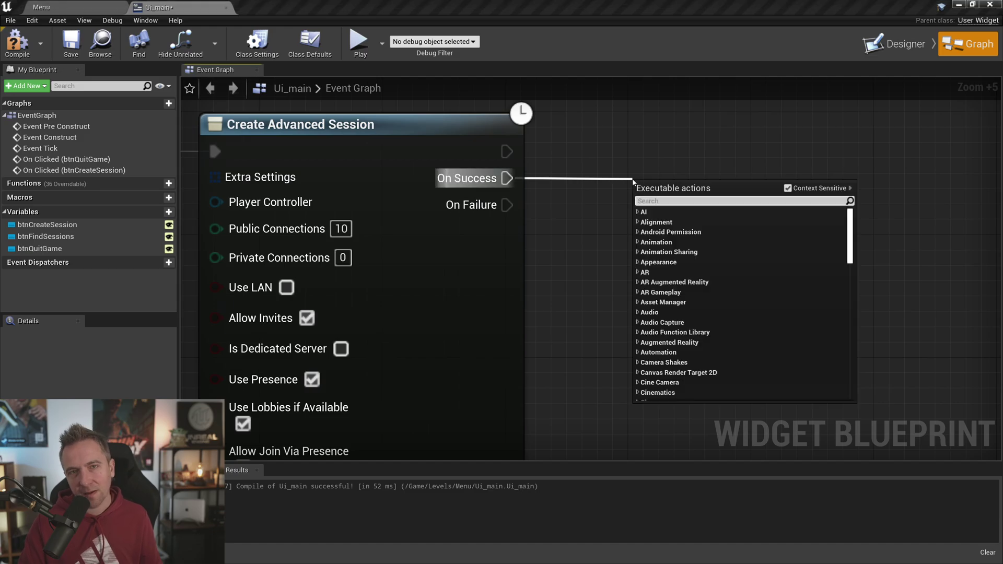
Add an Open Level (by Object Reference) node on On Success, targeting the Lobby level.
{"action": "type", "text": "open leve"}
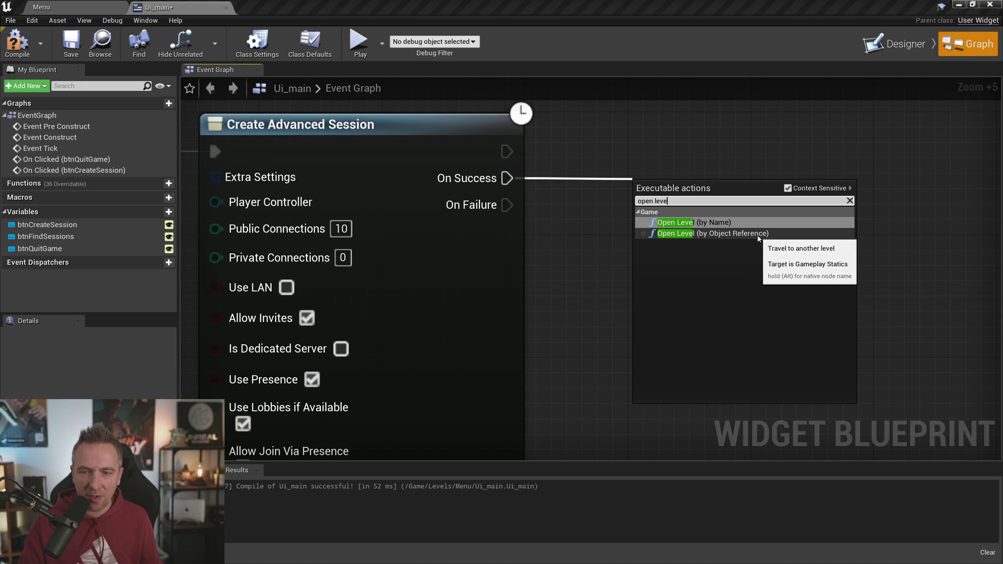
{"action": "left_click", "coordinate": [743, 234]}
{"action": "left_click", "coordinate": [722, 240]}
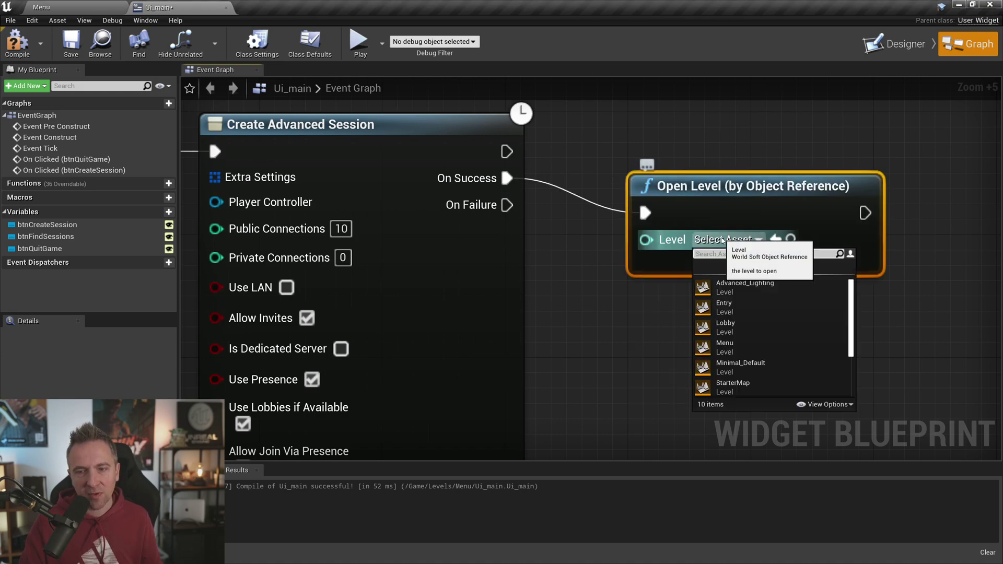
{"action": "scroll", "coordinate": [768, 350], "scroll_direction": "down", "scroll_amount": 2}
{"action": "scroll", "coordinate": [764, 359], "scroll_direction": "up", "scroll_amount": 2}
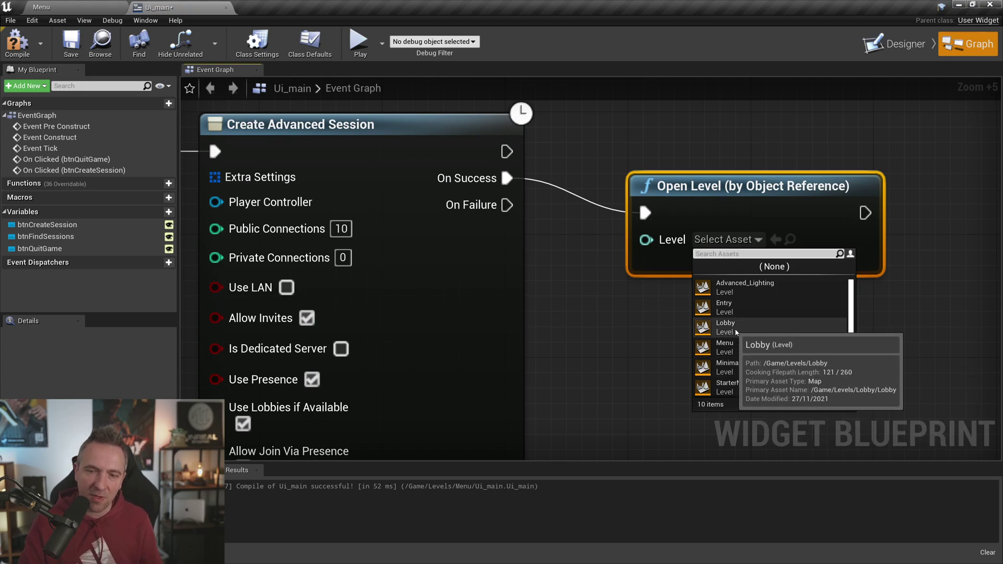
{"action": "left_click", "coordinate": [750, 335]}
{"action": "left_click_drag", "start_coordinate": [722, 199], "coordinate": [691, 168]}
{"action": "scroll", "coordinate": [691, 169], "scroll_direction": "down", "scroll_amount": 5}
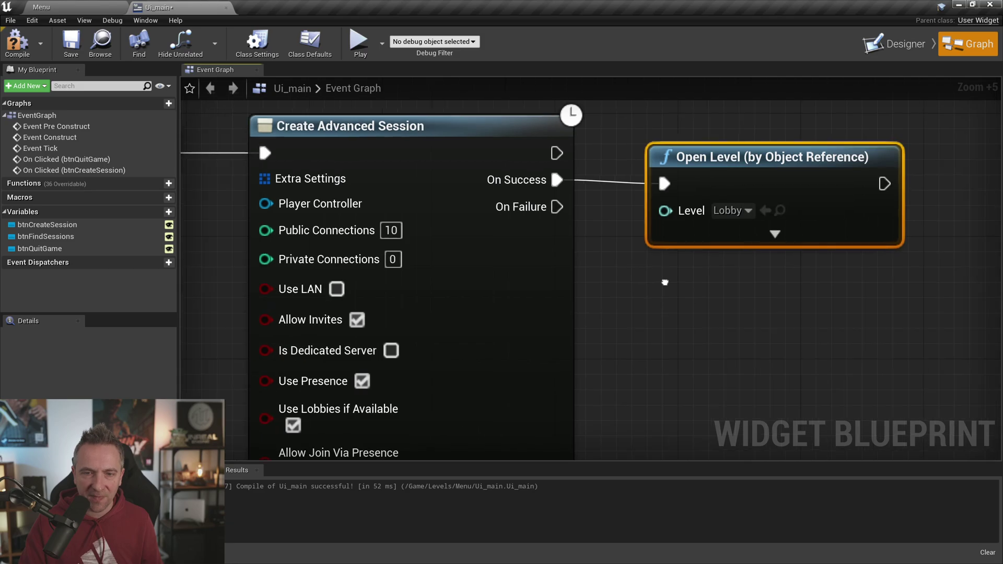
{"action": "left_click", "coordinate": [899, 44]}
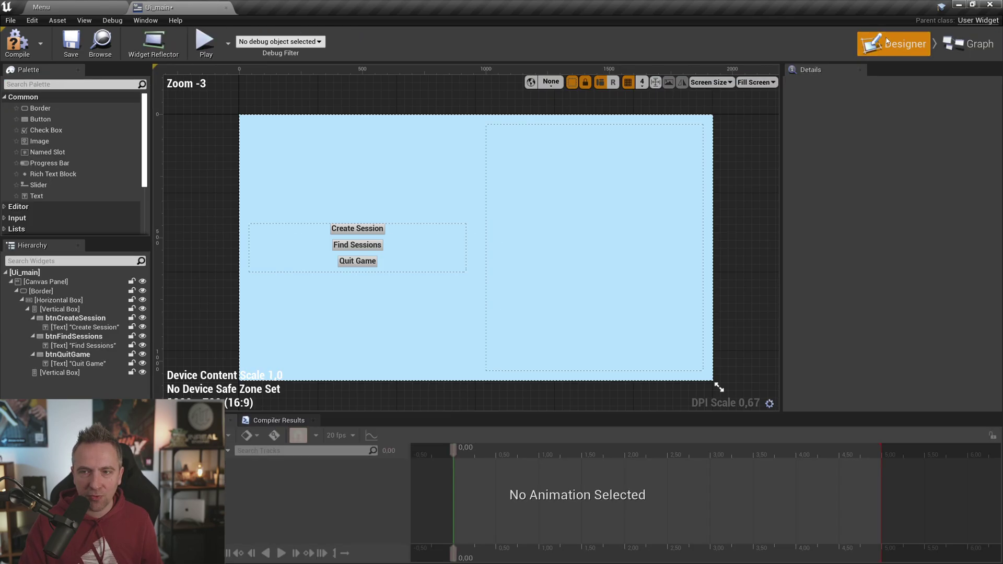
{"action": "left_click", "coordinate": [967, 44]}
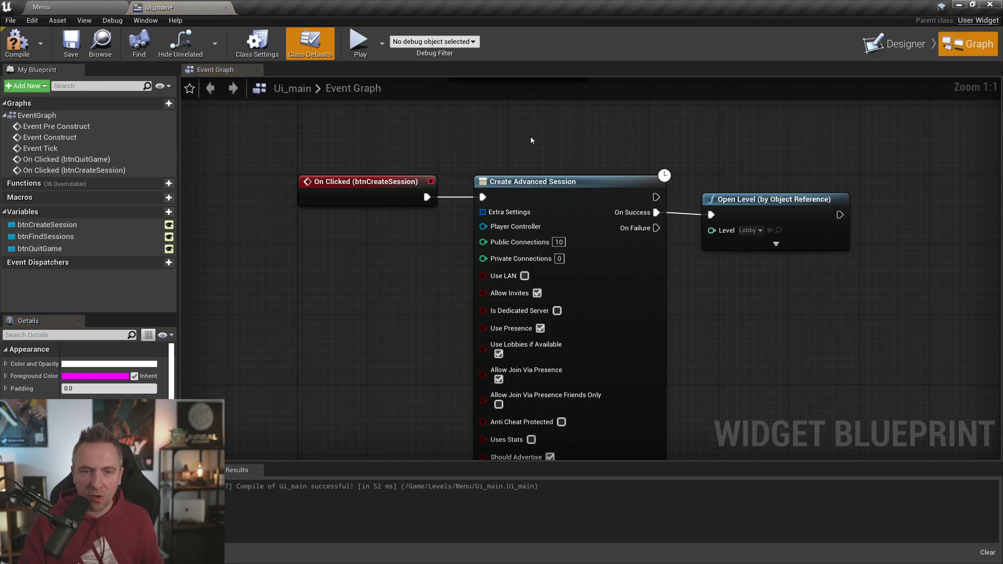
{"action": "left_click", "coordinate": [600, 181]}
{"action": "scroll", "coordinate": [470, 235], "scroll_direction": "up", "scroll_amount": 1}
{"action": "scroll", "coordinate": [367, 246], "scroll_direction": "up", "scroll_amount": 1}
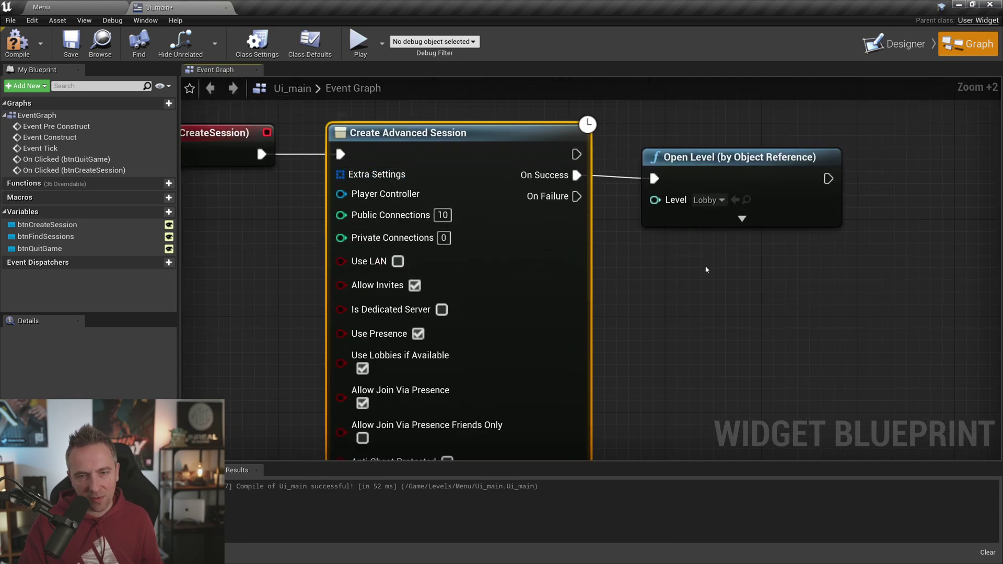
{"action": "right_click_drag", "start_coordinate": [707, 271], "coordinate": [480, 303]}
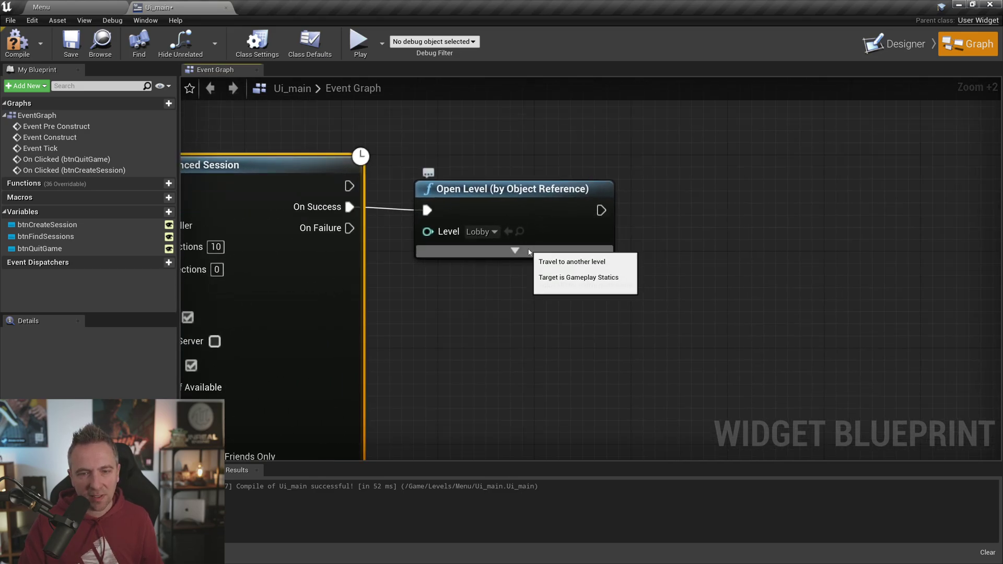
Expand the Open Level node and enter 'listen' in its Options field.
{"action": "left_click", "coordinate": [514, 250]}
{"action": "mouse_move", "coordinate": [527, 244]}
{"action": "right_mouse_down"}
{"action": "mouse_move", "coordinate": [544, 218]}
{"action": "mouse_move", "coordinate": [582, 233]}
{"action": "right_mouse_up"}
{"action": "scroll", "coordinate": [543, 277], "scroll_direction": "up", "scroll_amount": 3}
{"action": "scroll", "coordinate": [543, 278], "scroll_direction": "up", "scroll_amount": 2}
{"action": "left_click", "coordinate": [544, 278]}
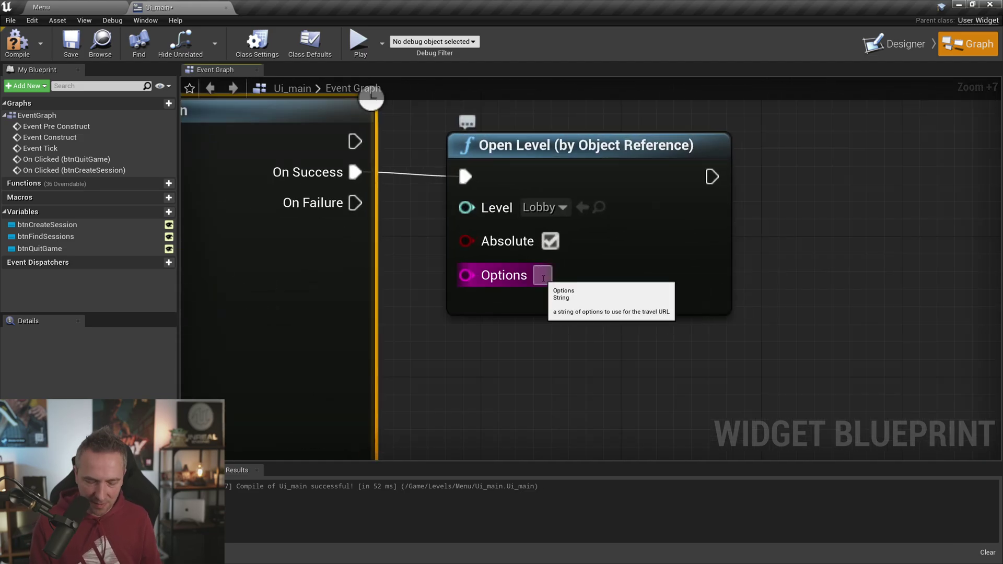
{"action": "type", "text": "listen"}
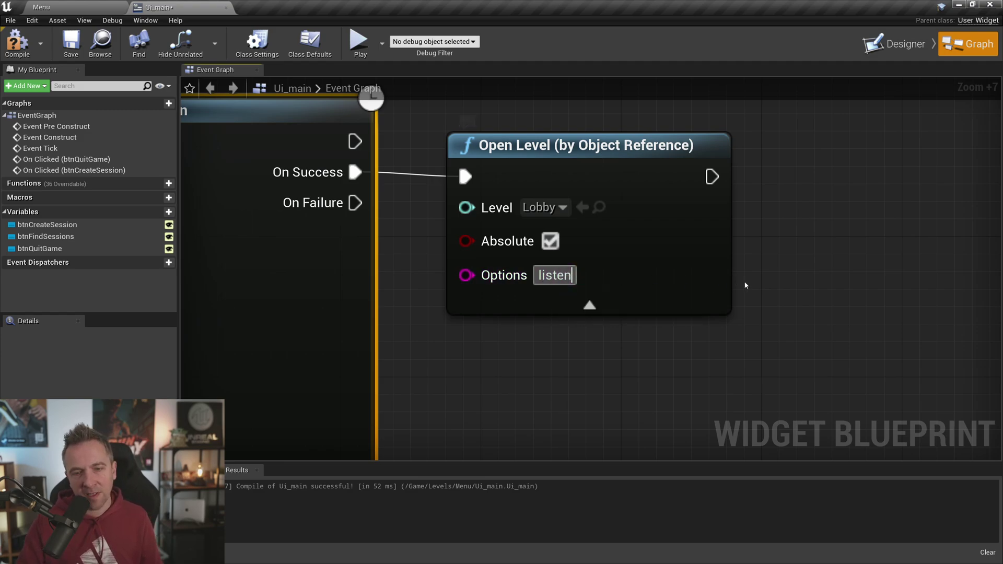
{"action": "left_click", "coordinate": [789, 250]}
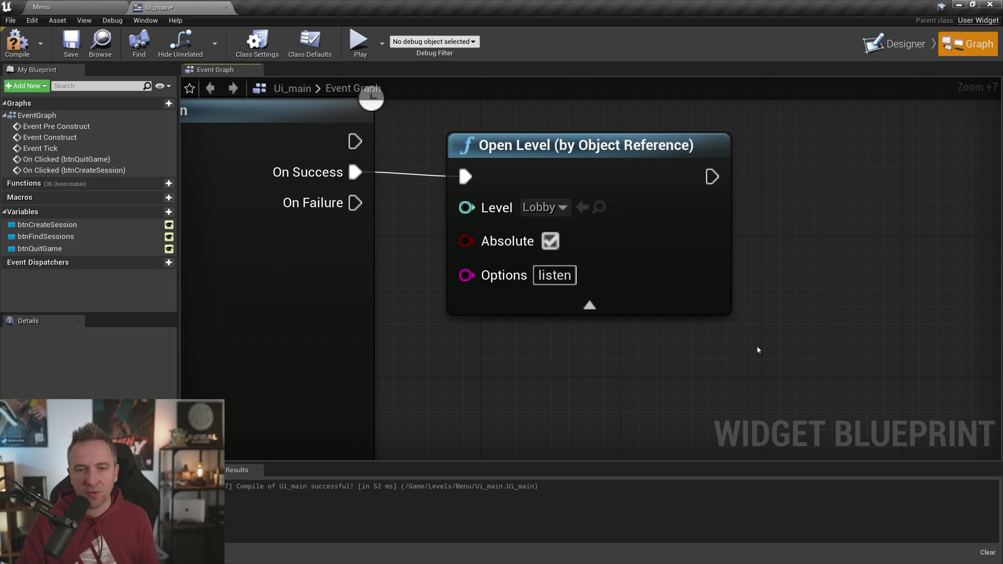
{"action": "right_click_drag", "start_coordinate": [803, 280], "coordinate": [846, 325]}
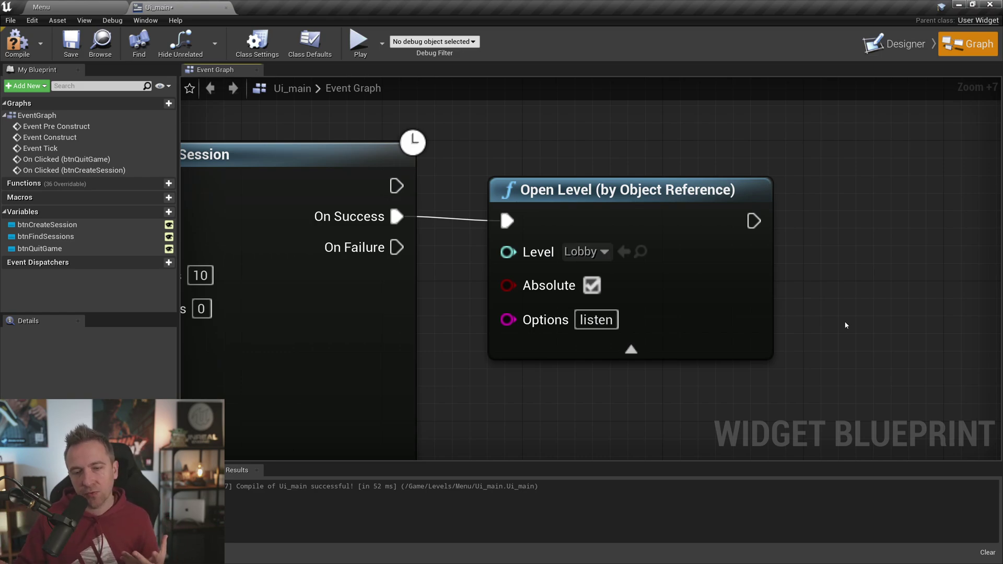
{"action": "scroll", "coordinate": [679, 209], "scroll_direction": "down", "scroll_amount": 2}
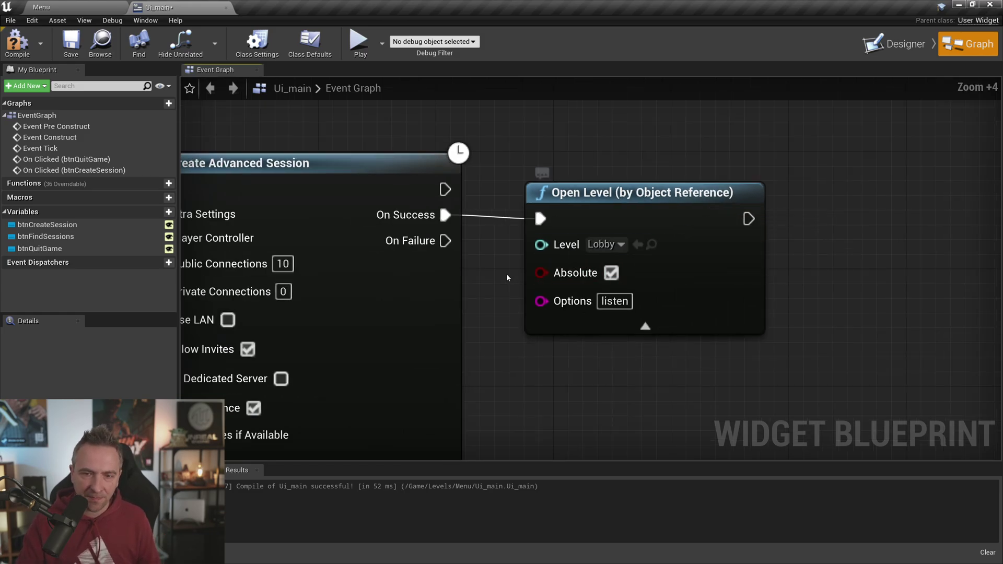
{"action": "scroll", "coordinate": [505, 271], "scroll_direction": "down", "scroll_amount": 8}
{"action": "right_click_drag", "start_coordinate": [478, 212], "coordinate": [562, 200]}
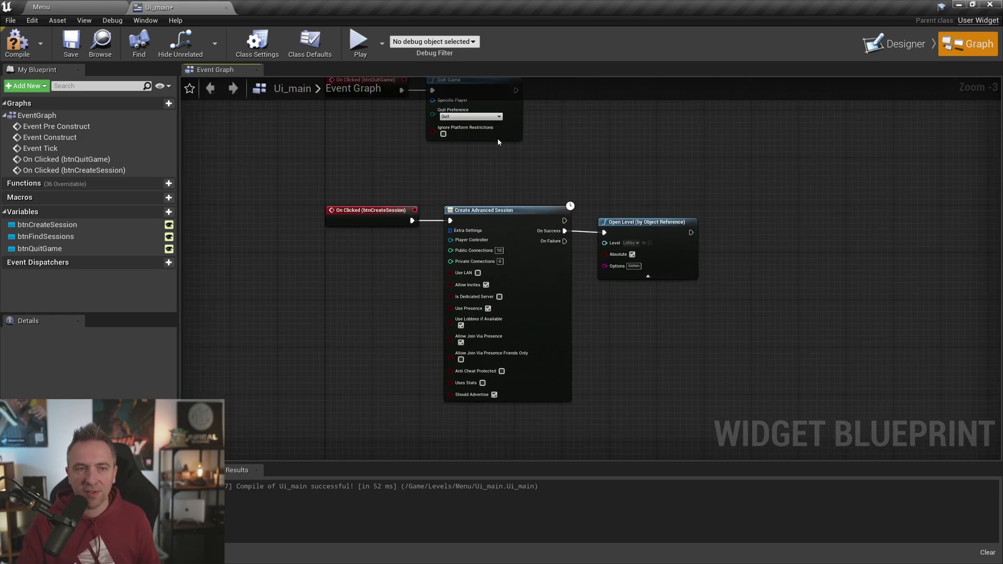
Compile and save Ui_main, then go back to the Menu level.
{"action": "left_click", "coordinate": [18, 42]}
{"action": "left_click", "coordinate": [71, 42]}
{"action": "left_click", "coordinate": [42, 11]}
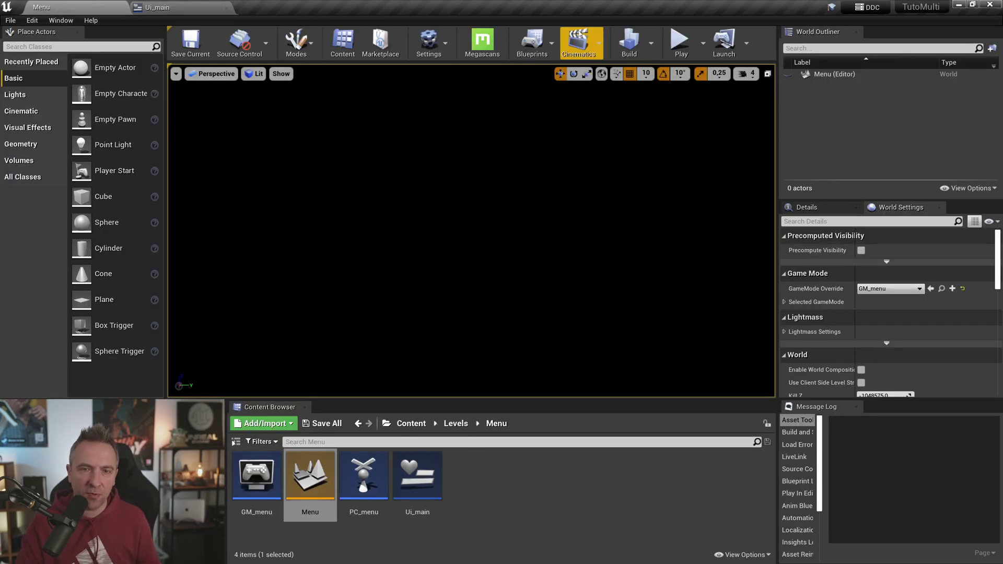
Play-test the Menu level, stop it with Esc, and open the PC_menu blueprint.
{"action": "left_click", "coordinate": [680, 41]}
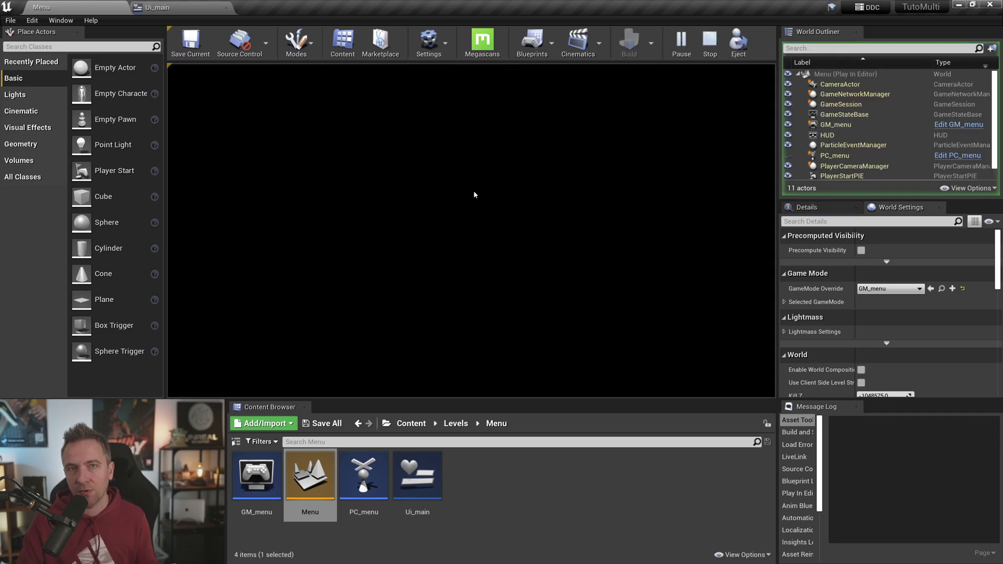
{"action": "left_click", "coordinate": [461, 123]}
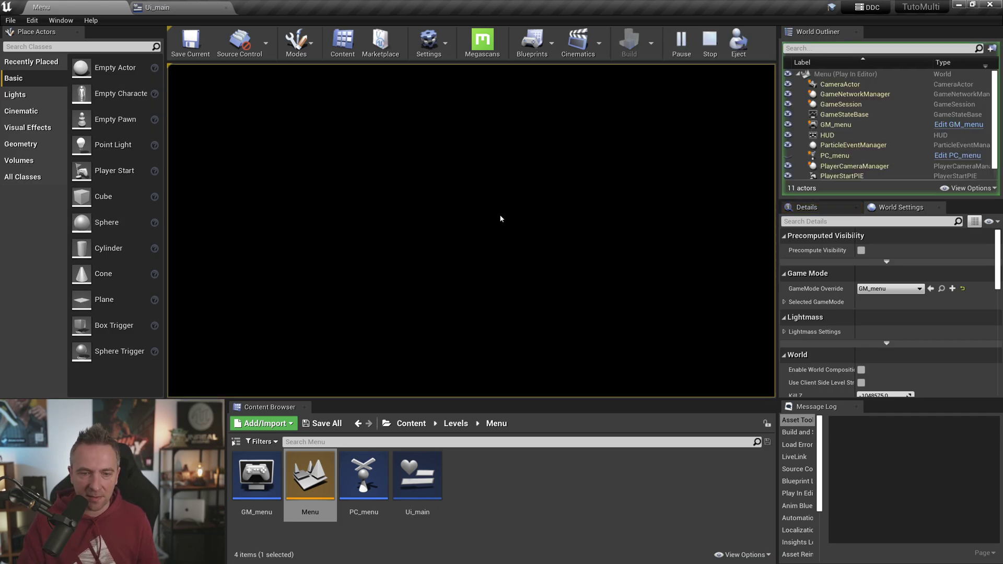
{"action": "key", "text": "Escape"}
{"action": "double_click", "coordinate": [379, 477]}
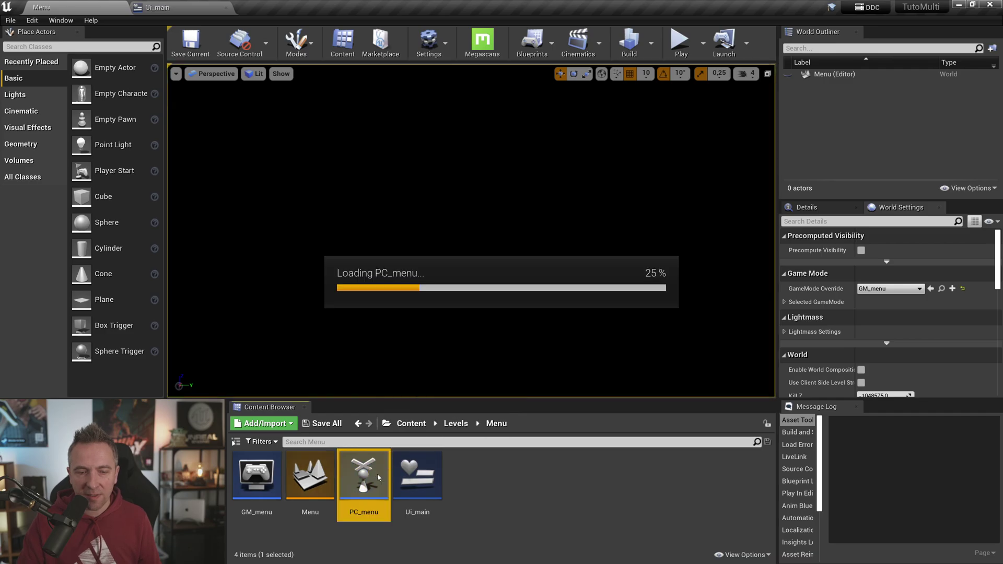
After Event BeginPlay in PC_menu, add a Create Widget node set to the Ui_main class.
{"action": "left_click", "coordinate": [491, 84]}
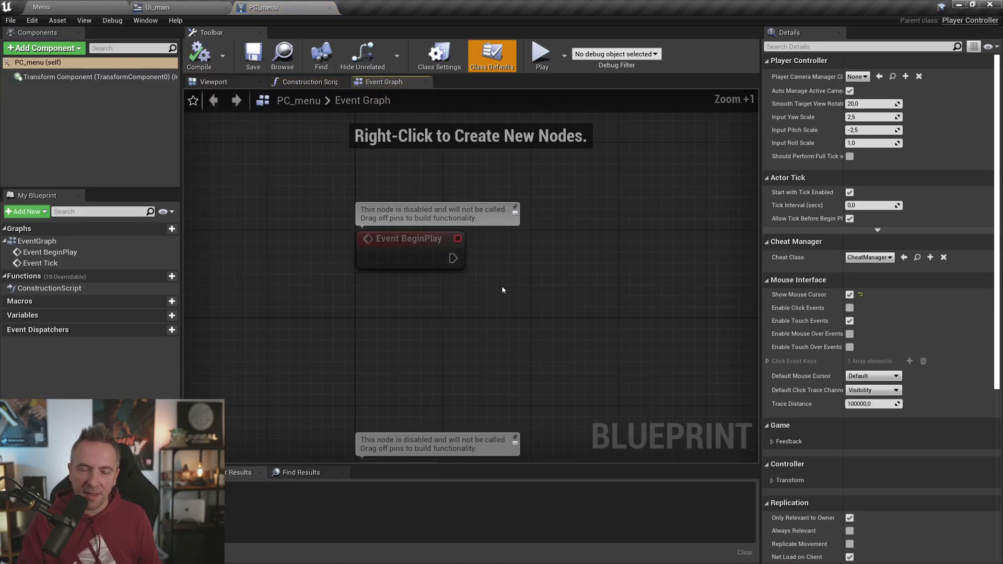
{"action": "scroll", "coordinate": [497, 231], "scroll_direction": "up", "scroll_amount": 5}
{"action": "right_click_drag", "start_coordinate": [519, 239], "coordinate": [427, 240]}
{"action": "left_click_drag", "start_coordinate": [388, 227], "coordinate": [489, 232]}
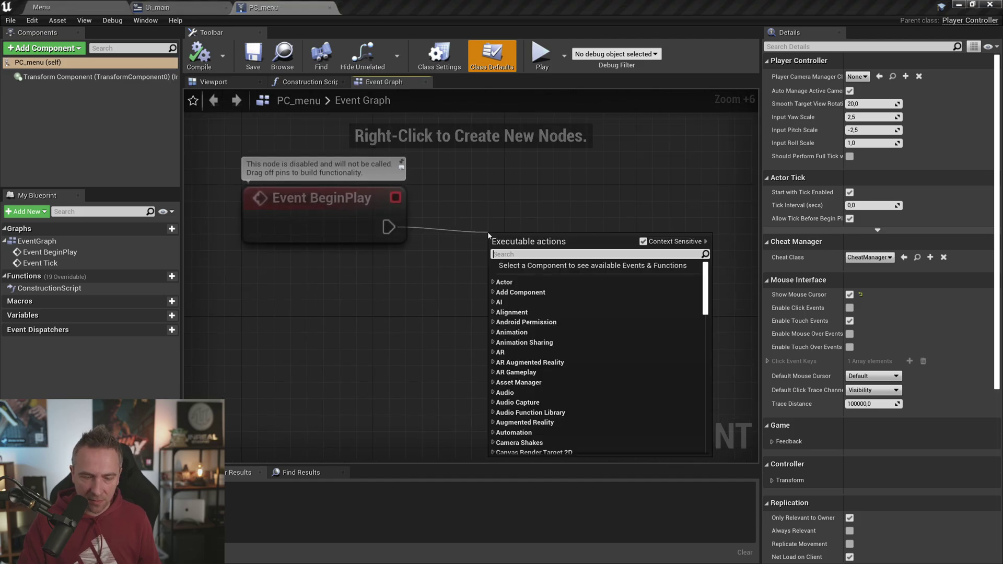
{"action": "type", "text": "create widg"}
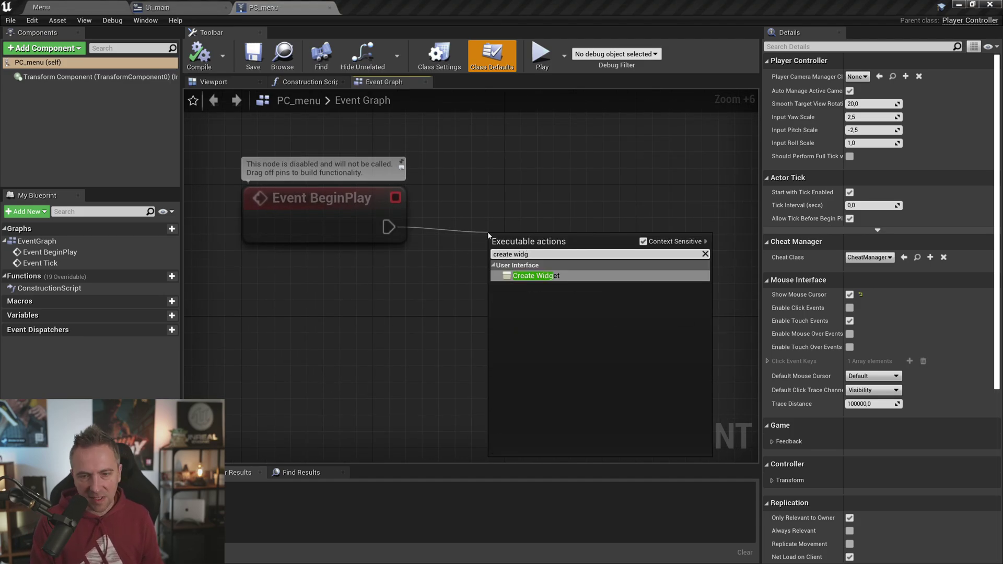
{"action": "key", "text": "Return"}
{"action": "left_click_drag", "start_coordinate": [547, 257], "coordinate": [497, 210]}
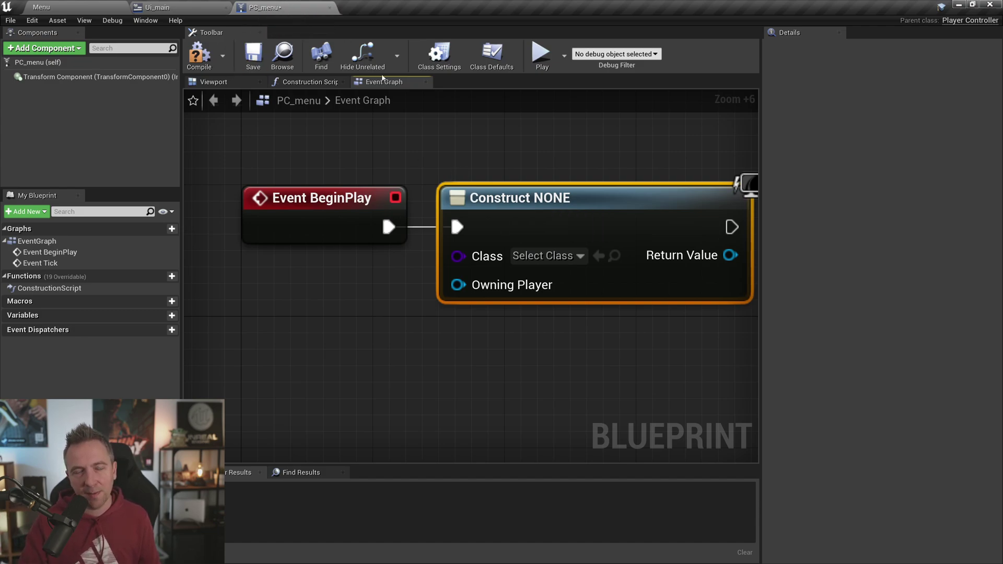
{"action": "left_click_drag", "start_coordinate": [231, 153], "coordinate": [410, 308]}
{"action": "right_click_drag", "start_coordinate": [543, 255], "coordinate": [479, 265]}
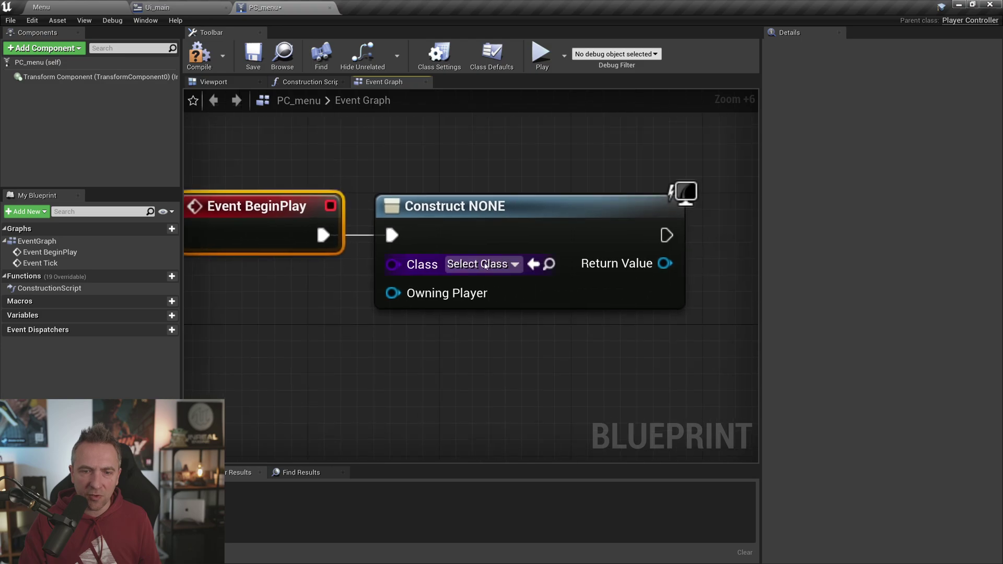
{"action": "left_click", "coordinate": [478, 264]}
{"action": "left_click", "coordinate": [486, 361]}
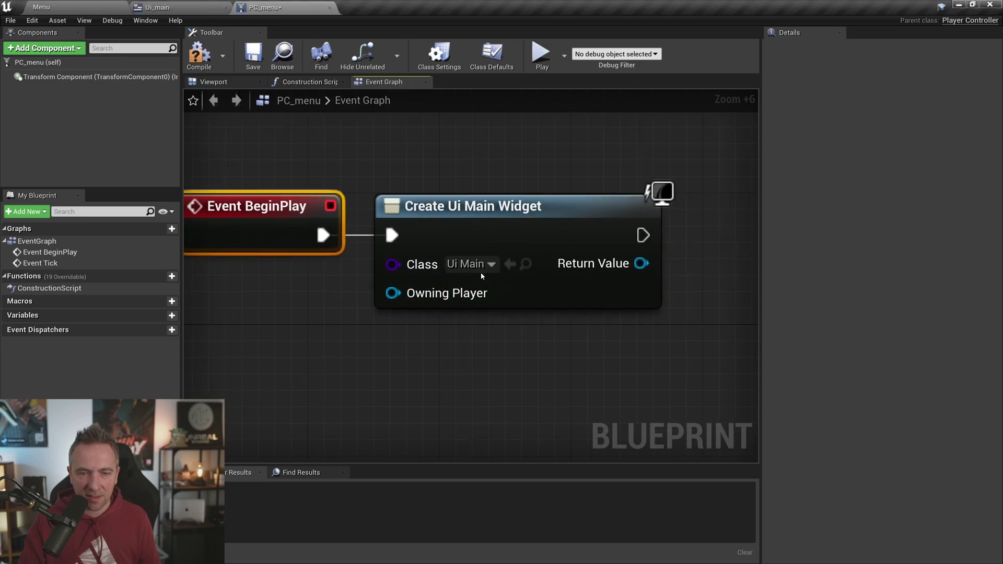
Feed the widget's Return Value into a new Add to Viewport node and line up the chain.
{"action": "scroll", "coordinate": [527, 244], "scroll_direction": "down", "scroll_amount": 4}
{"action": "right_click_drag", "start_coordinate": [527, 244], "coordinate": [362, 244]}
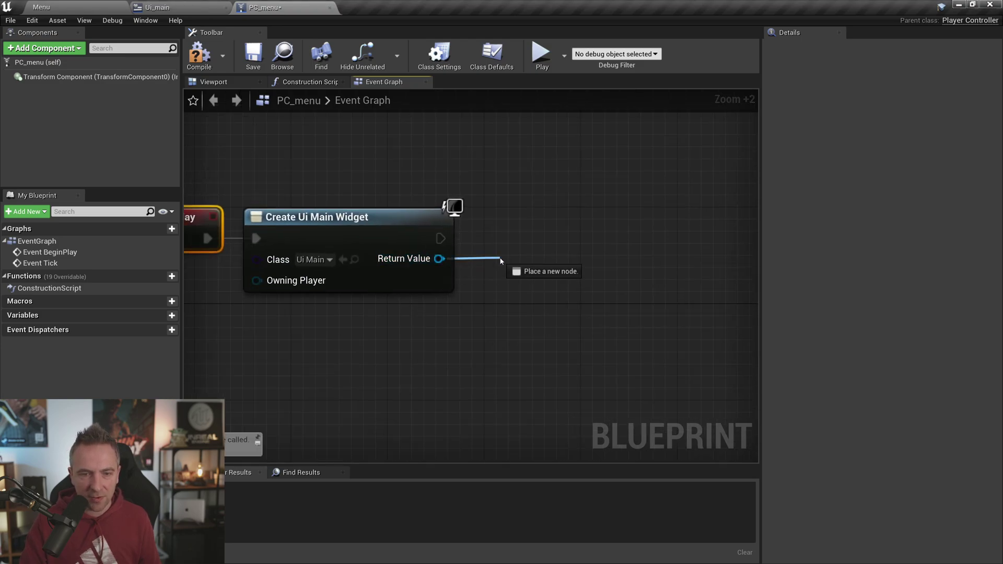
{"action": "left_click_drag", "start_coordinate": [439, 258], "coordinate": [500, 260]}
{"action": "type", "text": "add viewpo"}
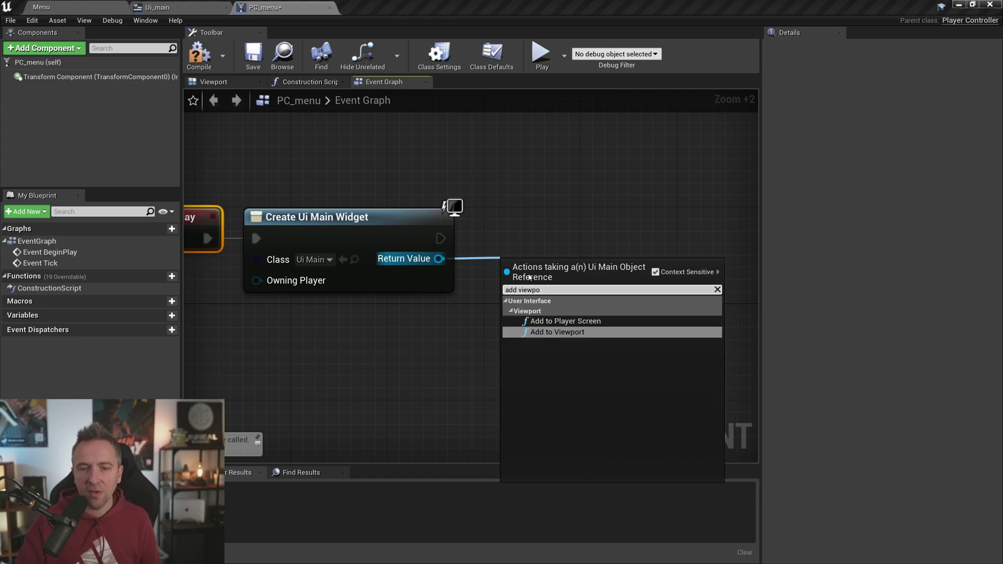
{"action": "left_click", "coordinate": [572, 337]}
{"action": "mouse_move", "coordinate": [549, 271]}
{"action": "left_mouse_down"}
{"action": "mouse_move", "coordinate": [562, 226]}
{"action": "mouse_move", "coordinate": [549, 214]}
{"action": "left_mouse_up"}
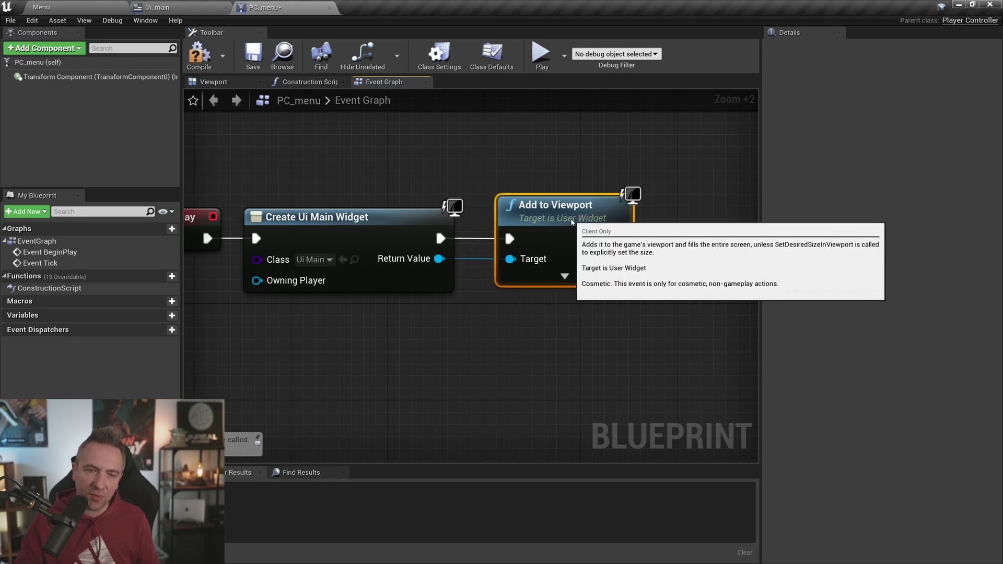
{"action": "right_click_drag", "start_coordinate": [482, 174], "coordinate": [621, 166]}
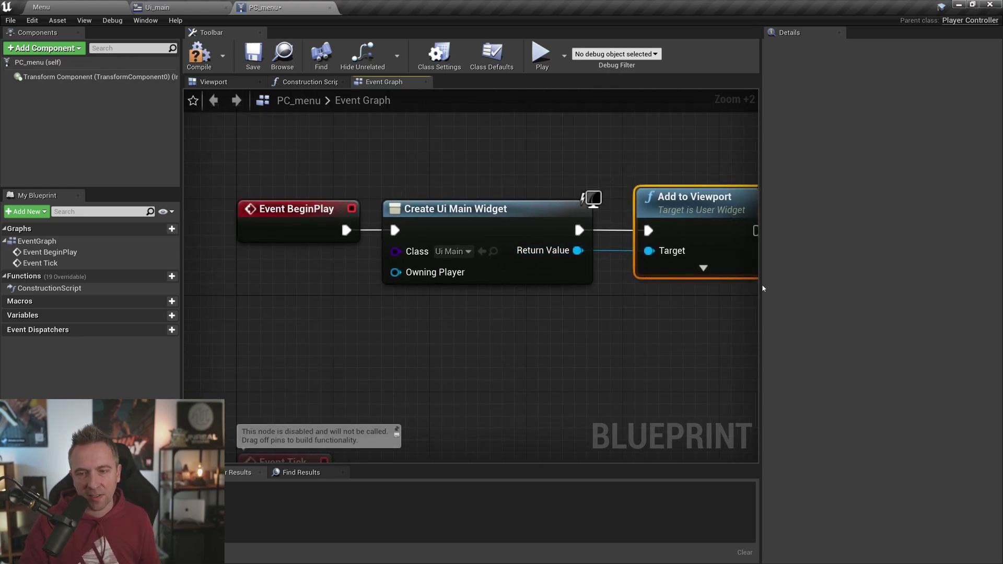
{"action": "right_click_drag", "start_coordinate": [539, 276], "coordinate": [502, 270]}
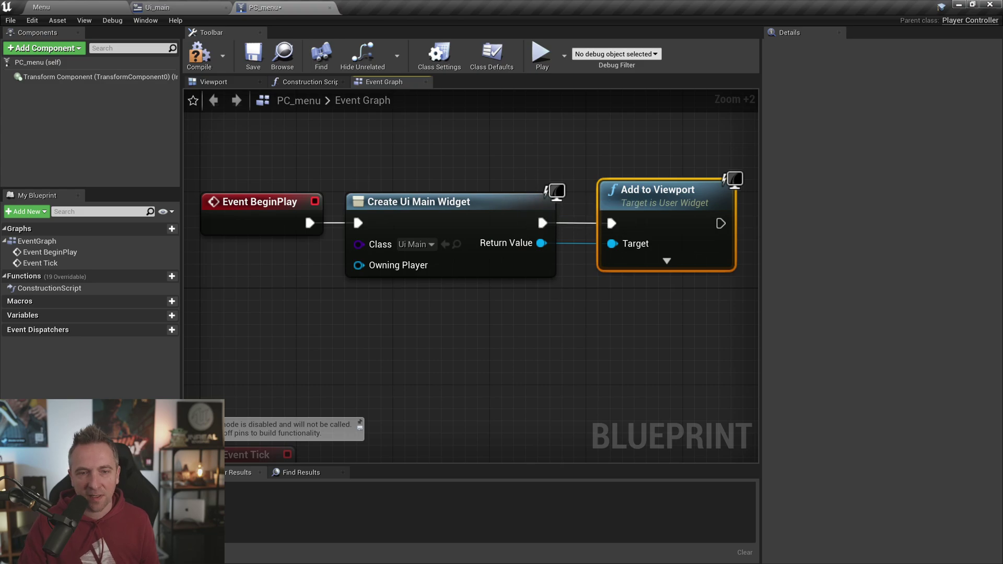
{"action": "right_click_drag", "start_coordinate": [359, 183], "coordinate": [384, 183]}
{"action": "mouse_move", "coordinate": [224, 149]}
{"action": "left_mouse_down"}
{"action": "mouse_move", "coordinate": [331, 202]}
{"action": "mouse_move", "coordinate": [636, 311]}
{"action": "left_mouse_up"}
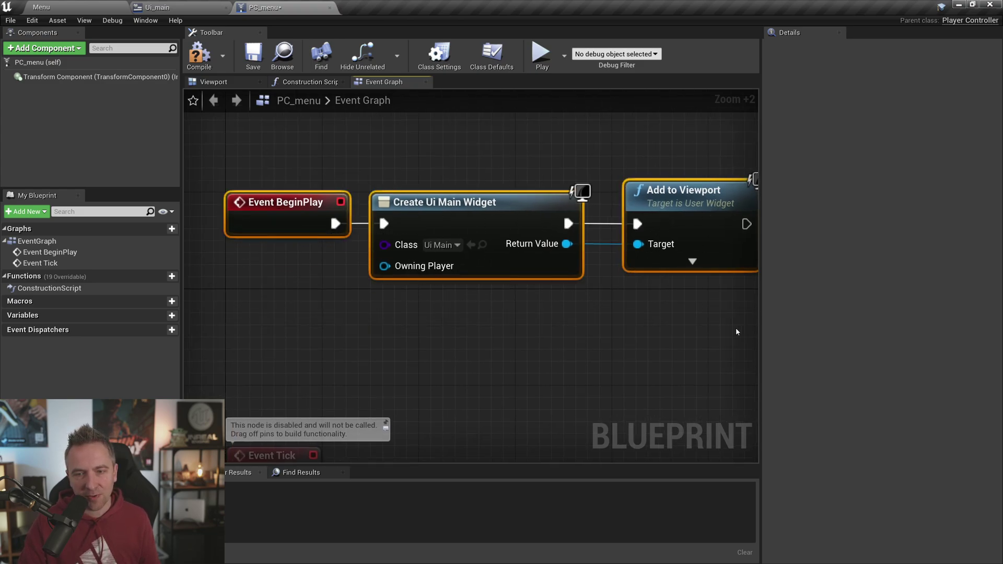
{"action": "left_click_drag", "start_coordinate": [760, 323], "coordinate": [801, 323]}
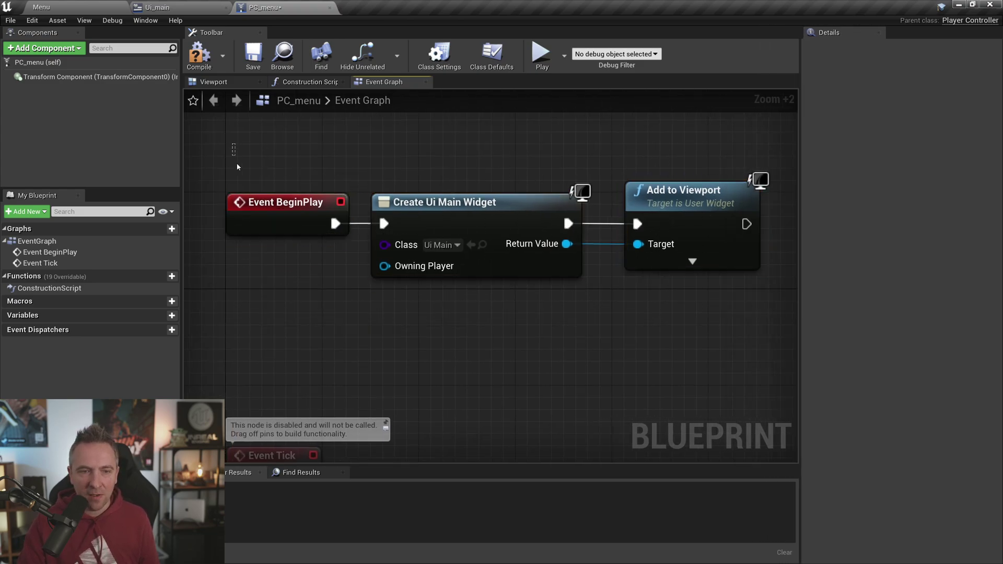
{"action": "left_click", "coordinate": [444, 203]}
Compile and save PC_menu, then play the Menu level.
{"action": "left_click", "coordinate": [199, 53]}
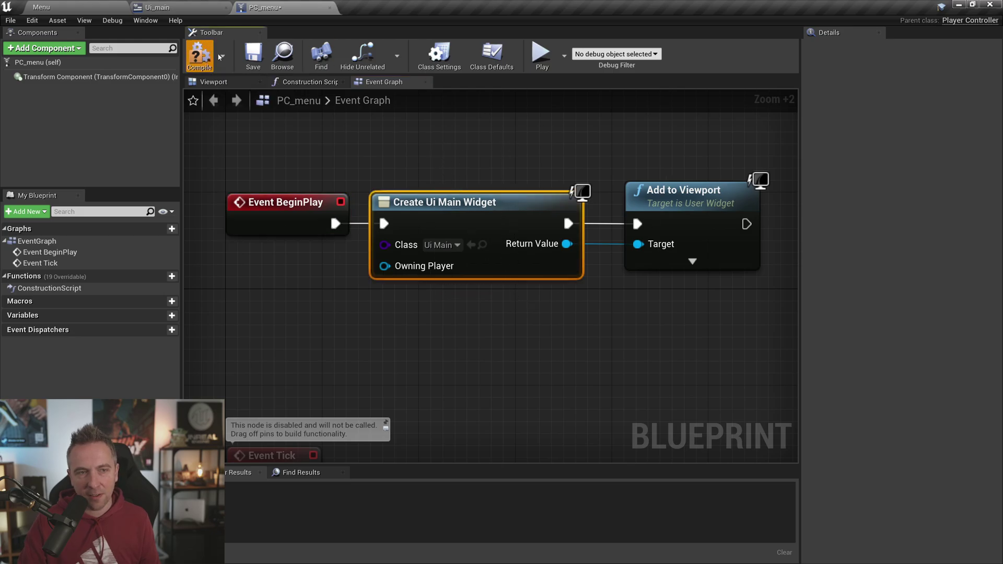
{"action": "left_click", "coordinate": [253, 53]}
{"action": "left_click", "coordinate": [42, 7]}
{"action": "left_click", "coordinate": [675, 36]}
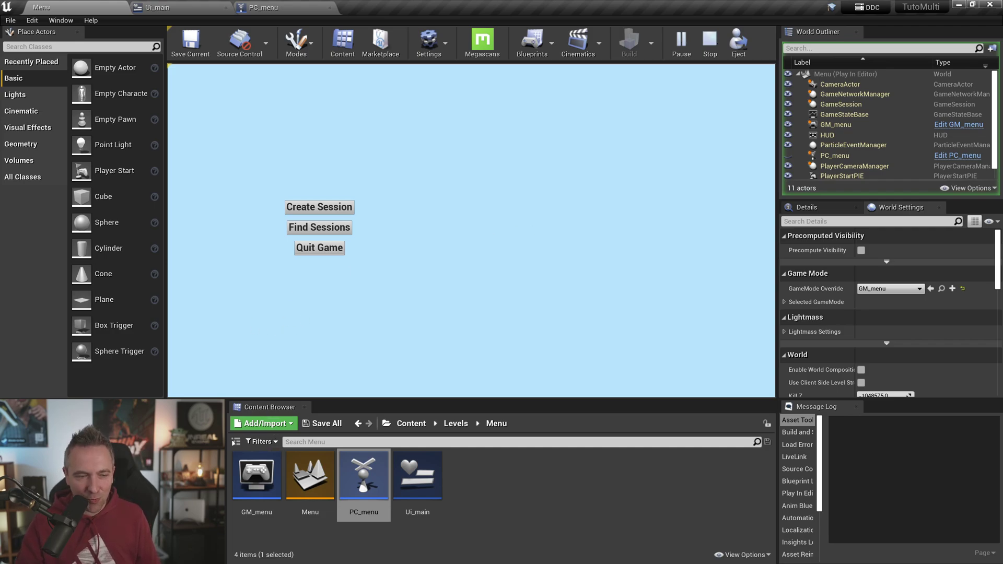
Stop the running menu preview with Esc.
{"action": "key", "text": "Escape"}
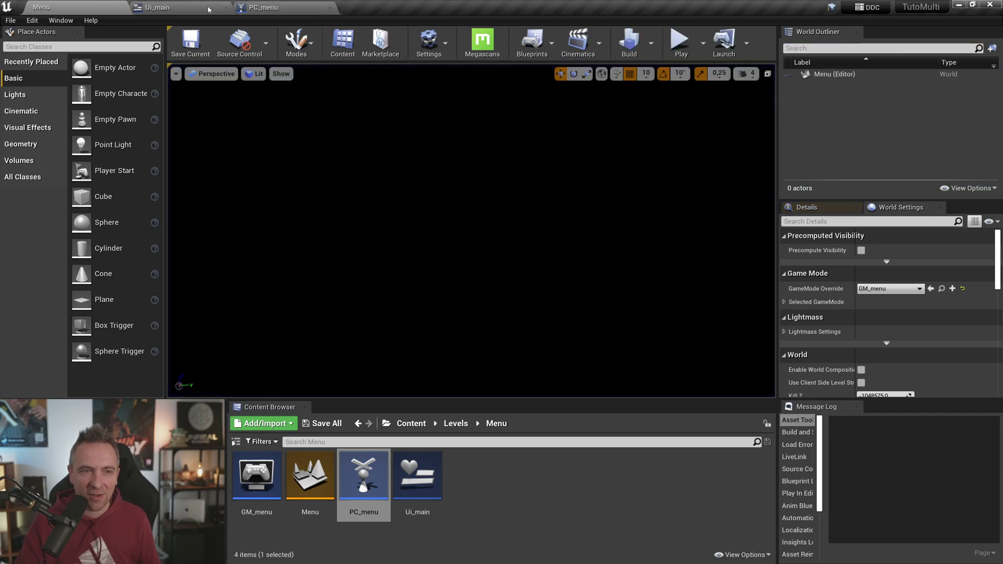
In Ui_main, connect a new Get Player Controller node to Create Advanced Session's Player Controller pin.
{"action": "left_click", "coordinate": [182, 7]}
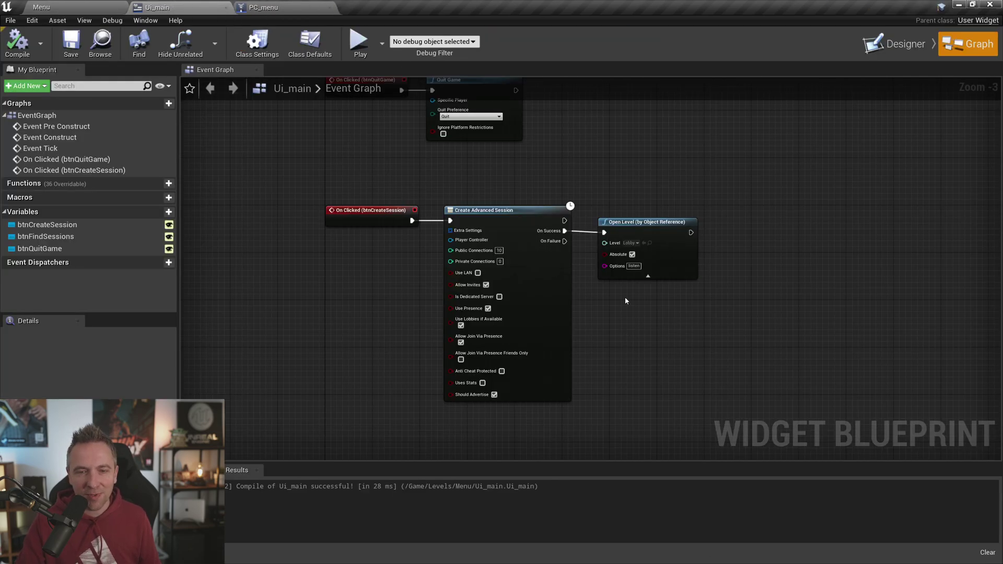
{"action": "scroll", "coordinate": [422, 213], "scroll_direction": "up", "scroll_amount": 8}
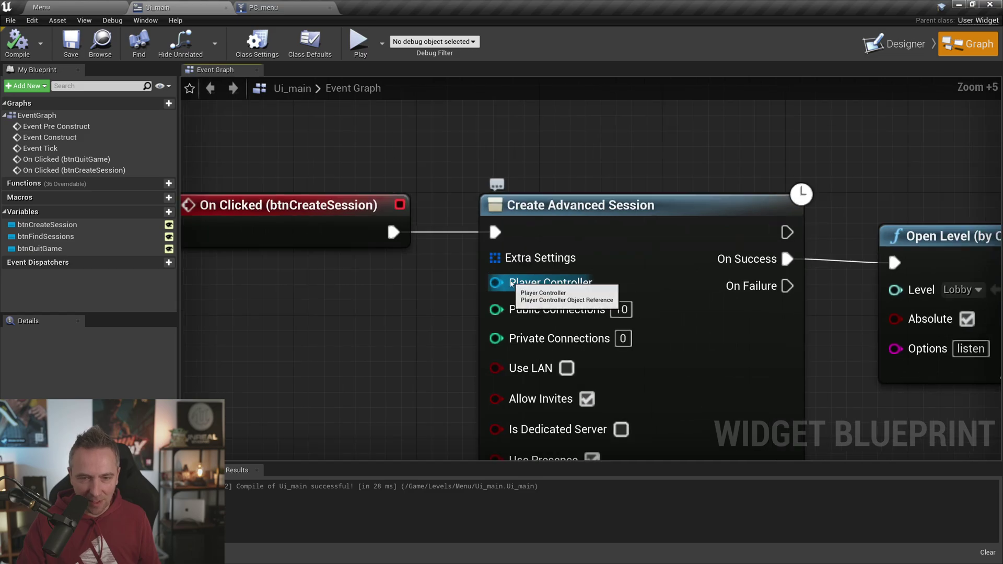
{"action": "left_click_drag", "start_coordinate": [495, 282], "coordinate": [415, 317]}
{"action": "right_click_drag", "start_coordinate": [579, 209], "coordinate": [744, 150]}
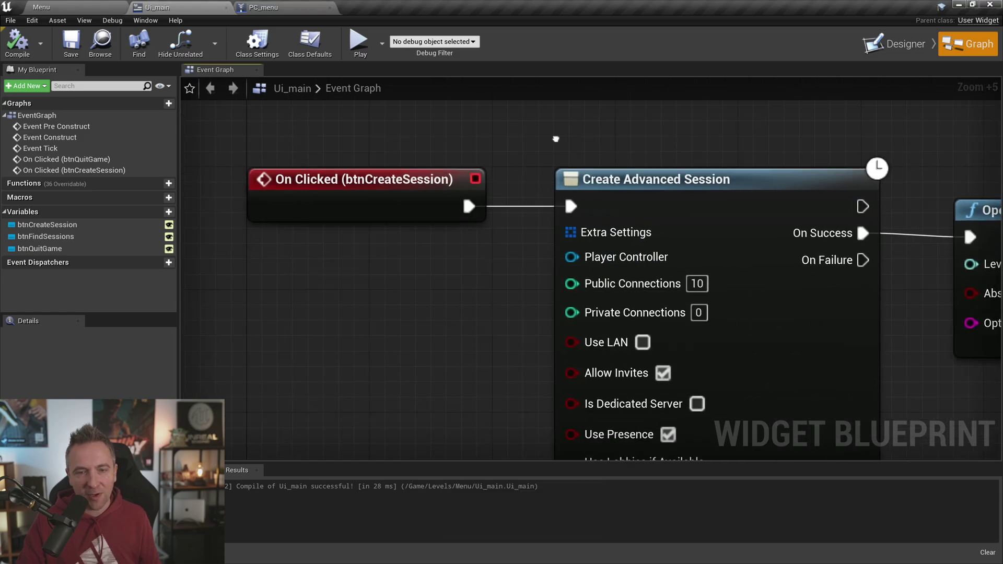
{"action": "left_click", "coordinate": [744, 151]}
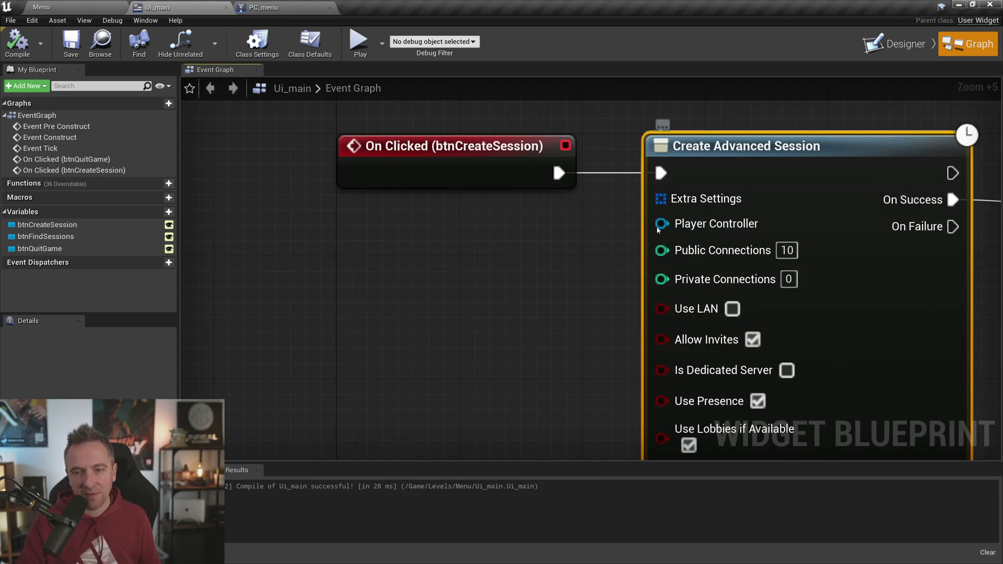
{"action": "mouse_move", "coordinate": [662, 224]}
{"action": "left_mouse_down"}
{"action": "mouse_move", "coordinate": [578, 237]}
{"action": "mouse_move", "coordinate": [554, 253]}
{"action": "left_mouse_up"}
{"action": "type", "text": "get play"}
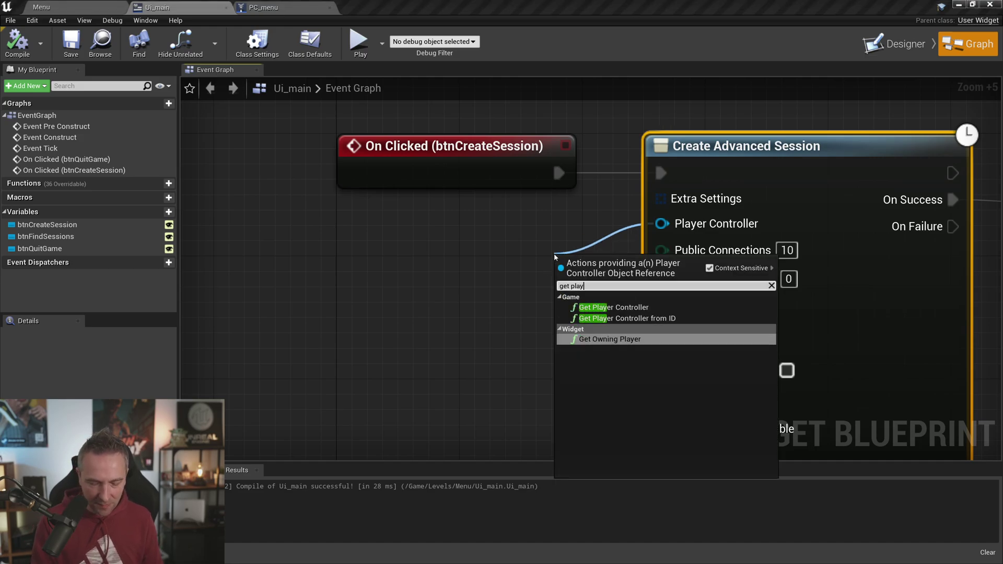
{"action": "type", "text": "er controll"}
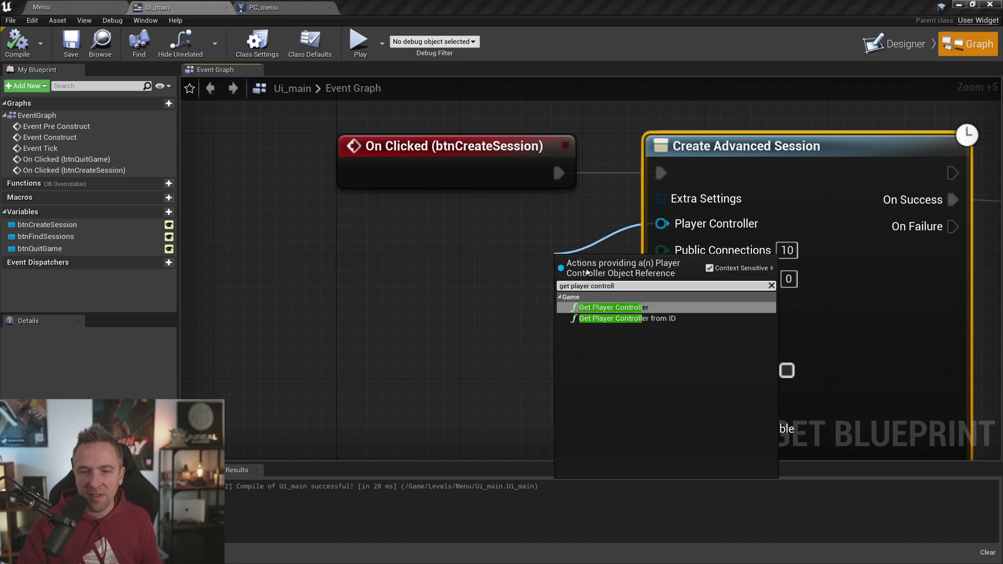
{"action": "key", "text": "Return"}
{"action": "left_click_drag", "start_coordinate": [634, 265], "coordinate": [418, 223]}
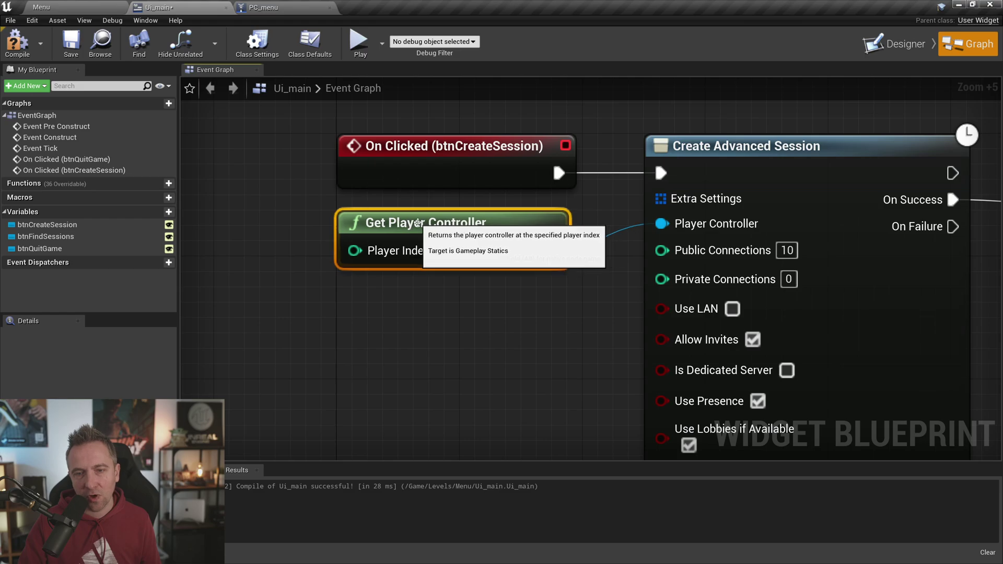
{"action": "right_click_drag", "start_coordinate": [418, 223], "coordinate": [258, 264]}
{"action": "right_click_drag", "start_coordinate": [470, 177], "coordinate": [569, 150]}
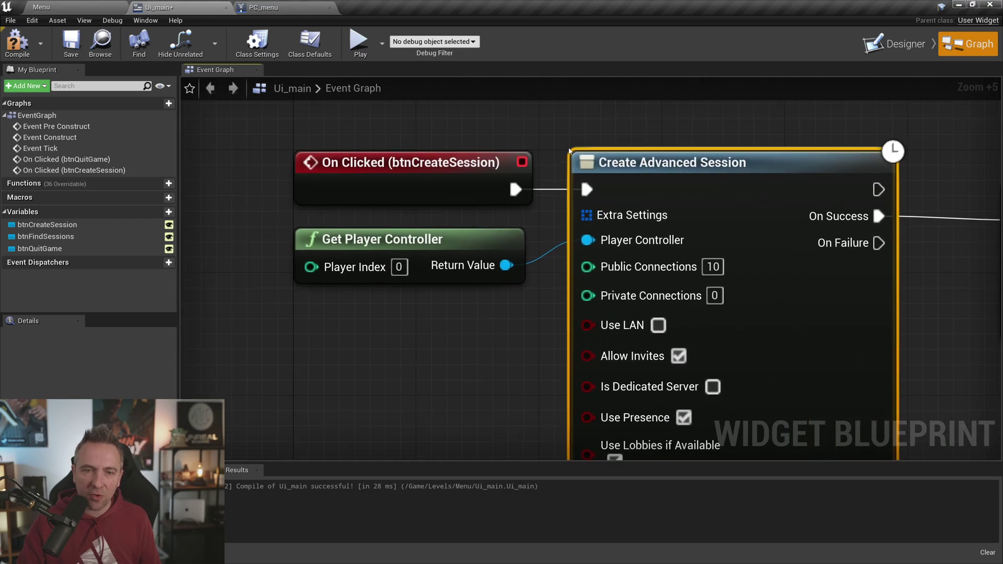
{"action": "scroll", "coordinate": [569, 151], "scroll_direction": "down", "scroll_amount": 3}
{"action": "left_click", "coordinate": [439, 225]}
{"action": "right_click_drag", "start_coordinate": [522, 297], "coordinate": [374, 307]}
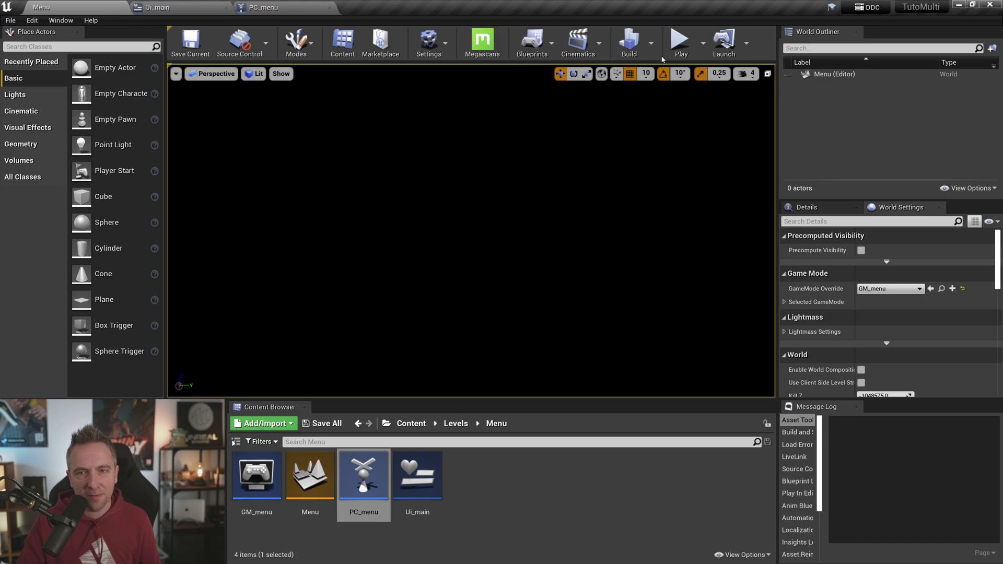
Play the Menu, click Create Session, run around the Lobby, then stop and return to PC_menu.
{"action": "left_click", "coordinate": [679, 44]}
{"action": "left_click", "coordinate": [324, 208]}
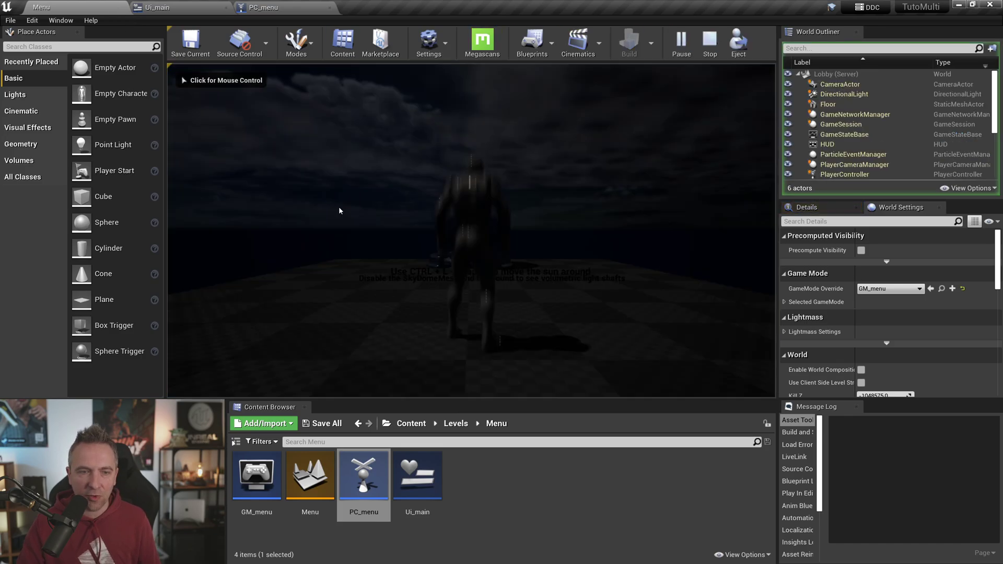
{"action": "left_click", "coordinate": [590, 183]}
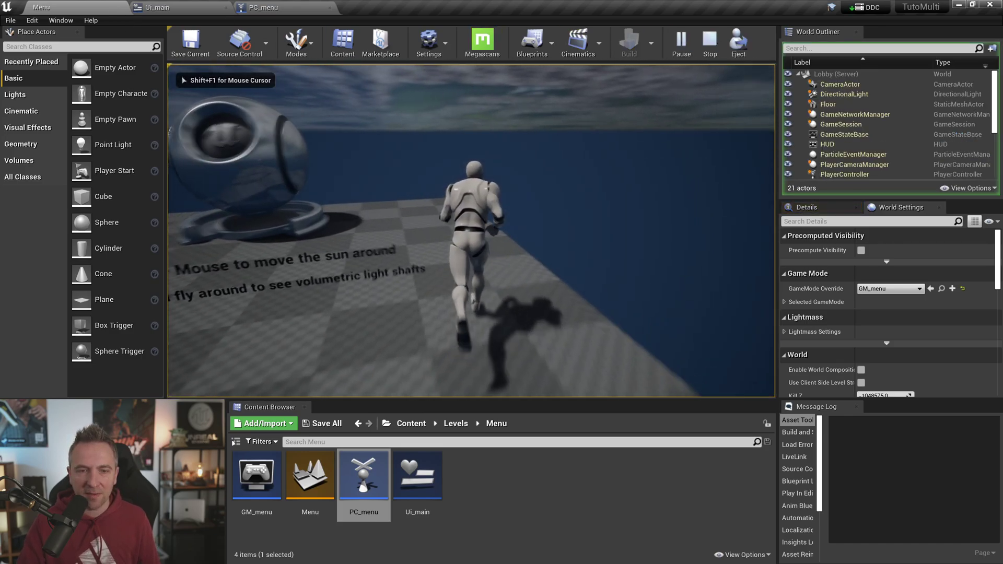
{"action": "key", "text": "w"}
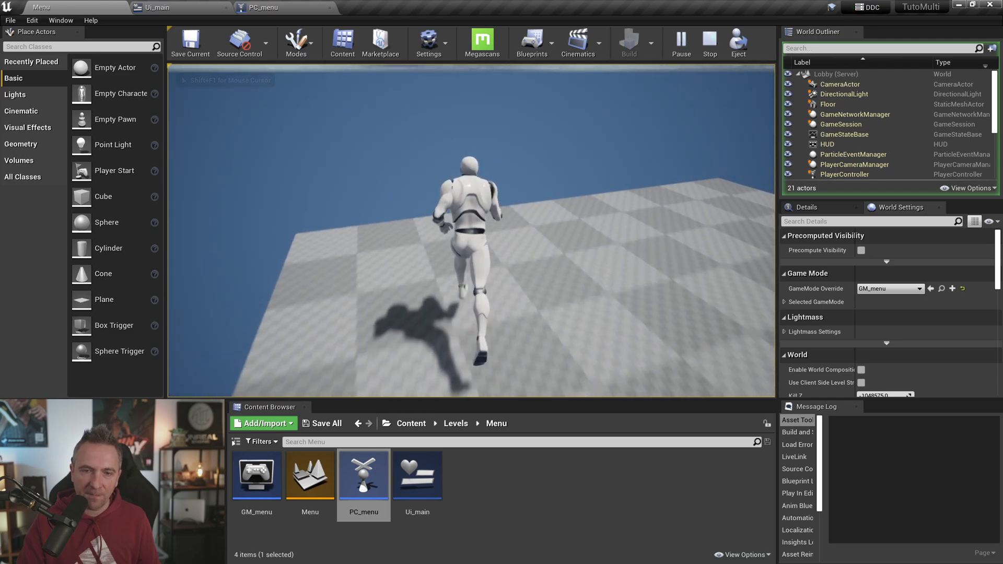
{"action": "key", "text": "w"}
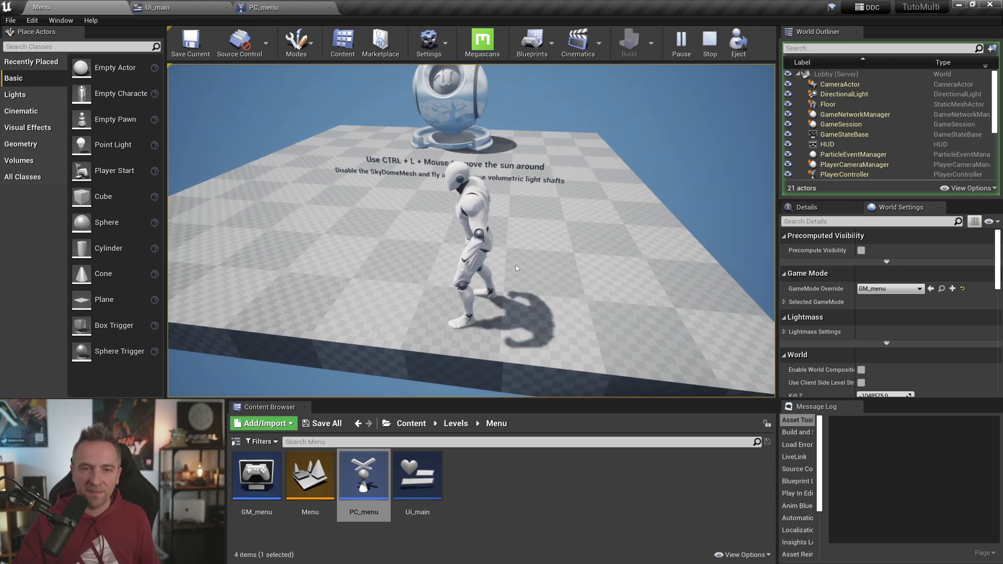
{"action": "key", "text": "Escape"}
{"action": "left_click", "coordinate": [261, 7]}
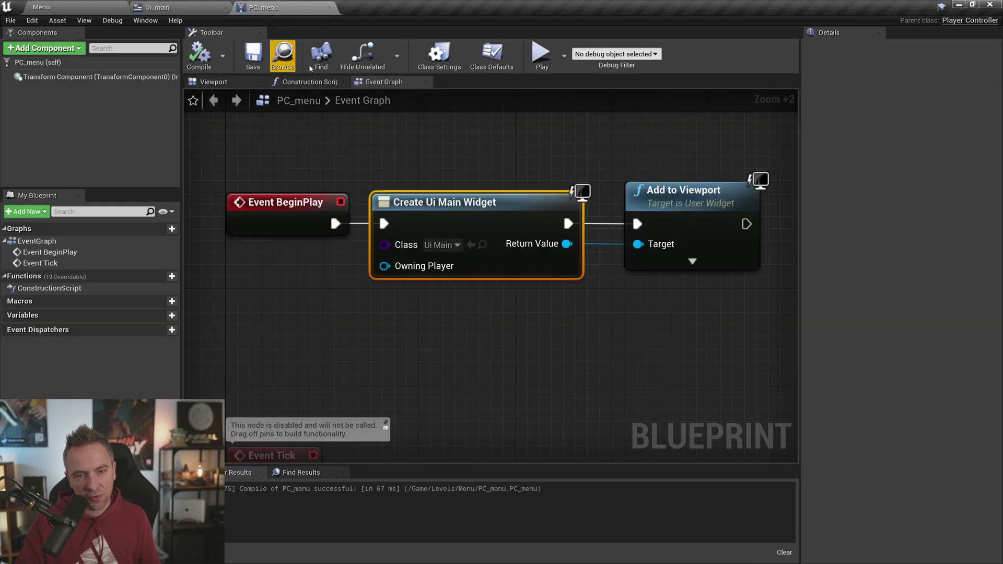
Select btnFindSessions in Ui_main's Designer and add its On Clicked event.
{"action": "scroll", "coordinate": [519, 172], "scroll_direction": "down", "scroll_amount": 1}
{"action": "scroll", "coordinate": [580, 251], "scroll_direction": "down", "scroll_amount": 2}
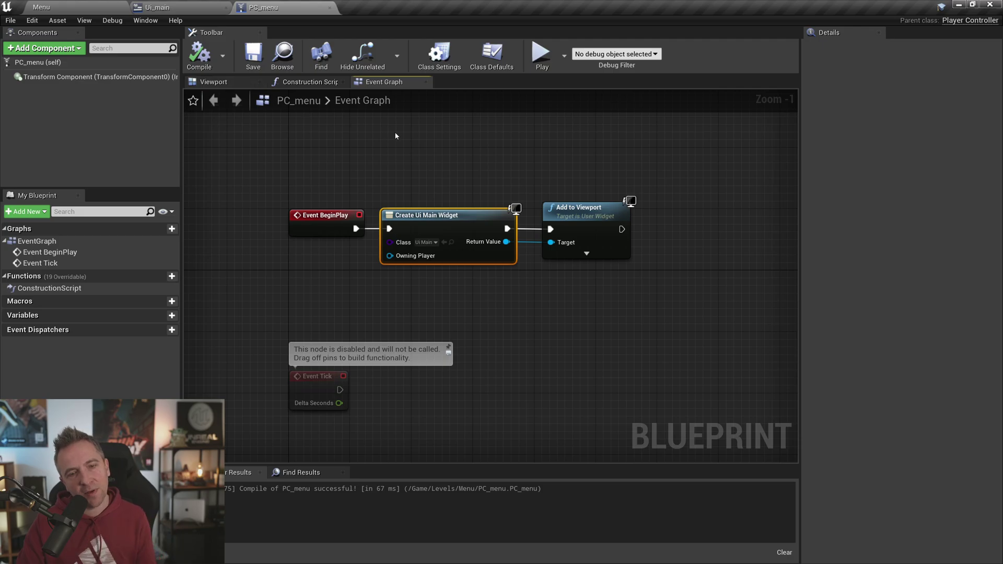
{"action": "left_click", "coordinate": [196, 11]}
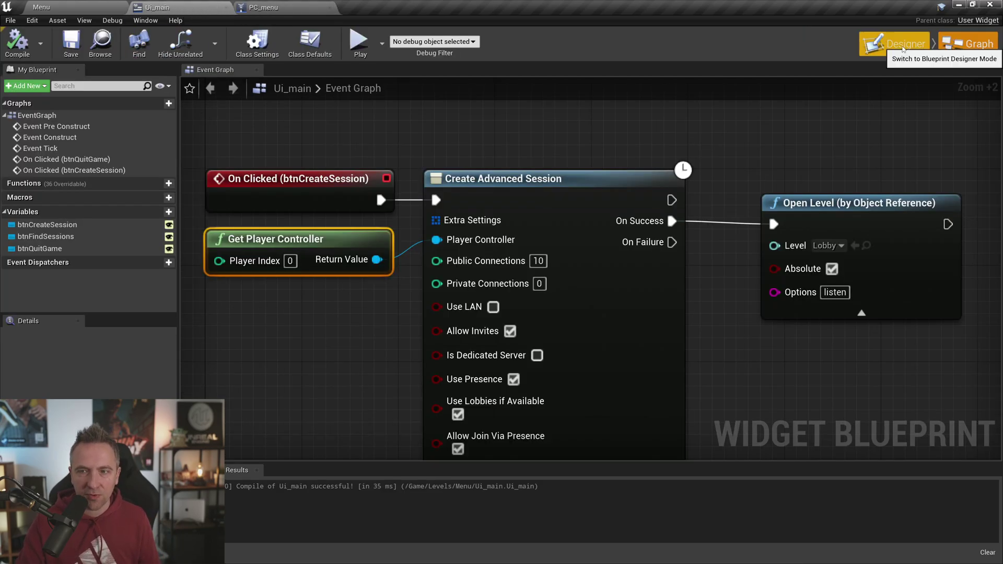
{"action": "left_click", "coordinate": [902, 48]}
{"action": "scroll", "coordinate": [486, 225], "scroll_direction": "up", "scroll_amount": 1}
{"action": "scroll", "coordinate": [441, 233], "scroll_direction": "up", "scroll_amount": 1}
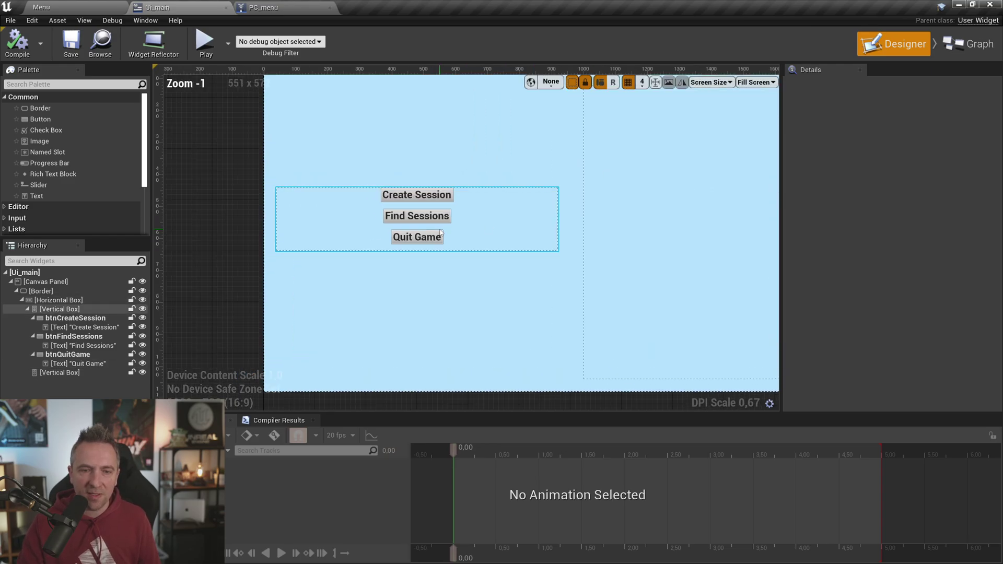
{"action": "scroll", "coordinate": [440, 233], "scroll_direction": "up", "scroll_amount": 2}
{"action": "left_click", "coordinate": [71, 337]}
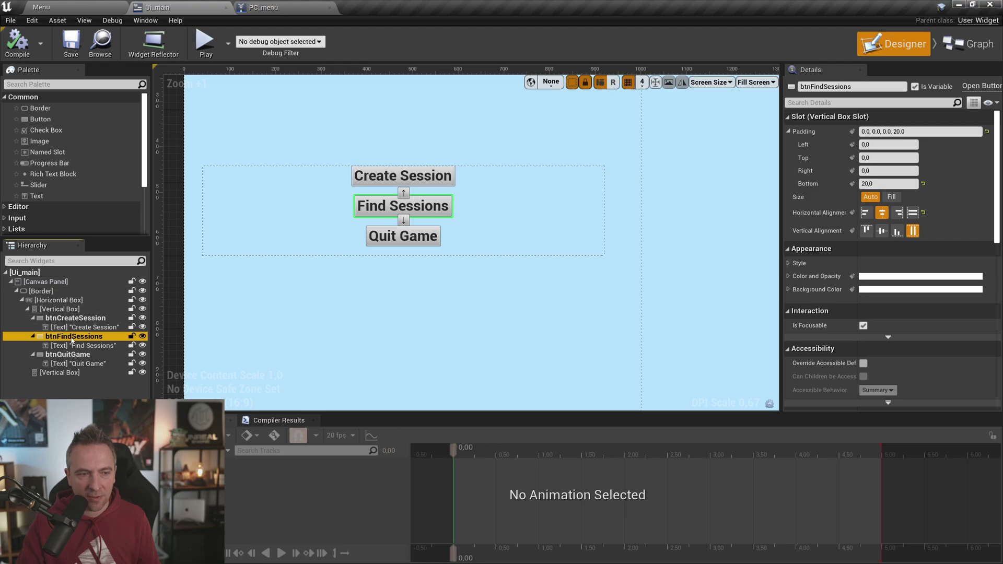
{"action": "scroll", "coordinate": [883, 340], "scroll_direction": "down", "scroll_amount": 10}
{"action": "left_click", "coordinate": [883, 340]}
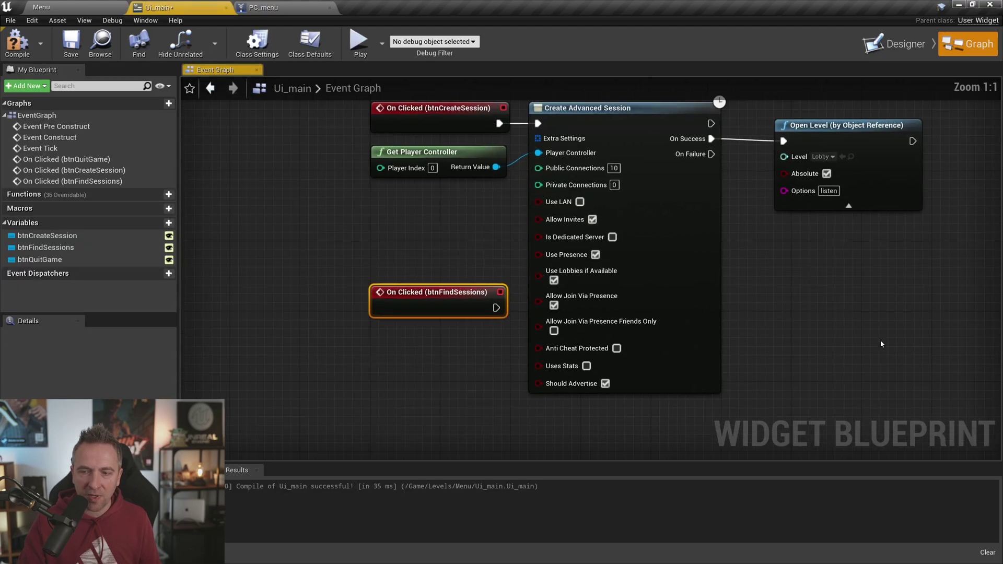
Place the new btnFindSessions click event below the other nodes and attach a plain Find Sessions node.
{"action": "mouse_move", "coordinate": [600, 325]}
{"action": "left_mouse_down"}
{"action": "mouse_move", "coordinate": [594, 391]}
{"action": "mouse_move", "coordinate": [485, 289]}
{"action": "left_mouse_up"}
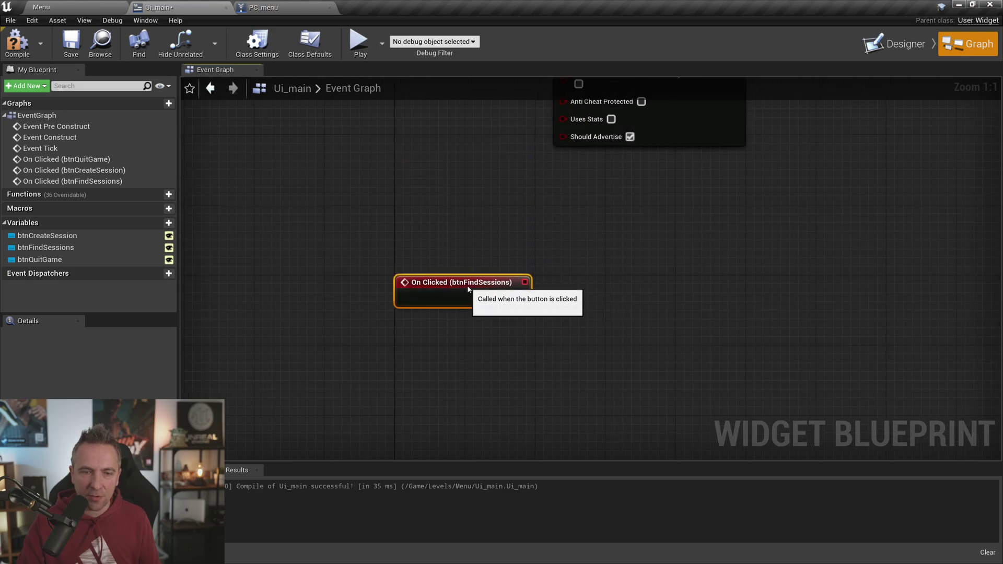
{"action": "right_click_drag", "start_coordinate": [486, 292], "coordinate": [441, 199]}
{"action": "scroll", "coordinate": [546, 221], "scroll_direction": "up", "scroll_amount": 2}
{"action": "scroll", "coordinate": [550, 225], "scroll_direction": "up", "scroll_amount": 2}
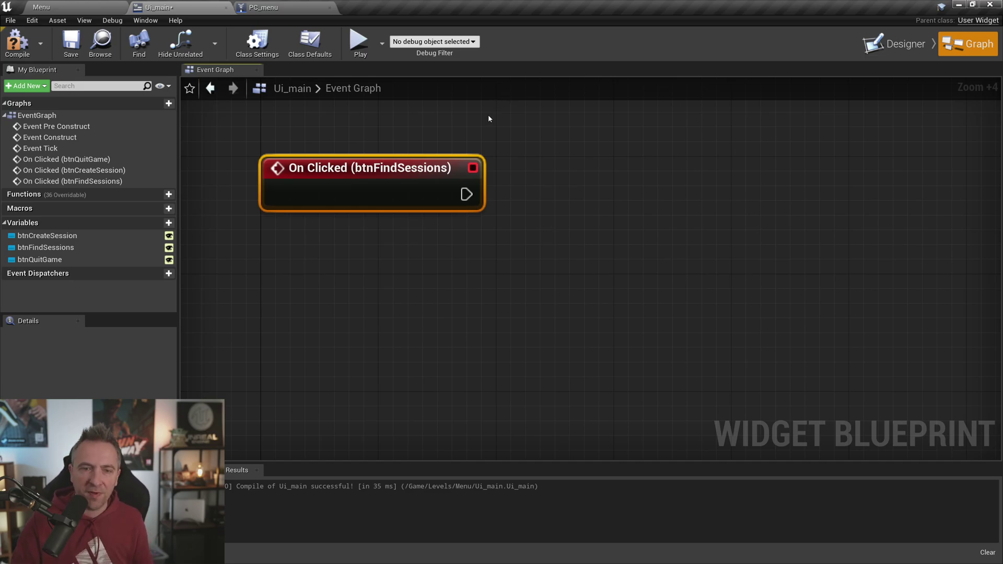
{"action": "left_click_drag", "start_coordinate": [466, 194], "coordinate": [549, 197]}
{"action": "type", "text": "find"}
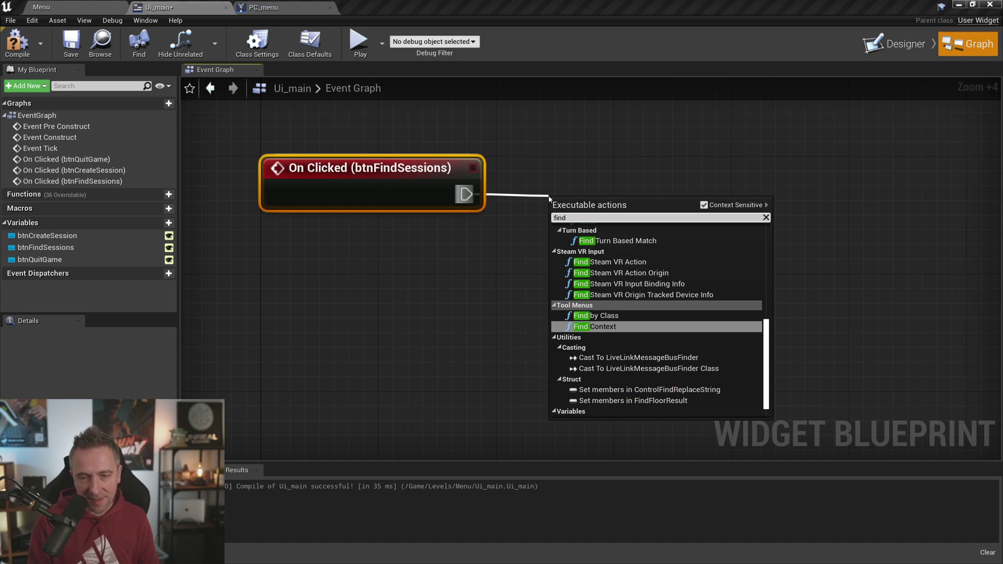
{"action": "type", "text": " session"}
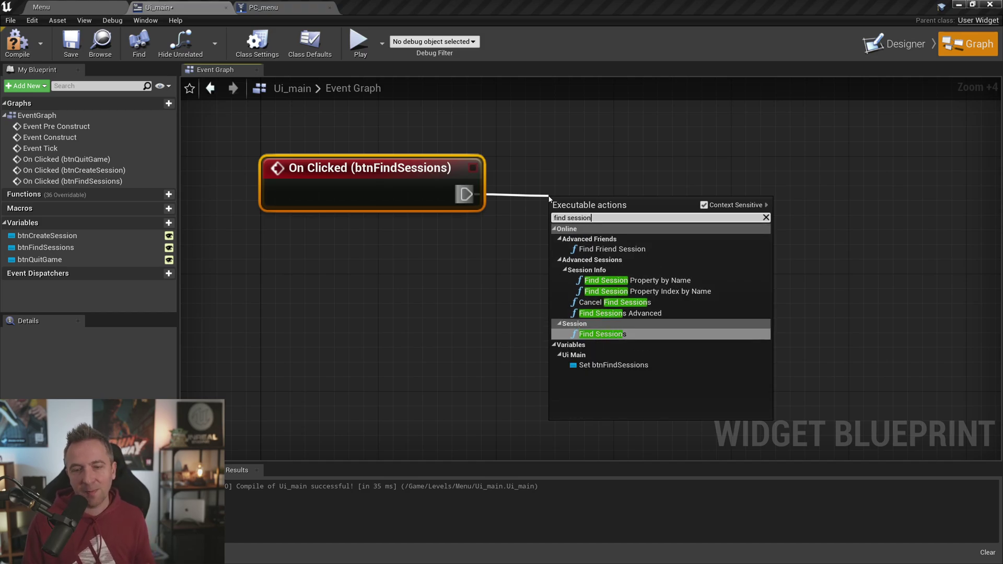
{"action": "left_click", "coordinate": [603, 337]}
{"action": "left_click_drag", "start_coordinate": [554, 183], "coordinate": [509, 180]}
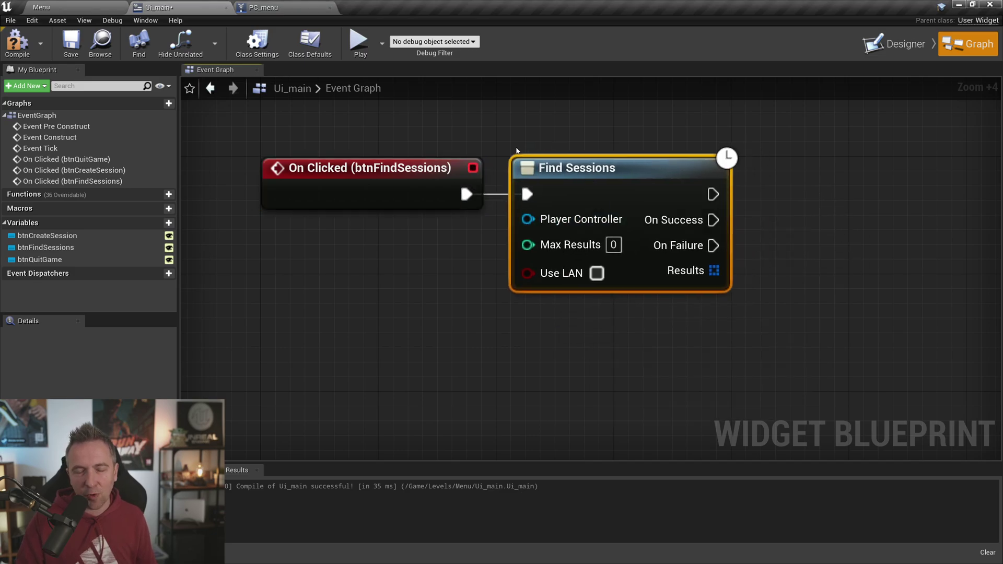
Add a Find Sessions Advanced node to the graph.
{"action": "scroll", "coordinate": [712, 241], "scroll_direction": "down", "scroll_amount": 3}
{"action": "right_click_drag", "start_coordinate": [772, 258], "coordinate": [649, 228]}
{"action": "right_click", "coordinate": [650, 228]}
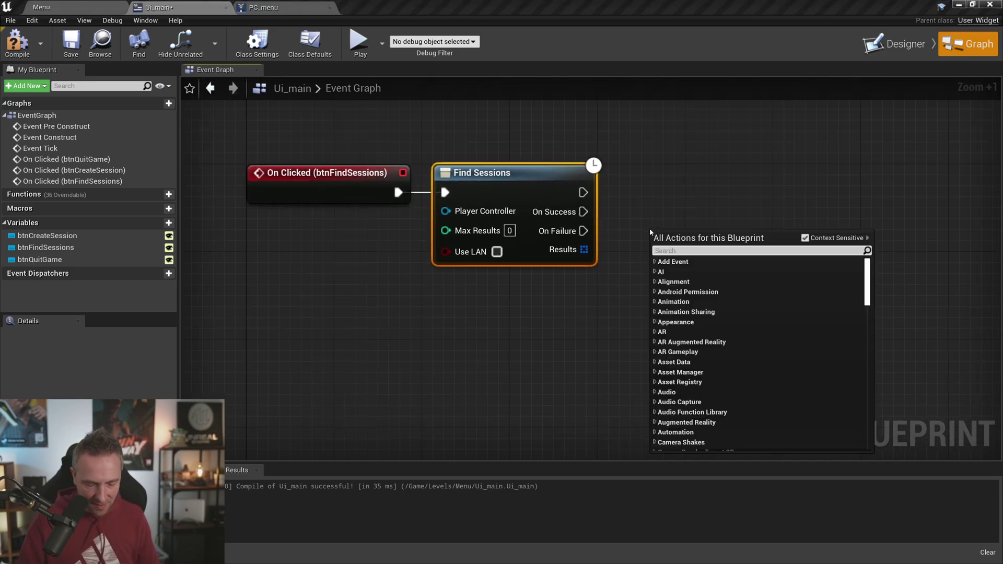
{"action": "type", "text": "find sessions"}
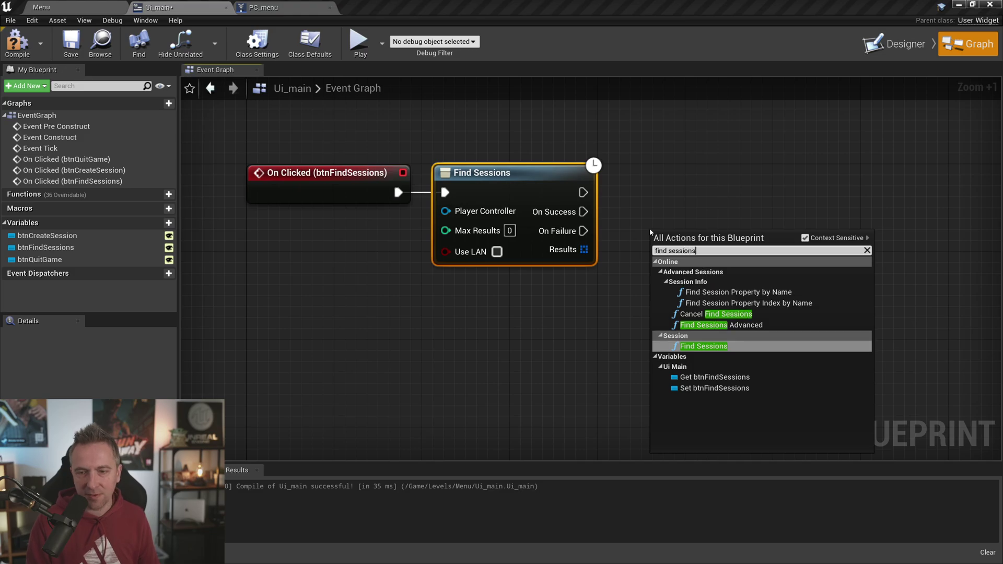
{"action": "left_click", "coordinate": [711, 326]}
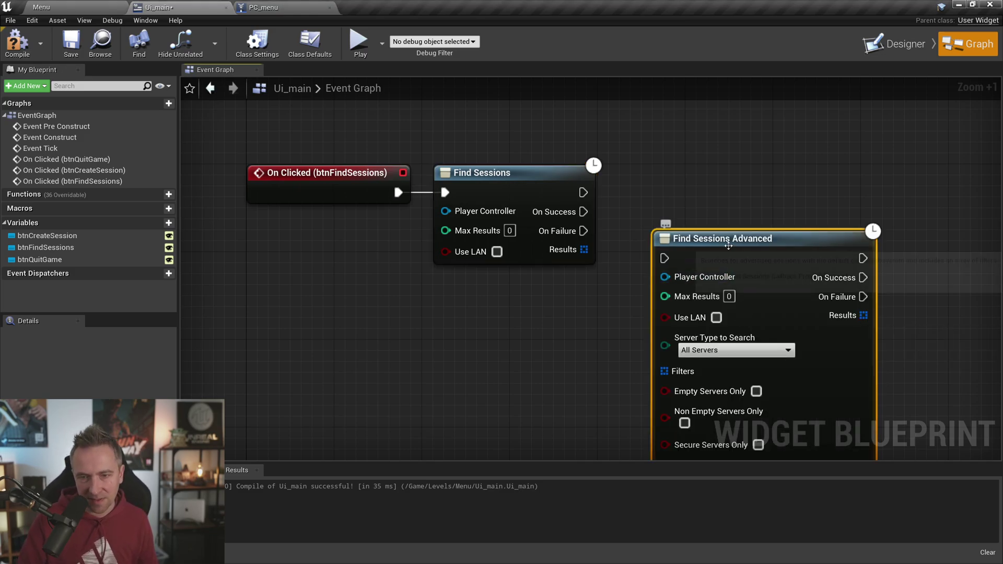
Delete the plain Find Sessions node and wire On Clicked into Find Sessions Advanced.
{"action": "scroll", "coordinate": [717, 209], "scroll_direction": "down", "scroll_amount": 1}
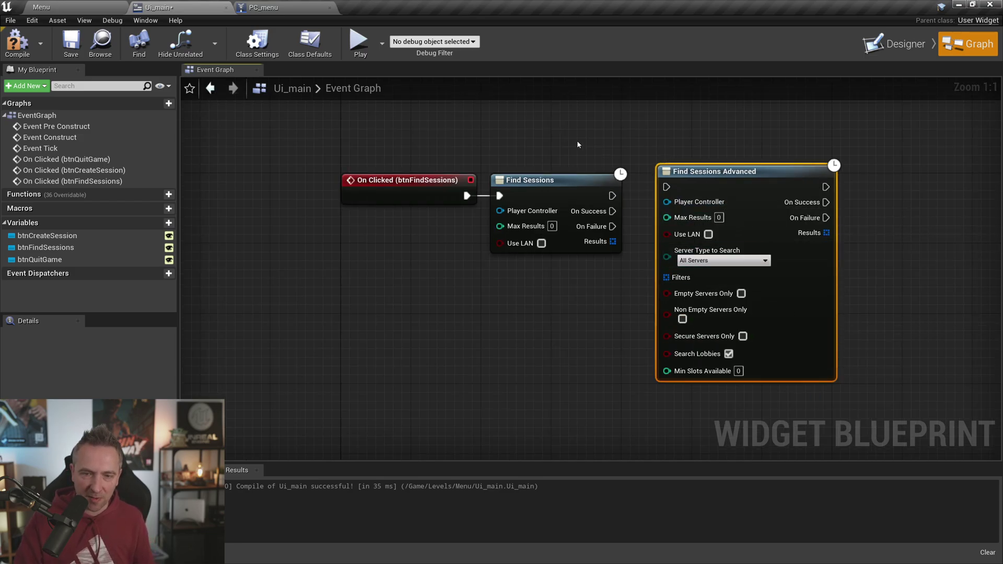
{"action": "left_click", "coordinate": [549, 179]}
{"action": "key", "text": "Delete"}
{"action": "left_click_drag", "start_coordinate": [694, 180], "coordinate": [534, 188]}
{"action": "left_click_drag", "start_coordinate": [467, 195], "coordinate": [508, 195]}
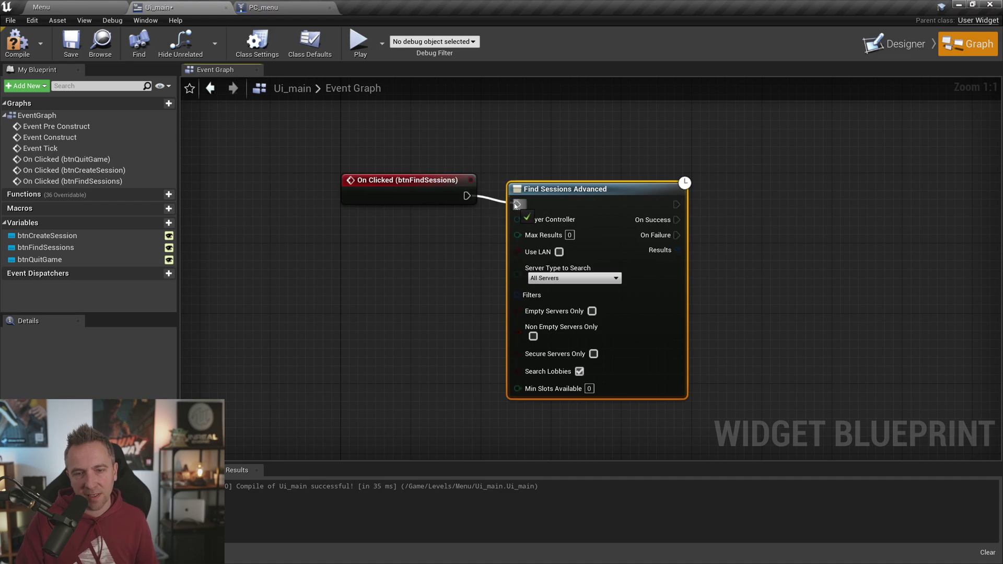
Wire a Get Player Controller node into Find Sessions Advanced's Player Controller pin, placed under On Clicked.
{"action": "scroll", "coordinate": [438, 237], "scroll_direction": "up", "scroll_amount": 3}
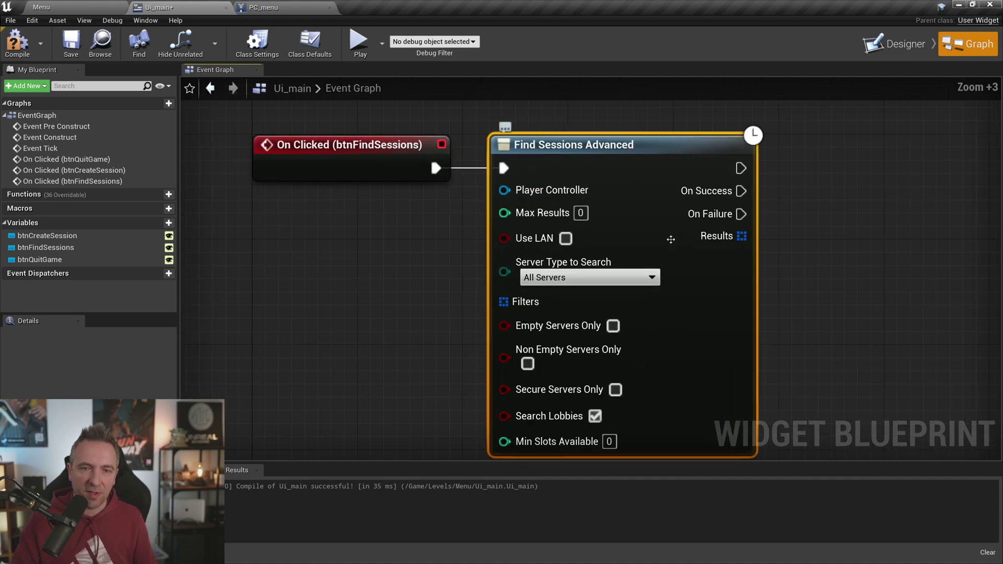
{"action": "right_click_drag", "start_coordinate": [568, 205], "coordinate": [637, 218]}
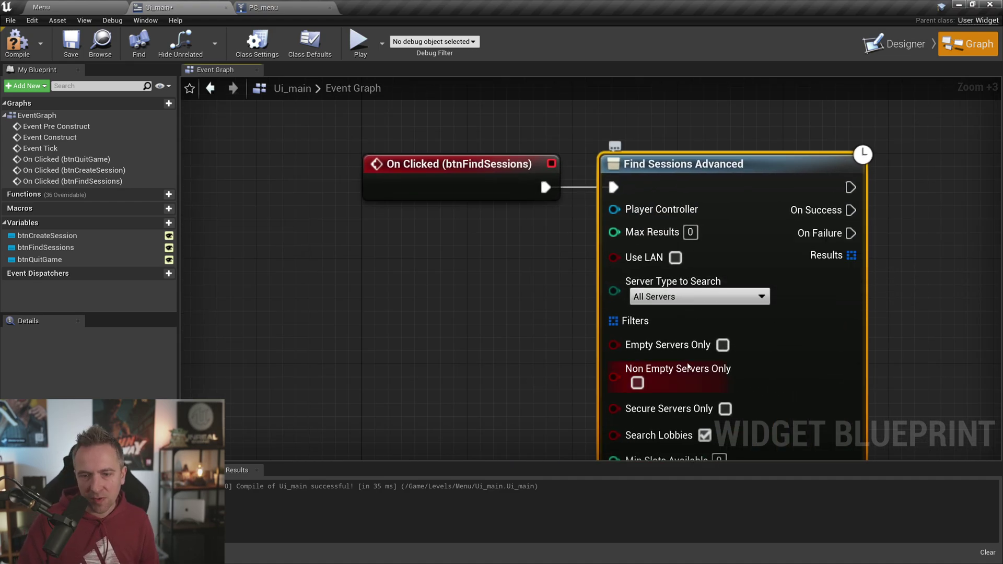
{"action": "left_click_drag", "start_coordinate": [614, 209], "coordinate": [541, 250]}
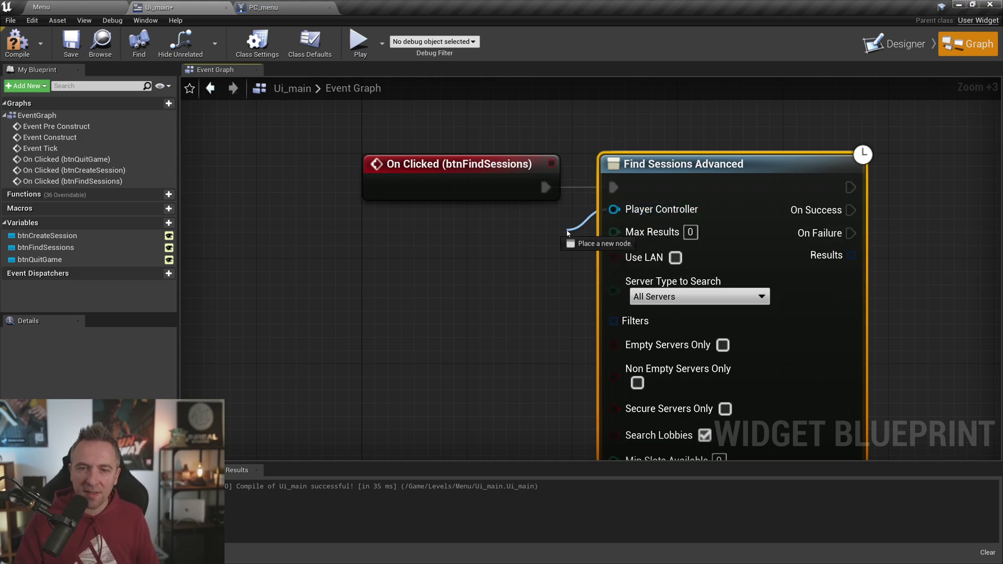
{"action": "type", "text": "get"}
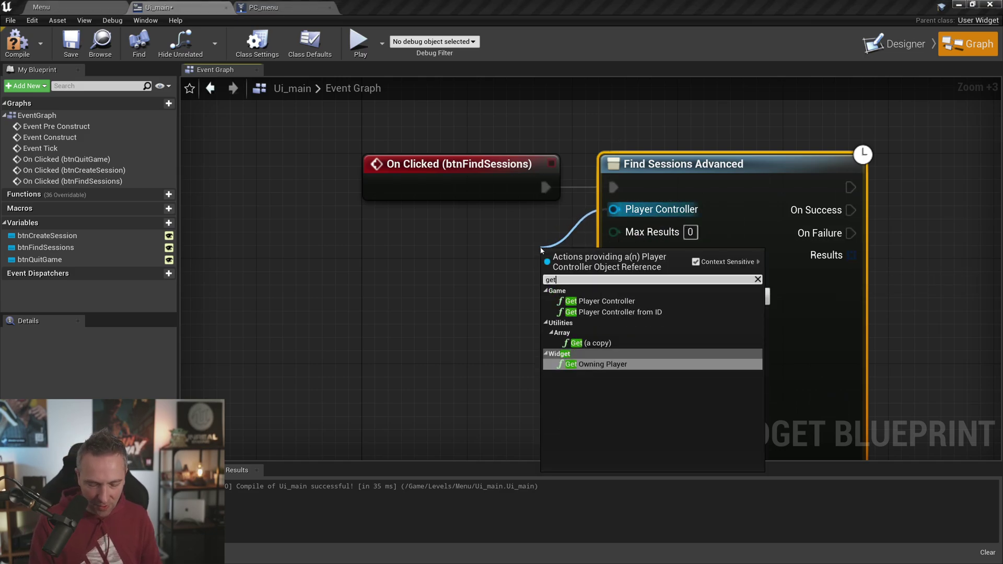
{"action": "type", "text": " player conter"}
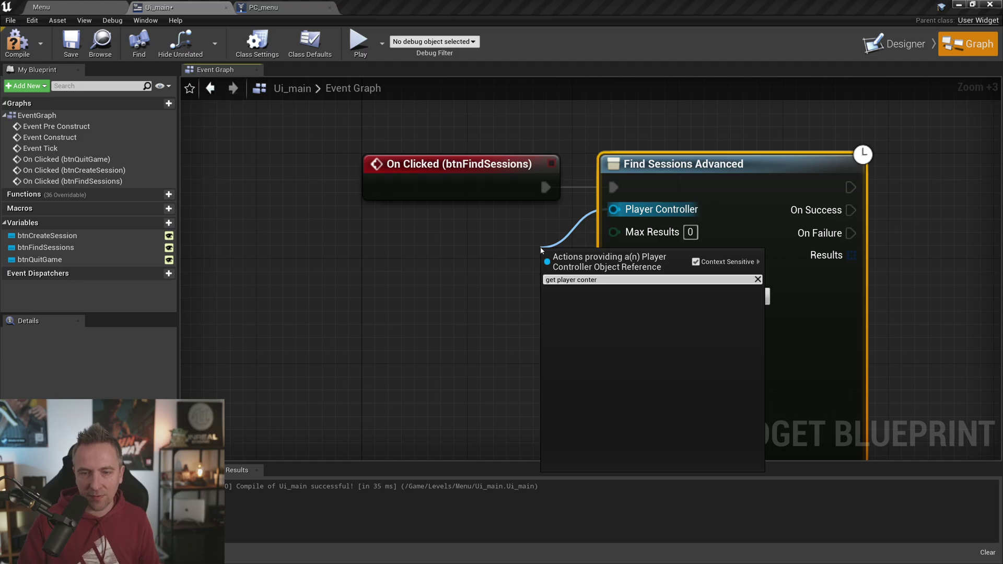
{"action": "key", "text": "Return"}
{"action": "left_click_drag", "start_coordinate": [588, 260], "coordinate": [400, 220]}
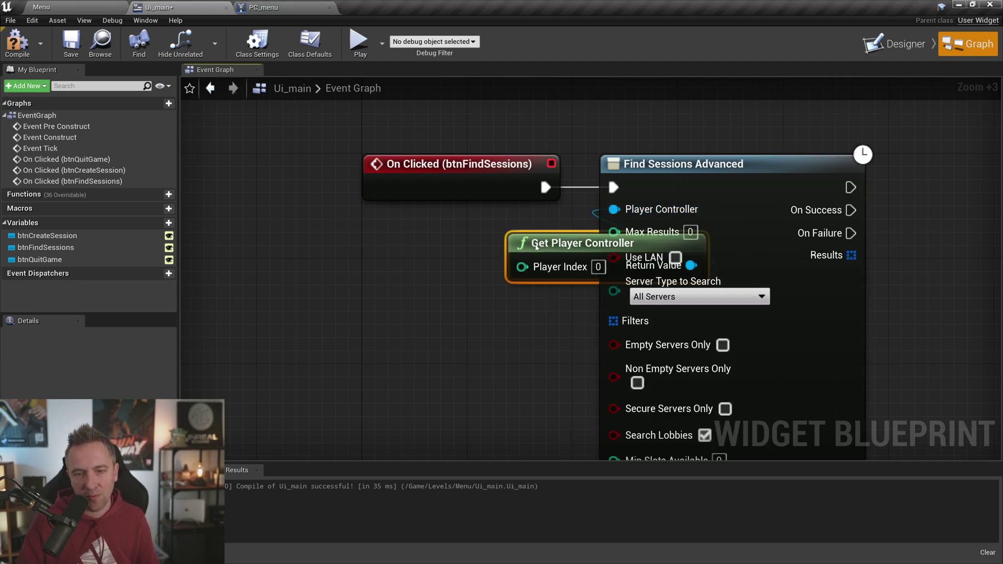
{"action": "right_click_drag", "start_coordinate": [400, 219], "coordinate": [290, 221]}
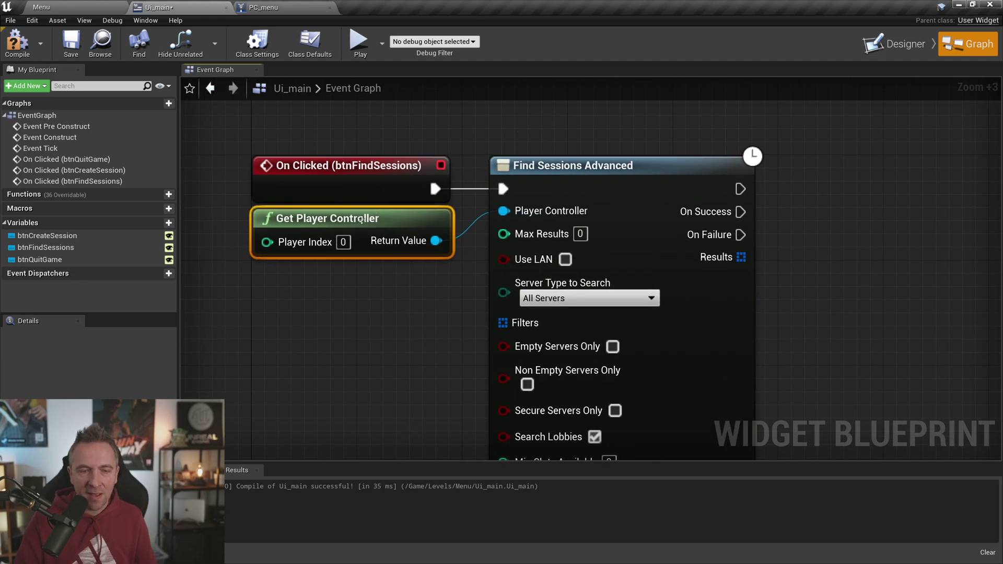
{"action": "left_click_drag", "start_coordinate": [349, 228], "coordinate": [350, 241]}
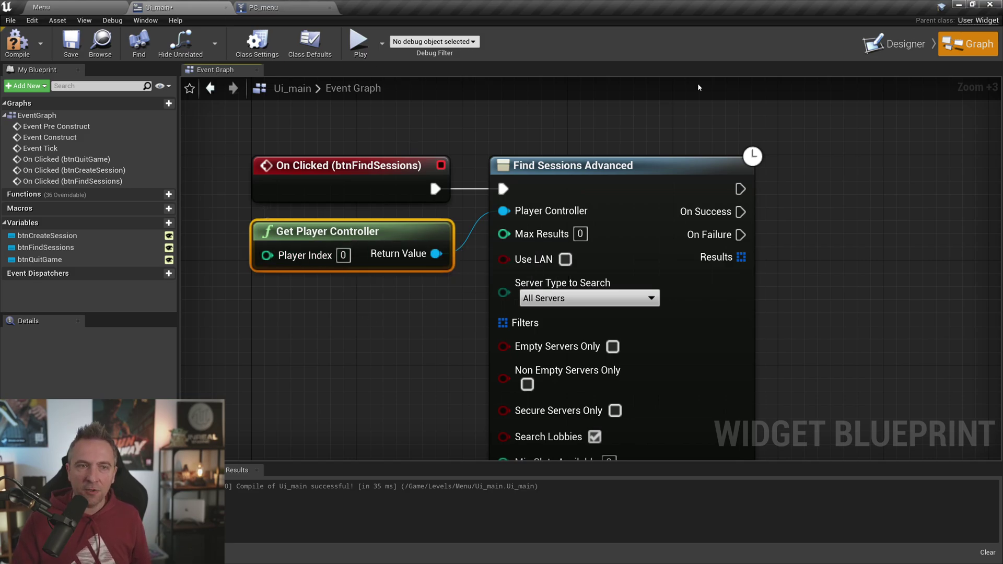
{"action": "left_click", "coordinate": [877, 44]}
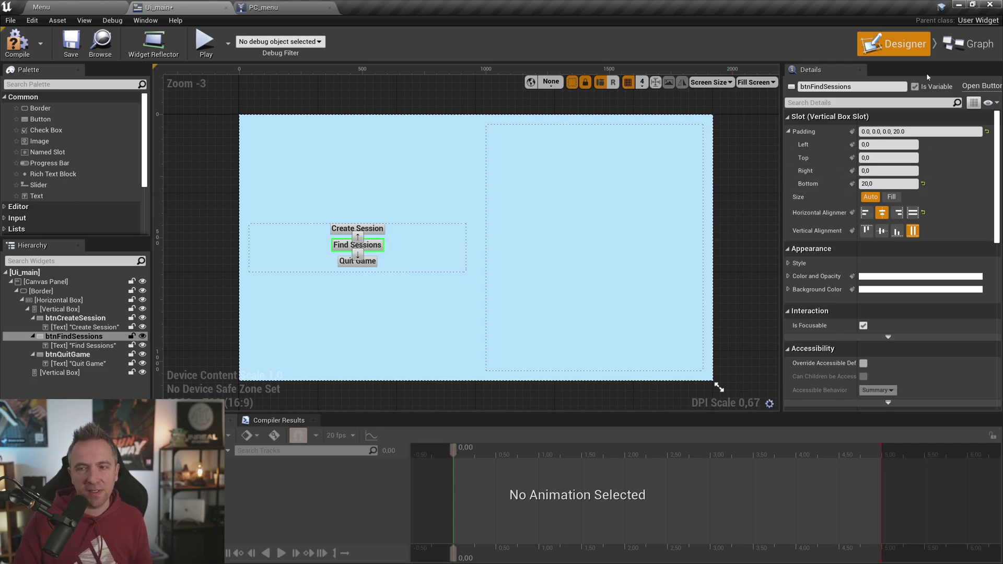
{"action": "left_click", "coordinate": [969, 44]}
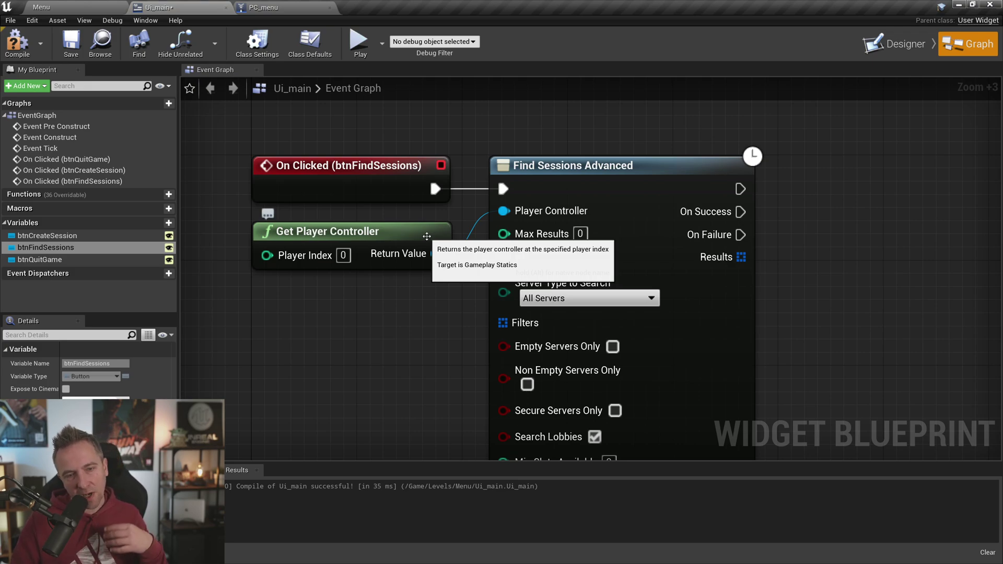
{"action": "left_click", "coordinate": [429, 235]}
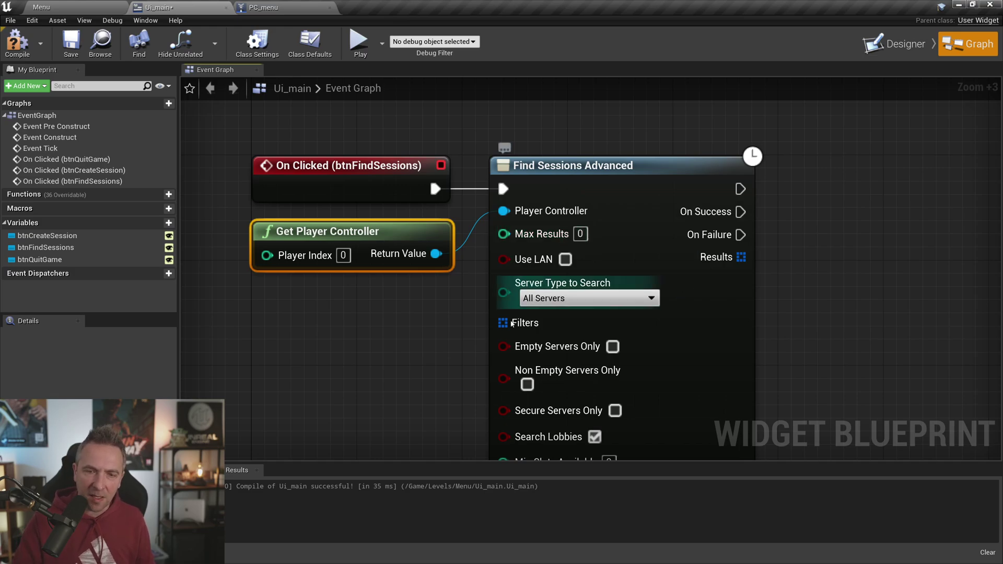
Compile and save the Ui_main widget blueprint.
{"action": "scroll", "coordinate": [628, 324], "scroll_direction": "down", "scroll_amount": 2}
{"action": "mouse_move", "coordinate": [628, 325]}
{"action": "right_mouse_down"}
{"action": "mouse_move", "coordinate": [630, 278]}
{"action": "mouse_move", "coordinate": [819, 269]}
{"action": "right_mouse_up"}
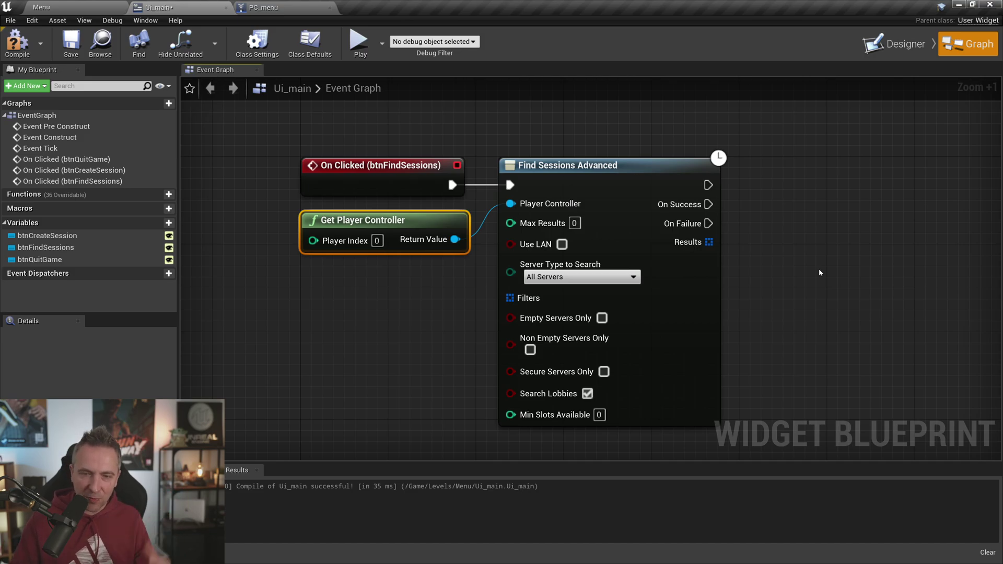
{"action": "right_click_drag", "start_coordinate": [782, 276], "coordinate": [738, 277]}
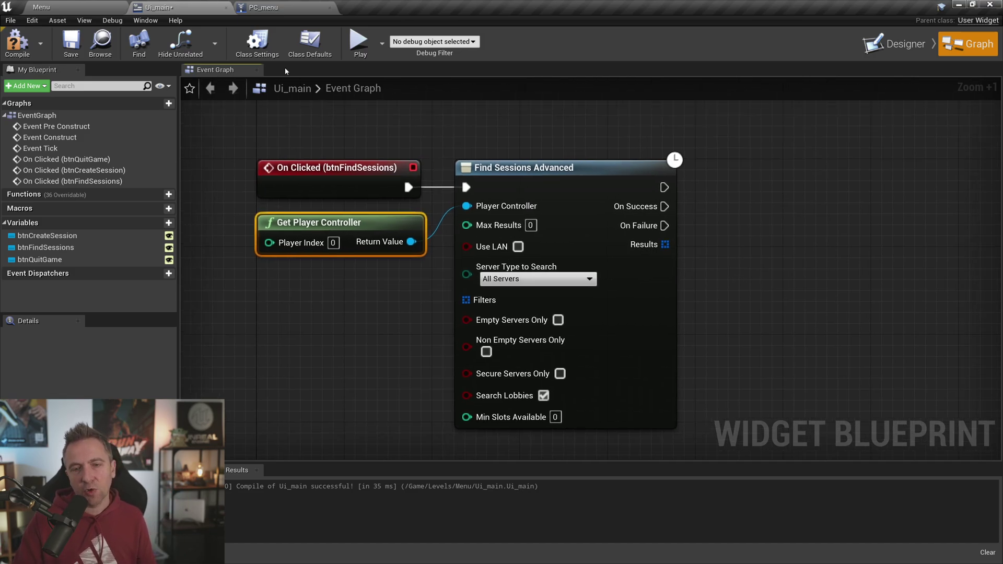
{"action": "left_click", "coordinate": [17, 41]}
{"action": "left_click", "coordinate": [71, 42]}
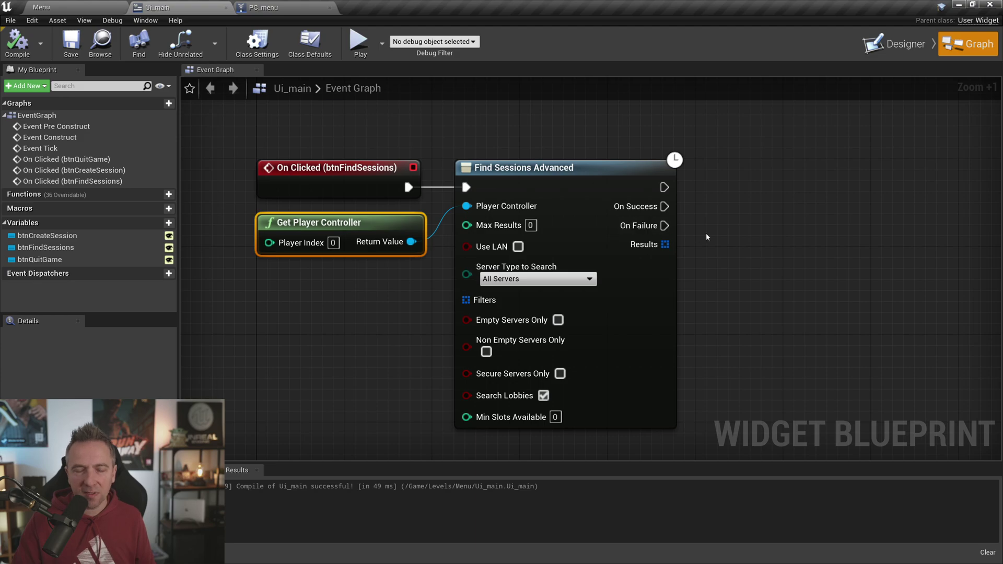
Select Find Sessions Advanced, pull a wire from On Success, and make room on the right.
{"action": "right_click_drag", "start_coordinate": [706, 233], "coordinate": [703, 238]}
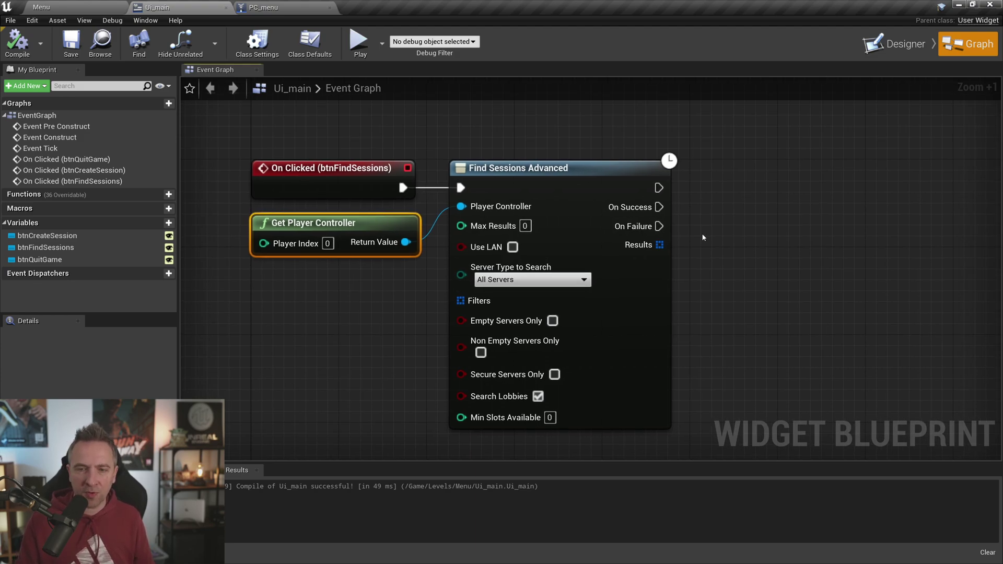
{"action": "left_click", "coordinate": [564, 172]}
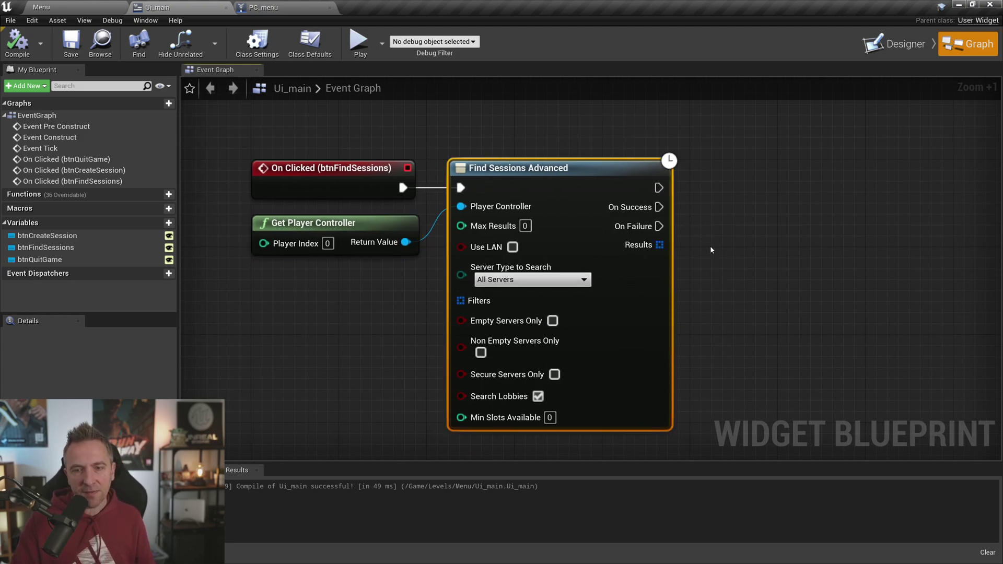
{"action": "left_click_drag", "start_coordinate": [659, 207], "coordinate": [730, 192]}
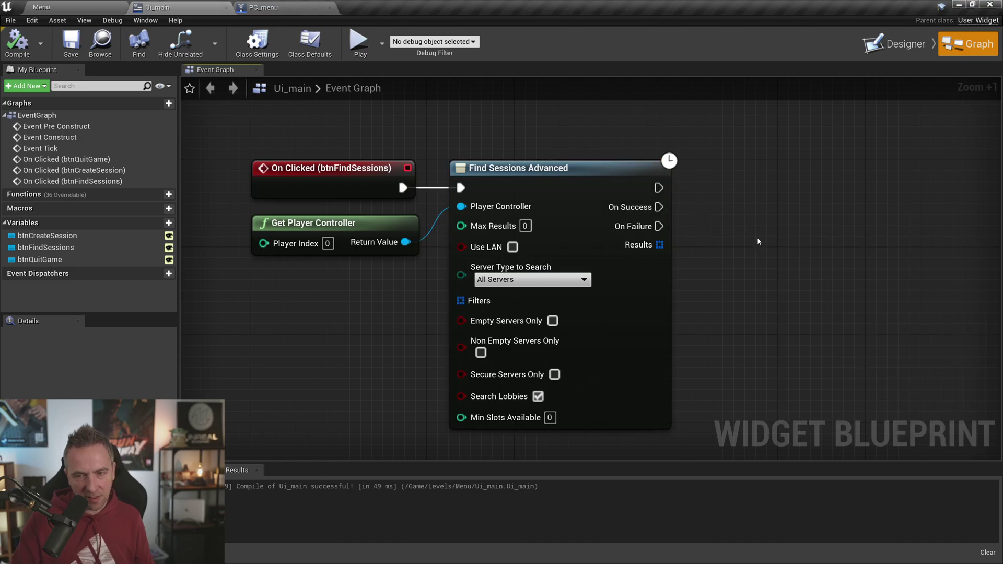
{"action": "right_click_drag", "start_coordinate": [757, 236], "coordinate": [621, 237]}
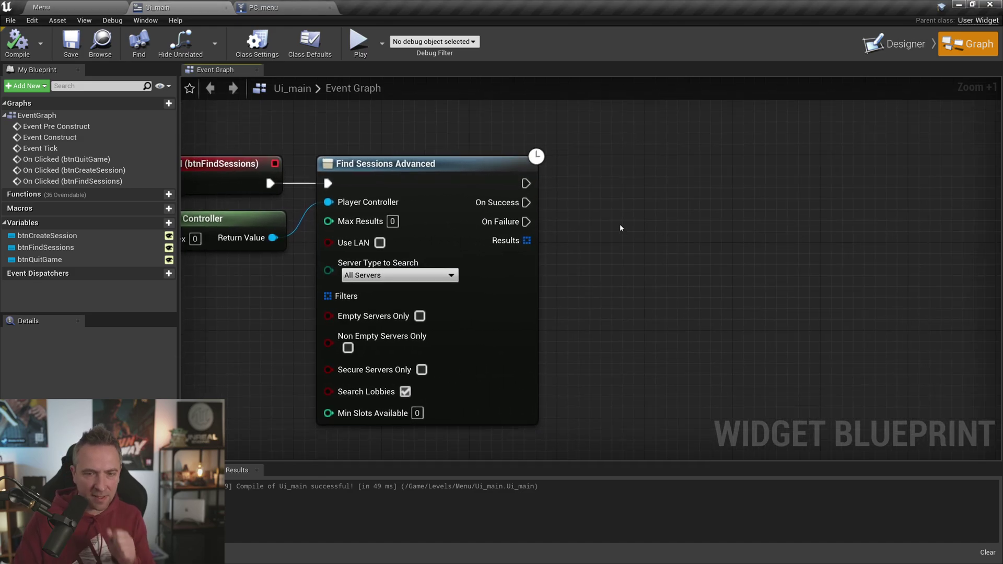
Add a For Each Loop over the Results array, then search 'get' from its Array Element.
{"action": "right_click", "coordinate": [534, 241]}
{"action": "scroll", "coordinate": [536, 241], "scroll_direction": "up", "scroll_amount": 6}
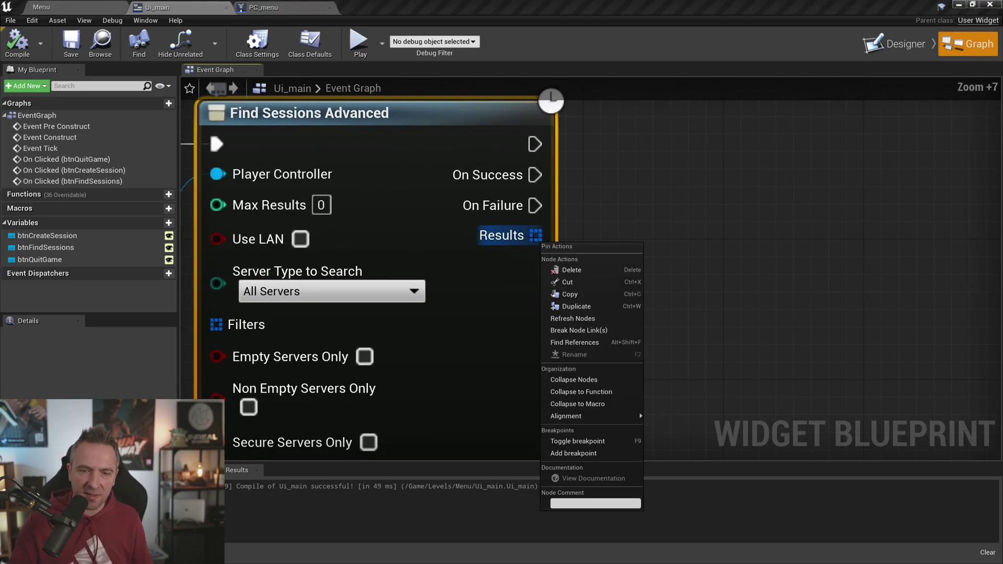
{"action": "left_click", "coordinate": [541, 238]}
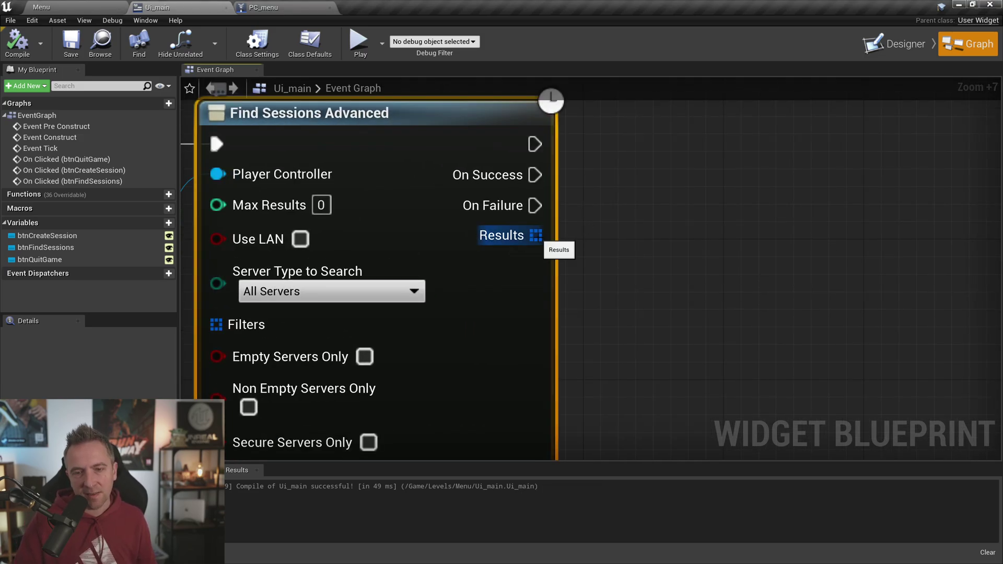
{"action": "left_click_drag", "start_coordinate": [536, 236], "coordinate": [628, 257]}
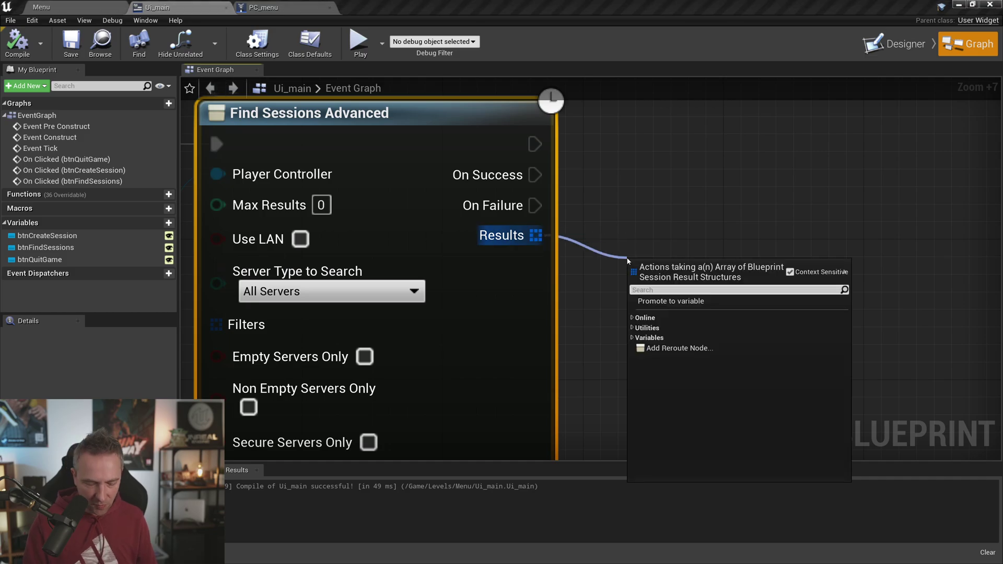
{"action": "type", "text": "for each"}
{"action": "key", "text": "Return"}
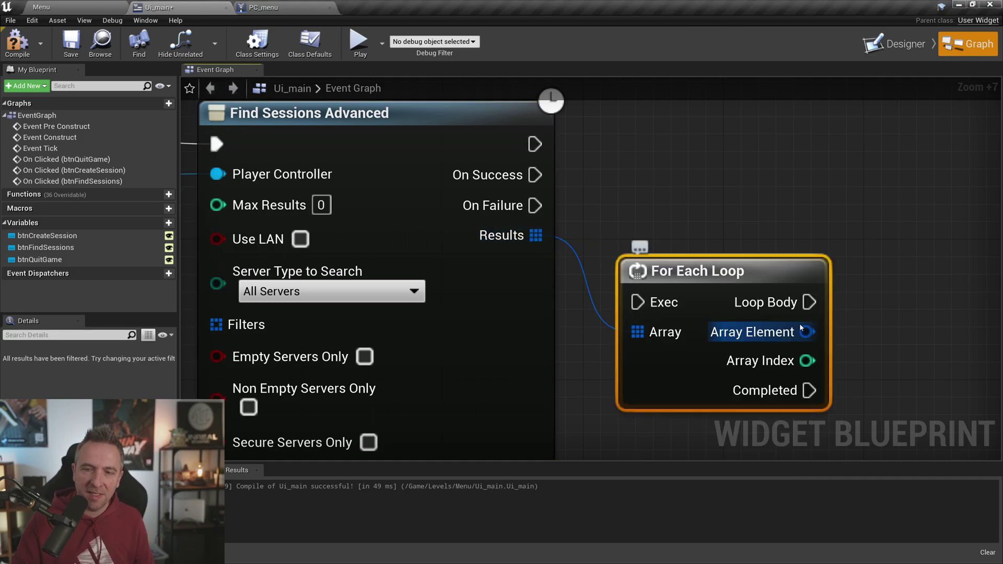
{"action": "right_click_drag", "start_coordinate": [801, 328], "coordinate": [603, 236]}
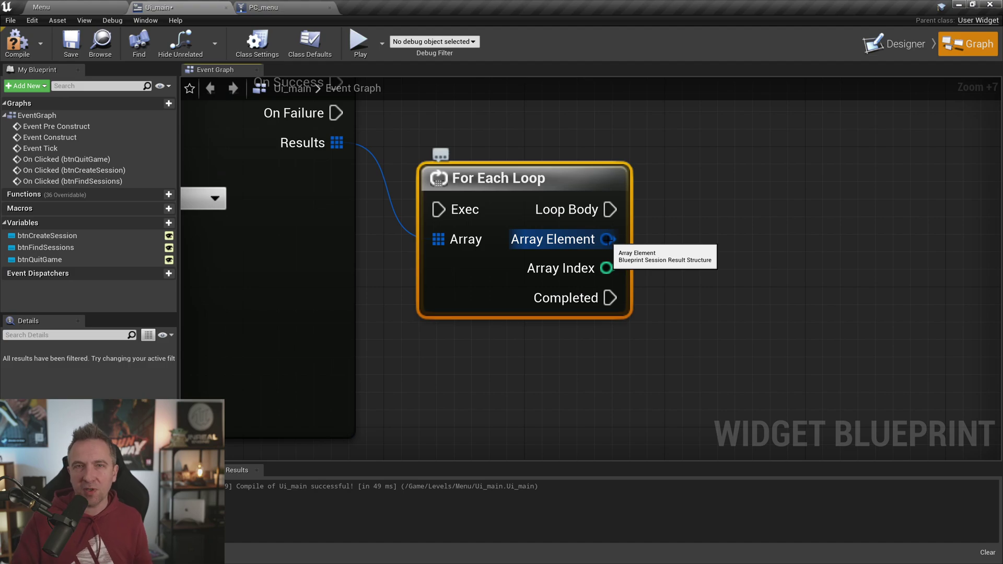
{"action": "left_click_drag", "start_coordinate": [607, 239], "coordinate": [693, 239]}
{"action": "type", "text": "get"}
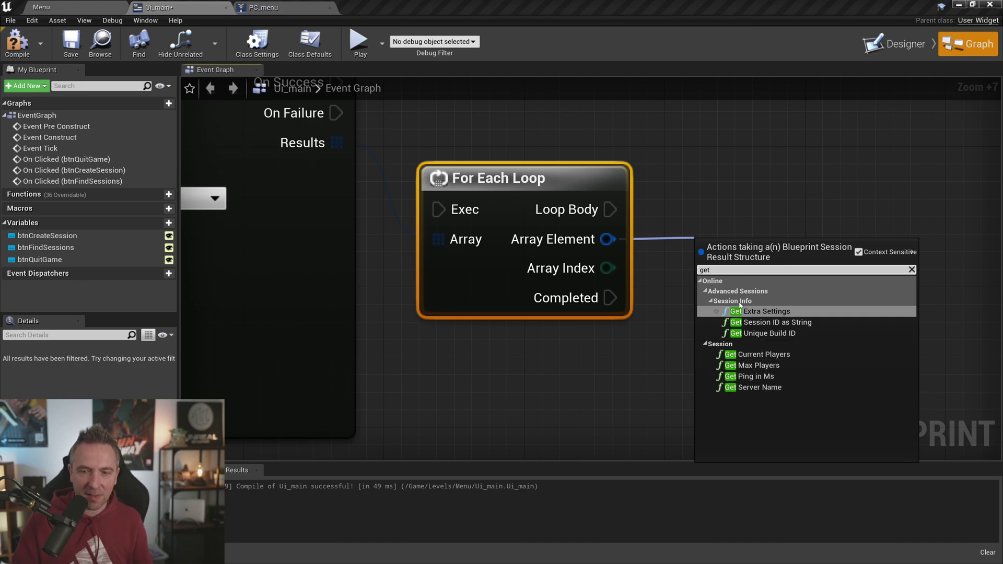
Delete the For Each Loop node.
{"action": "left_click", "coordinate": [688, 167]}
{"action": "scroll", "coordinate": [772, 221], "scroll_direction": "down", "scroll_amount": 3}
{"action": "left_click", "coordinate": [638, 286]}
{"action": "key", "text": "Delete"}
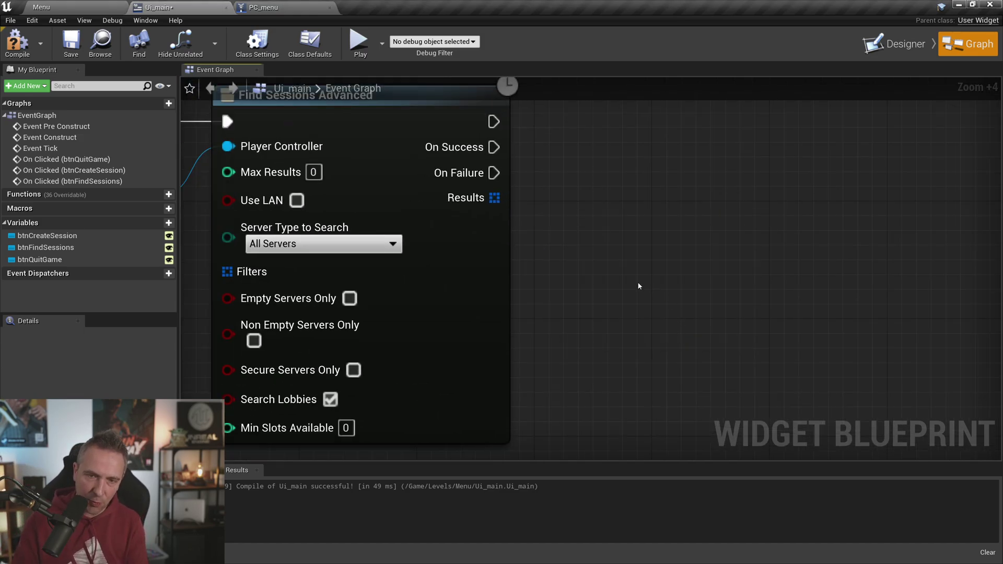
{"action": "scroll", "coordinate": [639, 286], "scroll_direction": "down", "scroll_amount": 3}
{"action": "right_click_drag", "start_coordinate": [636, 253], "coordinate": [599, 257]}
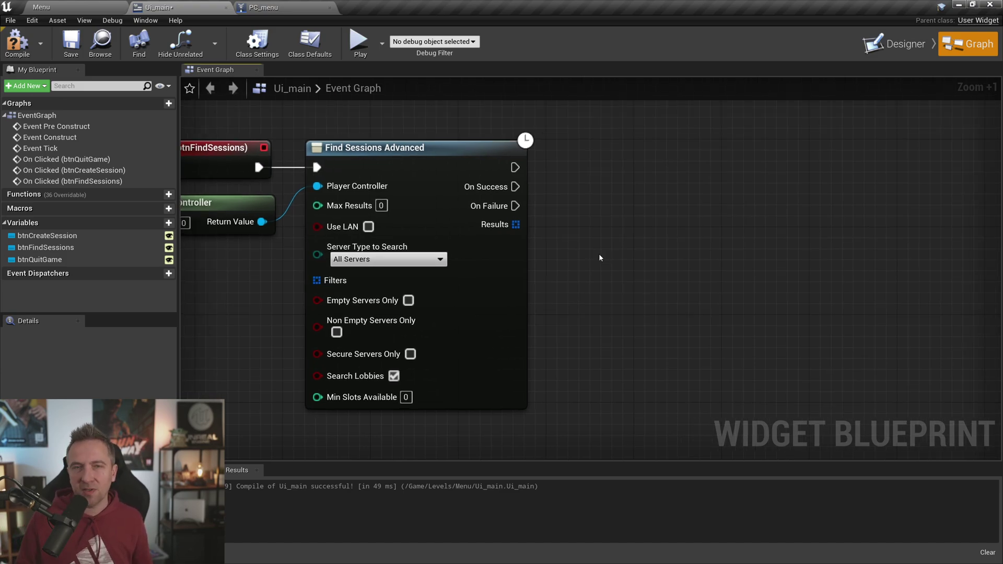
Add an array Get node reading index 0 from the Results output.
{"action": "left_click_drag", "start_coordinate": [516, 224], "coordinate": [559, 236]}
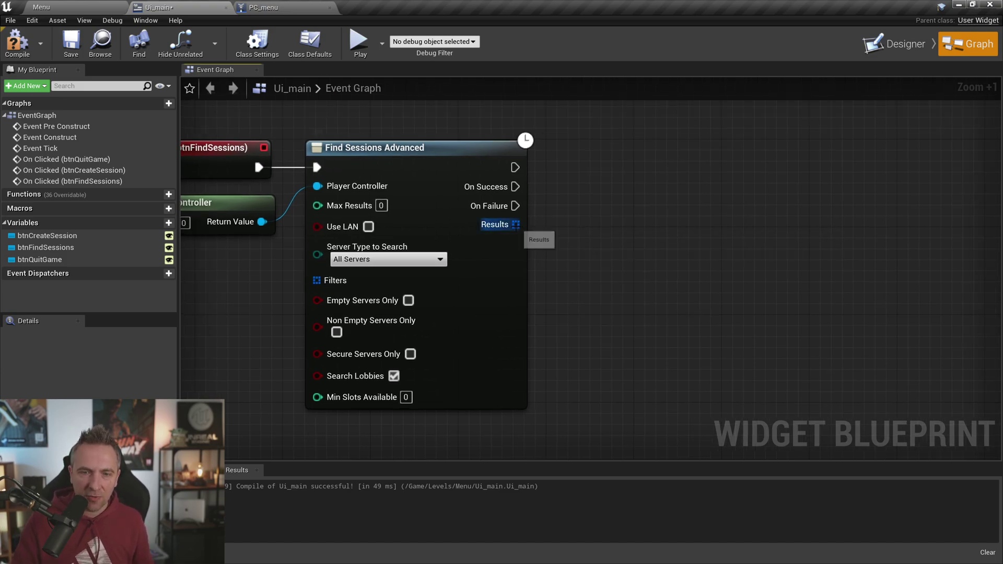
{"action": "type", "text": "get"}
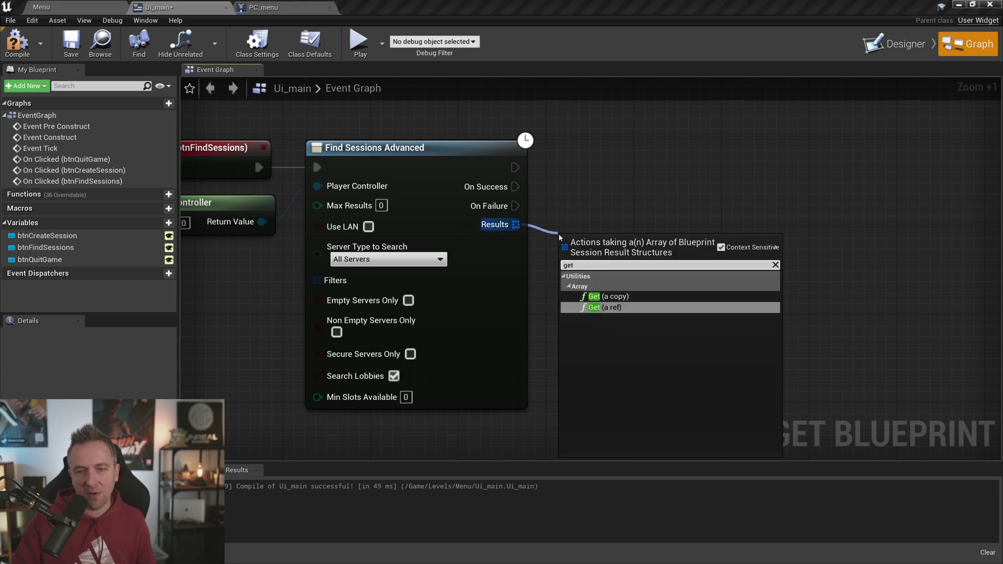
{"action": "left_click", "coordinate": [614, 308]}
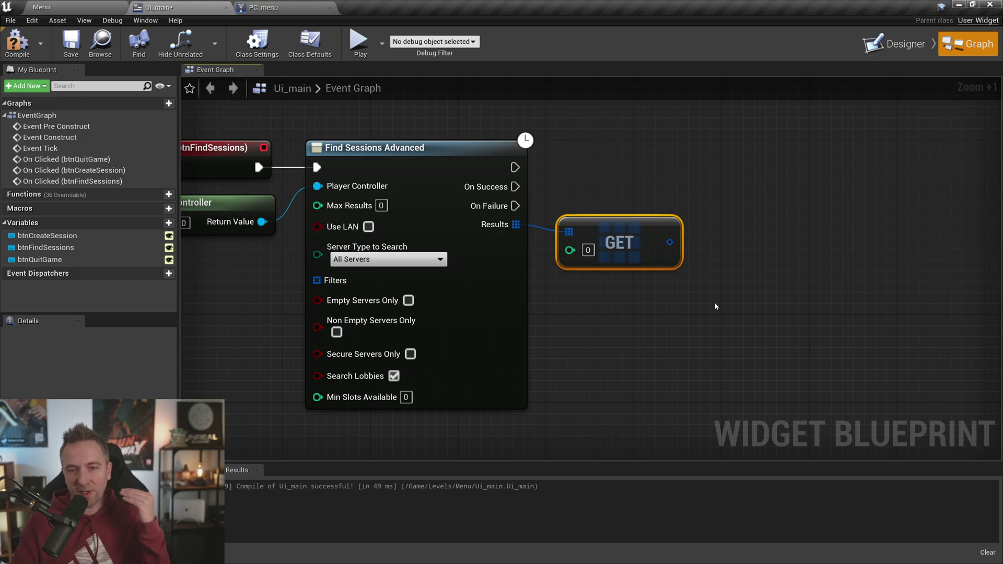
{"action": "right_click_drag", "start_coordinate": [707, 267], "coordinate": [688, 269]}
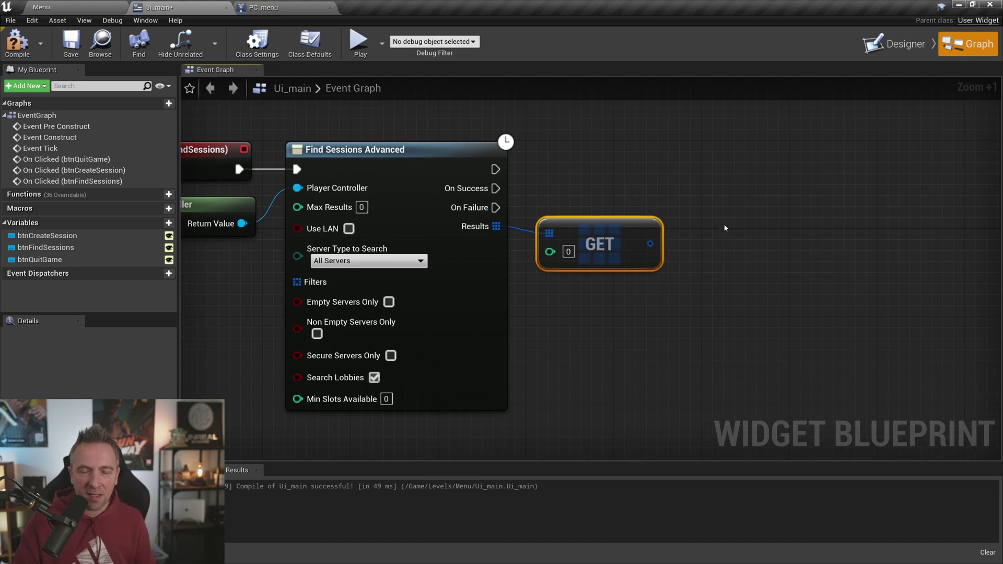
Add Join Session after On Success and connect the GET result to its Search Result.
{"action": "left_click_drag", "start_coordinate": [495, 188], "coordinate": [751, 191]}
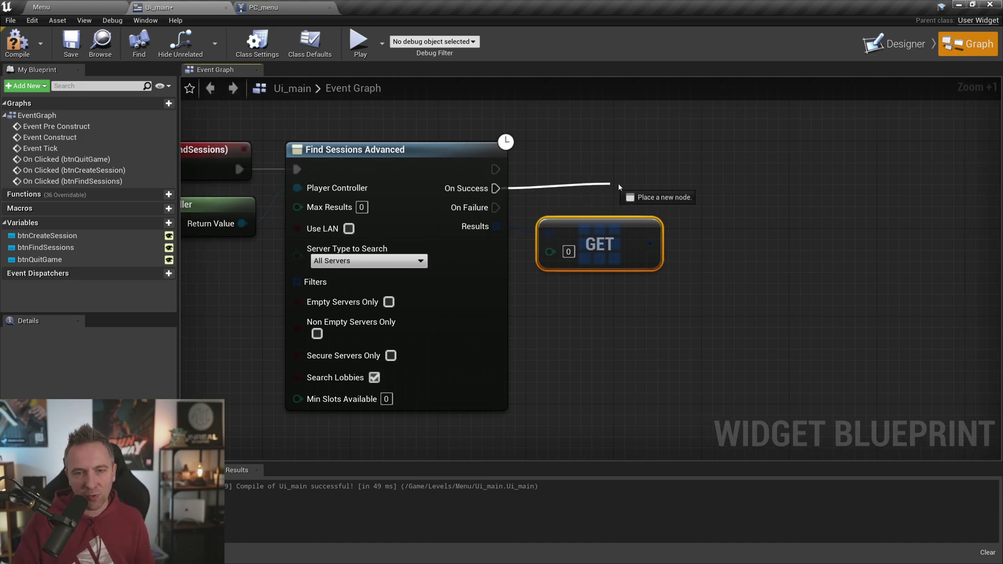
{"action": "type", "text": "join s"}
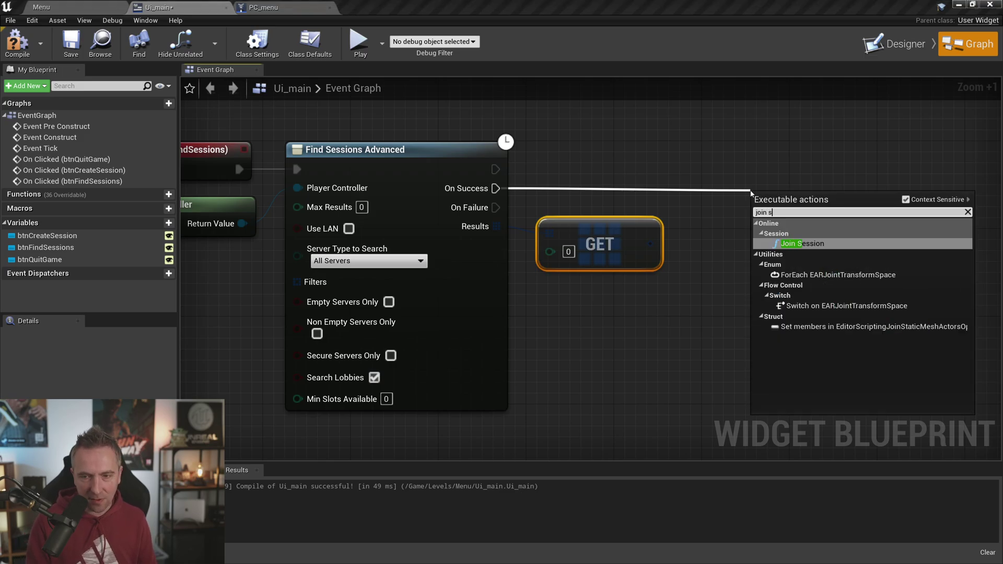
{"action": "type", "text": "es"}
{"action": "left_click", "coordinate": [823, 243]}
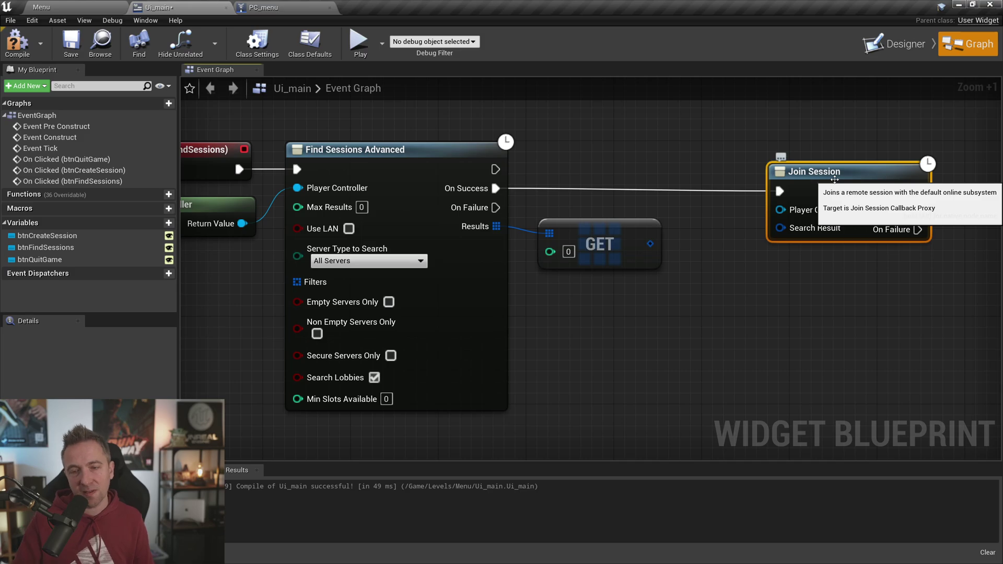
{"action": "scroll", "coordinate": [727, 274], "scroll_direction": "up", "scroll_amount": 1}
{"action": "scroll", "coordinate": [727, 274], "scroll_direction": "up", "scroll_amount": 2}
{"action": "left_click_drag", "start_coordinate": [679, 220], "coordinate": [506, 246]}
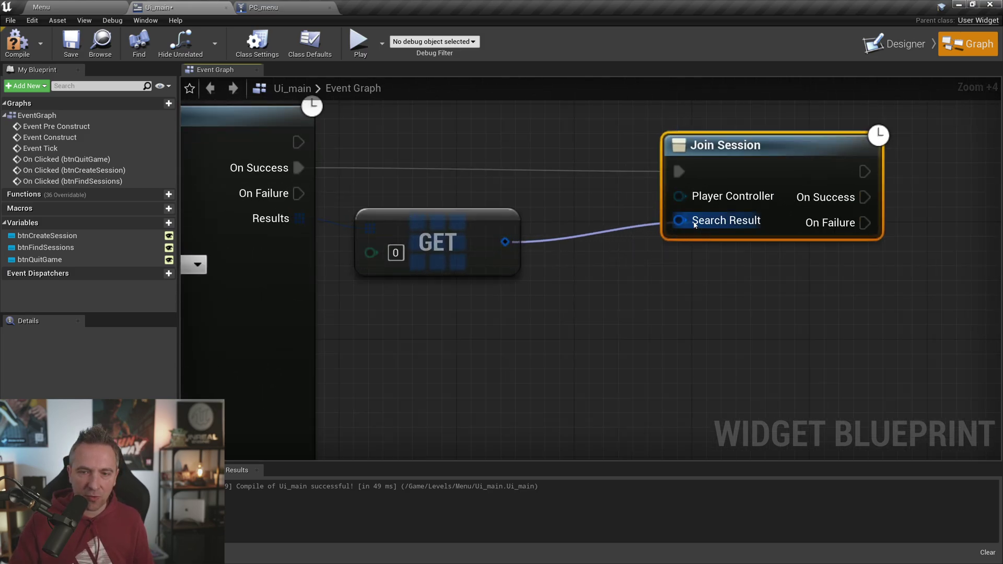
{"action": "left_click_drag", "start_coordinate": [447, 227], "coordinate": [462, 243]}
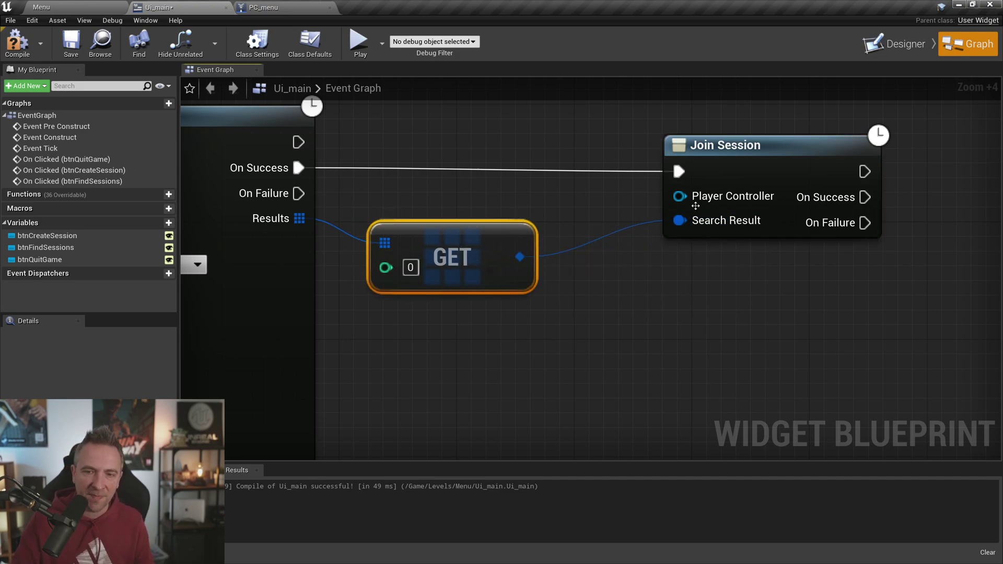
Supply Join Session's Player Controller from a Get Player Controller node and tidy the layout.
{"action": "left_click_drag", "start_coordinate": [679, 196], "coordinate": [610, 203]}
{"action": "type", "text": "get "}
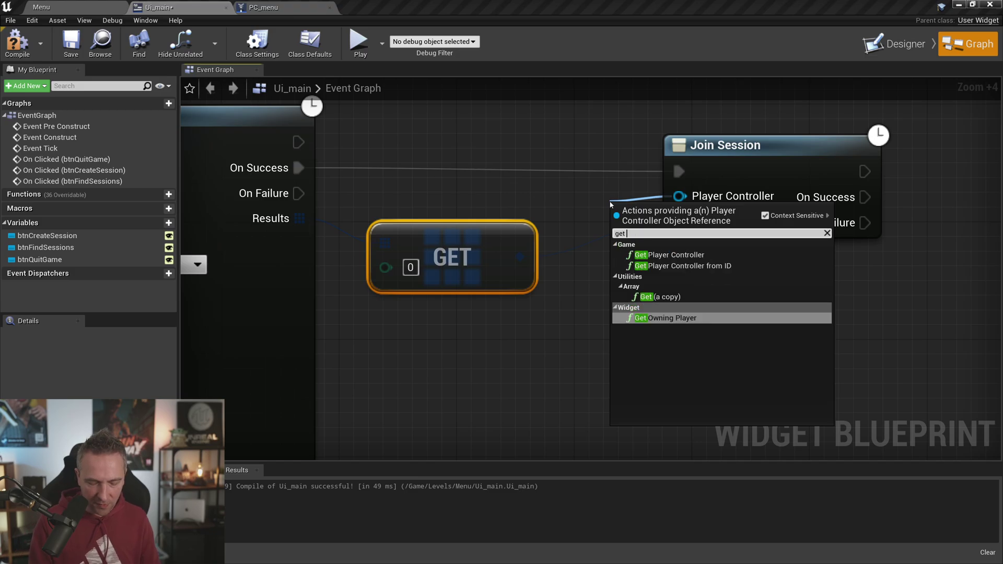
{"action": "type", "text": "player con"}
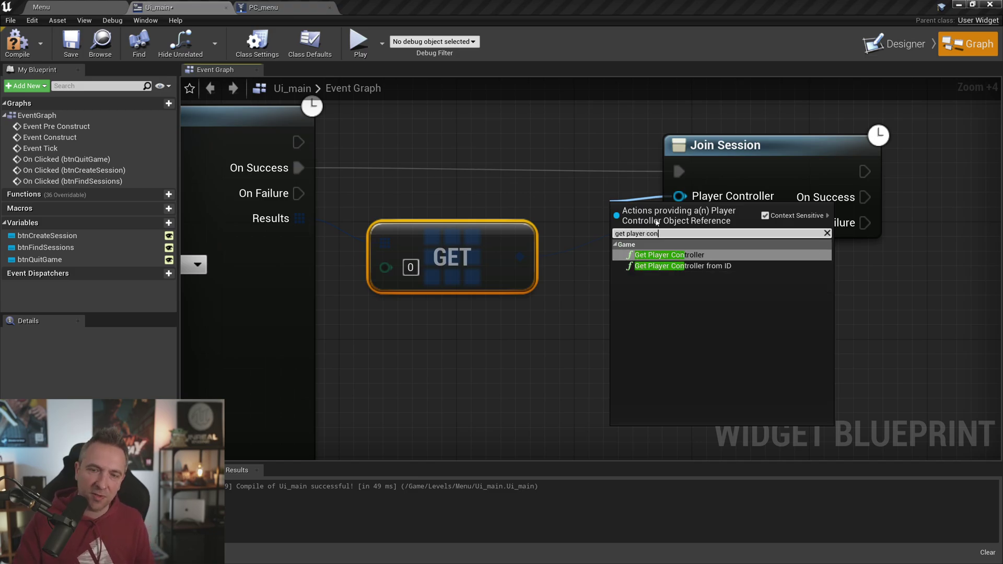
{"action": "left_click", "coordinate": [668, 254]}
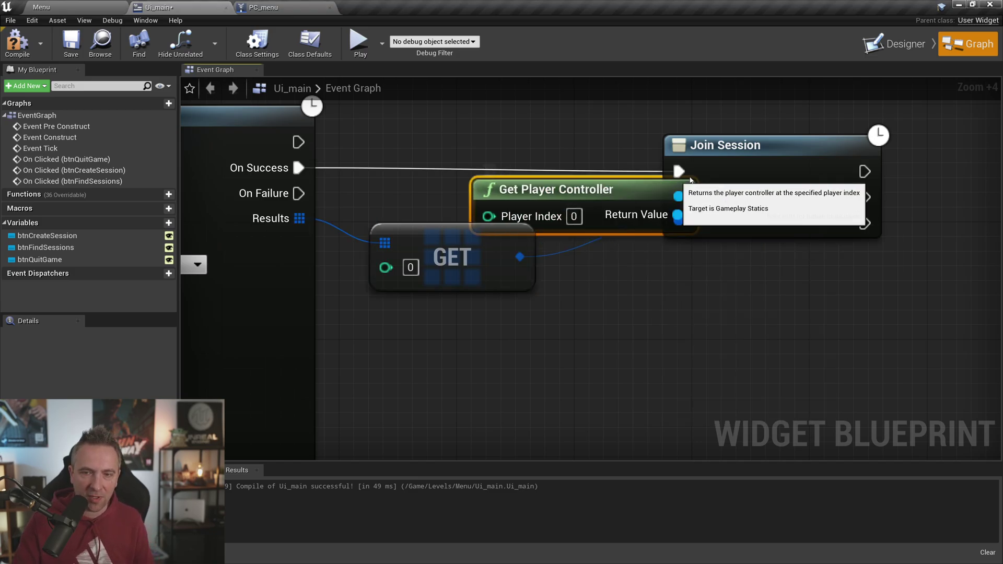
{"action": "left_click_drag", "start_coordinate": [691, 180], "coordinate": [867, 181]}
{"action": "left_click_drag", "start_coordinate": [616, 190], "coordinate": [718, 191]}
{"action": "right_click_drag", "start_coordinate": [726, 204], "coordinate": [715, 270]}
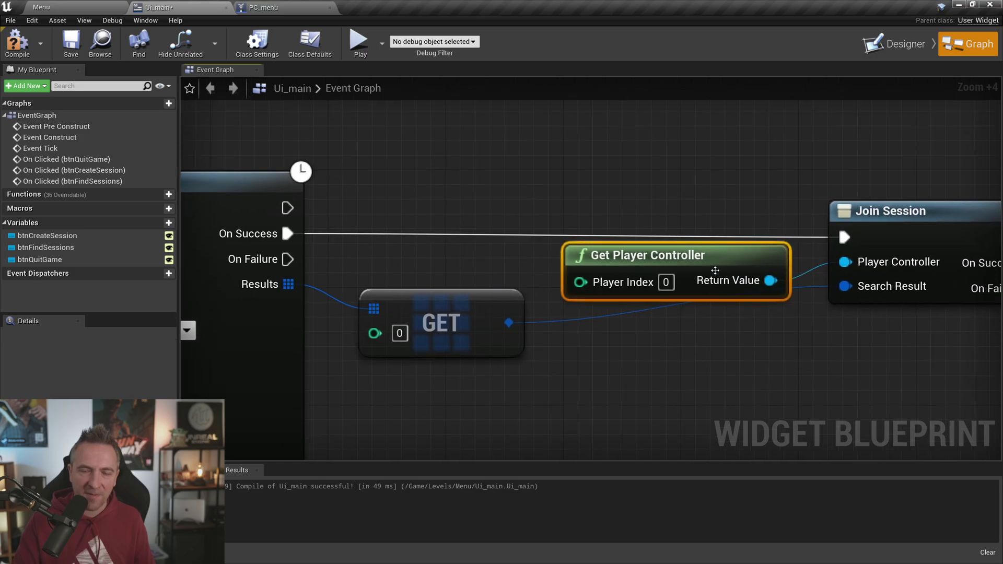
{"action": "scroll", "coordinate": [715, 270], "scroll_direction": "down", "scroll_amount": 5}
{"action": "scroll", "coordinate": [700, 257], "scroll_direction": "down", "scroll_amount": 2}
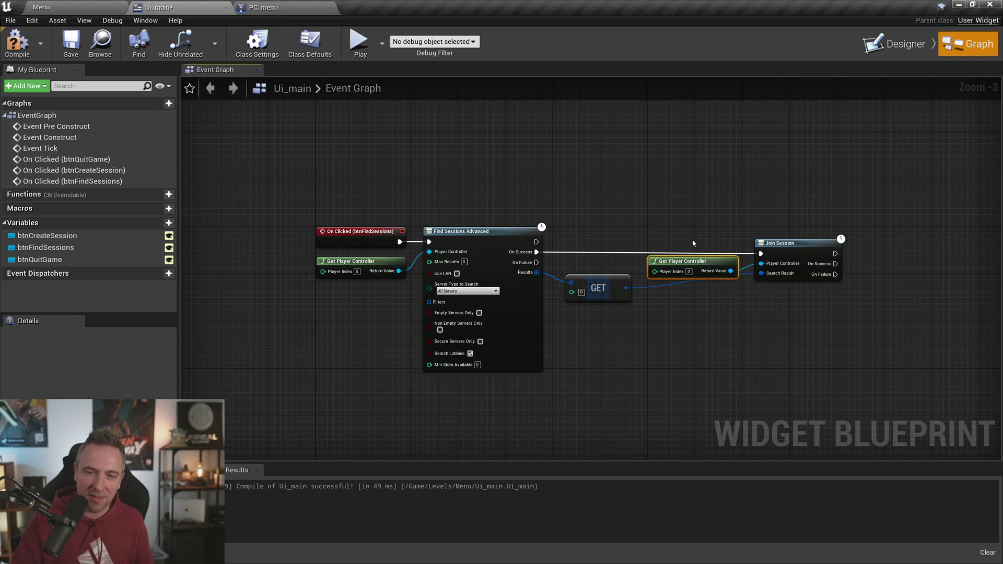
{"action": "scroll", "coordinate": [585, 199], "scroll_direction": "up", "scroll_amount": 1}
{"action": "scroll", "coordinate": [596, 223], "scroll_direction": "up", "scroll_amount": 1}
{"action": "scroll", "coordinate": [544, 174], "scroll_direction": "up", "scroll_amount": 1}
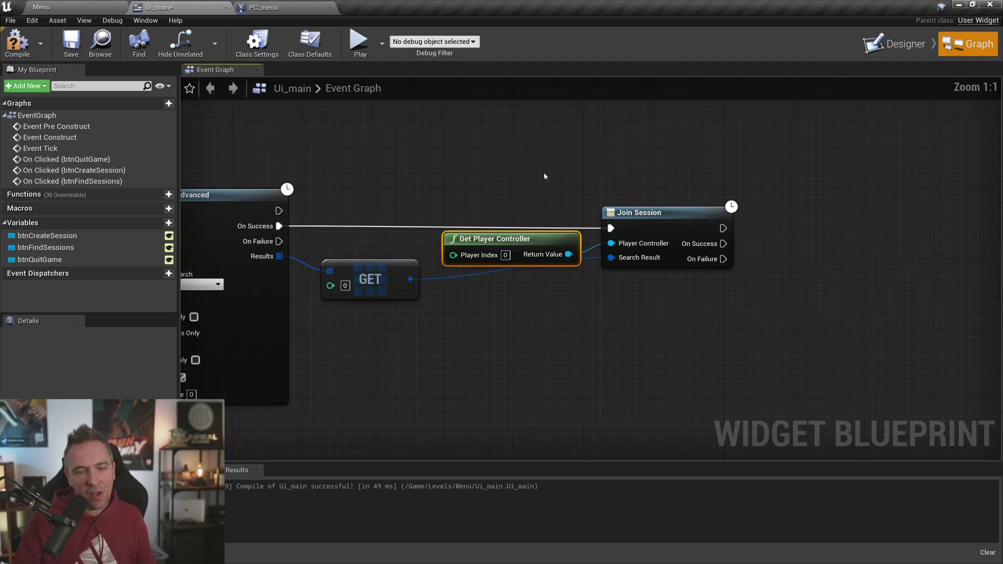
{"action": "mouse_move", "coordinate": [544, 174]}
{"action": "right_mouse_down"}
{"action": "mouse_move", "coordinate": [654, 224]}
{"action": "mouse_move", "coordinate": [575, 418]}
{"action": "mouse_move", "coordinate": [753, 324]}
{"action": "right_mouse_up"}
{"action": "scroll", "coordinate": [696, 152], "scroll_direction": "down", "scroll_amount": 2}
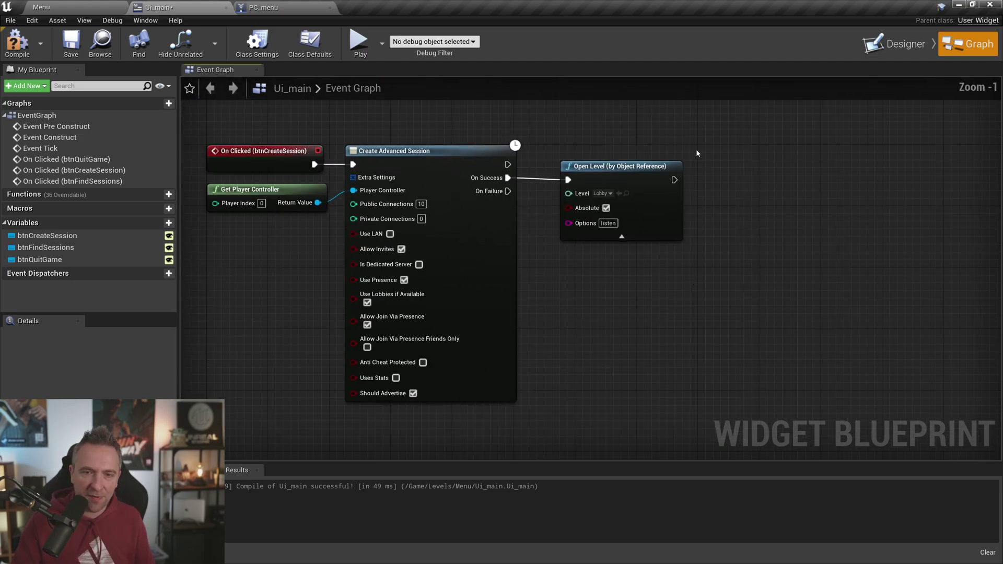
{"action": "right_click_drag", "start_coordinate": [676, 282], "coordinate": [756, 288]}
{"action": "left_click", "coordinate": [512, 158]}
{"action": "scroll", "coordinate": [757, 288], "scroll_direction": "up", "scroll_amount": 4}
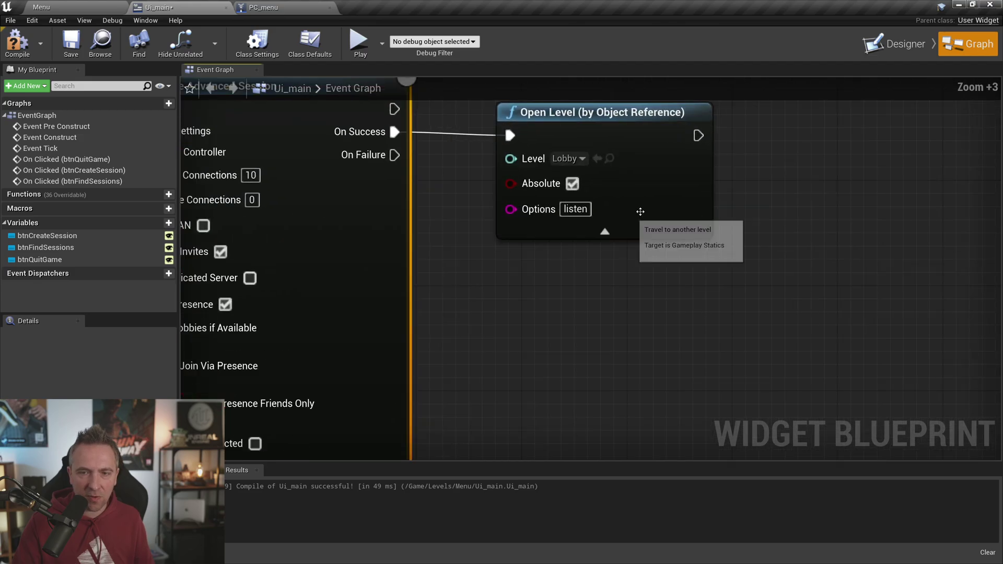
{"action": "left_click_drag", "start_coordinate": [751, 137], "coordinate": [641, 252]}
{"action": "scroll", "coordinate": [637, 388], "scroll_direction": "down", "scroll_amount": 4}
{"action": "right_click_drag", "start_coordinate": [584, 366], "coordinate": [584, 135]}
{"action": "scroll", "coordinate": [583, 135], "scroll_direction": "up", "scroll_amount": 4}
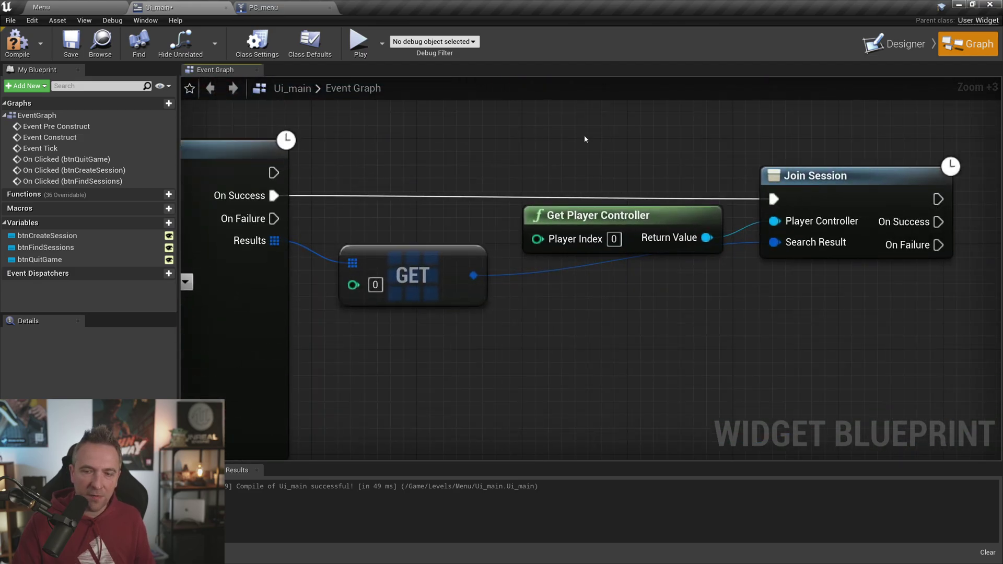
{"action": "left_click_drag", "start_coordinate": [794, 104], "coordinate": [847, 331]}
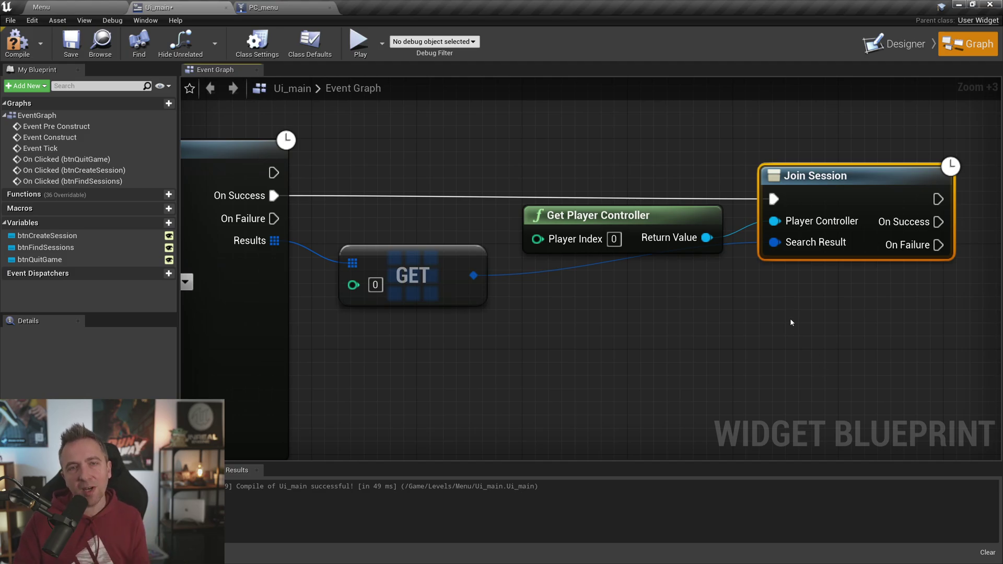
{"action": "scroll", "coordinate": [851, 320], "scroll_direction": "down", "scroll_amount": 2}
{"action": "scroll", "coordinate": [843, 324], "scroll_direction": "down", "scroll_amount": 2}
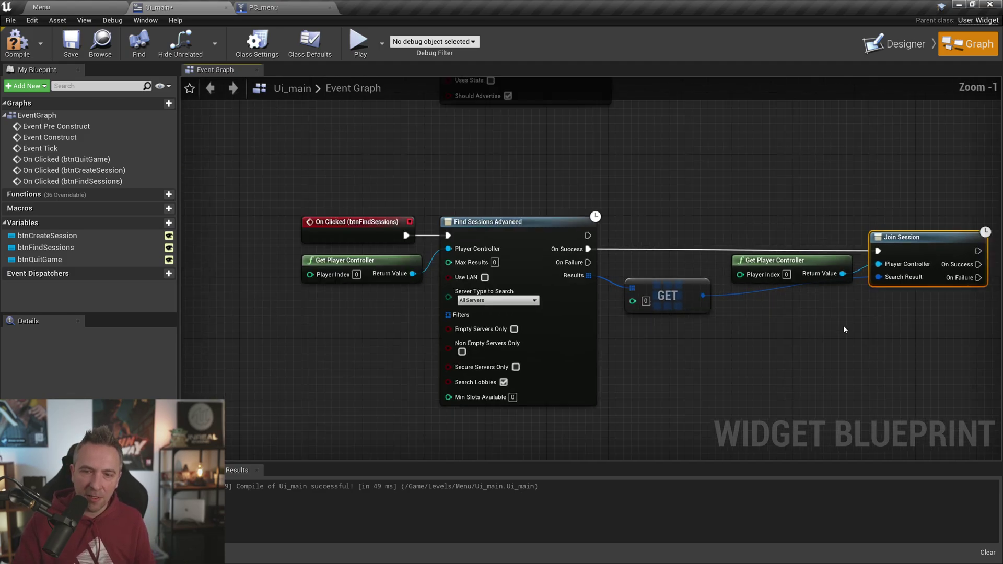
{"action": "right_click_drag", "start_coordinate": [843, 324], "coordinate": [761, 294]}
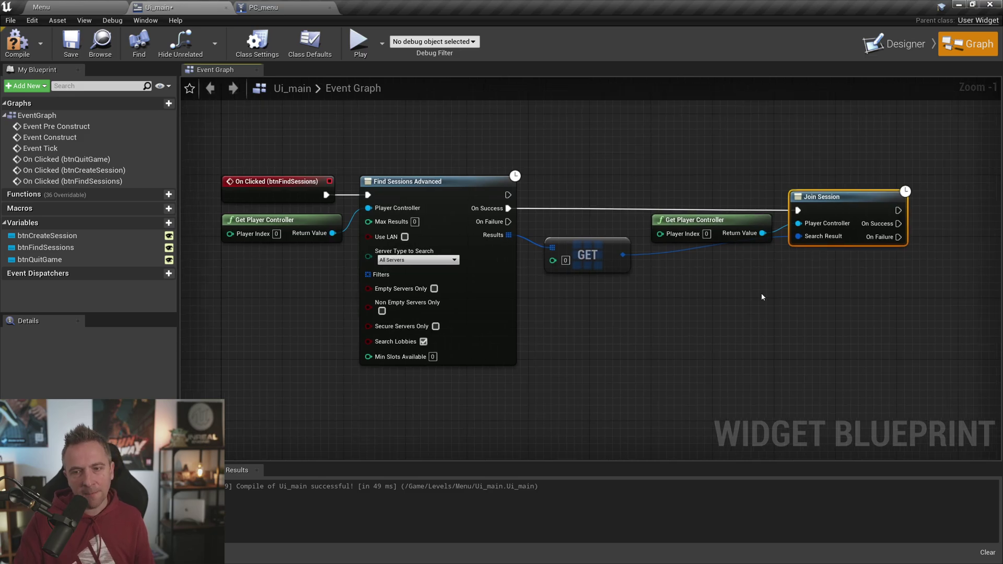
{"action": "scroll", "coordinate": [760, 293], "scroll_direction": "down", "scroll_amount": 2}
{"action": "scroll", "coordinate": [760, 293], "scroll_direction": "down", "scroll_amount": 2}
{"action": "scroll", "coordinate": [799, 305], "scroll_direction": "up", "scroll_amount": 3}
{"action": "left_click_drag", "start_coordinate": [829, 335], "coordinate": [418, 152]}
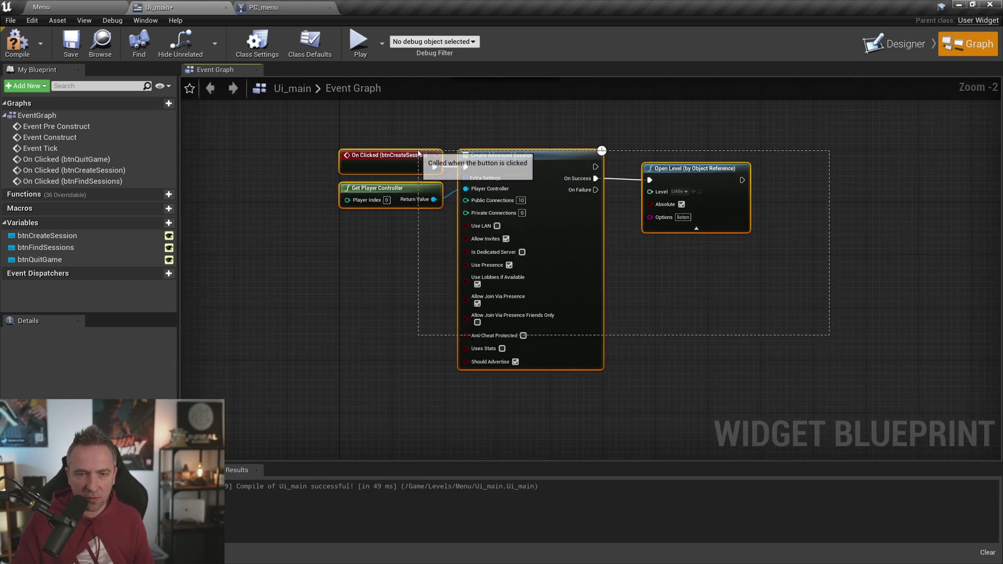
{"action": "right_click_drag", "start_coordinate": [779, 303], "coordinate": [775, 99]}
{"action": "mouse_move", "coordinate": [882, 378]}
{"action": "left_mouse_down"}
{"action": "mouse_move", "coordinate": [708, 278]}
{"action": "mouse_move", "coordinate": [418, 209]}
{"action": "left_mouse_up"}
{"action": "right_click_drag", "start_coordinate": [767, 218], "coordinate": [670, 203]}
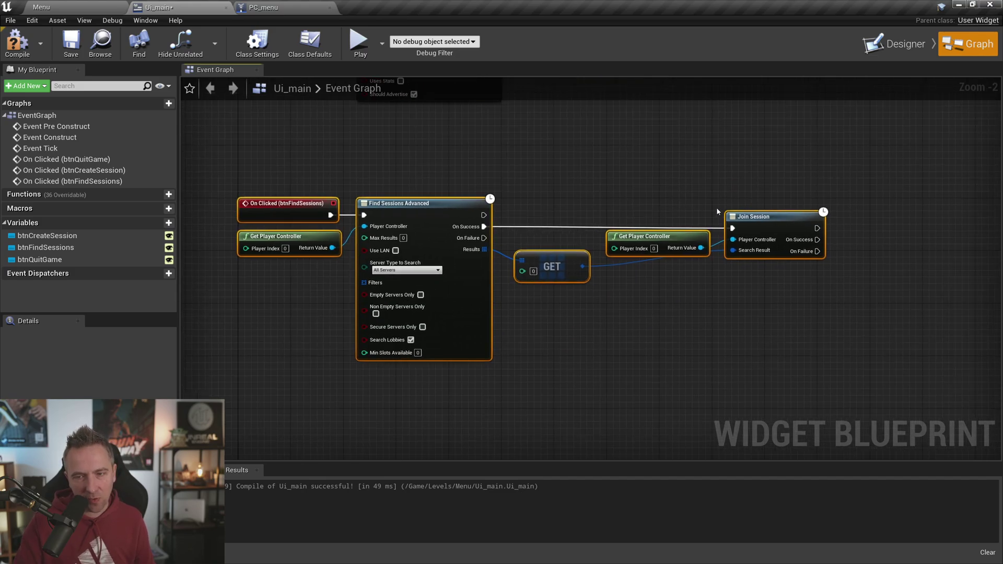
{"action": "scroll", "coordinate": [621, 215], "scroll_direction": "up", "scroll_amount": 3}
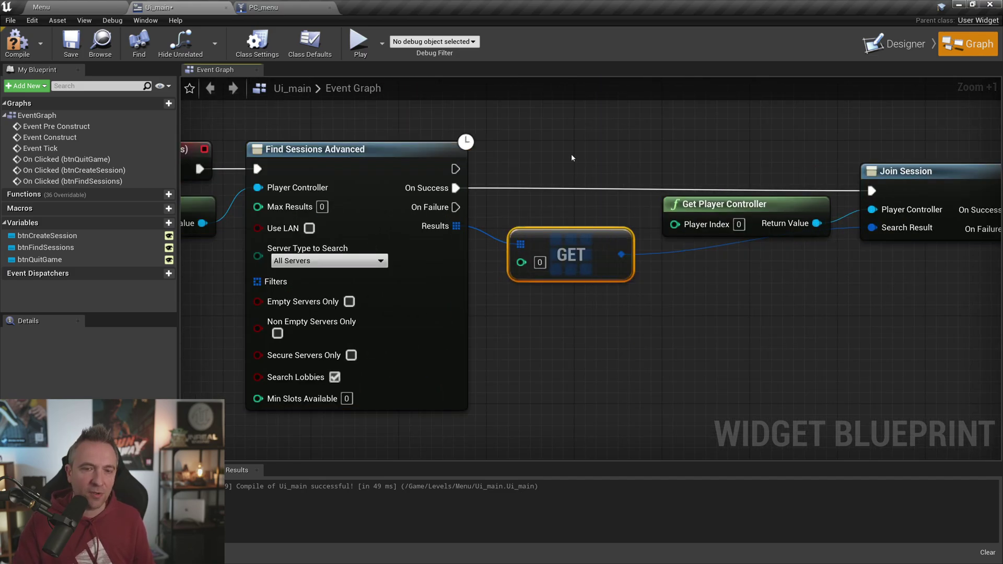
{"action": "right_click_drag", "start_coordinate": [571, 157], "coordinate": [725, 155]}
{"action": "scroll", "coordinate": [696, 186], "scroll_direction": "down", "scroll_amount": 2}
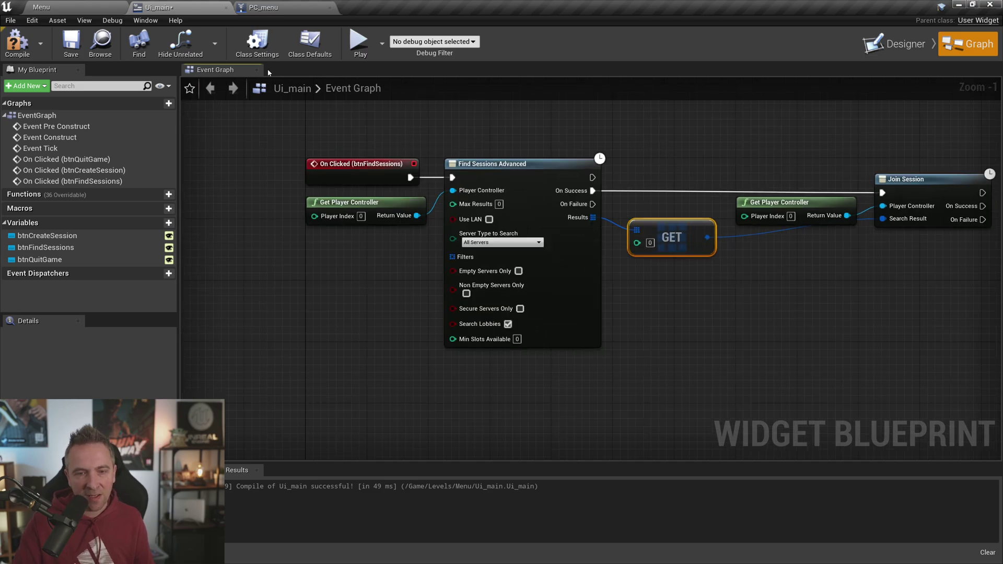
Save Ui_main, switch to the Menu level, and bring up the Play options dropdown.
{"action": "left_click", "coordinate": [71, 42]}
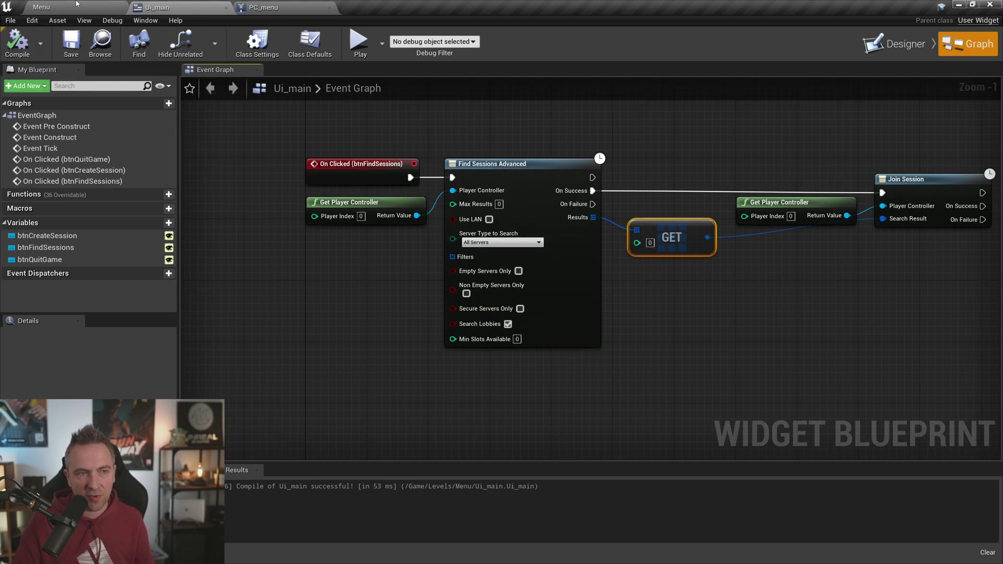
{"action": "left_click", "coordinate": [76, 4]}
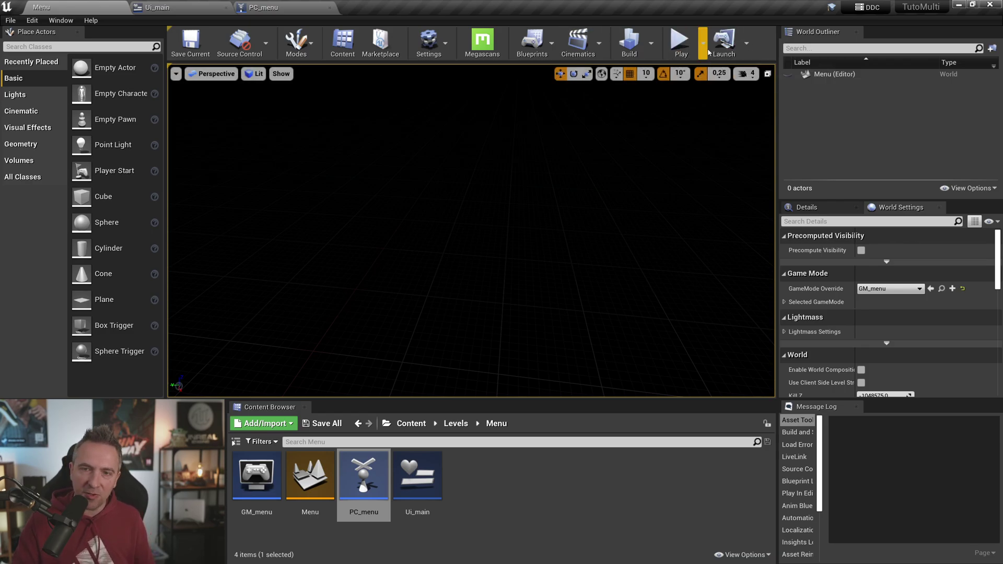
{"action": "left_click", "coordinate": [704, 52]}
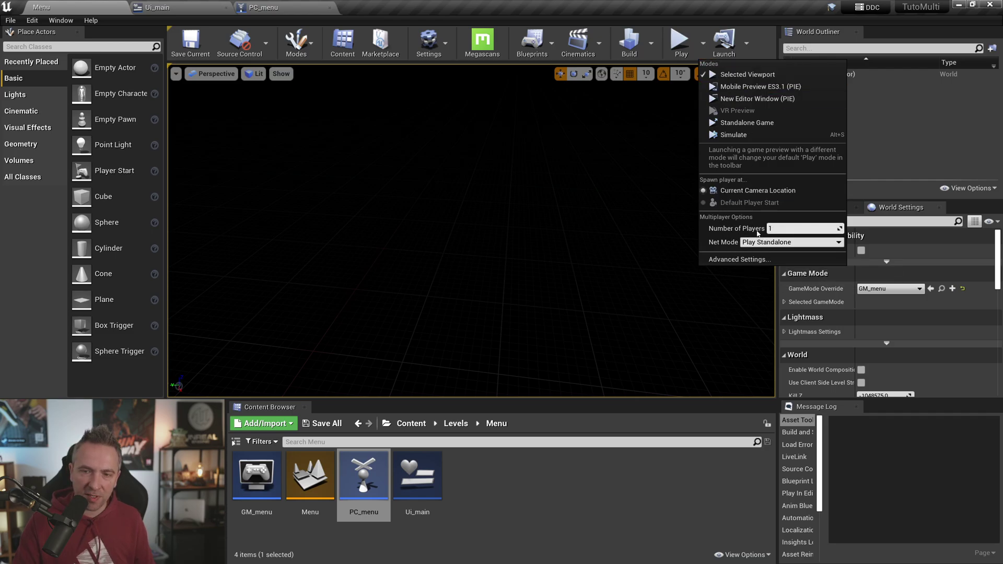
Set Number of Players to 3 and leave Net Mode on Play Standalone.
{"action": "left_click", "coordinate": [793, 231]}
{"action": "type", "text": "3"}
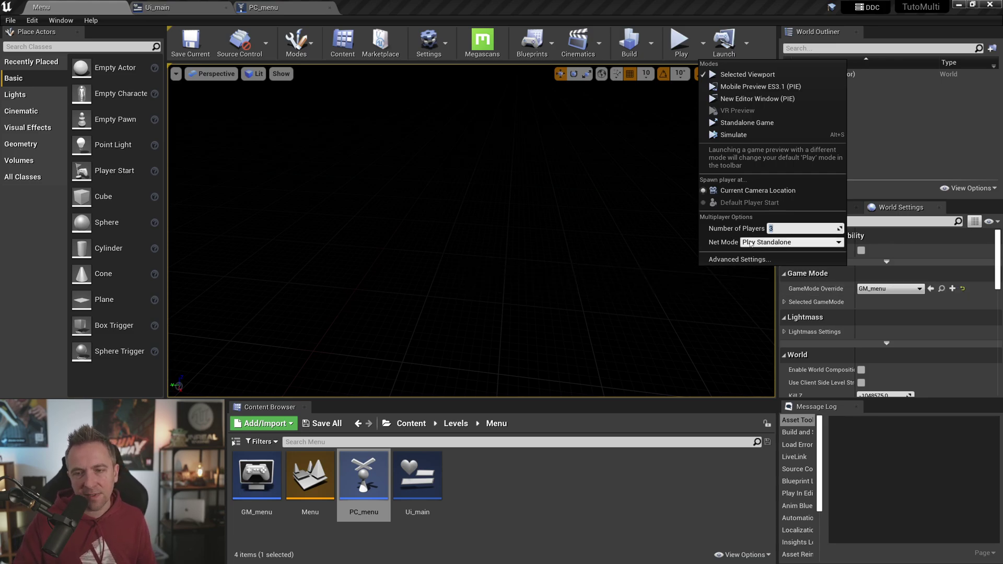
{"action": "left_click", "coordinate": [767, 243]}
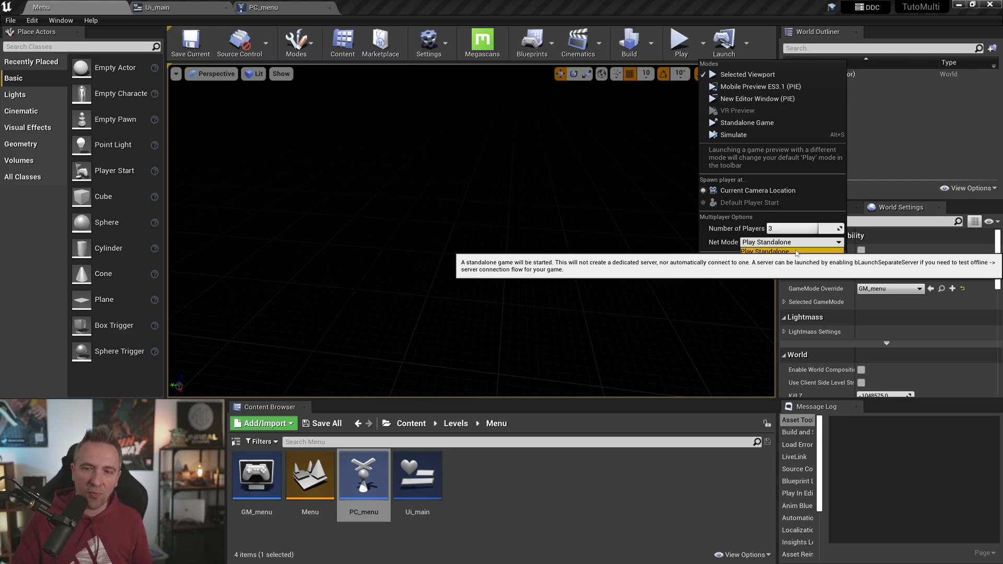
{"action": "left_click", "coordinate": [775, 260]}
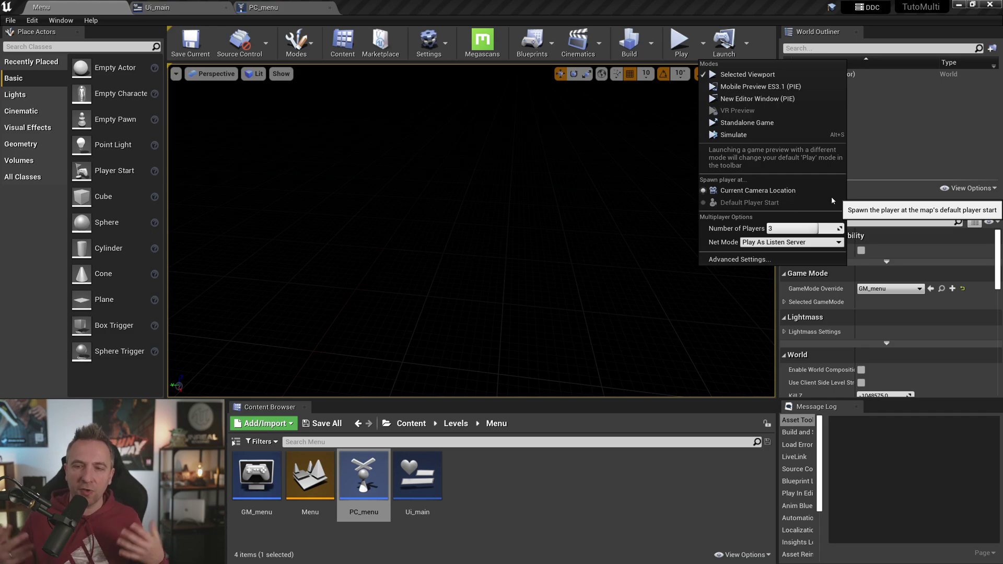
{"action": "left_click", "coordinate": [790, 242]}
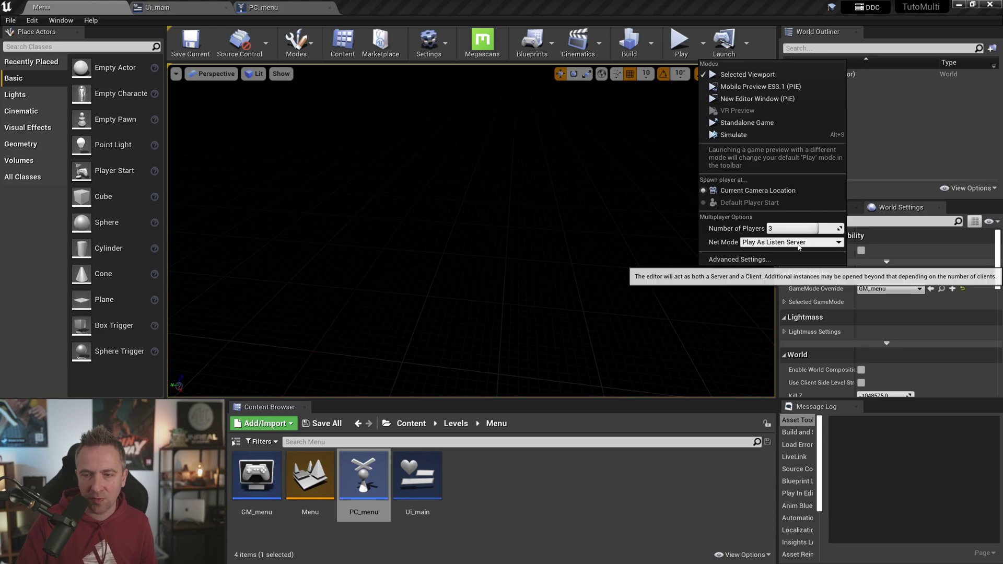
{"action": "left_click", "coordinate": [791, 251]}
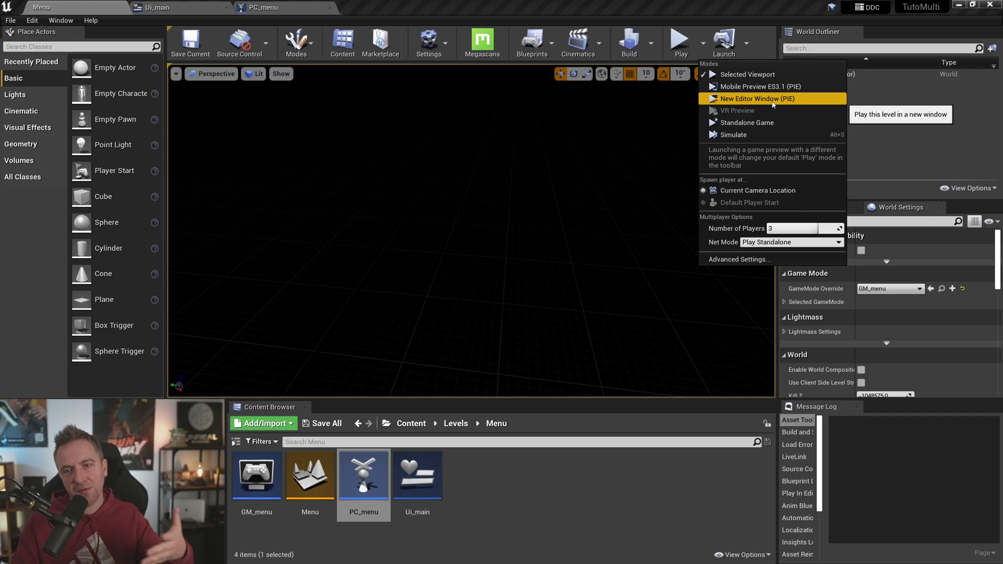
{"action": "left_click", "coordinate": [772, 103]}
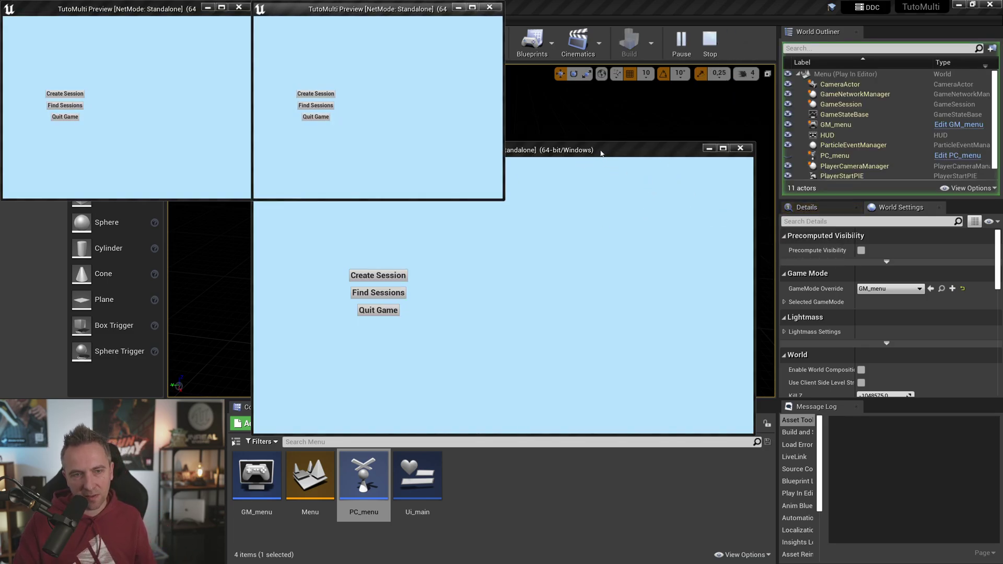
{"action": "left_click_drag", "start_coordinate": [535, 154], "coordinate": [770, 258]}
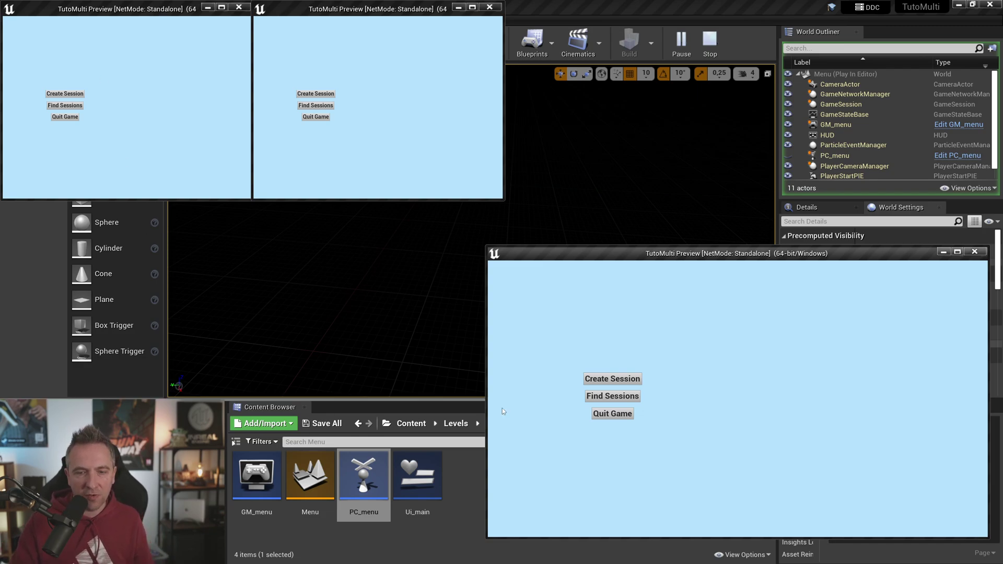
{"action": "left_click", "coordinate": [612, 379]}
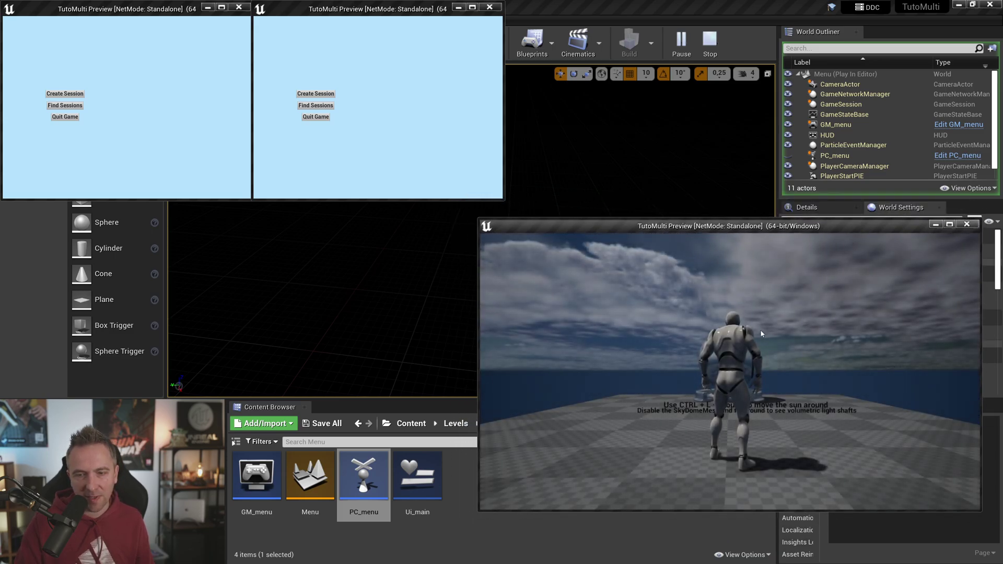
{"action": "key", "text": "w"}
{"action": "key", "text": "w"}
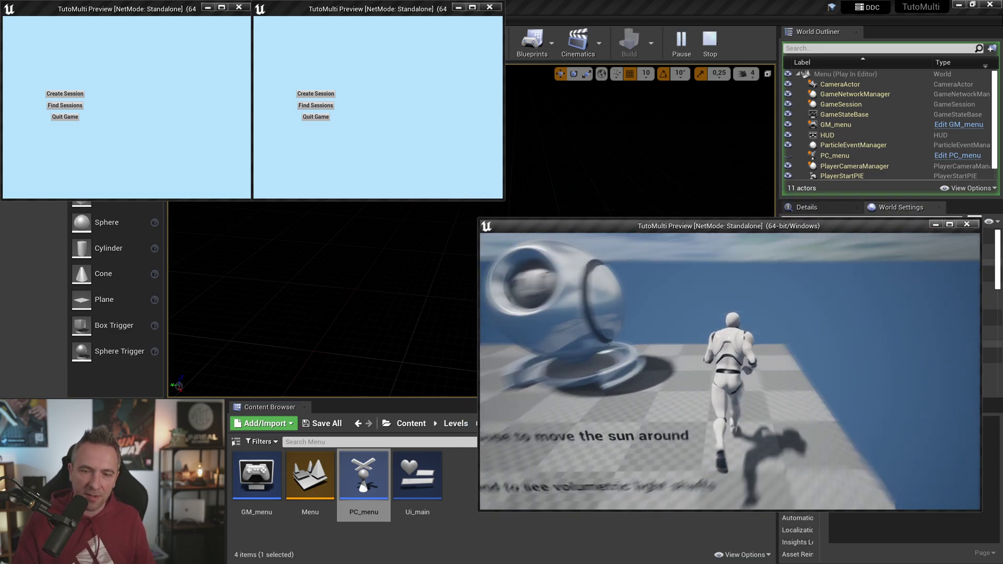
{"action": "key", "text": "w"}
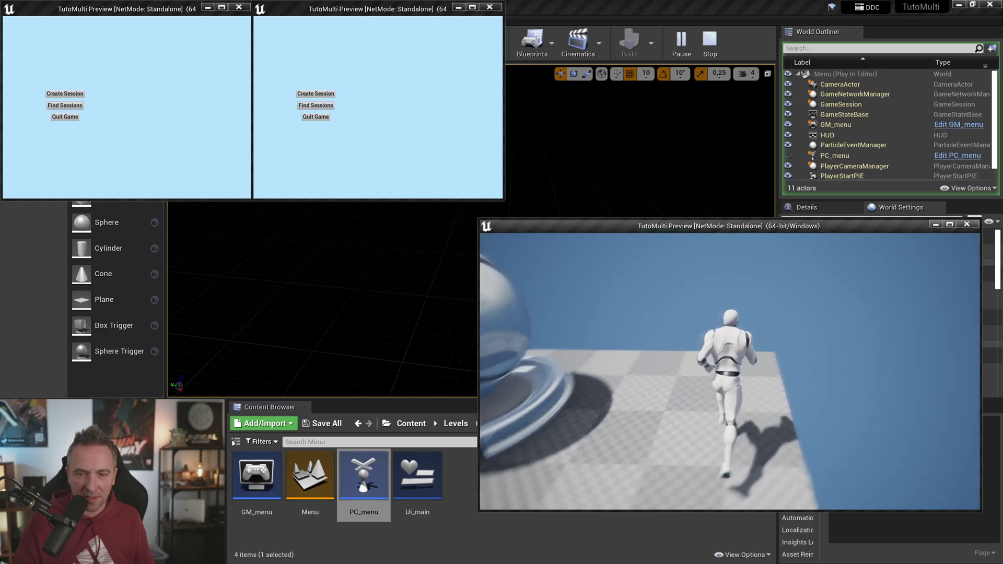
{"action": "key", "text": "super"}
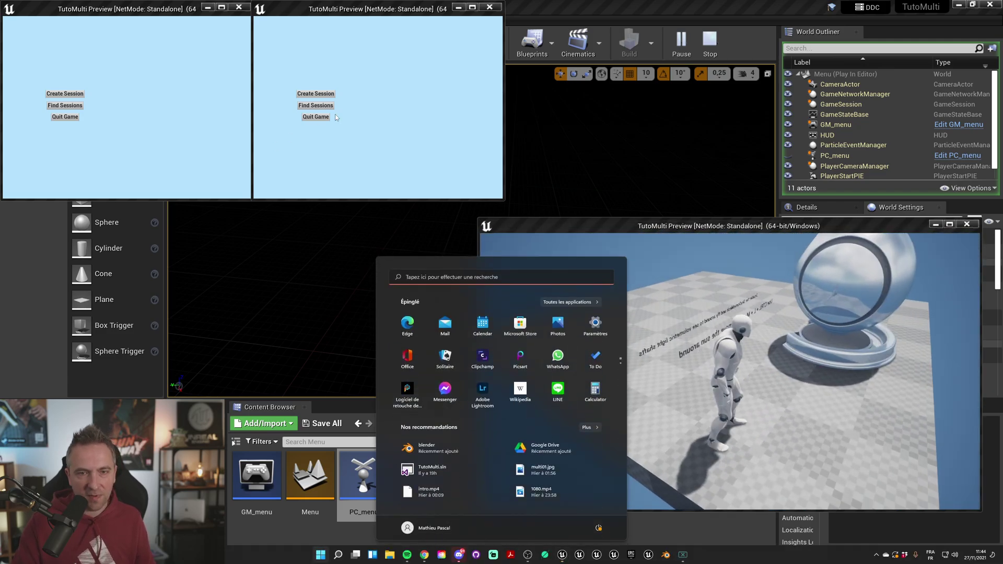
{"action": "left_click", "coordinate": [439, 117]}
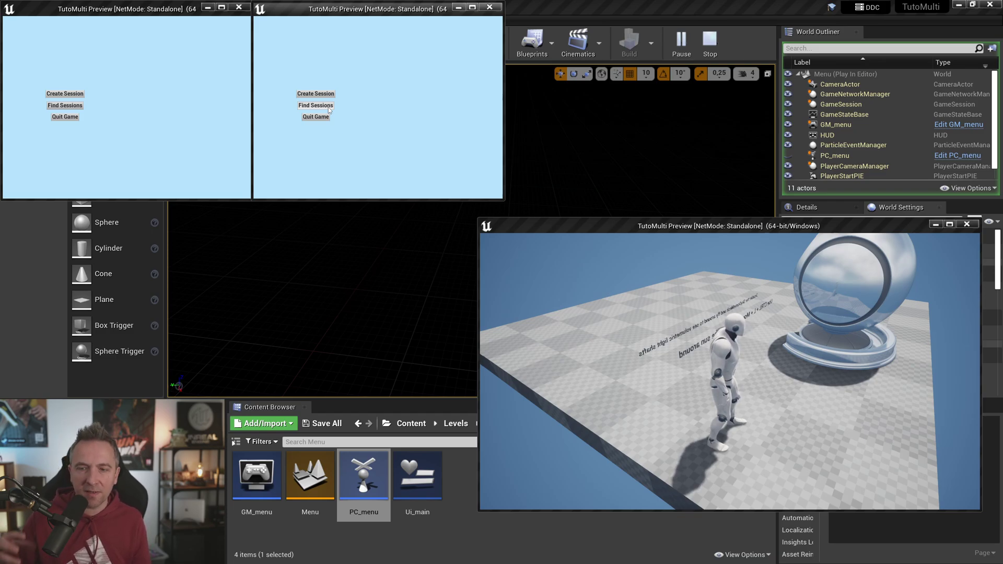
Join the session with the second client and run its character forward.
{"action": "left_click", "coordinate": [328, 107]}
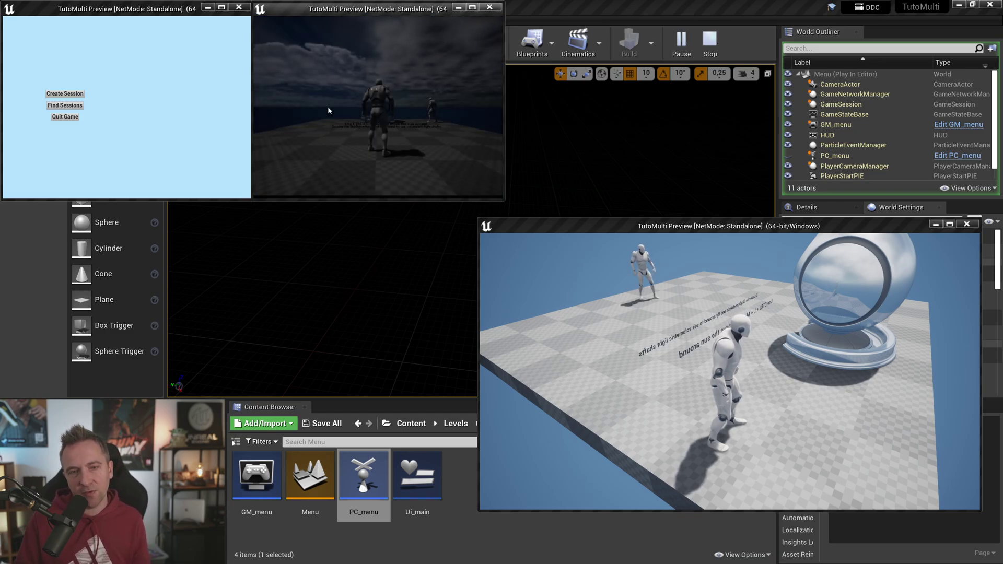
{"action": "key", "text": "w"}
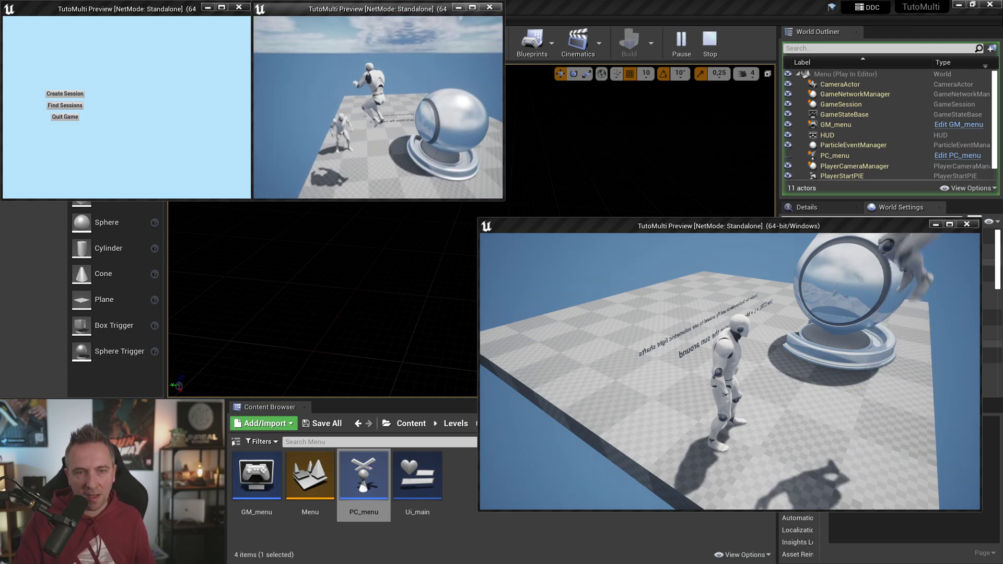
{"action": "key", "text": "super"}
{"action": "left_click", "coordinate": [769, 355]}
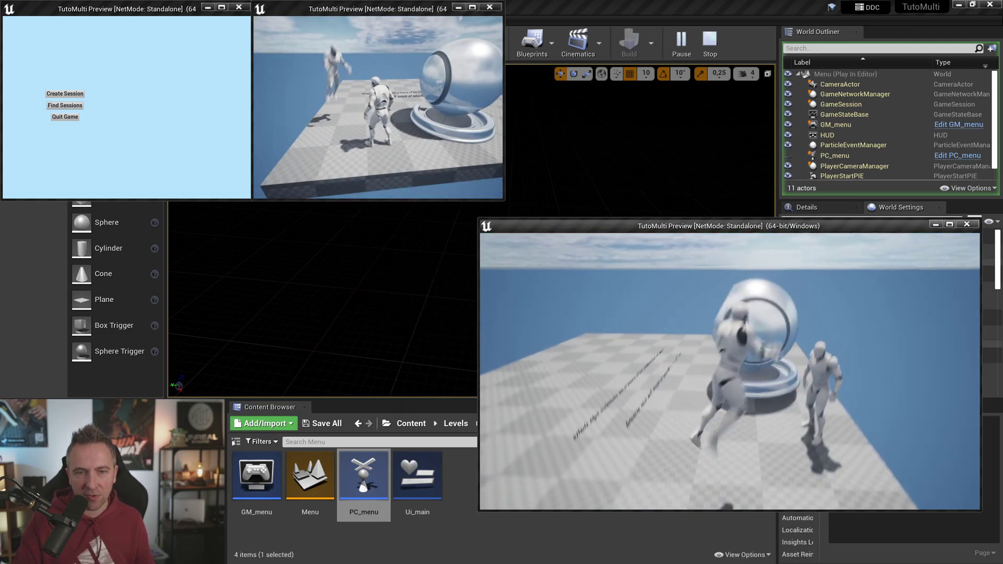
{"action": "key", "text": "super"}
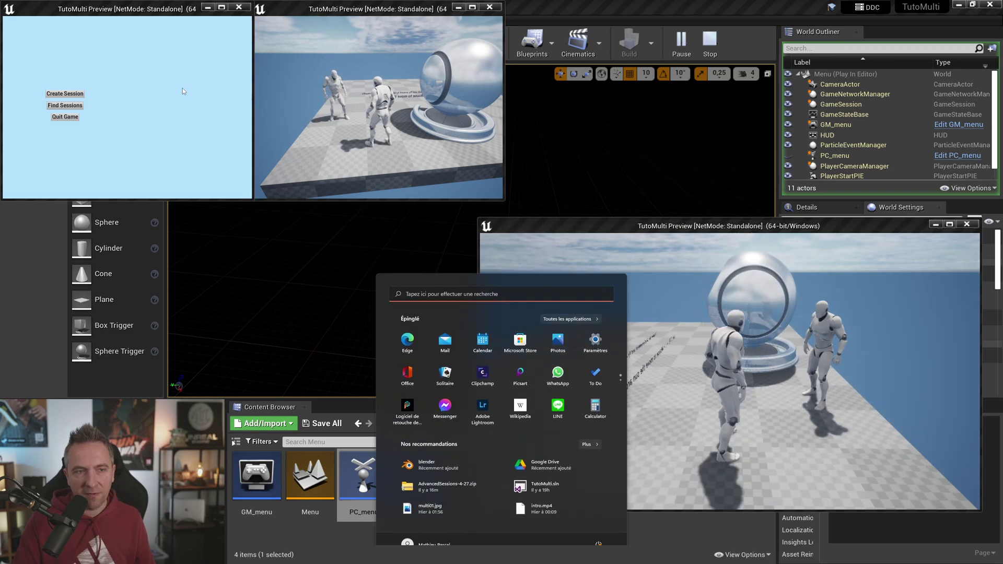
Join with the third client, run and jump its character, then stop the play session.
{"action": "left_click", "coordinate": [131, 105]}
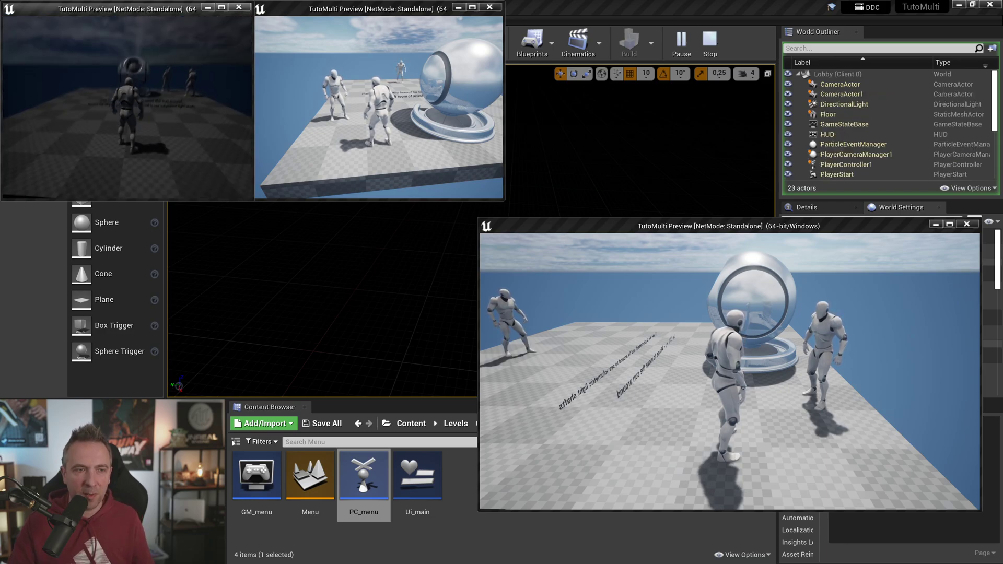
{"action": "key", "text": "w"}
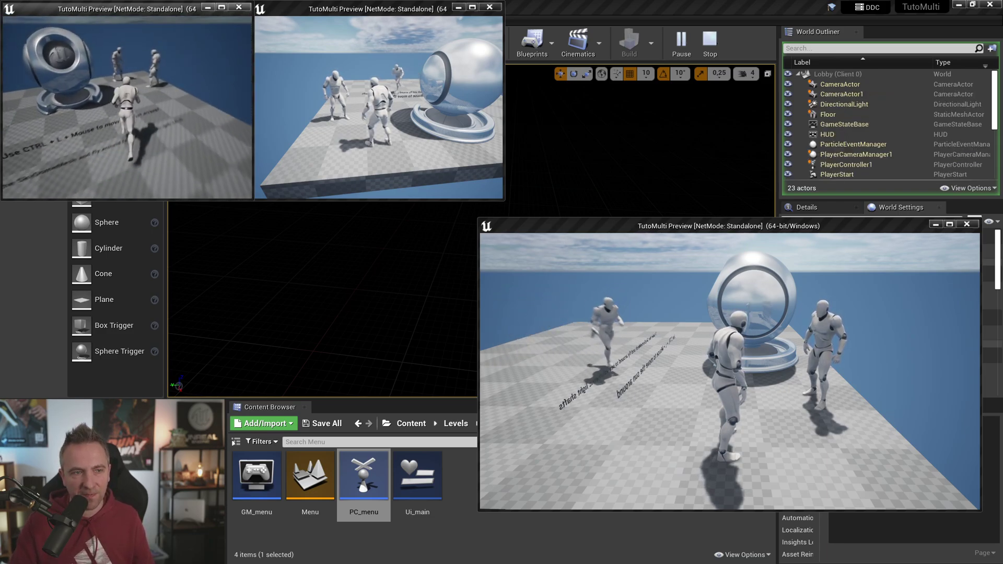
{"action": "key", "text": "space"}
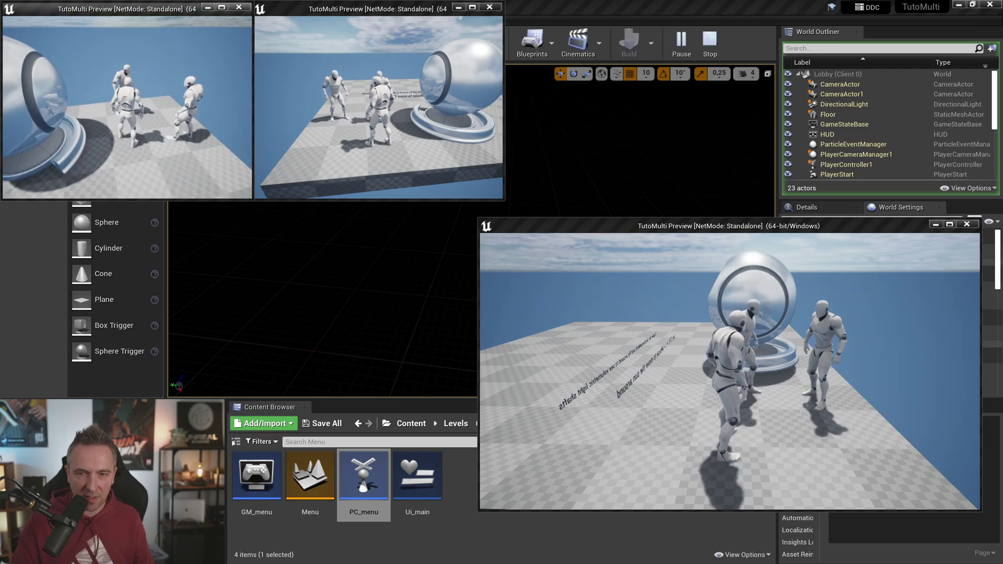
{"action": "key", "text": "Escape"}
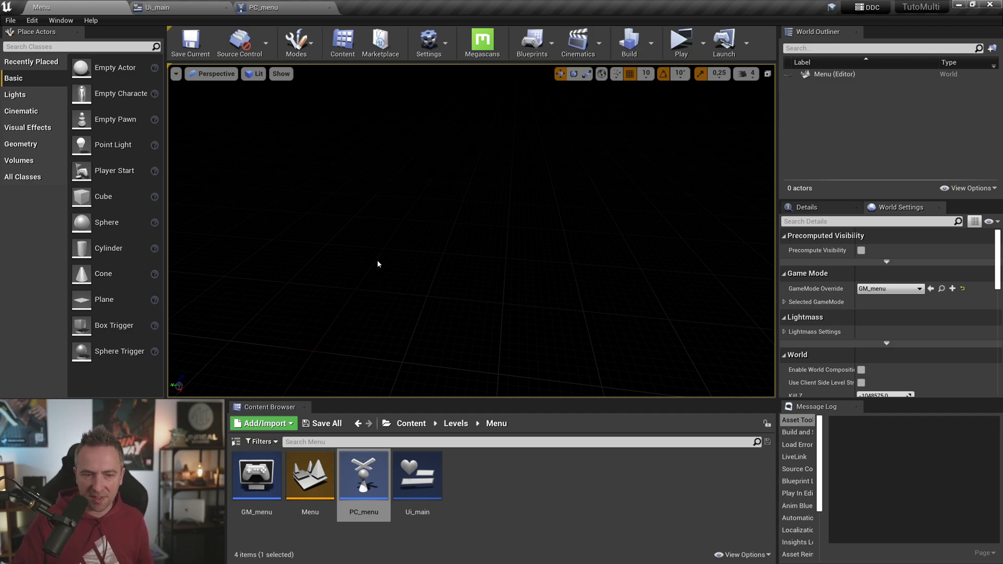
{"action": "left_click", "coordinate": [456, 426]}
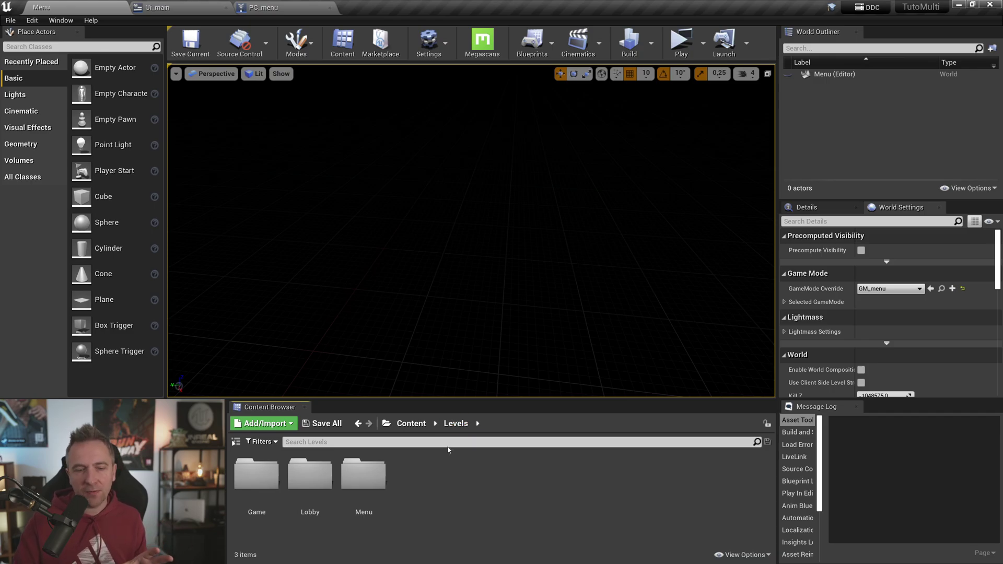
{"action": "double_click", "coordinate": [363, 475]}
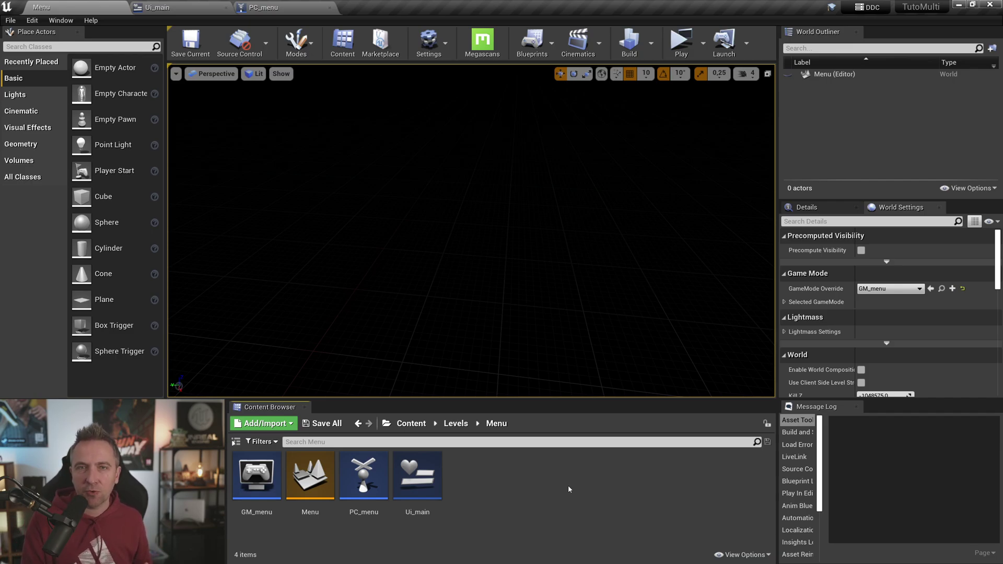
{"action": "left_click", "coordinate": [426, 476]}
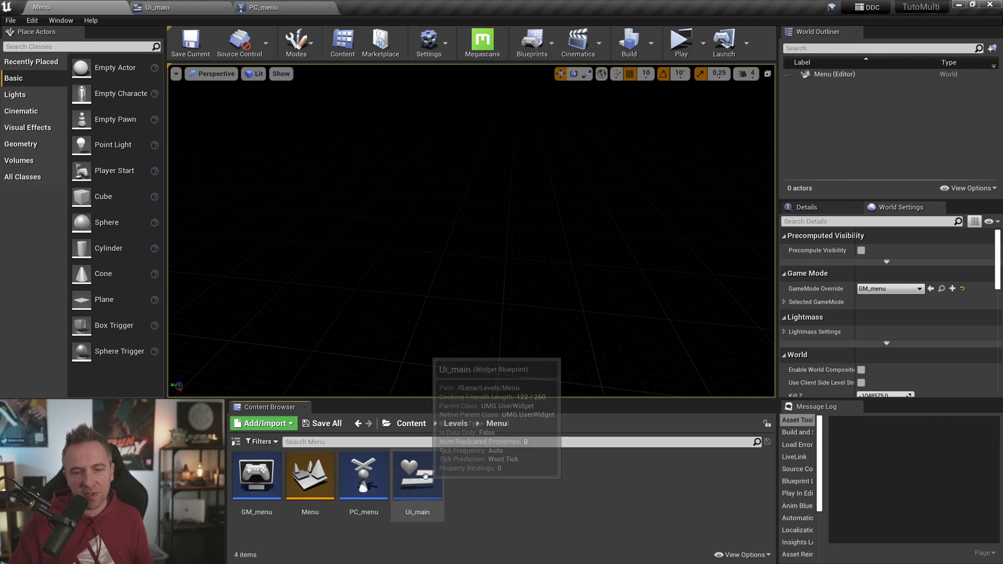
Open Ui_main, glance at its Designer layout, and return to the Event Graph.
{"action": "double_click", "coordinate": [426, 475]}
{"action": "right_click_drag", "start_coordinate": [653, 139], "coordinate": [624, 212]}
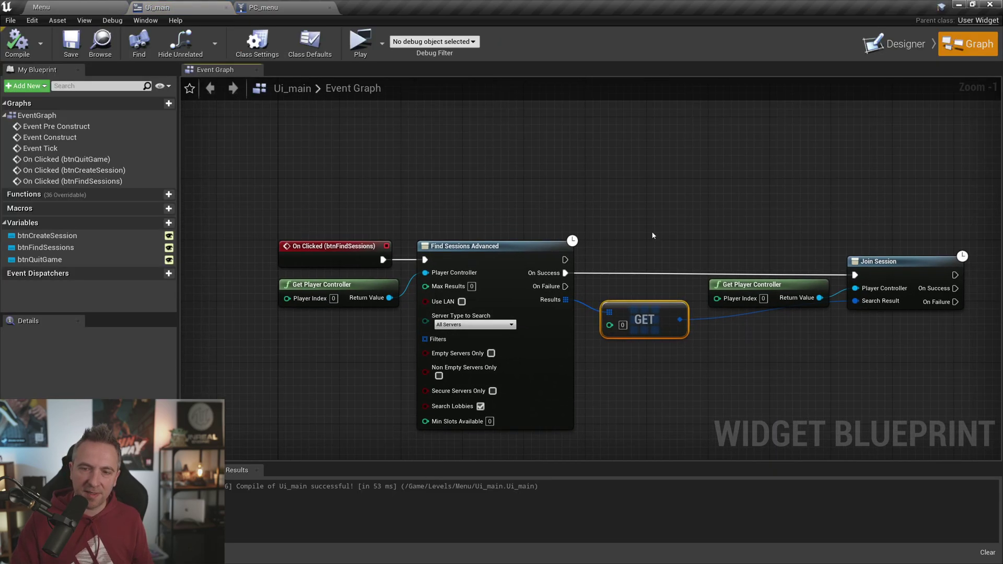
{"action": "left_click", "coordinate": [901, 43]}
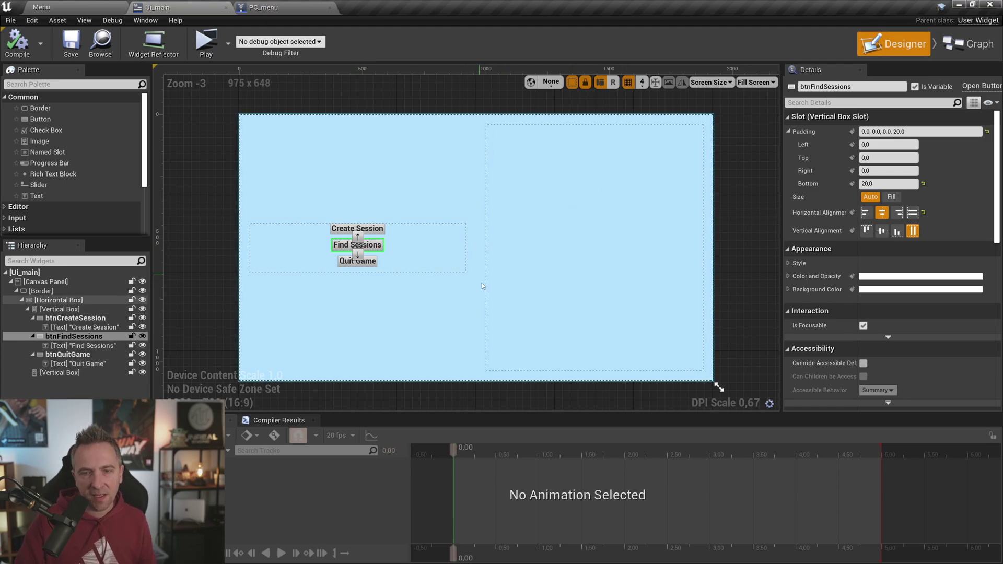
{"action": "left_click", "coordinate": [969, 44]}
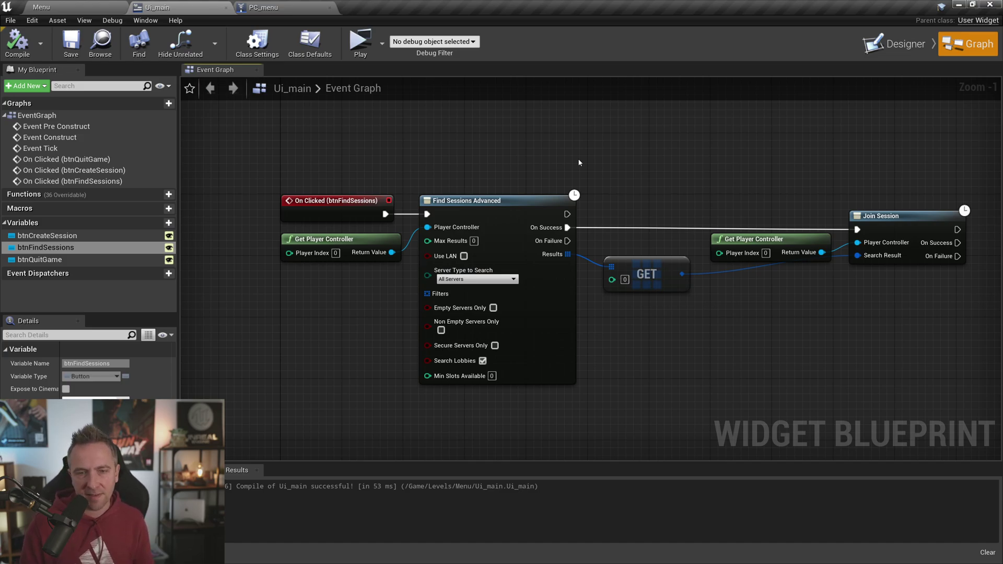
{"action": "right_click_drag", "start_coordinate": [616, 145], "coordinate": [675, 285]}
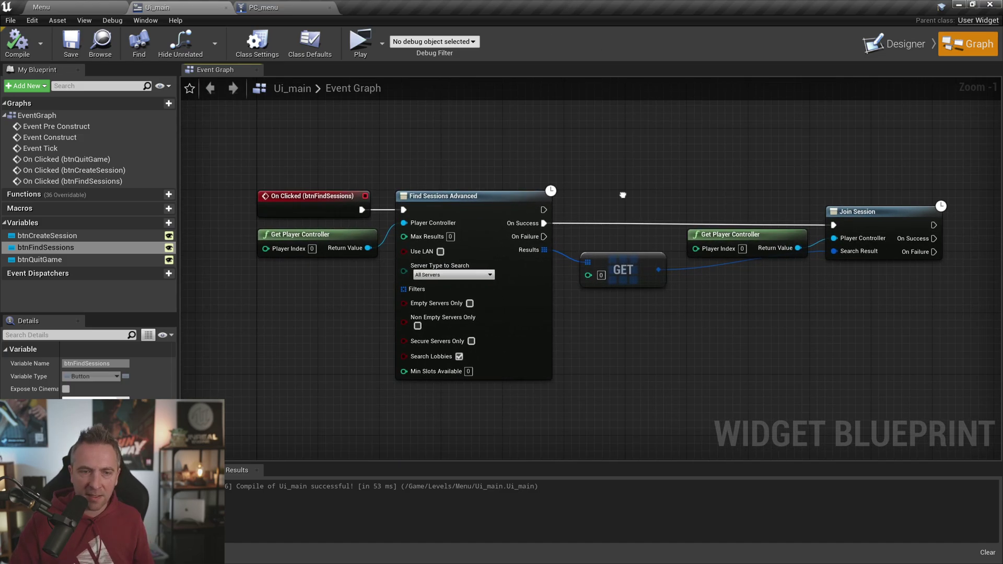
{"action": "scroll", "coordinate": [675, 286], "scroll_direction": "down", "scroll_amount": 2}
{"action": "scroll", "coordinate": [675, 285], "scroll_direction": "up", "scroll_amount": 5}
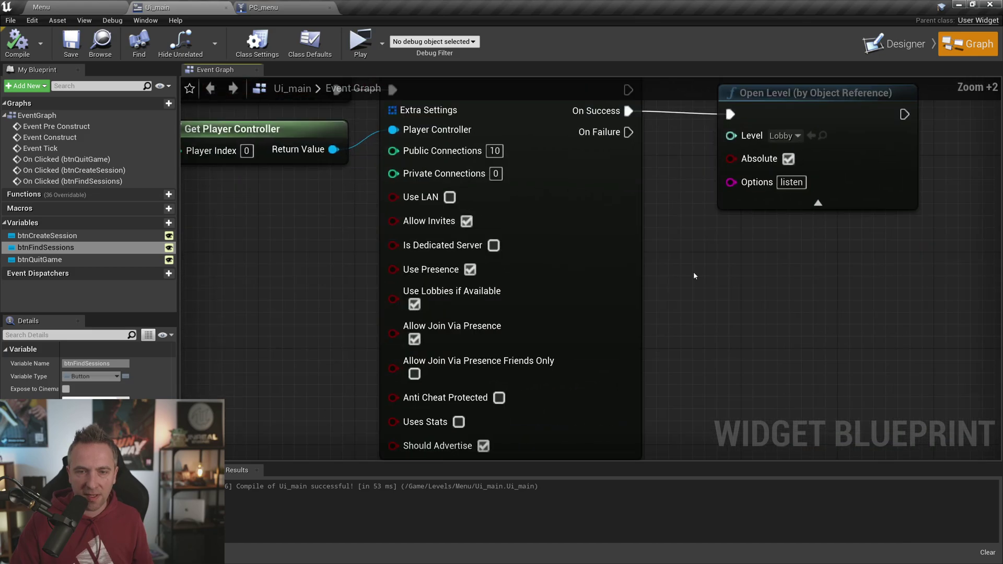
{"action": "left_click", "coordinate": [574, 263]}
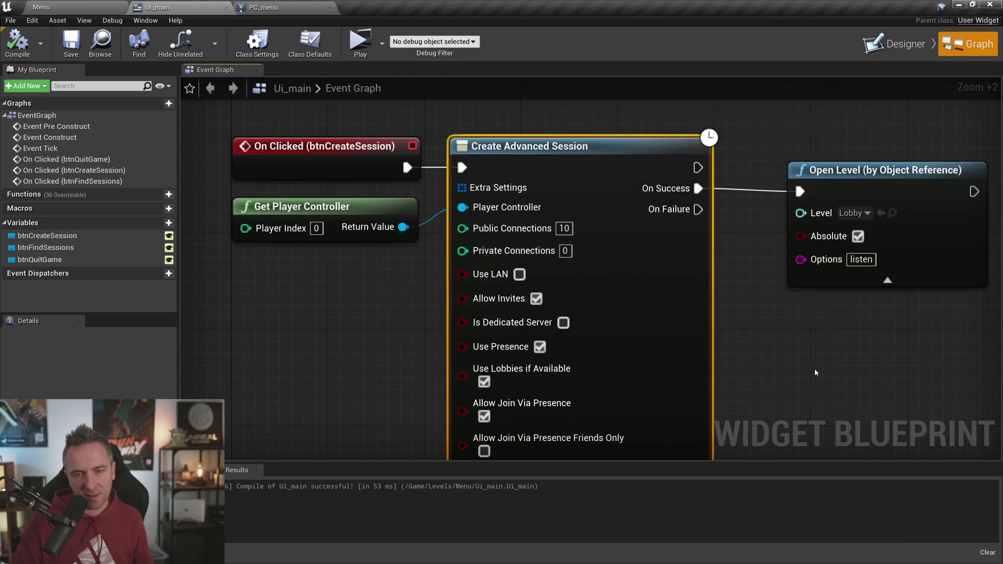
{"action": "right_click_drag", "start_coordinate": [821, 352], "coordinate": [742, 339]}
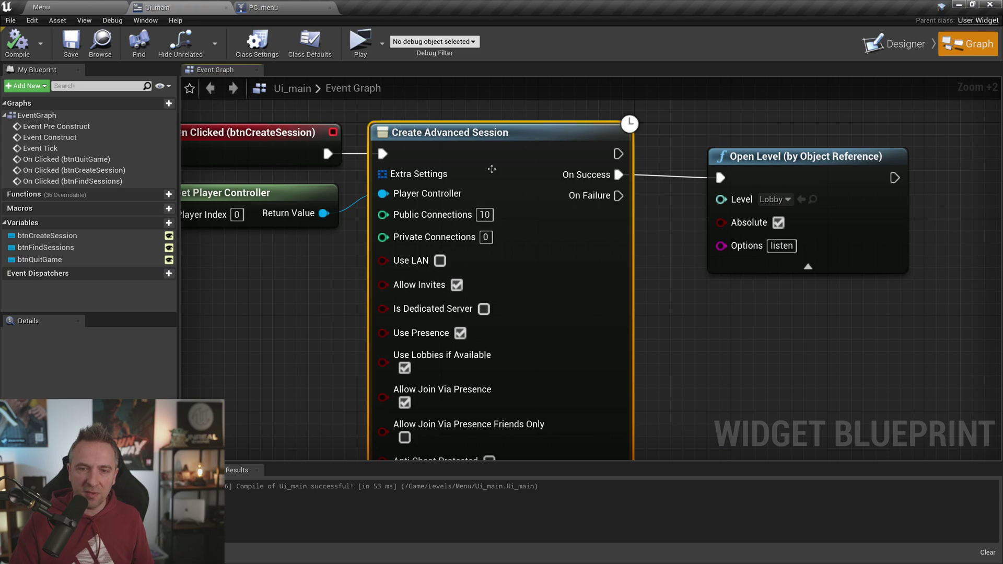
{"action": "left_click", "coordinate": [888, 261]}
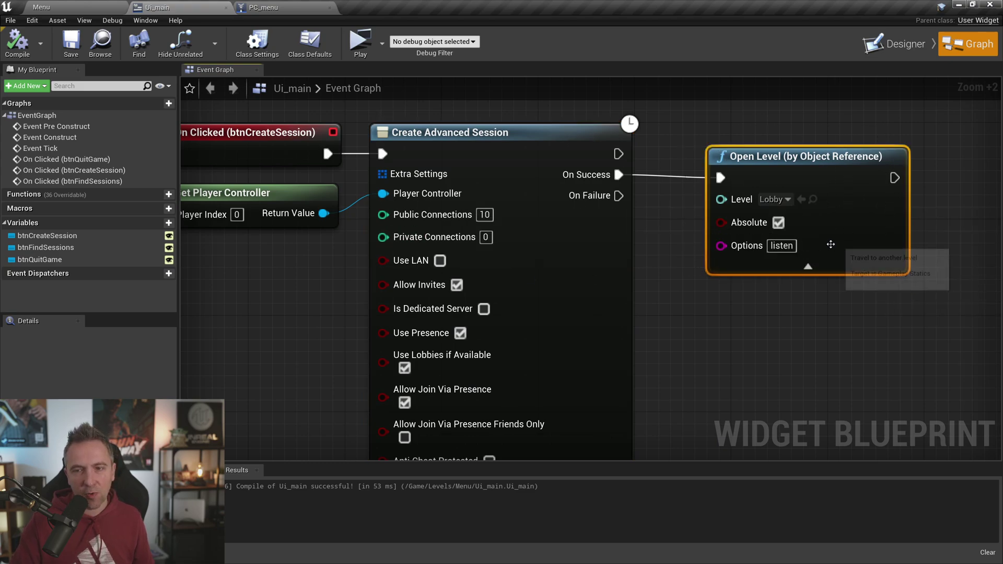
{"action": "left_click", "coordinate": [781, 246]}
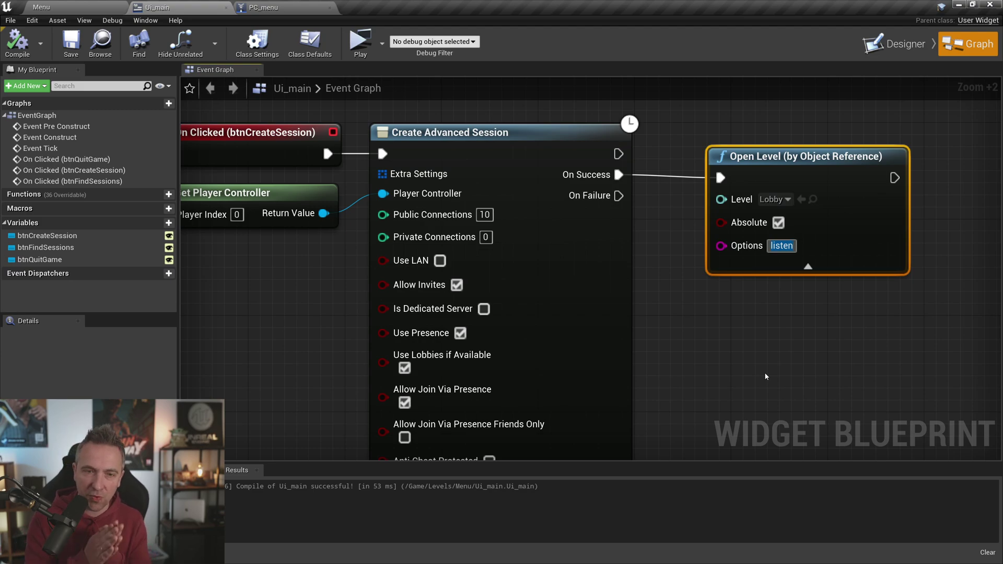
{"action": "key", "text": "Return"}
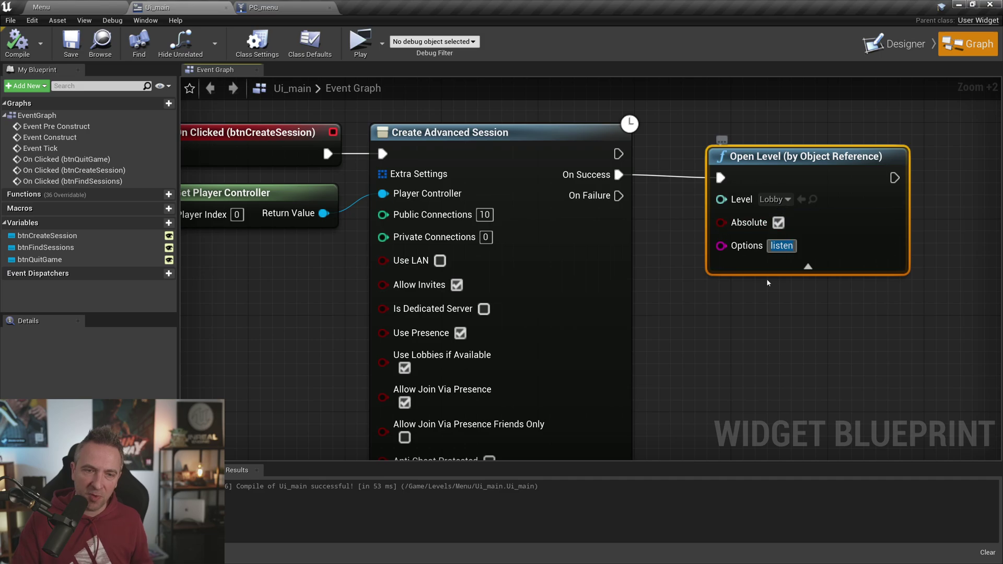
Bring Find Sessions Advanced into view and move the GET node down toward Join Session.
{"action": "right_click_drag", "start_coordinate": [720, 349], "coordinate": [766, 210]}
{"action": "scroll", "coordinate": [766, 210], "scroll_direction": "down", "scroll_amount": 2}
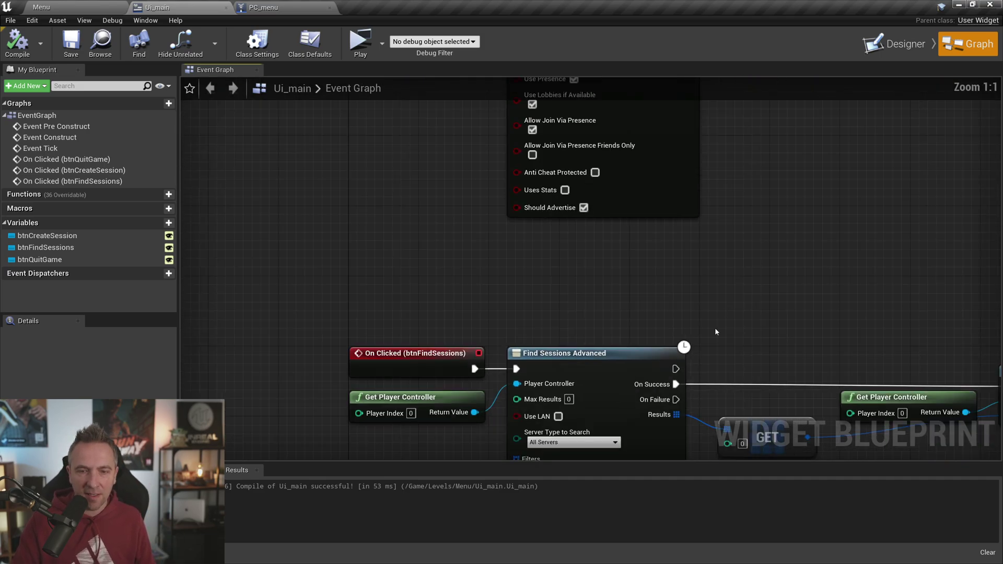
{"action": "mouse_move", "coordinate": [715, 327]}
{"action": "right_mouse_down"}
{"action": "mouse_move", "coordinate": [627, 156]}
{"action": "mouse_move", "coordinate": [612, 150]}
{"action": "right_mouse_up"}
{"action": "right_click_drag", "start_coordinate": [481, 162], "coordinate": [548, 162]}
{"action": "scroll", "coordinate": [548, 163], "scroll_direction": "up", "scroll_amount": 3}
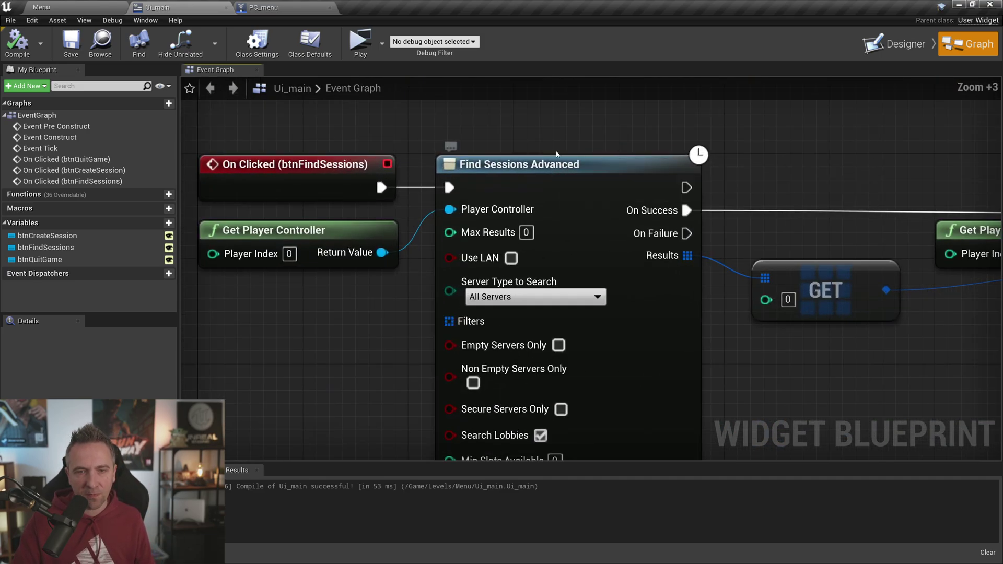
{"action": "left_click_drag", "start_coordinate": [500, 134], "coordinate": [610, 335]}
{"action": "right_click_drag", "start_coordinate": [747, 375], "coordinate": [726, 331]}
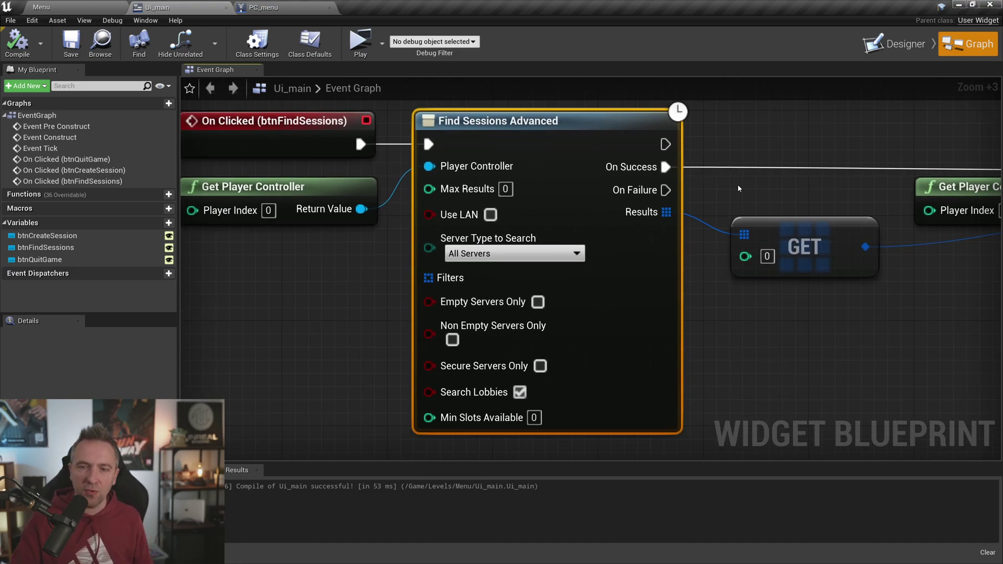
{"action": "right_click_drag", "start_coordinate": [738, 188], "coordinate": [424, 214]}
{"action": "left_click", "coordinate": [492, 246]}
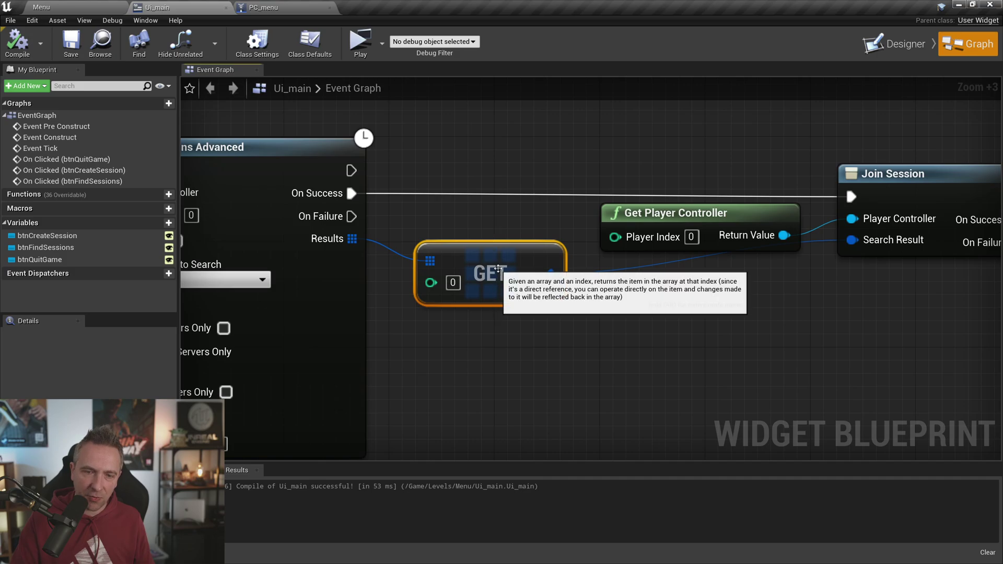
{"action": "left_click_drag", "start_coordinate": [498, 269], "coordinate": [734, 295]}
Select Get Player Controller, GET and Join Session together and shift them left beside Find Sessions Advanced.
{"action": "right_click_drag", "start_coordinate": [721, 131], "coordinate": [546, 150]}
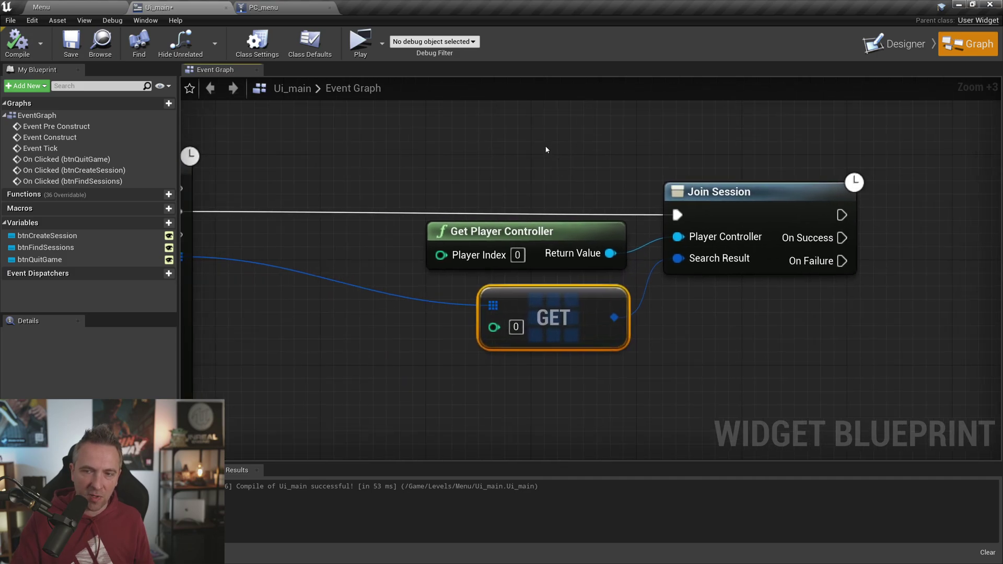
{"action": "left_click_drag", "start_coordinate": [546, 150], "coordinate": [674, 303]}
{"action": "left_click_drag", "start_coordinate": [770, 196], "coordinate": [612, 195]}
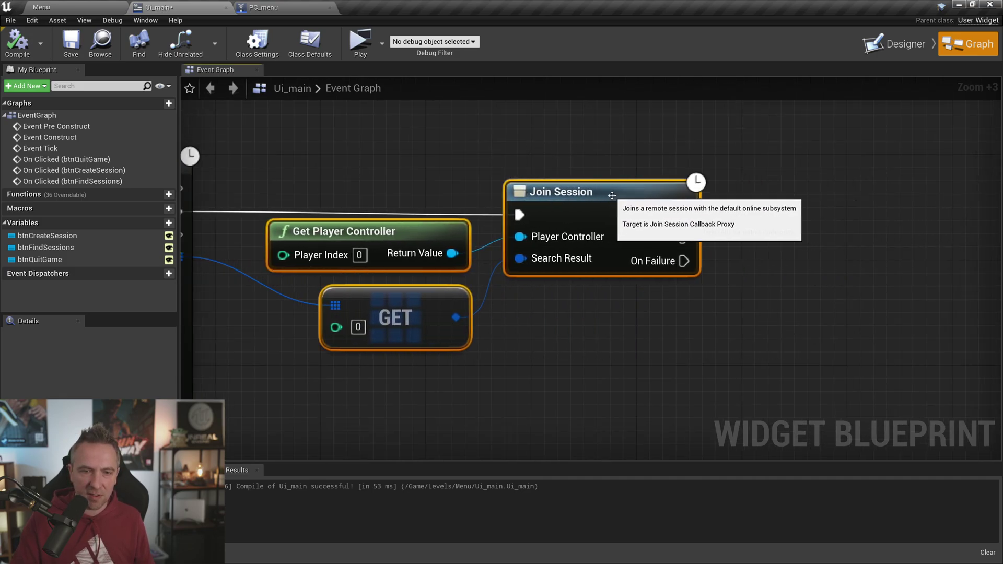
{"action": "right_click_drag", "start_coordinate": [612, 195], "coordinate": [705, 184]}
{"action": "scroll", "coordinate": [655, 172], "scroll_direction": "down", "scroll_amount": 3}
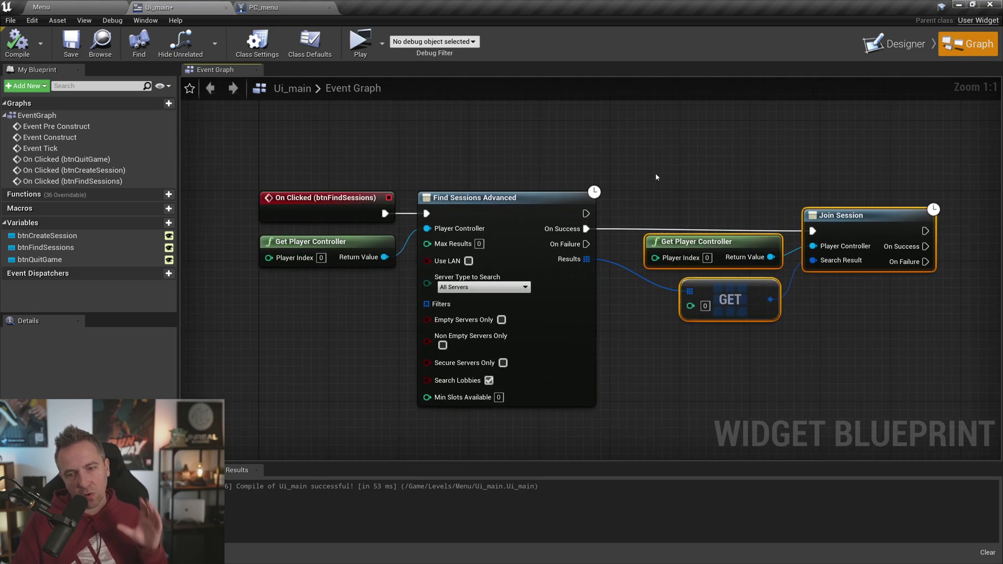
{"action": "left_click_drag", "start_coordinate": [656, 173], "coordinate": [942, 354]}
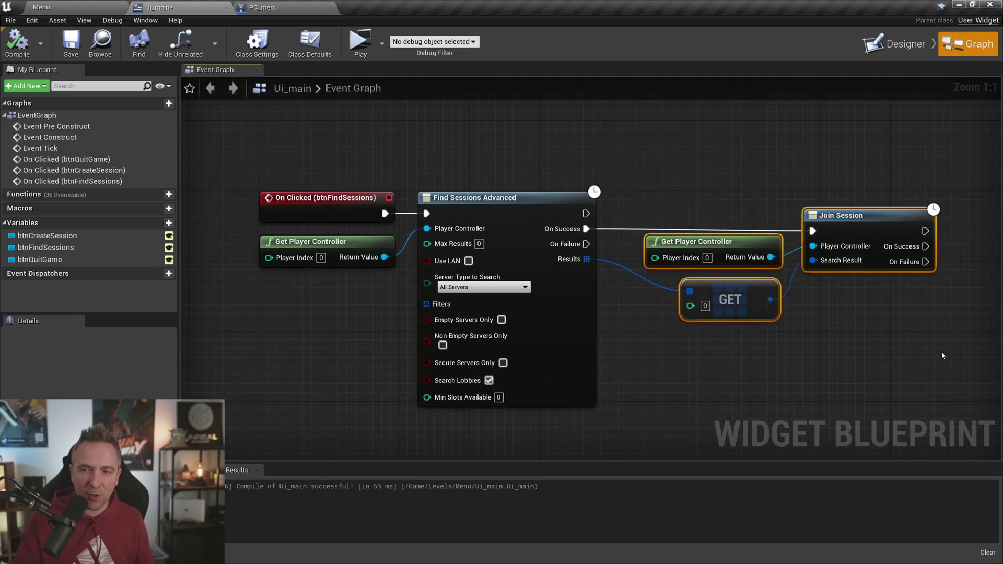